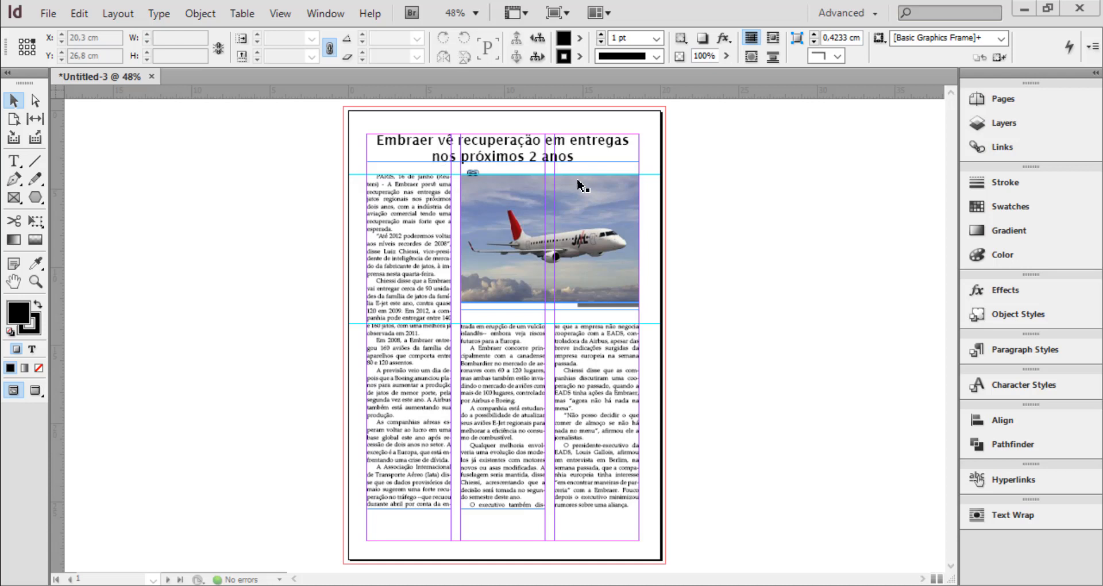
Place the text cursor in the headline about Embraer and display the document's paragraph styles
double_click(517, 144)
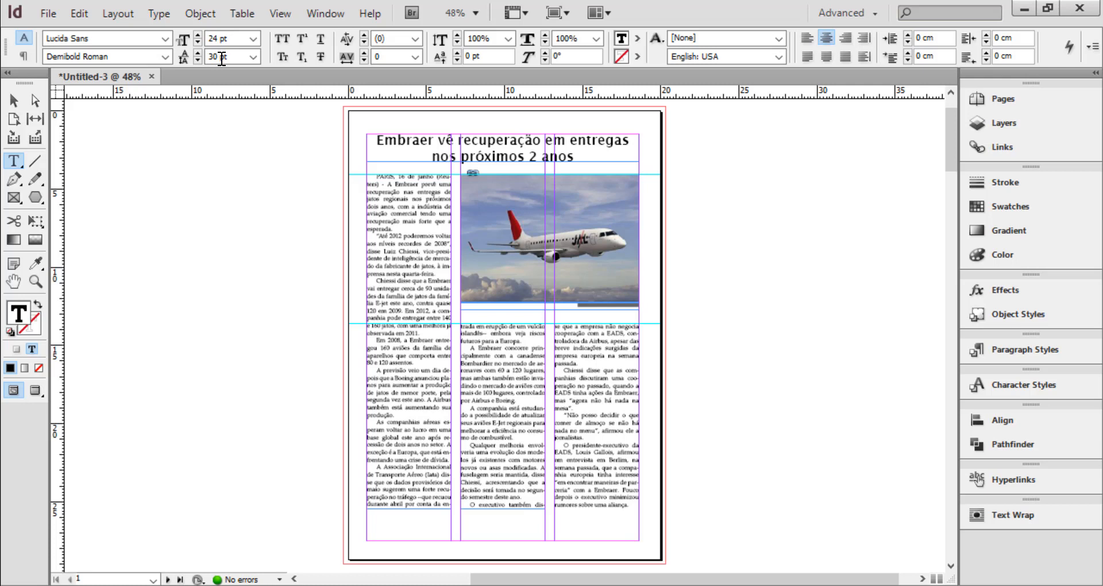
click(23, 56)
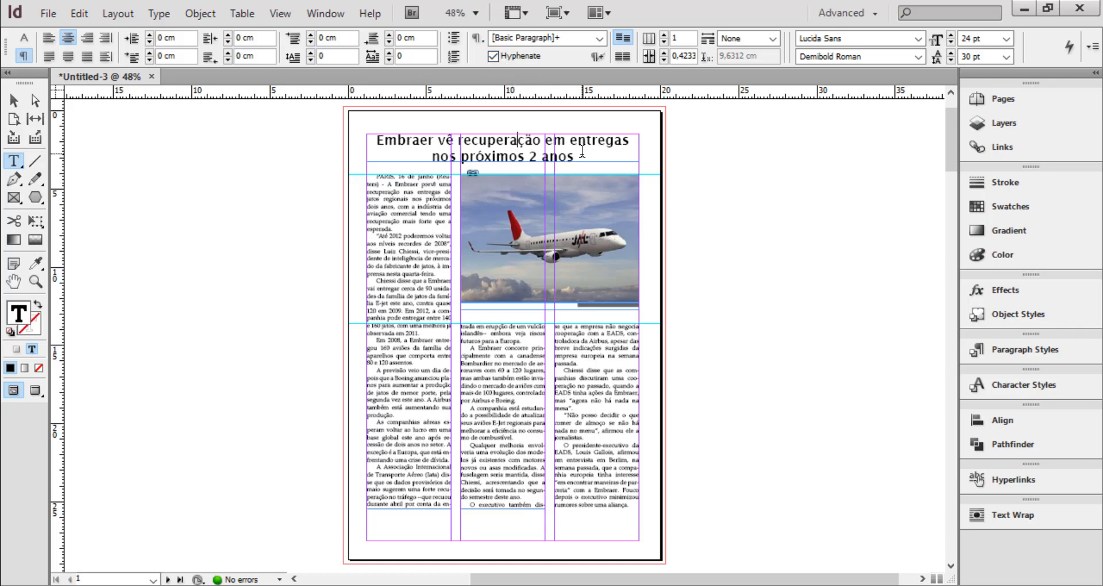
key(ctrl+equal)
key(ctrl+equal)
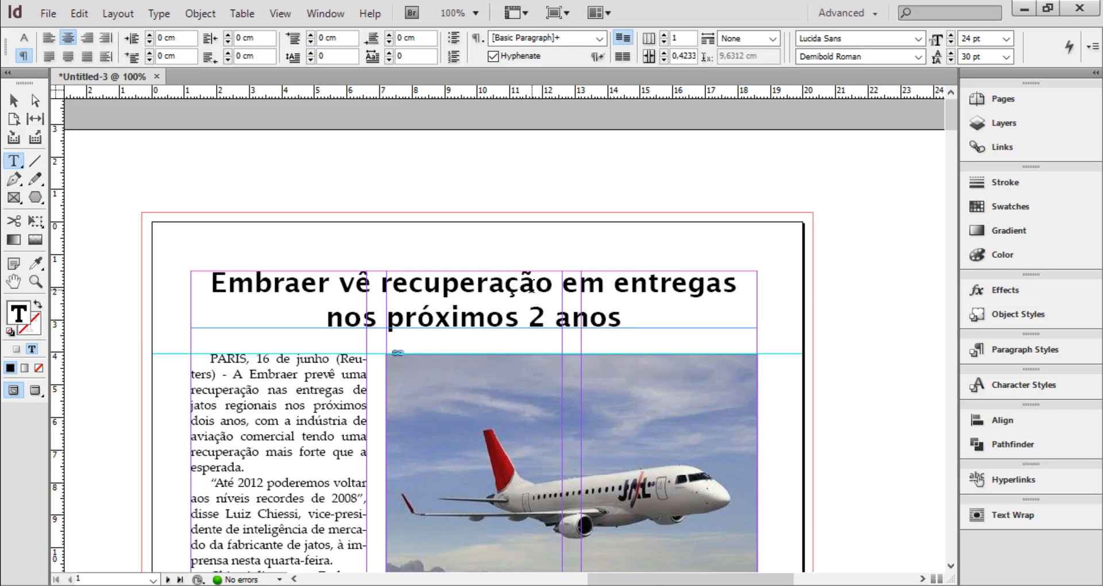
drag(477, 284, 570, 289)
click(596, 290)
click(326, 13)
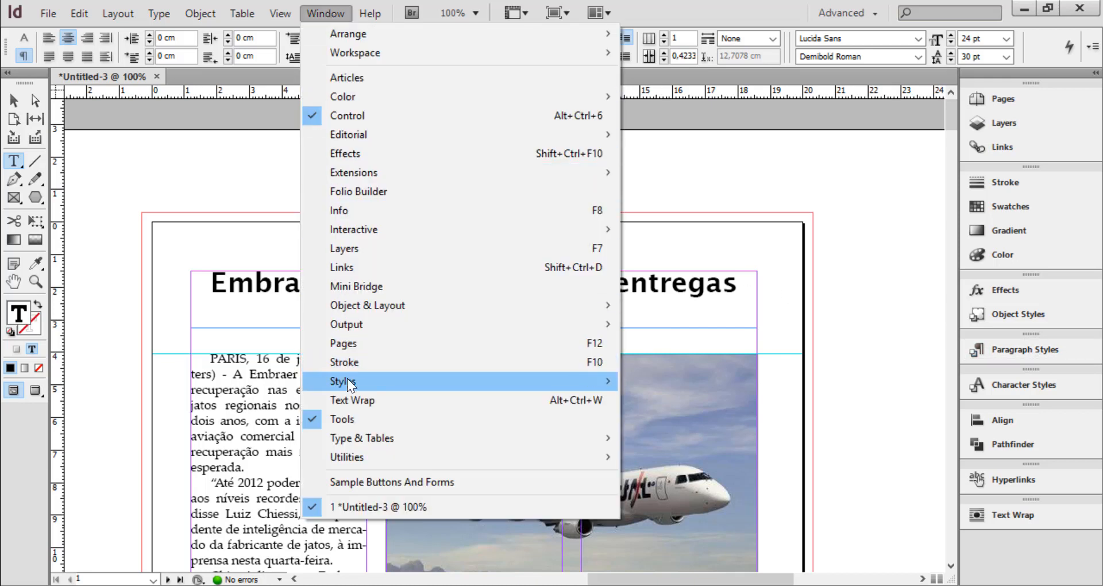
mouse_move(347, 378)
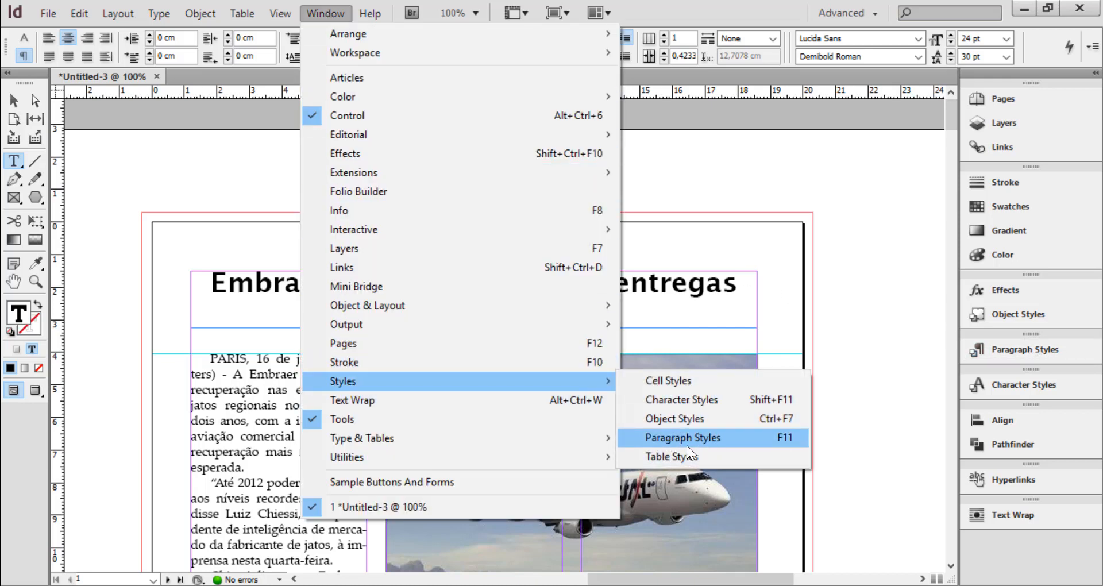
click(1039, 351)
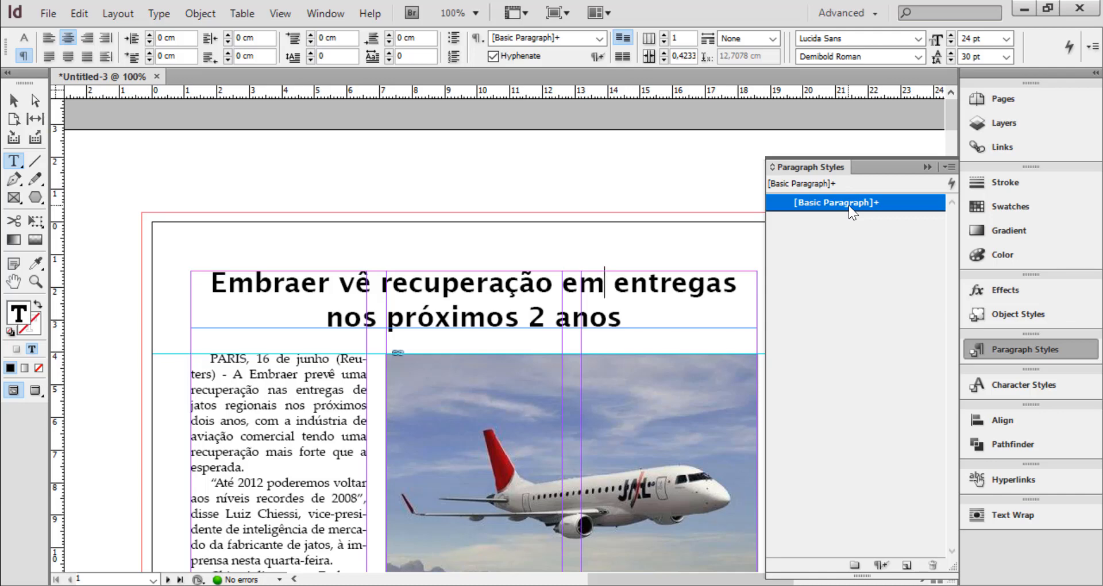
Start a new paragraph style from the headline's formatting and name it titulo-noticia
click(949, 167)
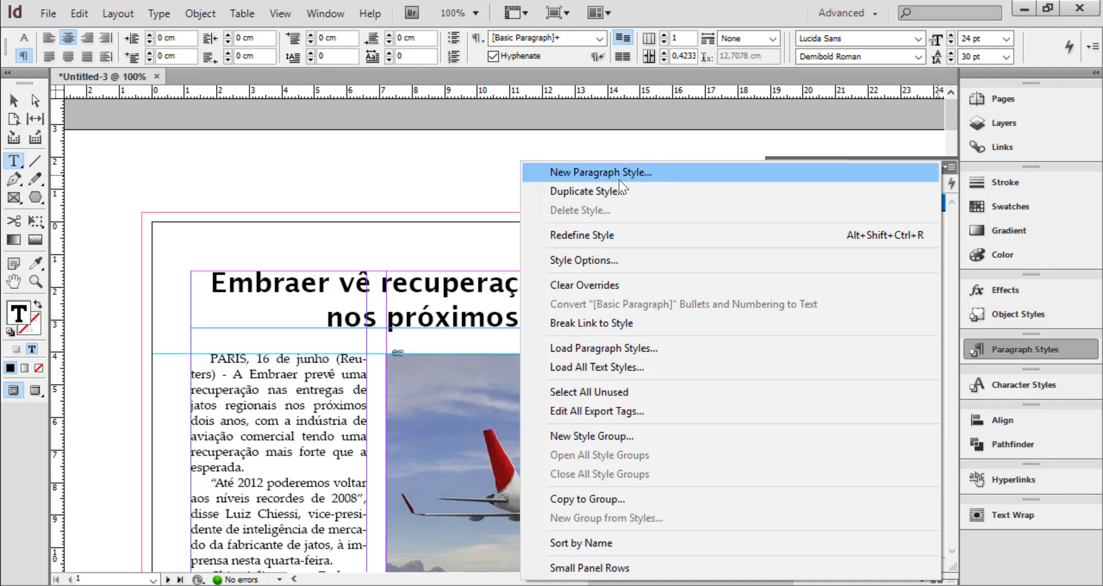
click(588, 174)
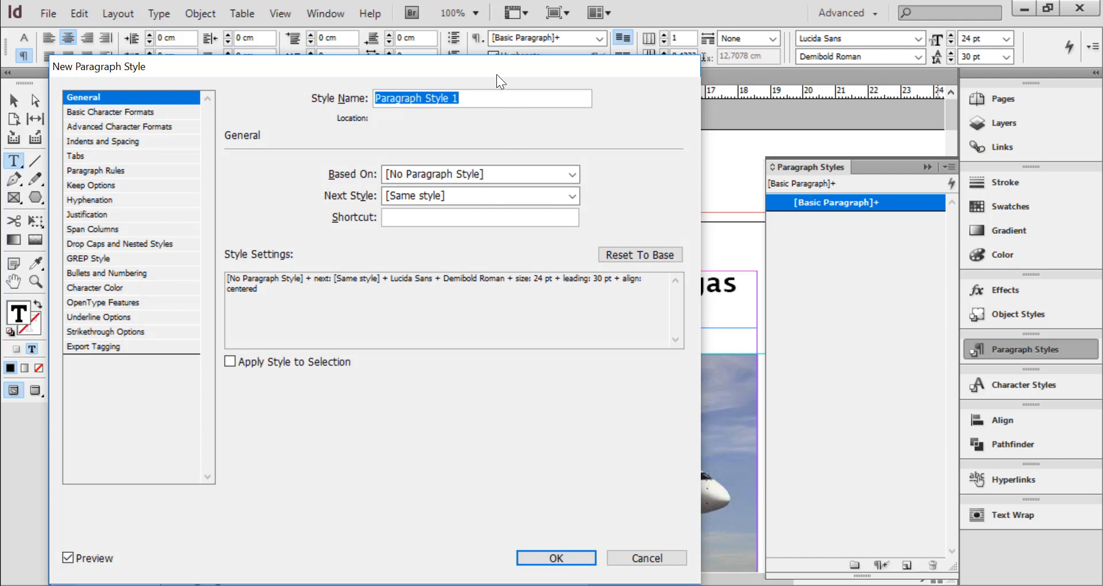
drag(498, 70, 823, 97)
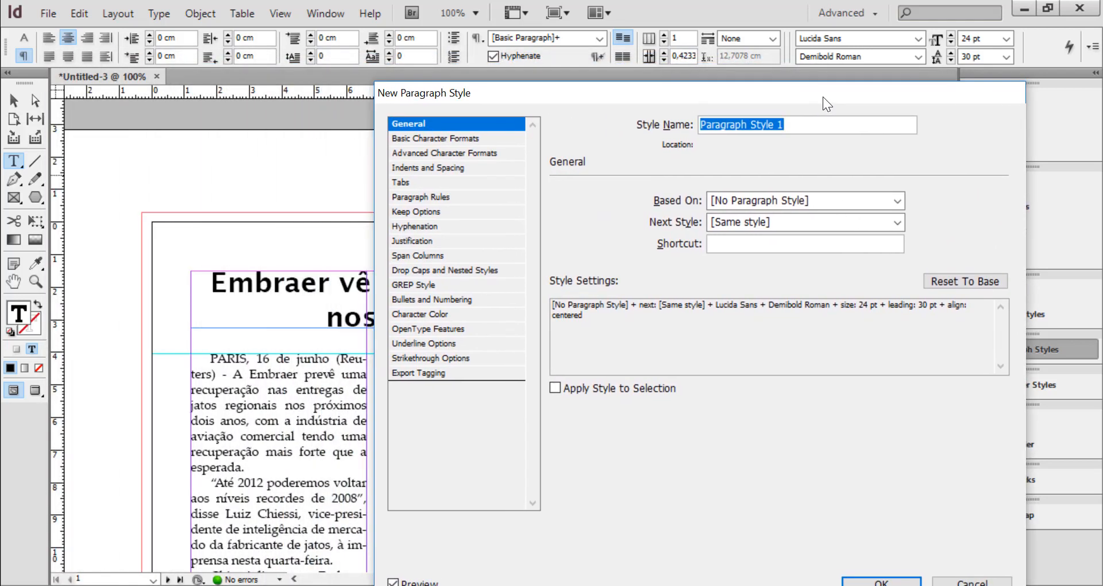
text(ti)
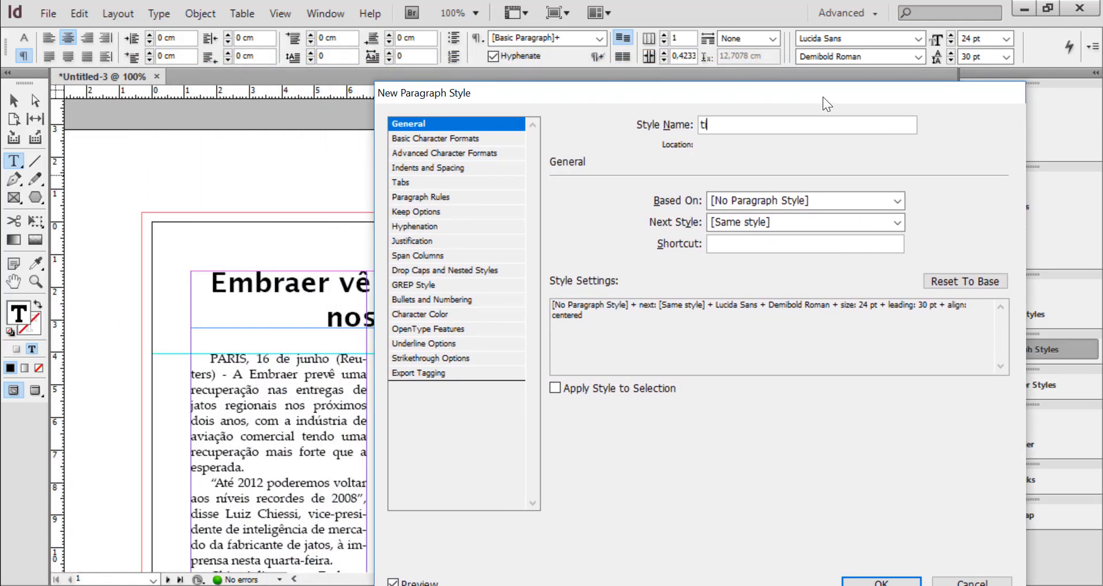
text(tulo-noticia)
click(471, 127)
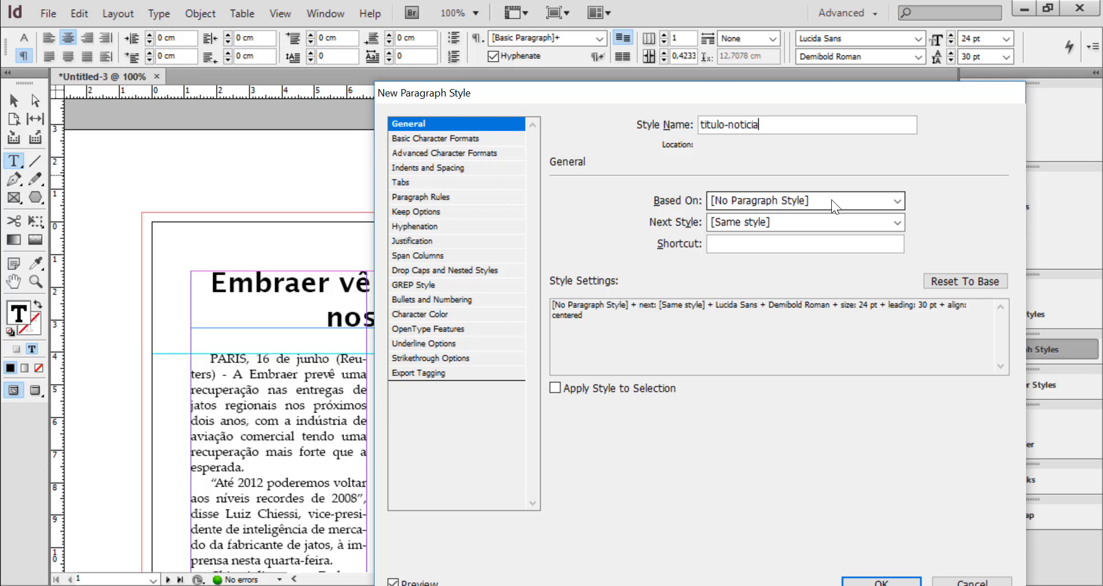
Set the next style of titulo-noticia to [No Paragraph Style]
click(732, 223)
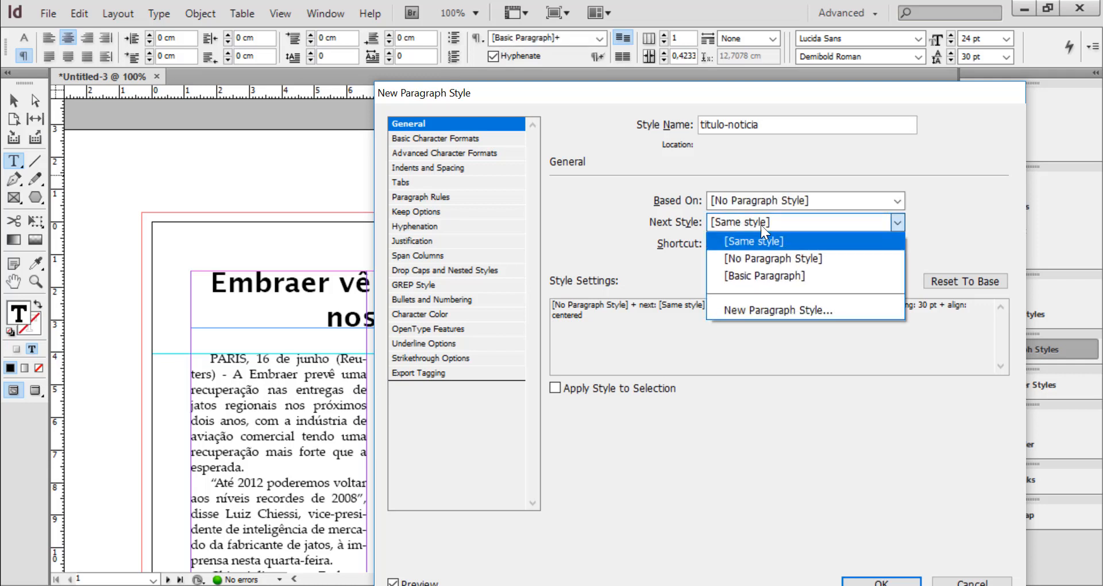
click(770, 258)
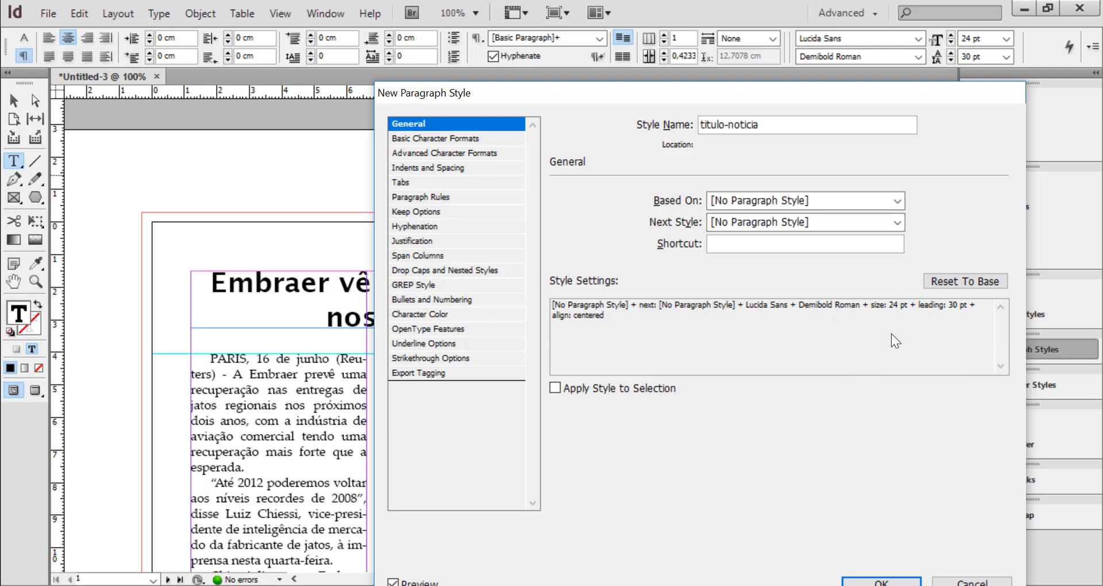
drag(691, 94, 690, 67)
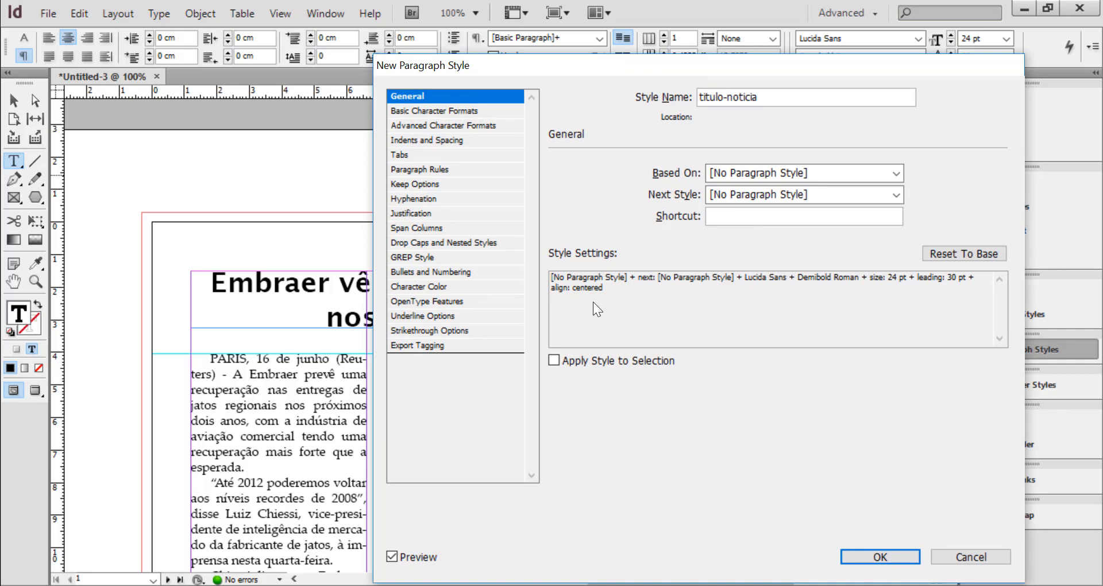
Set the language of the titulo-noticia style to Portuguese: Orthographic Agreement in its advanced character formats
click(420, 111)
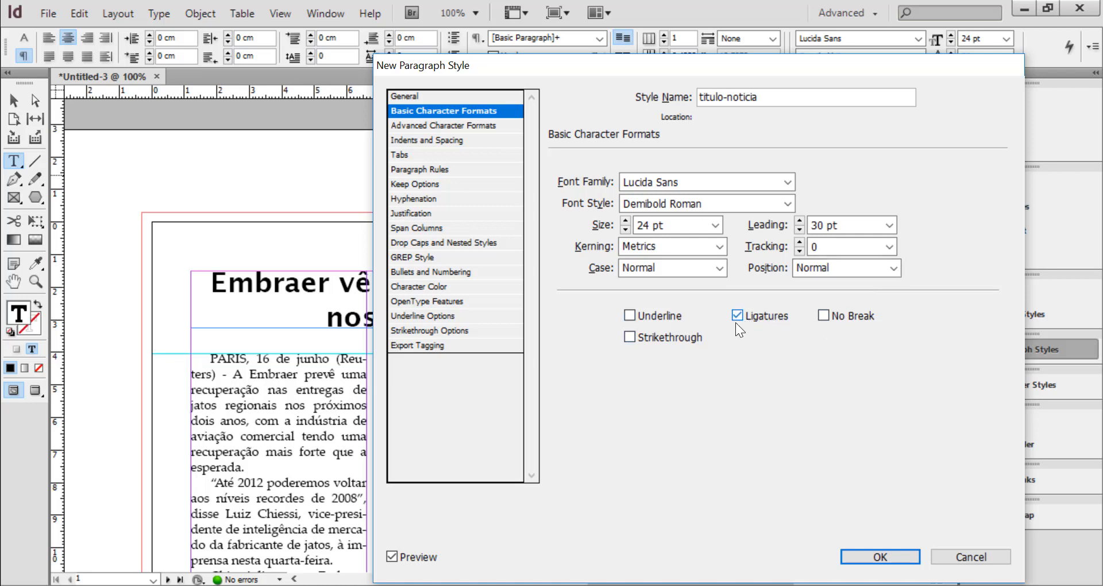
click(424, 126)
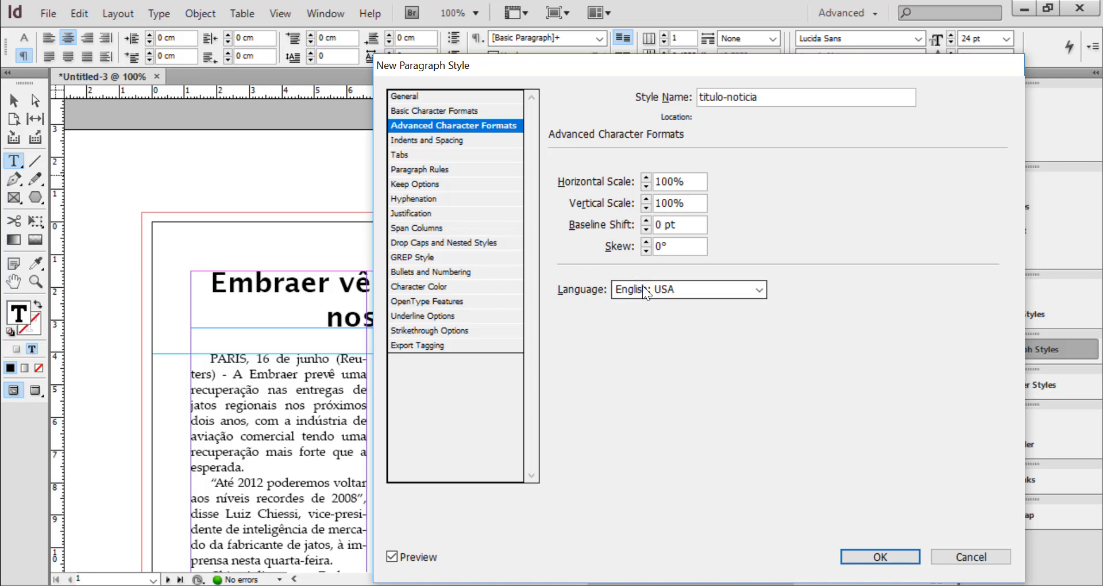
click(689, 291)
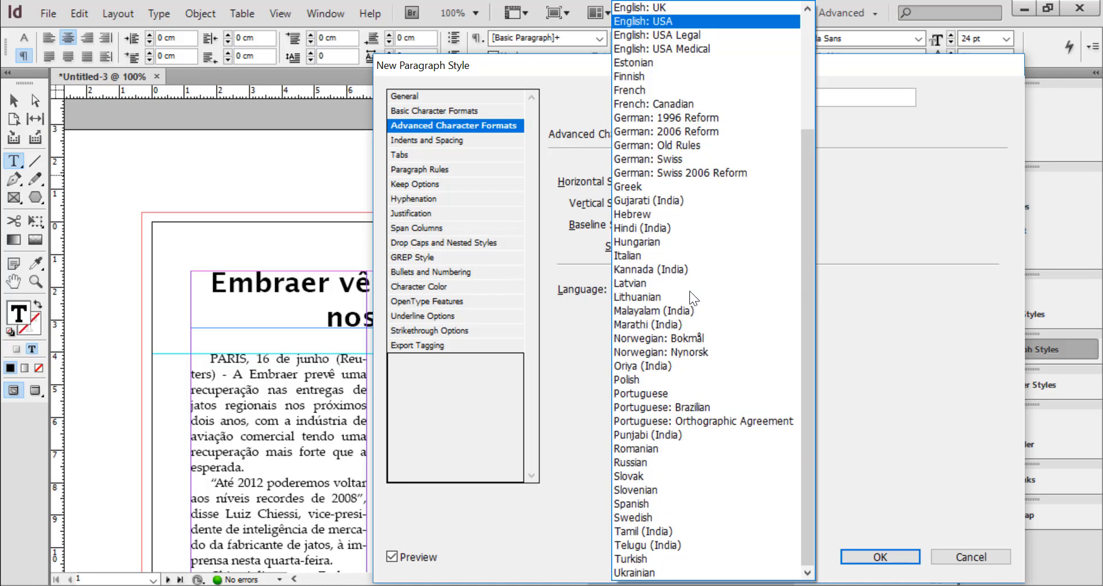
click(731, 422)
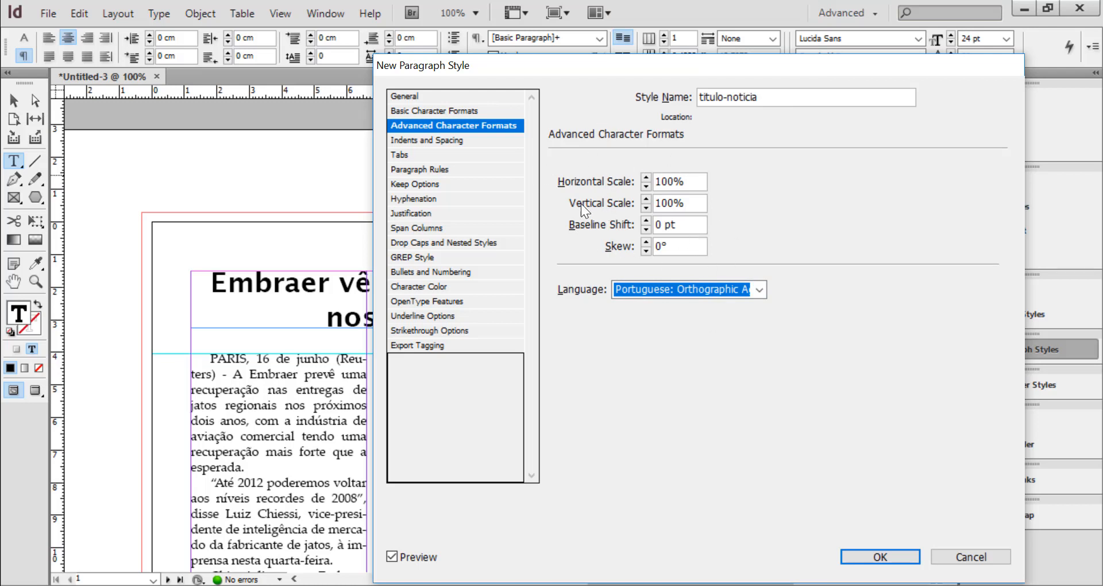
Turn off hyphenation for the titulo-noticia style and finish creating it
click(418, 141)
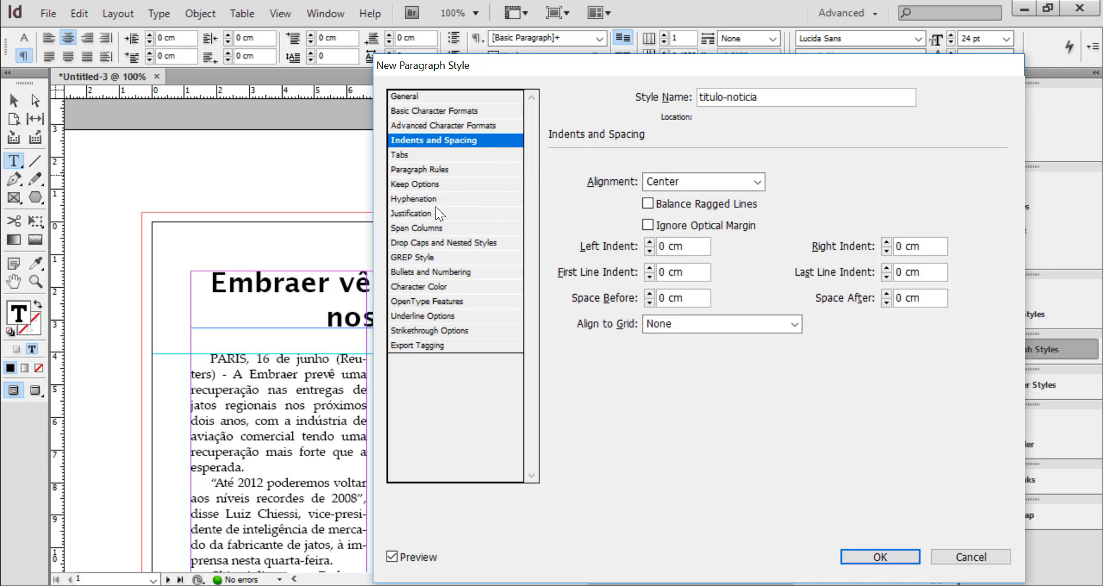
click(415, 199)
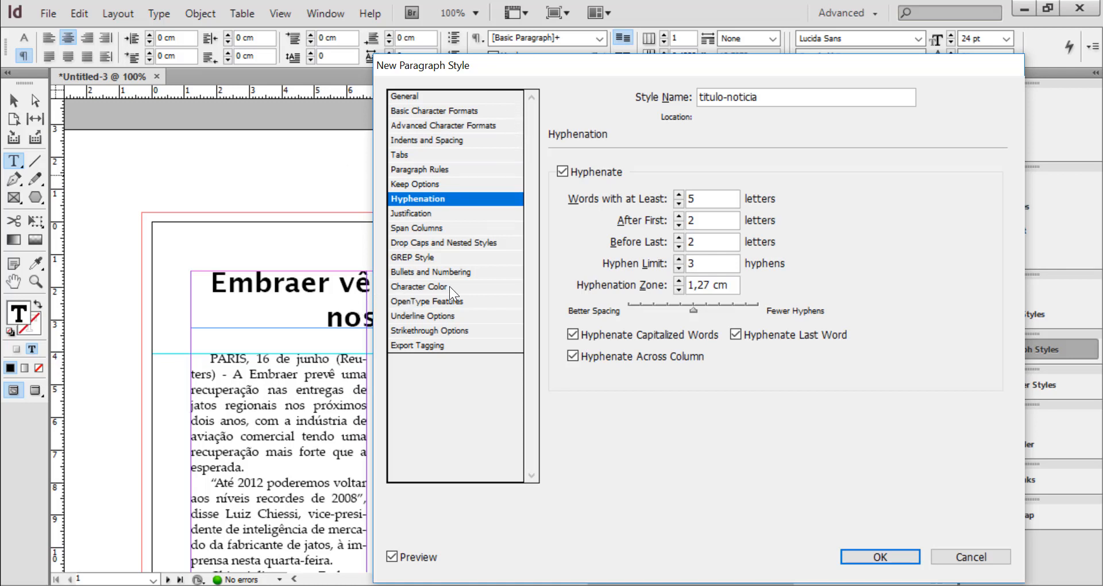
click(563, 171)
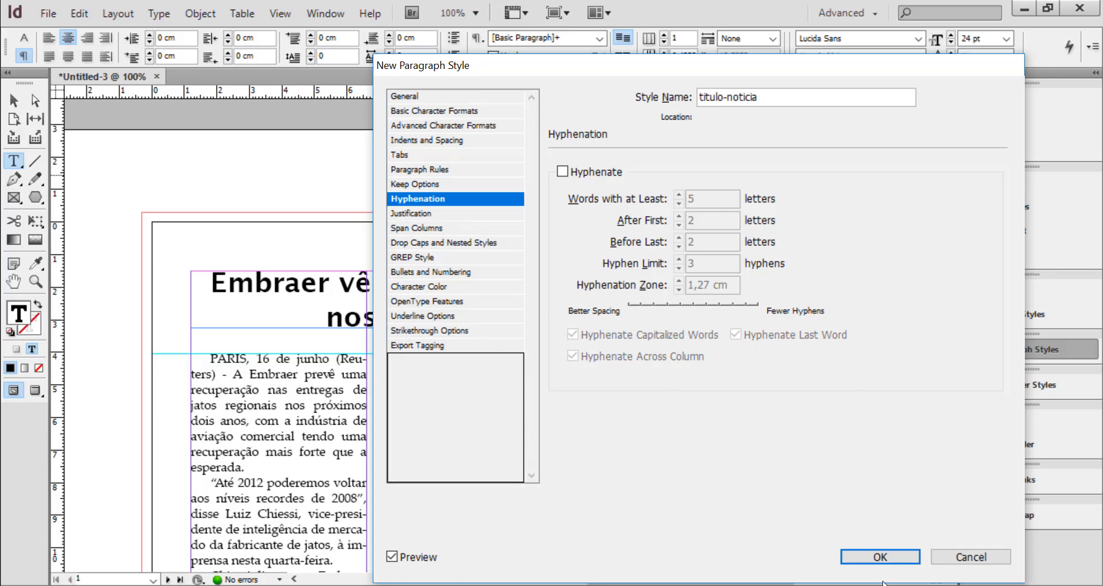
click(894, 555)
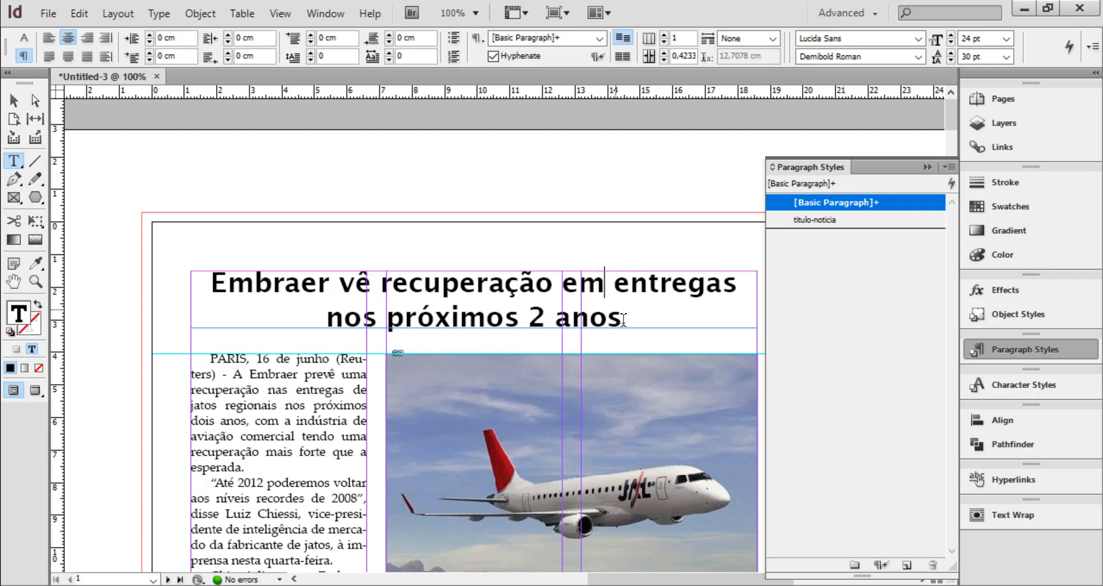
Apply the titulo-noticia paragraph style to the whole two-line headline and hide the style list
drag(213, 281, 637, 314)
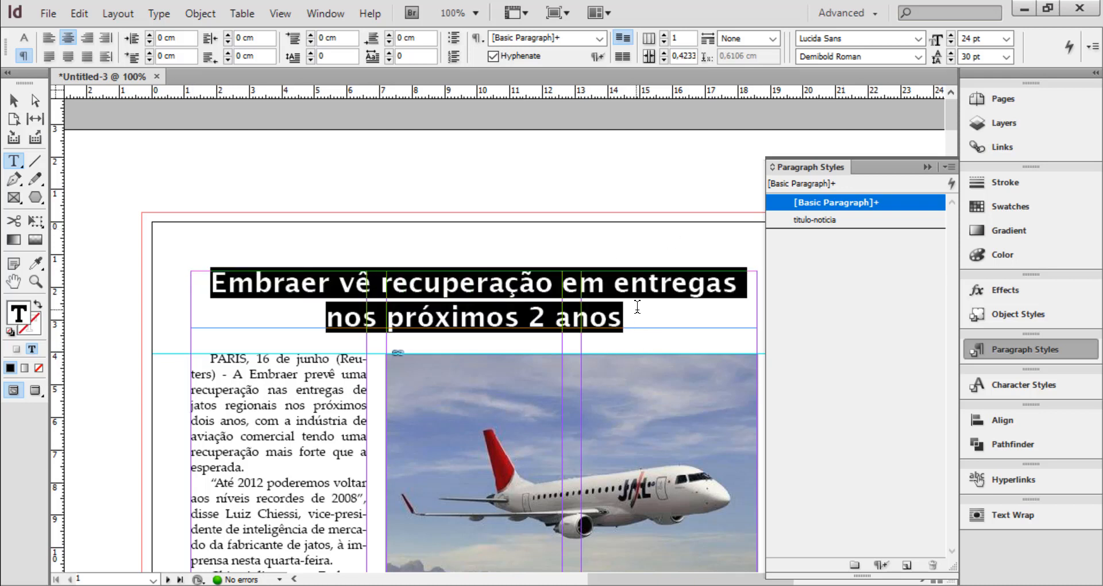
click(816, 221)
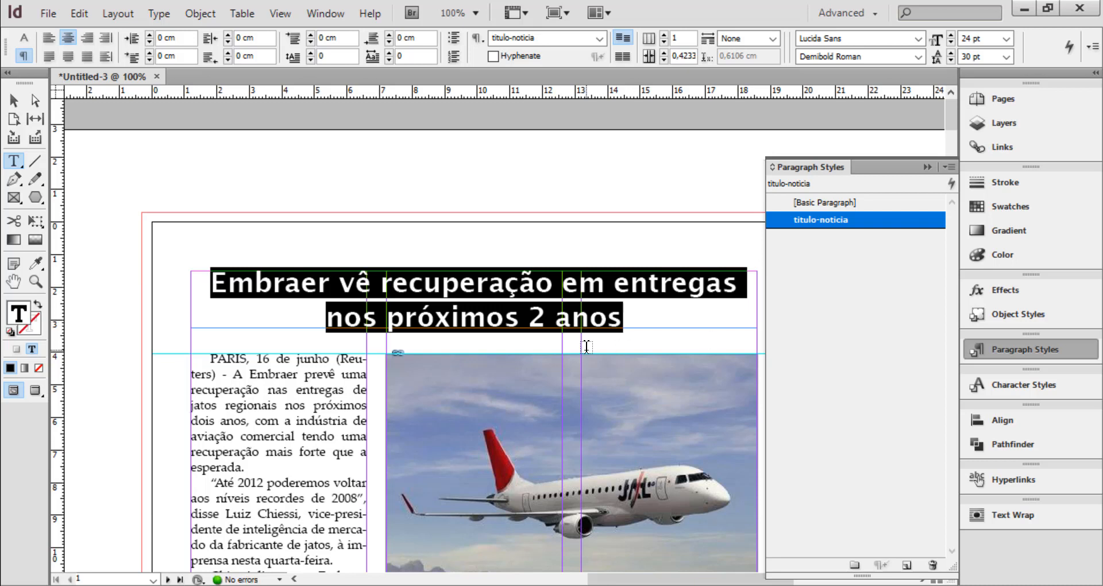
click(930, 164)
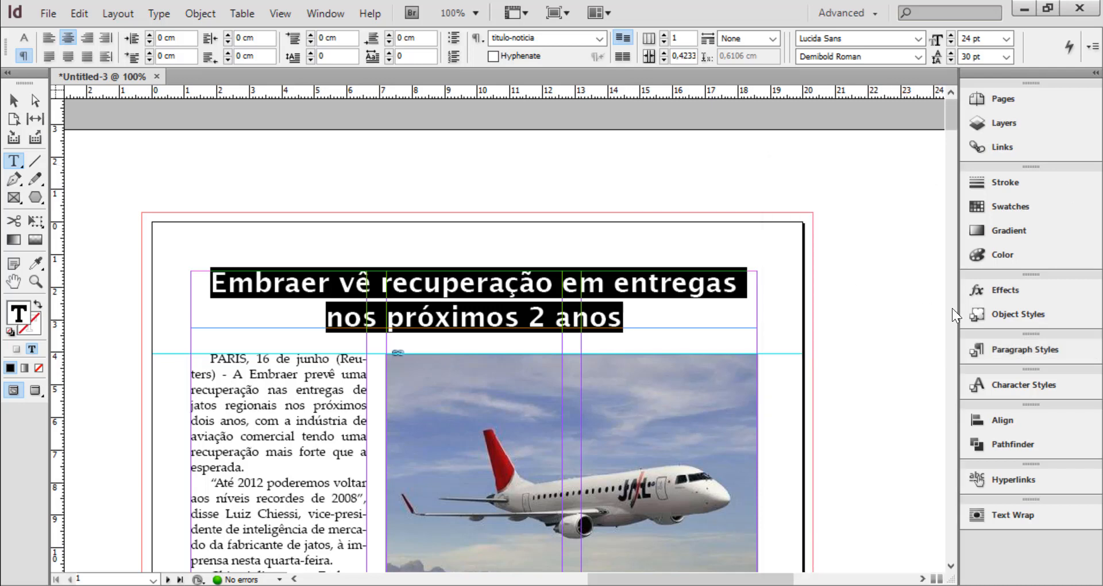
Draw a text frame about 13.1 cm by 2.05 cm beside the page and enter "Petrobras" in it
key(ctrl+minus)
key(ctrl+minus)
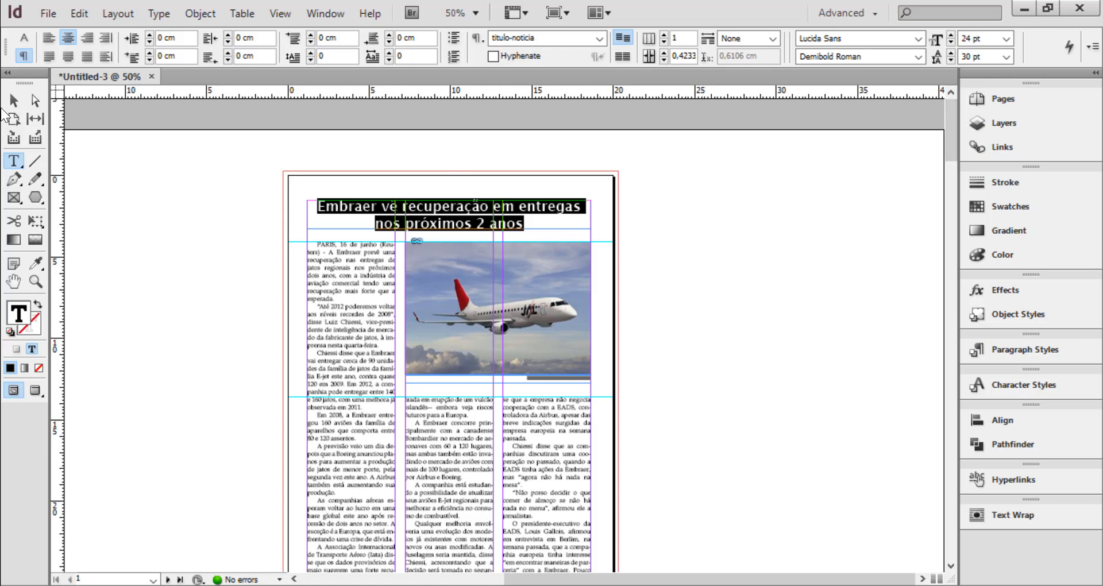
drag(639, 195, 849, 242)
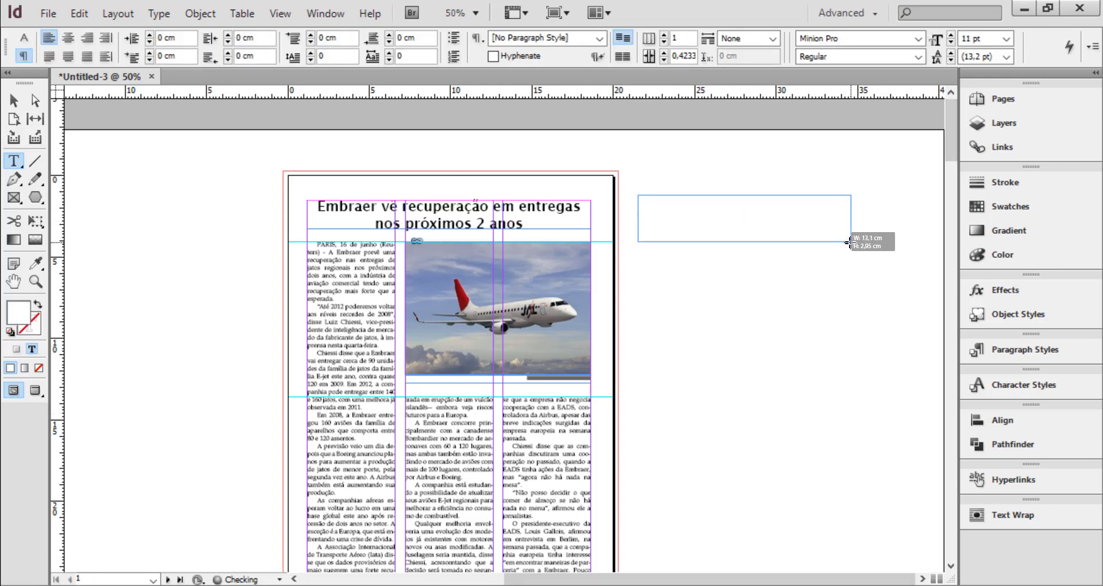
text(Avião Em)
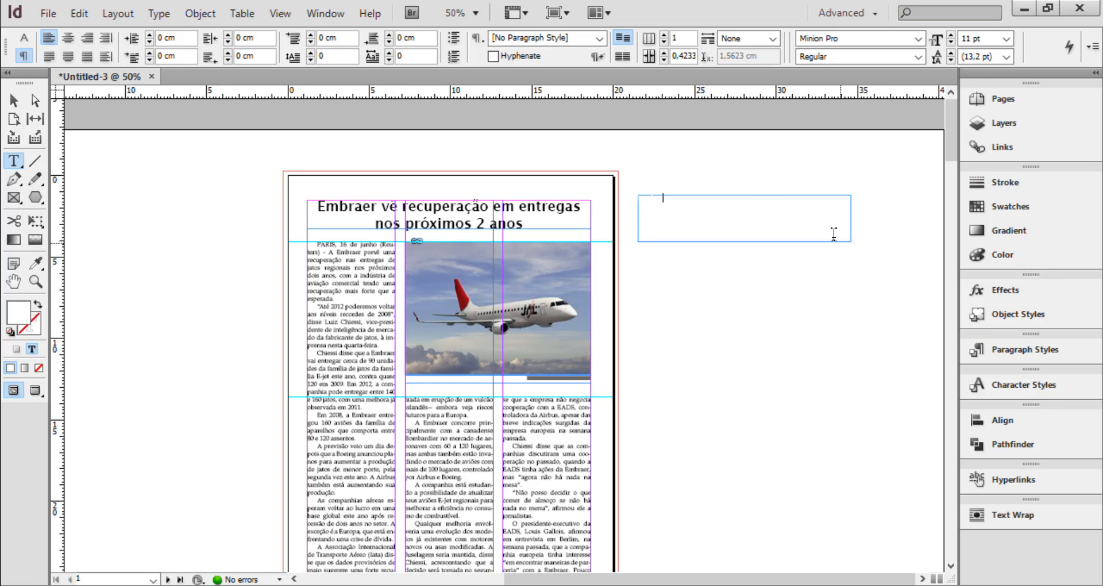
Set the fill colour of the text "Petrobras" in the new frame to [Black]
drag(670, 197, 621, 199)
click(621, 199)
click(637, 227)
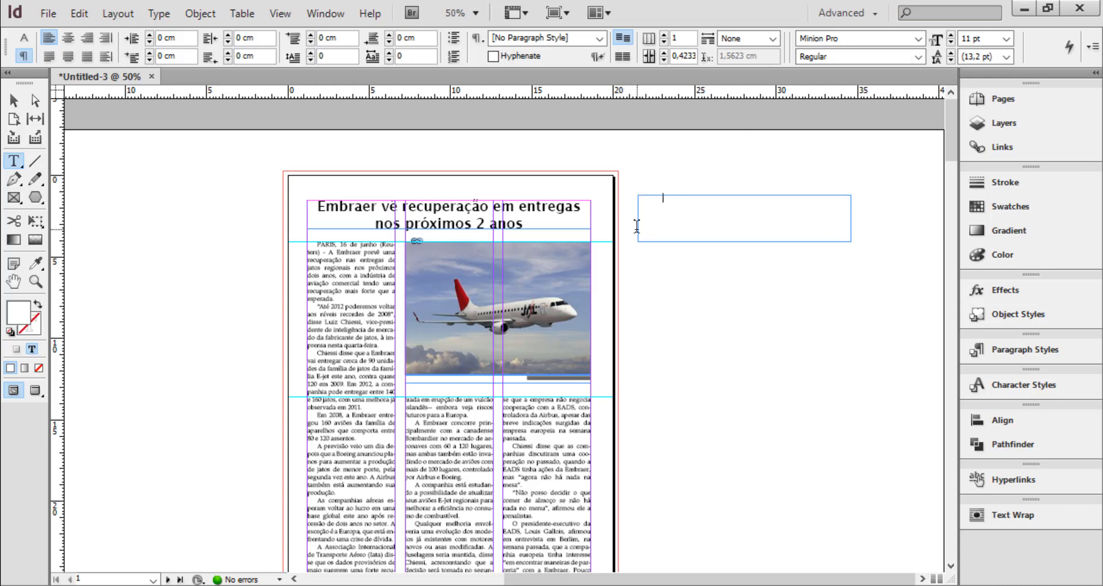
click(24, 38)
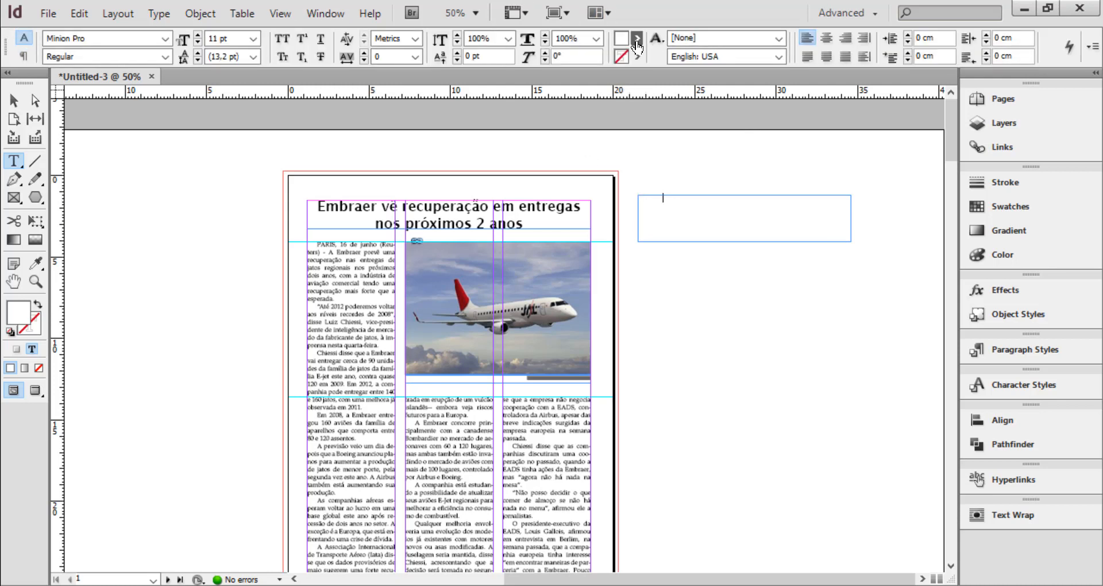
click(637, 40)
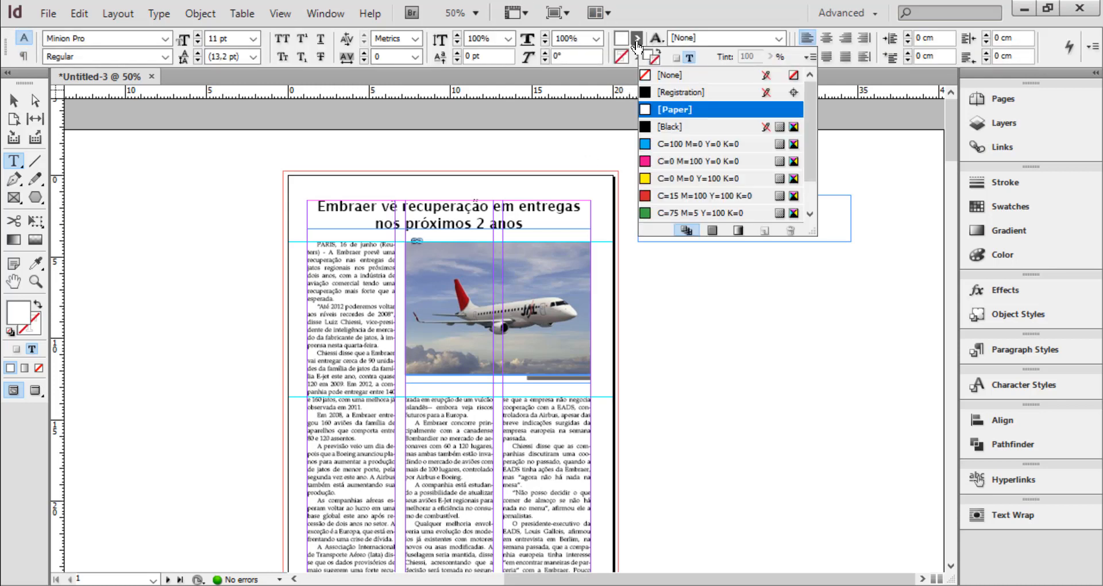
click(666, 127)
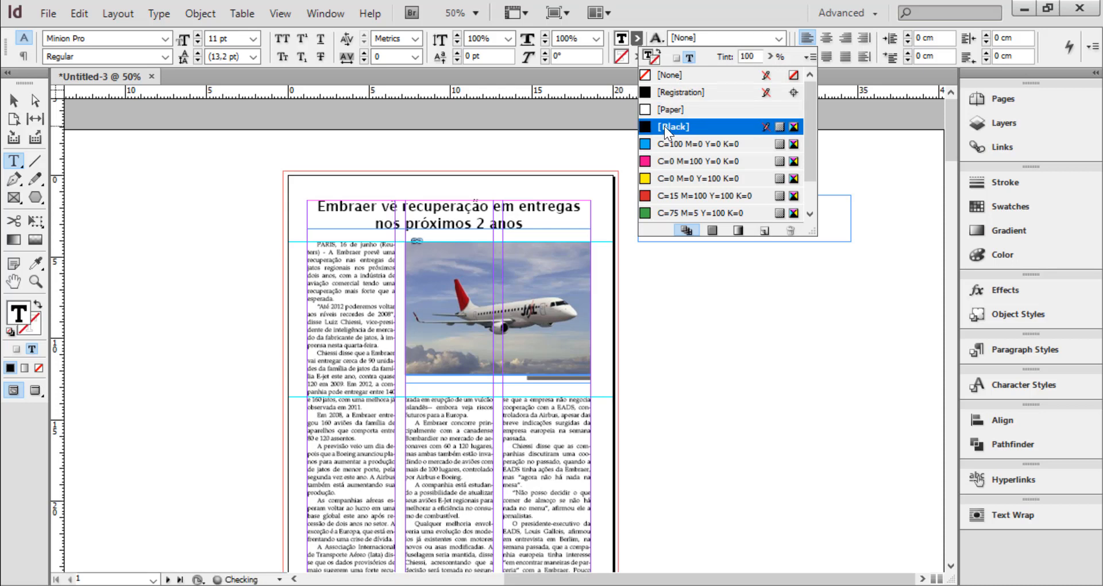
click(844, 219)
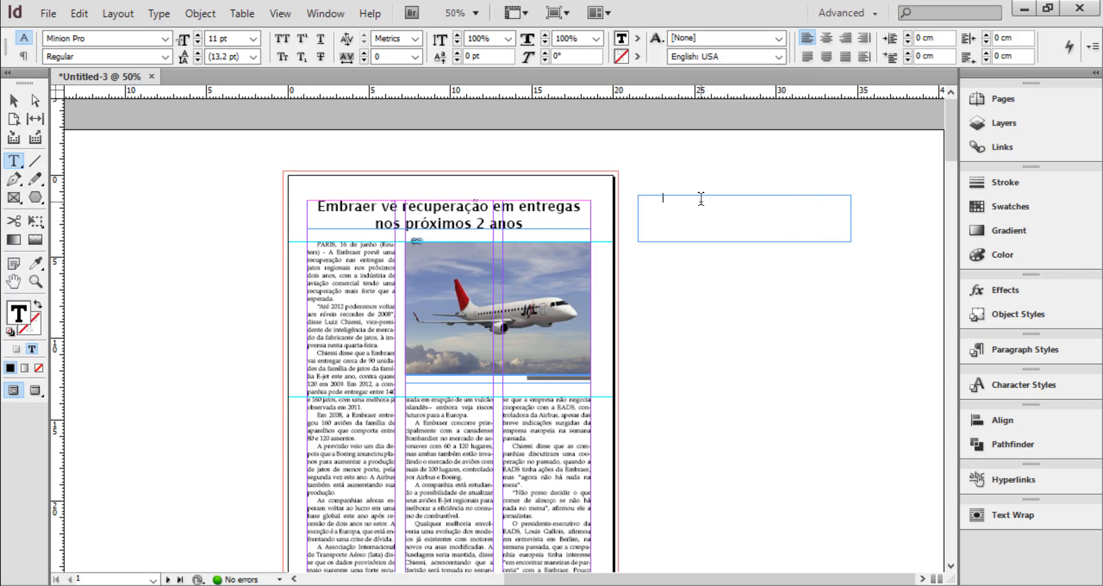
drag(701, 197, 598, 198)
click(638, 40)
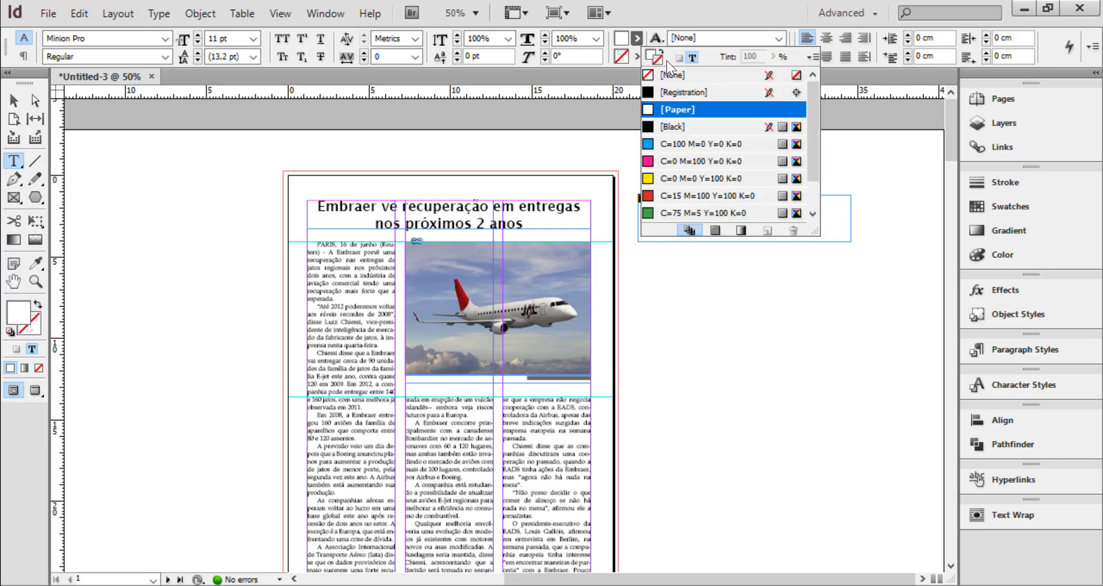
click(672, 128)
click(840, 217)
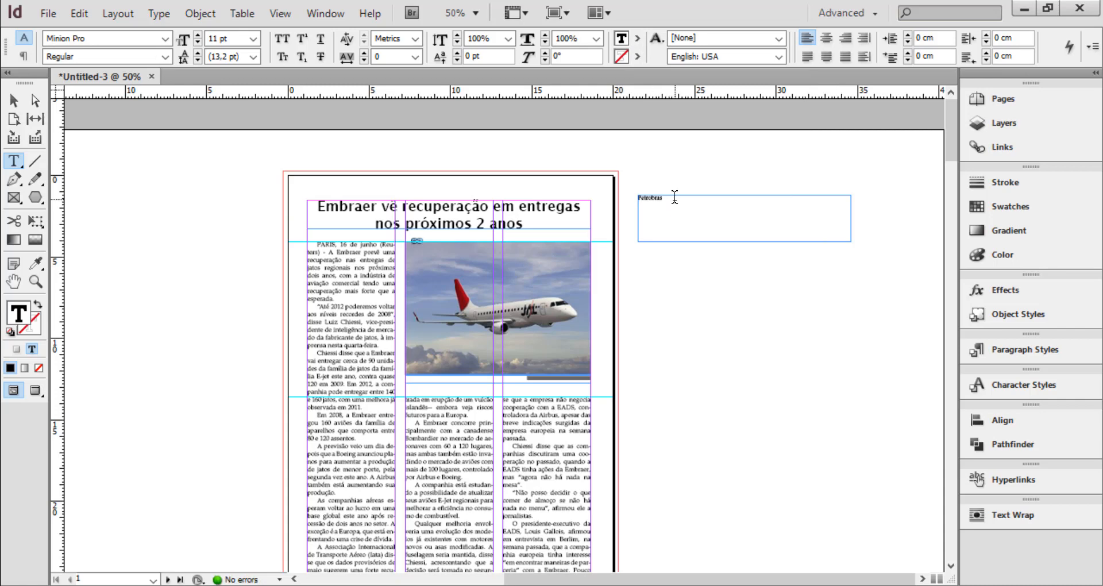
key(ctrl+equal)
key(ctrl+equal)
key(ctrl+equal)
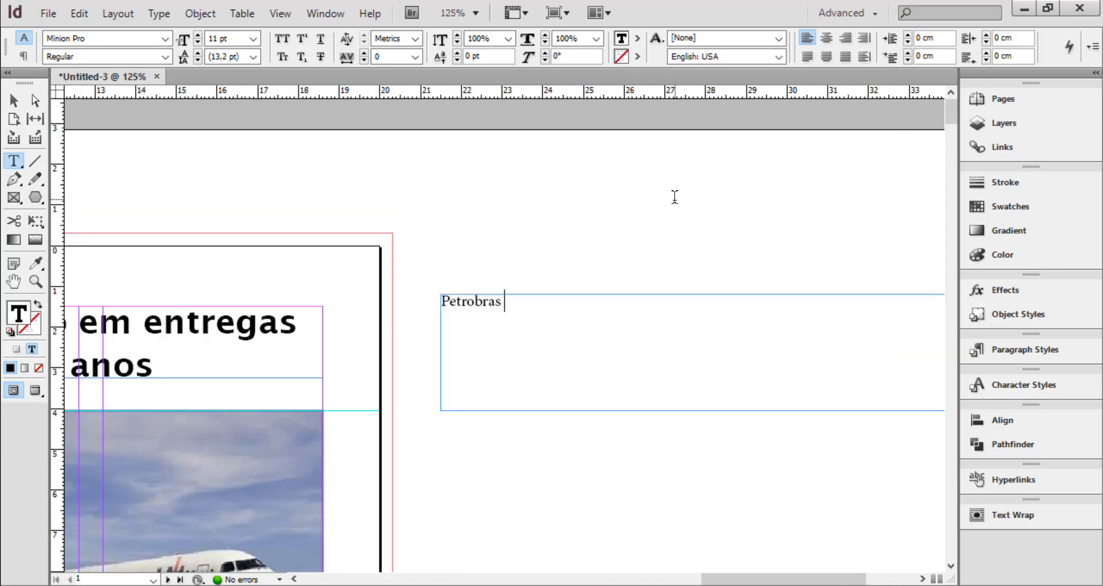
Complete the title in the frame beside the page so it reads "Petrobras encontra novos poços de petróleo"
text(enc)
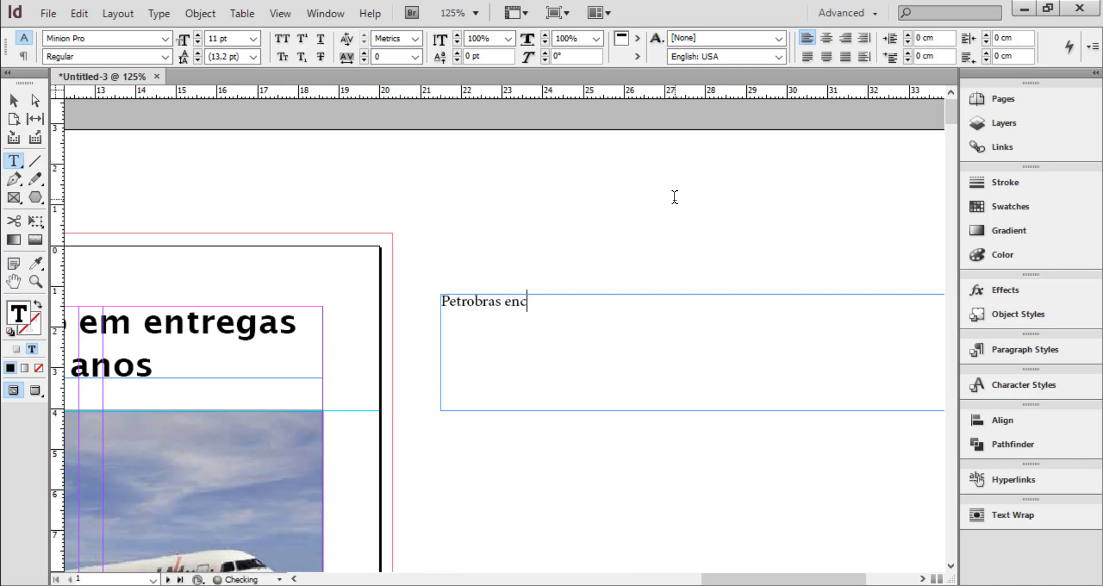
text(ontra nov)
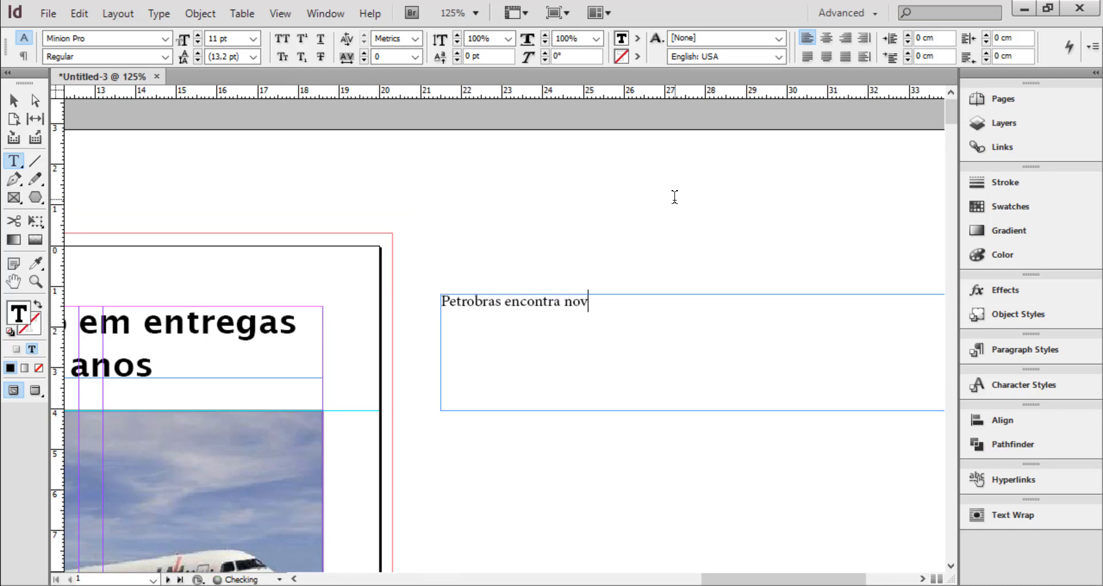
text(os poços de pe)
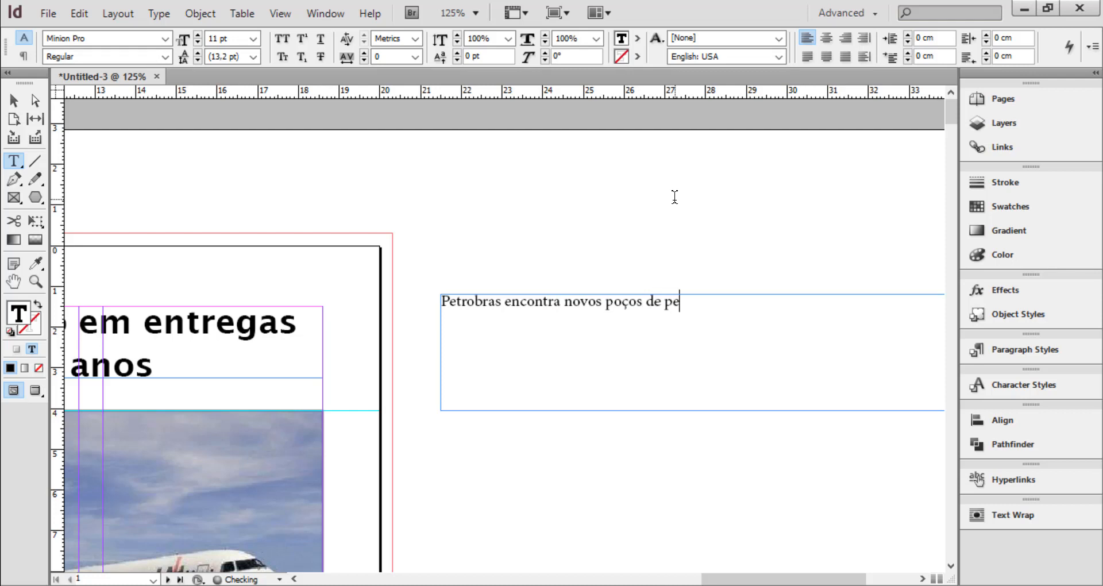
text(tróleo)
Apply the titulo-noticia paragraph style to the whole Petrobras title and hide the style list
key(ctrl+a)
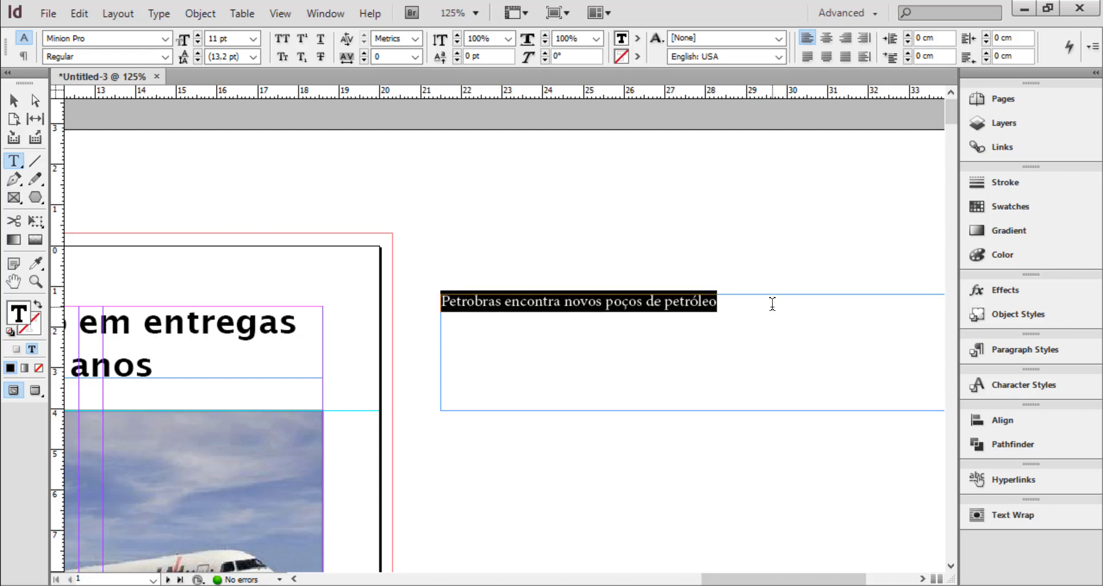
key(ctrl+minus)
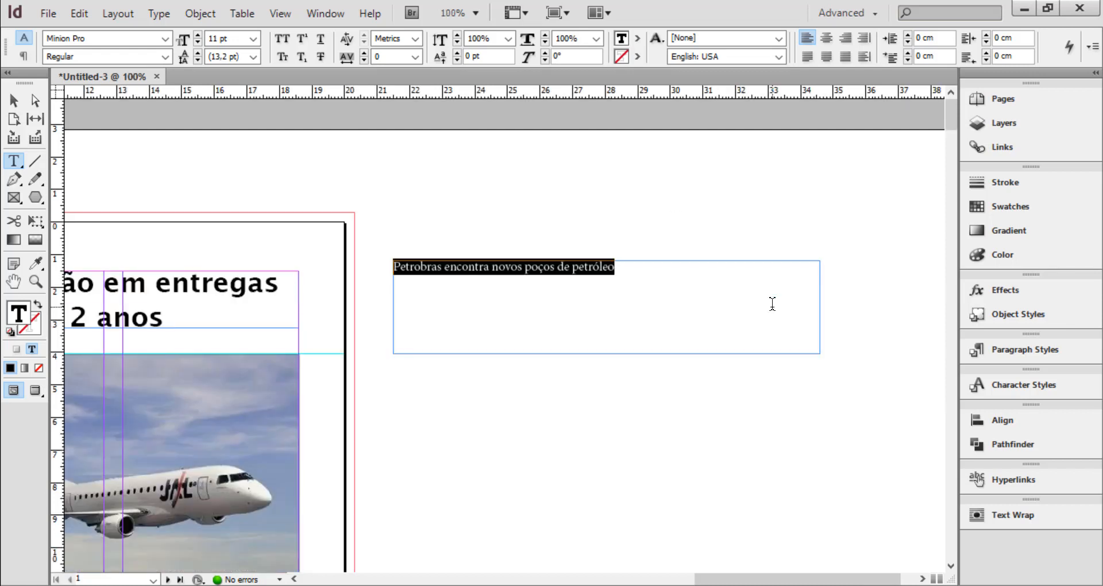
click(1038, 350)
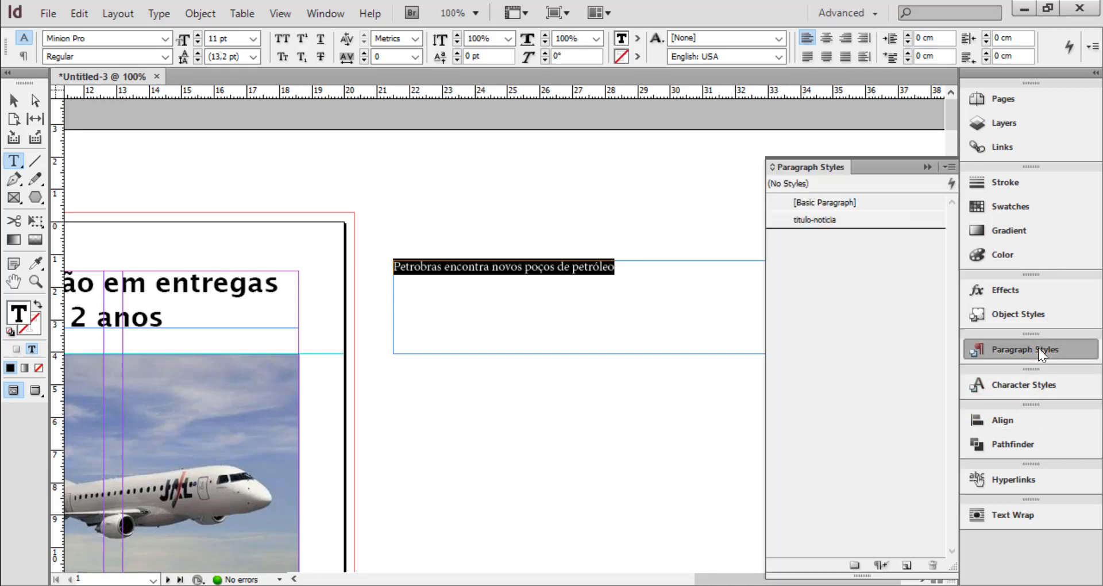
click(816, 219)
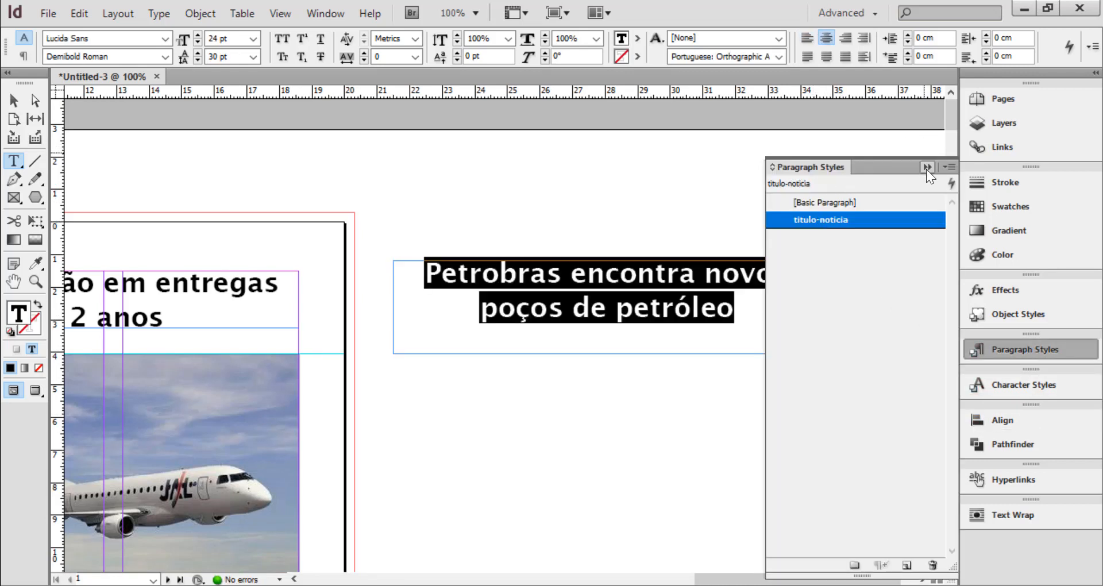
click(927, 167)
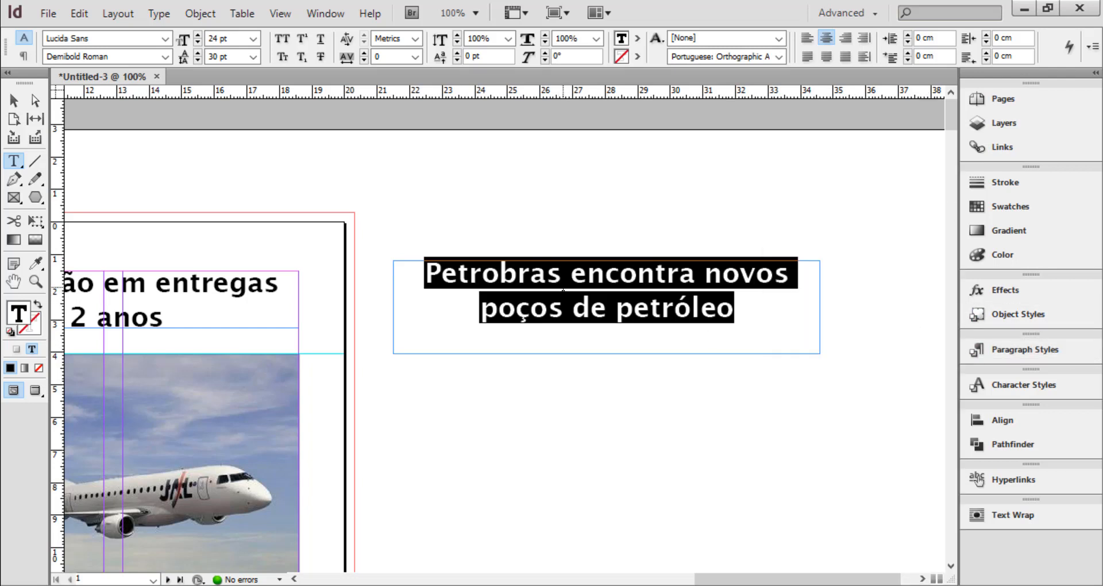
click(562, 272)
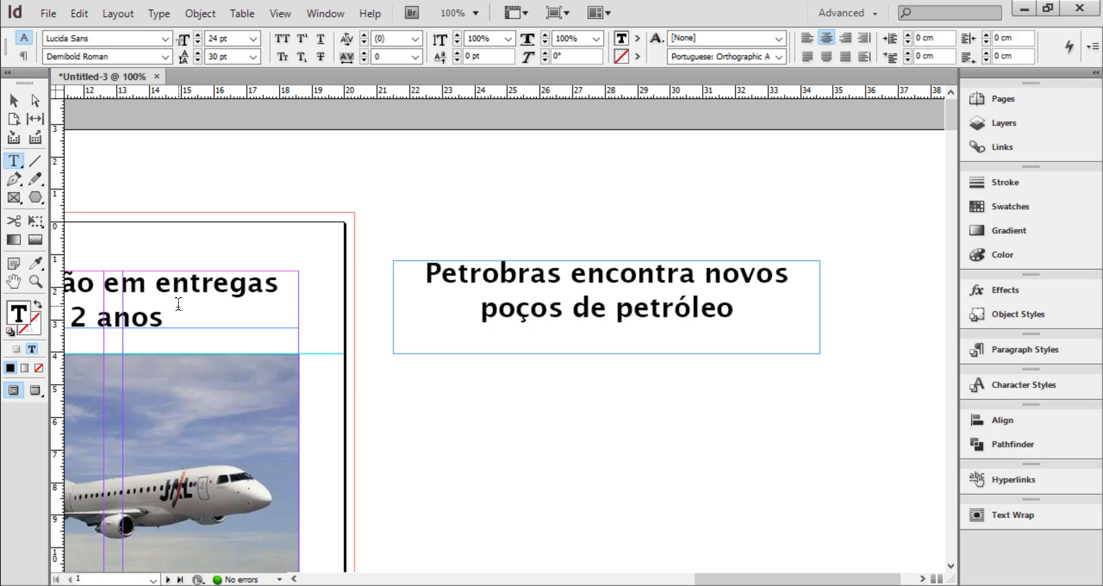
click(1043, 349)
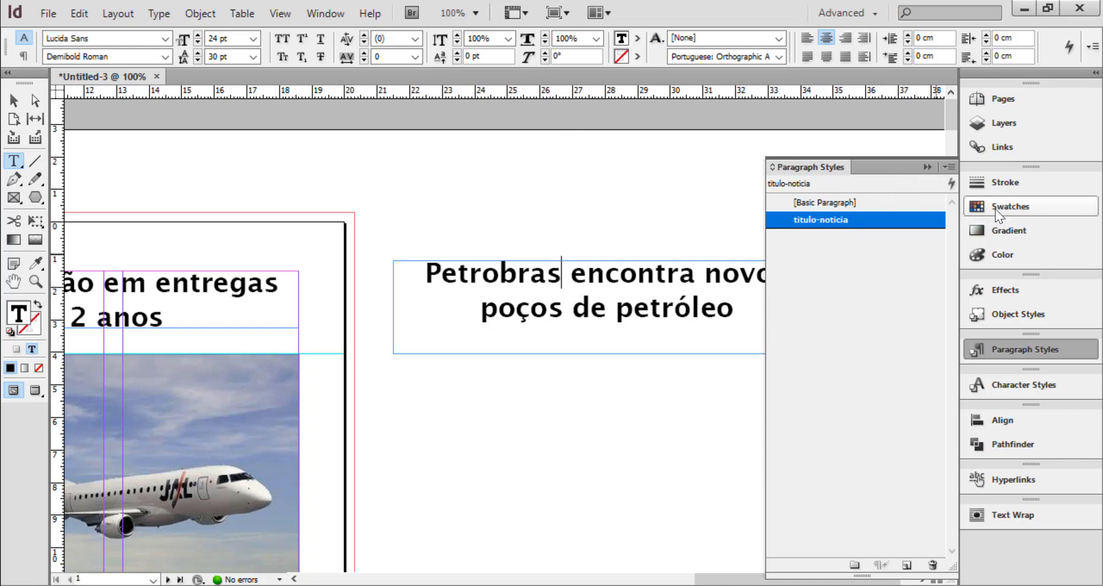
click(926, 167)
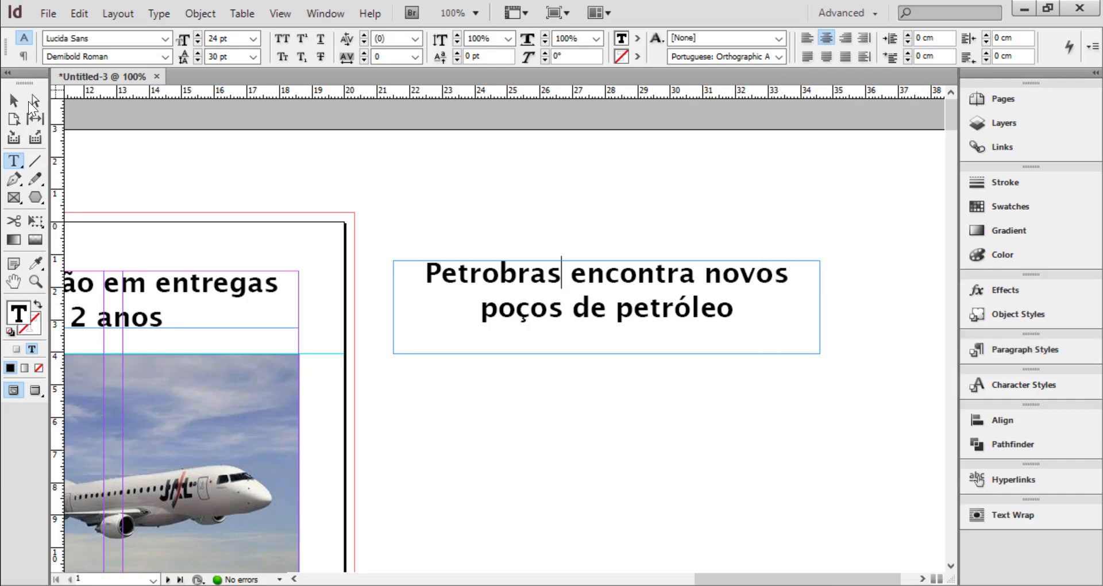
Delete the Petrobras text frame beside the page
click(19, 102)
key(ctrl+minus)
key(ctrl+minus)
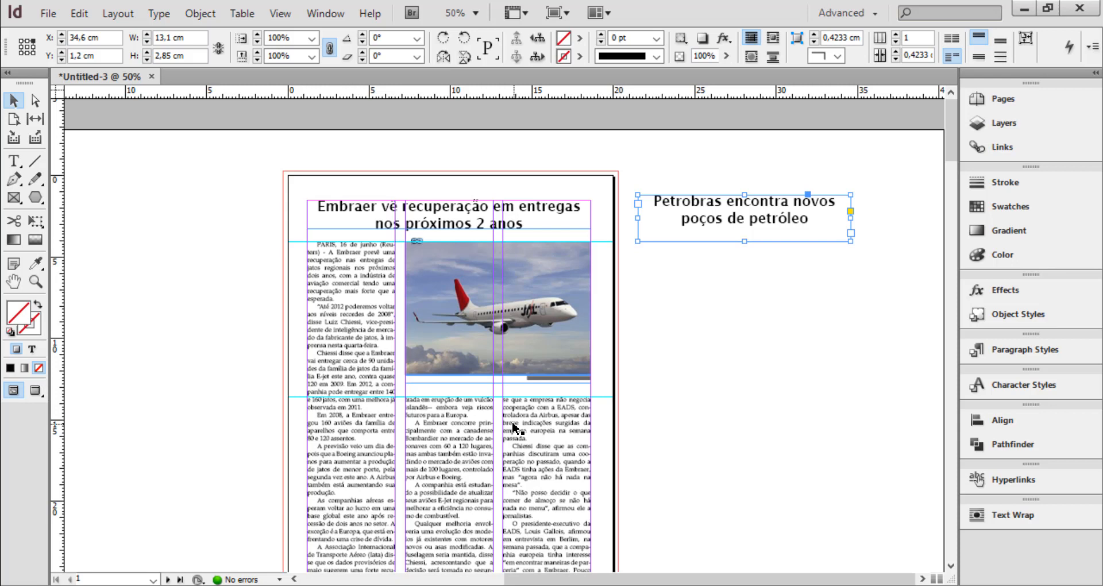
key(Delete)
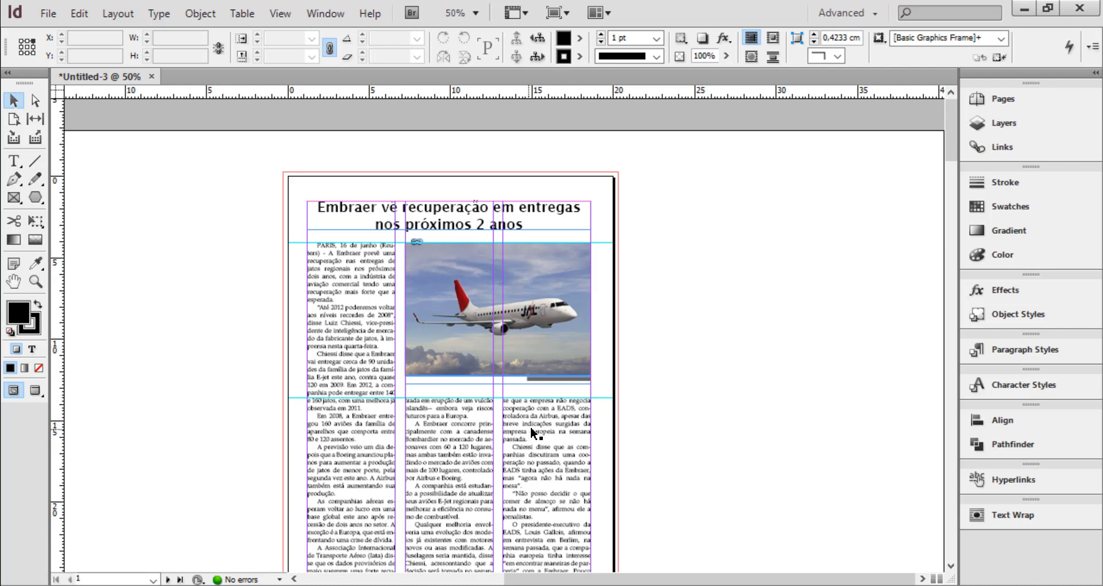
Place the text cursor inside the caption "Jato executivo da Embraer" beneath the plane photo
scroll(540, 432, down, 3)
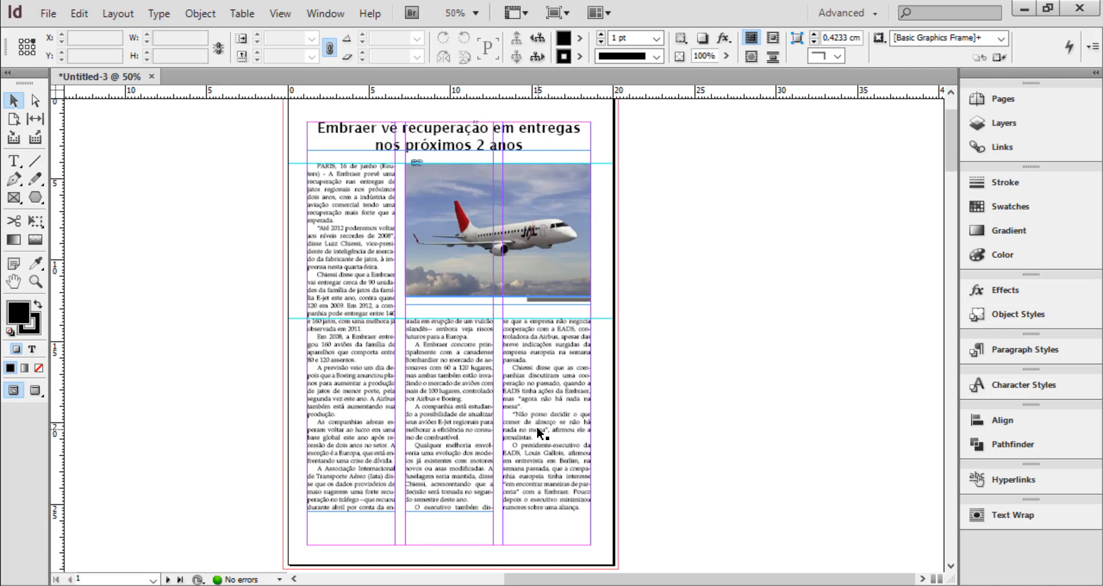
click(570, 301)
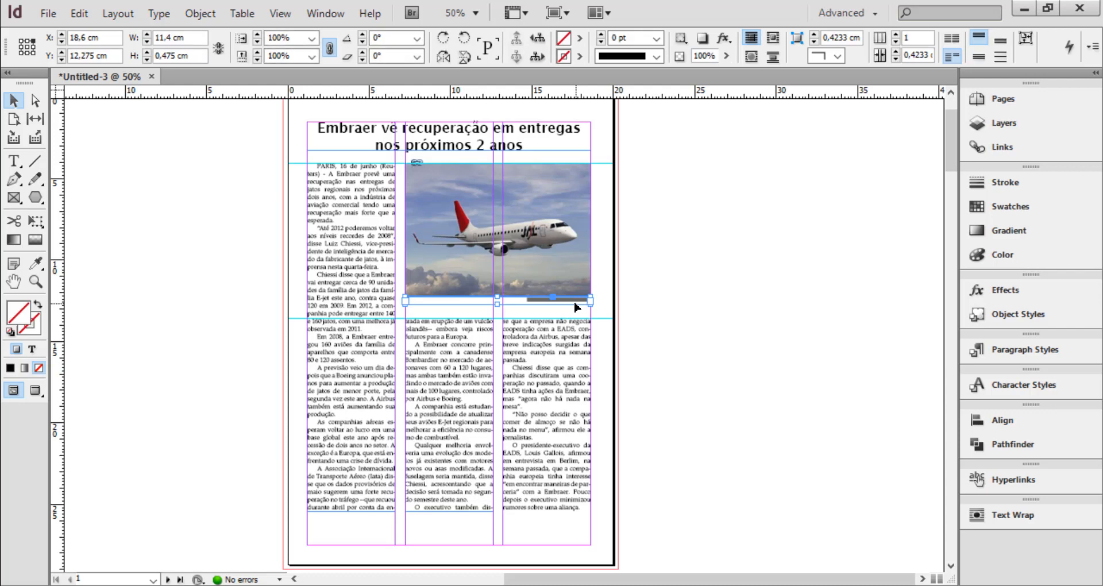
key(ctrl+=)
key(ctrl+=)
key(ctrl+=)
key(ctrl+=)
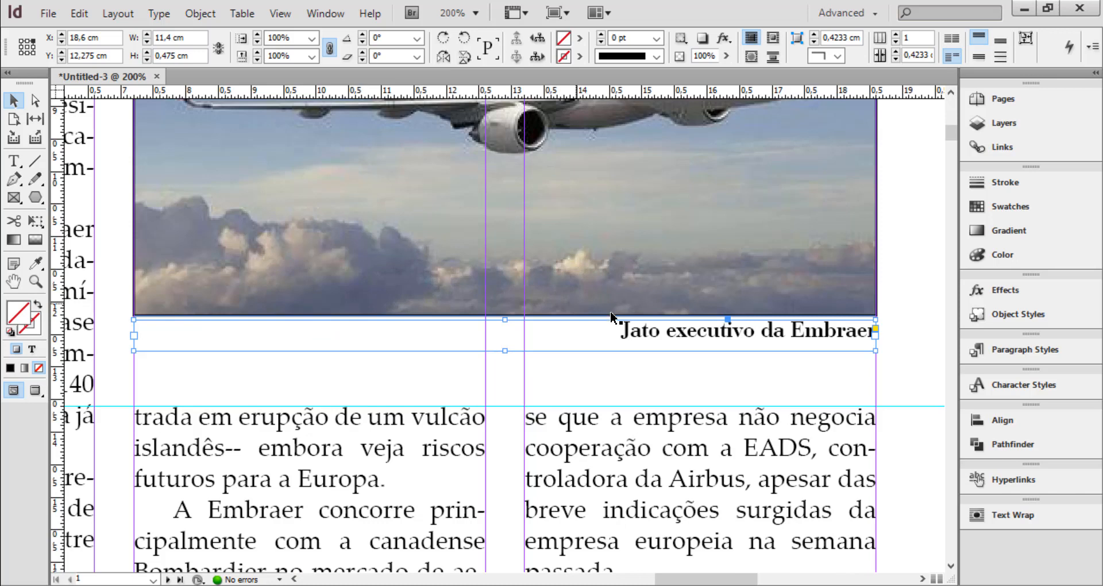
double_click(756, 339)
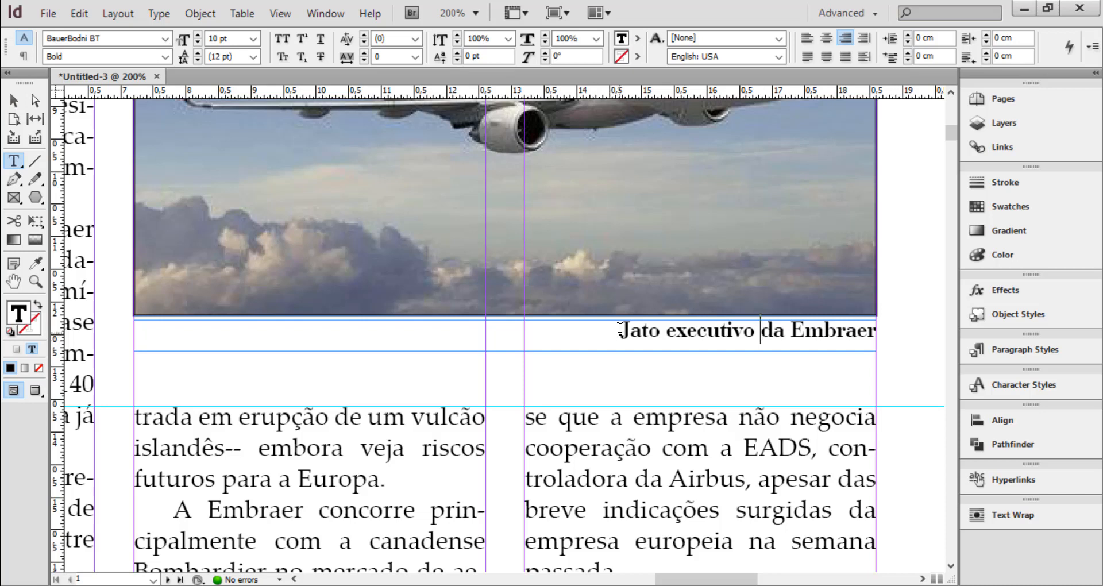
drag(620, 332, 883, 332)
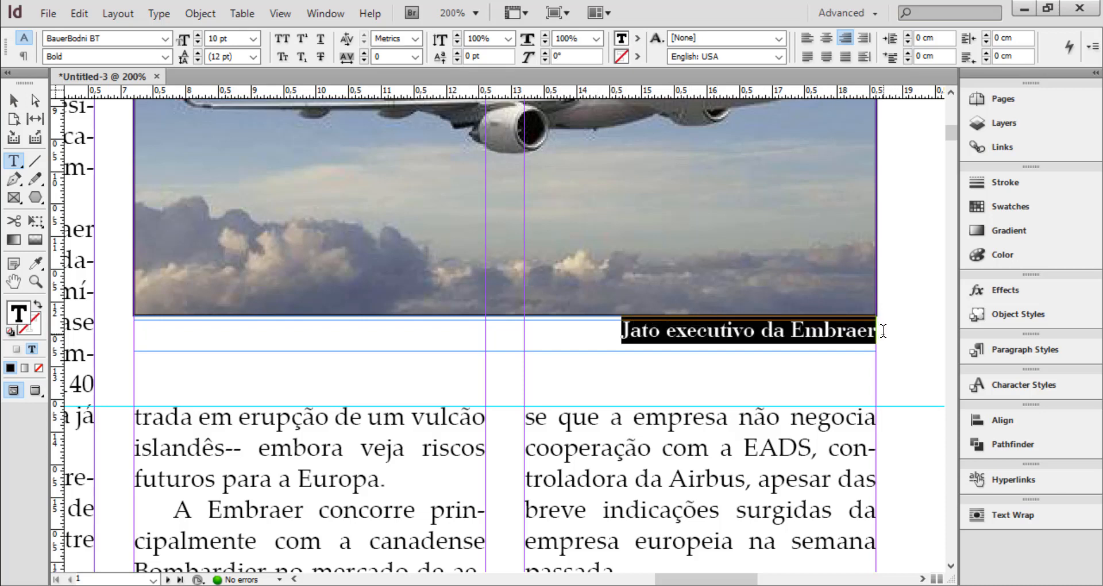
click(733, 331)
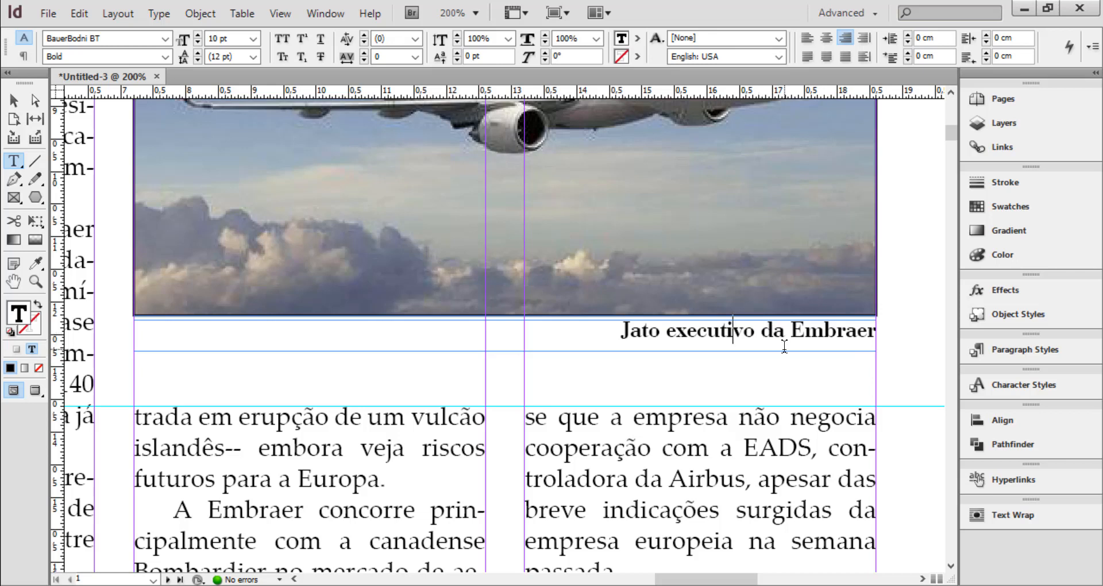
Start a new paragraph style named legenda from the caption's formatting and set its next style to [No Paragraph Style]
click(1032, 348)
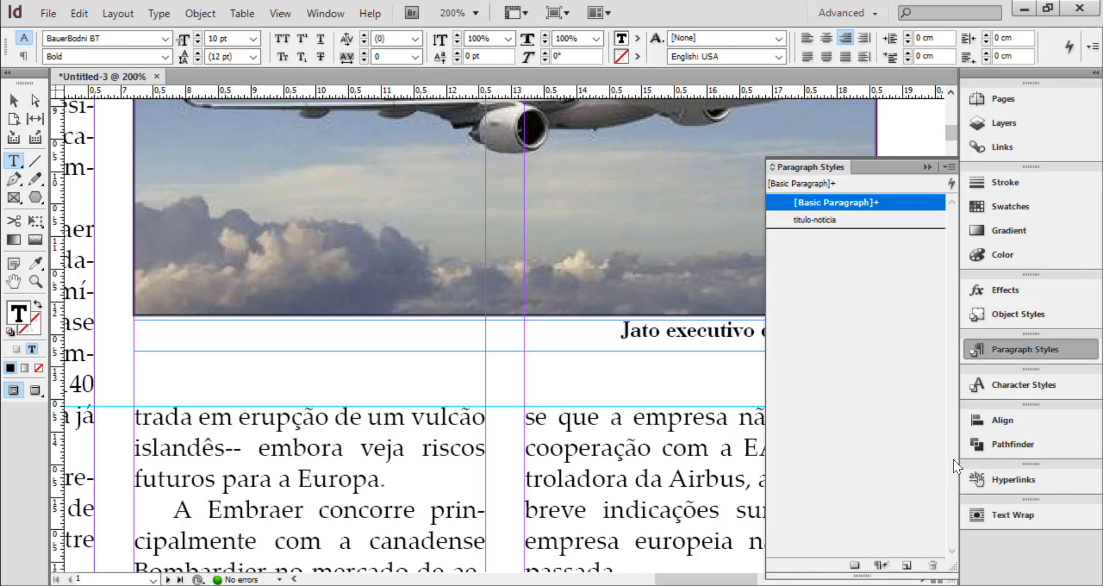
click(948, 166)
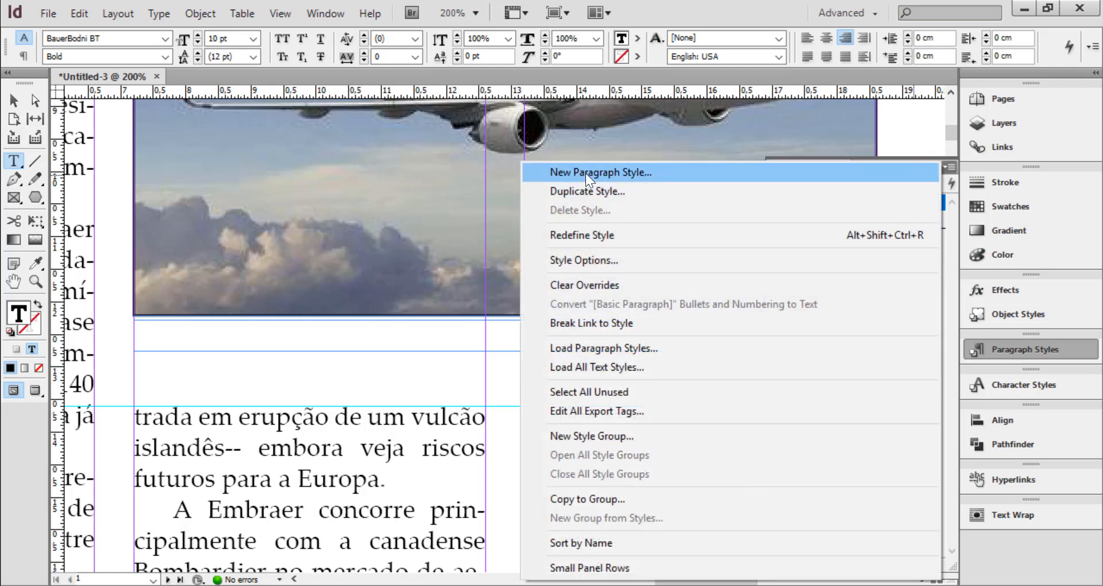
click(586, 173)
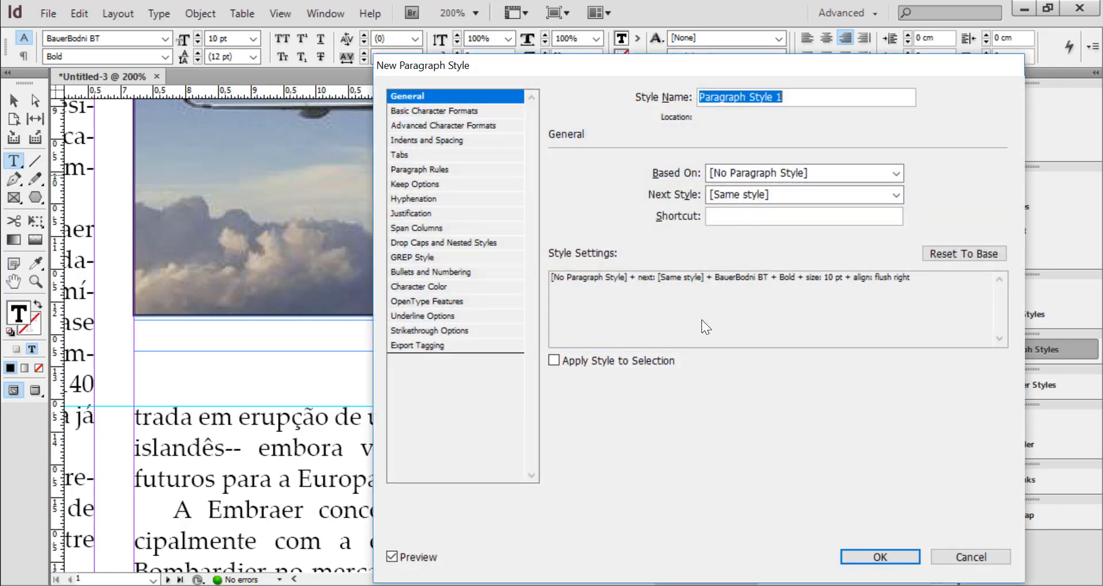
text(legenda)
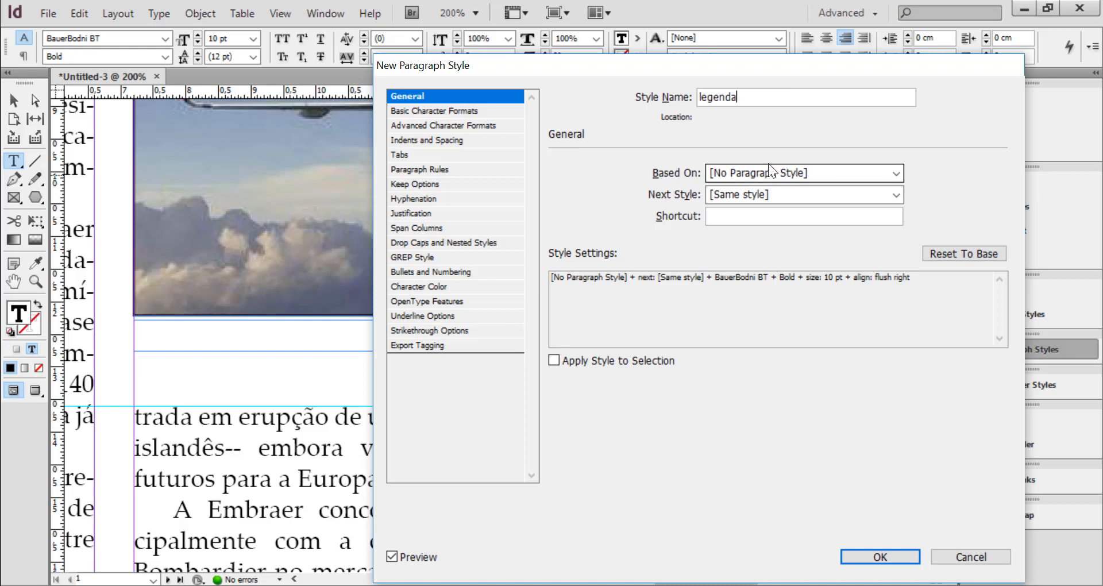
click(743, 195)
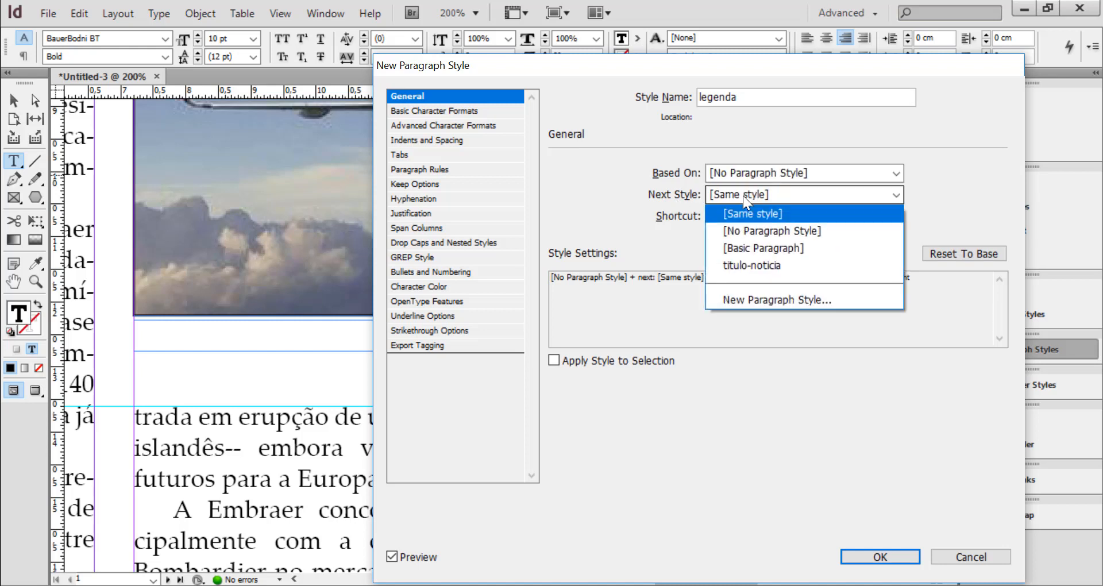
click(772, 232)
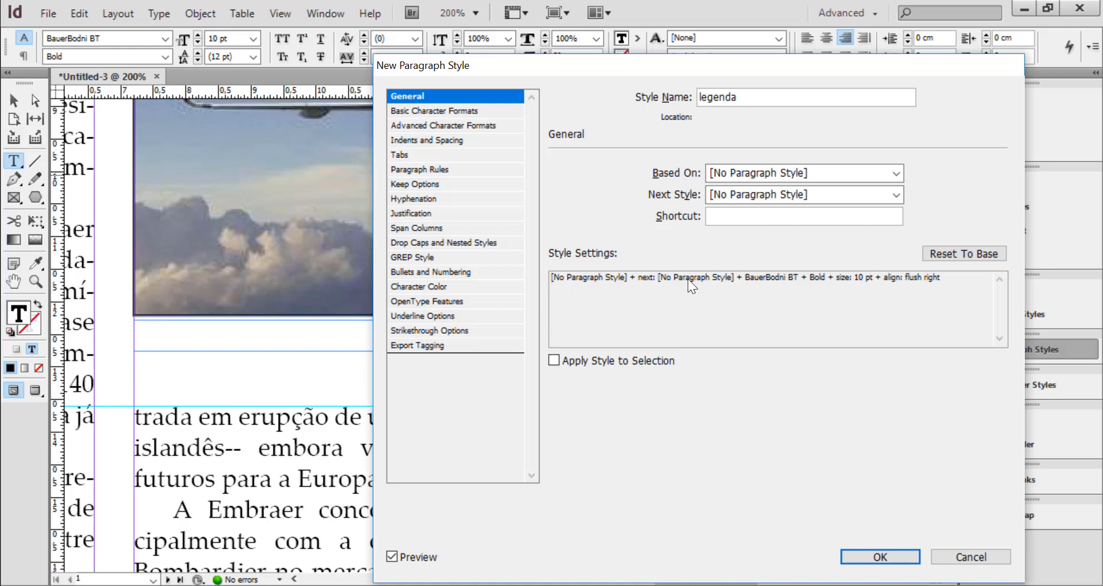
Set the language of the legenda style to Portuguese: Orthographic Agreement
click(484, 96)
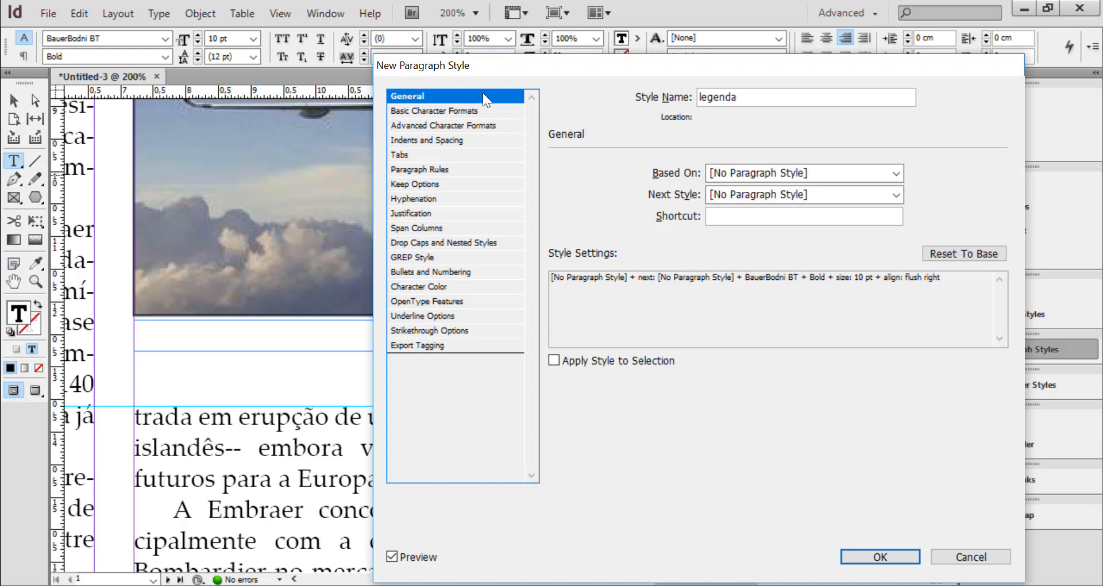
click(444, 110)
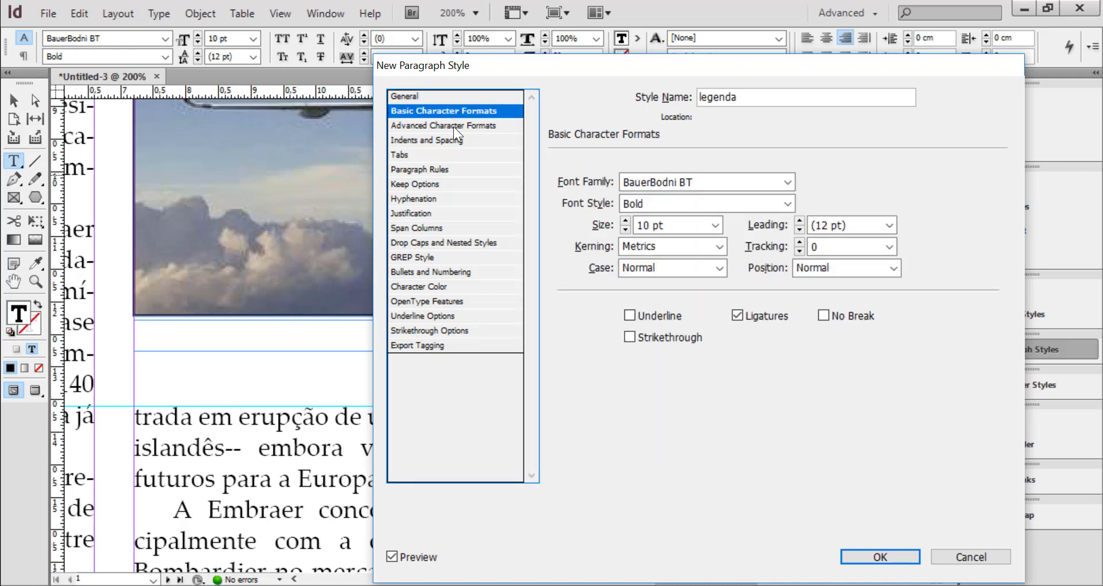
click(455, 124)
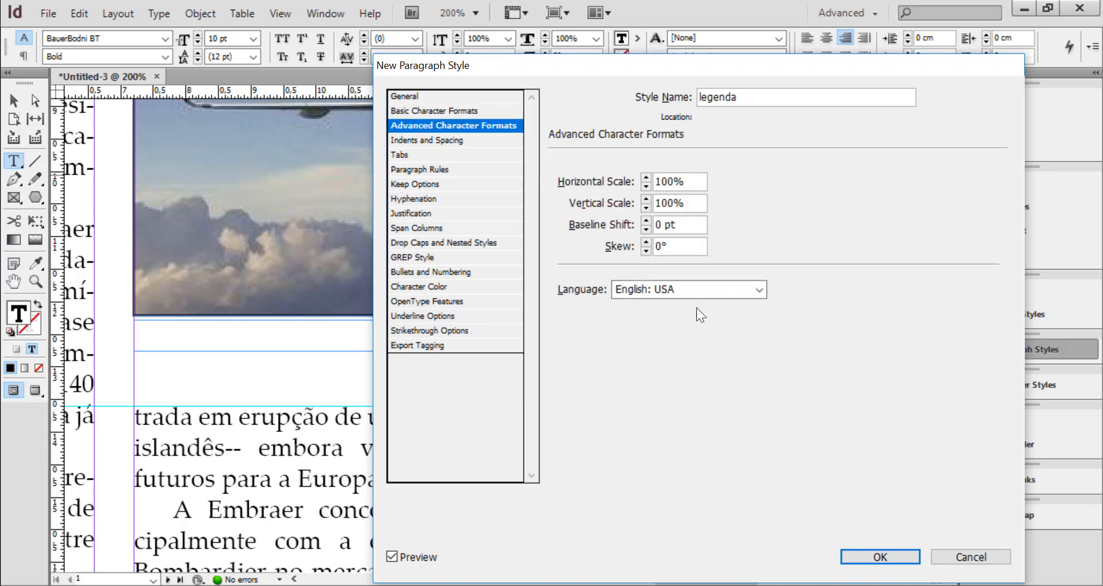
click(670, 287)
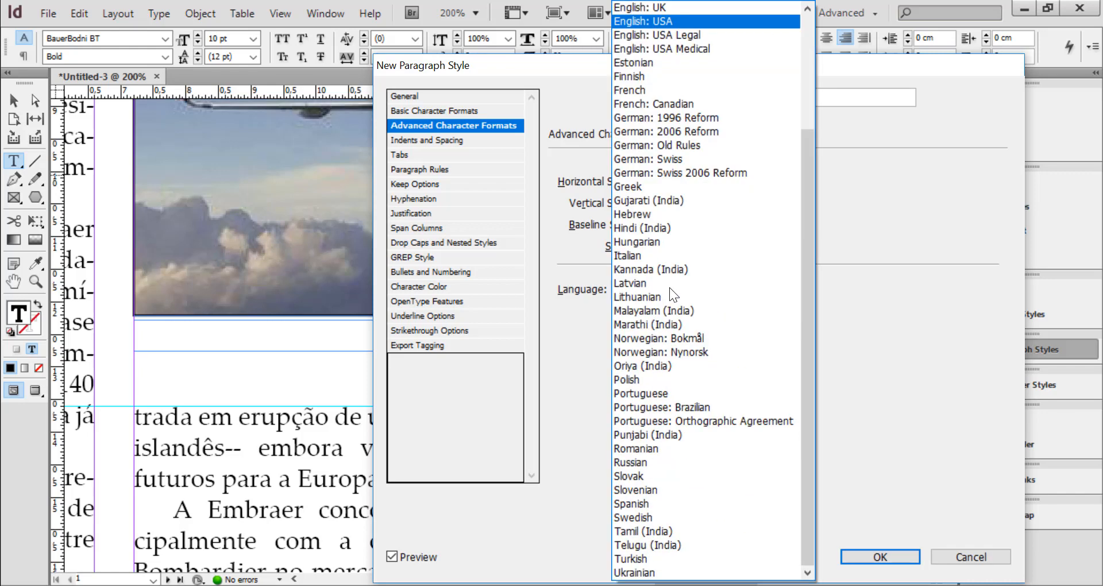
click(714, 410)
click(708, 290)
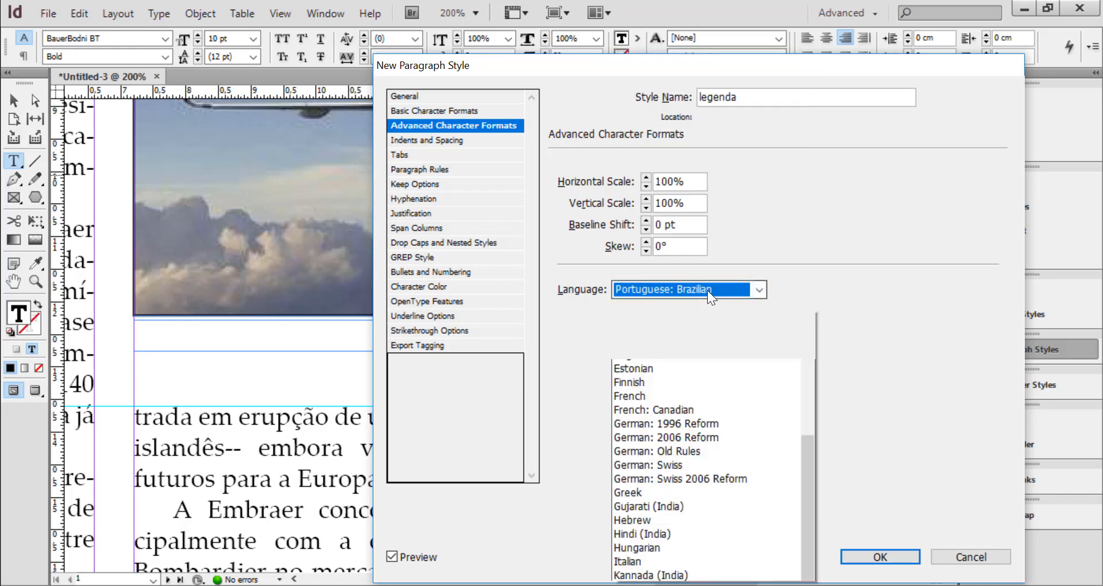
click(716, 424)
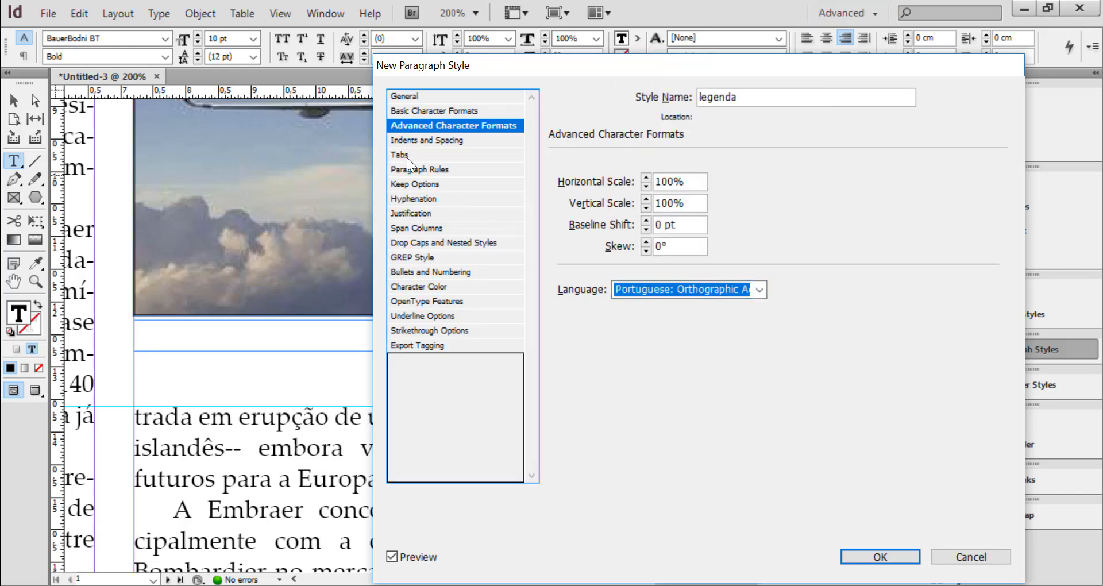
Turn off hyphenation for the legenda style and finish creating it
click(420, 198)
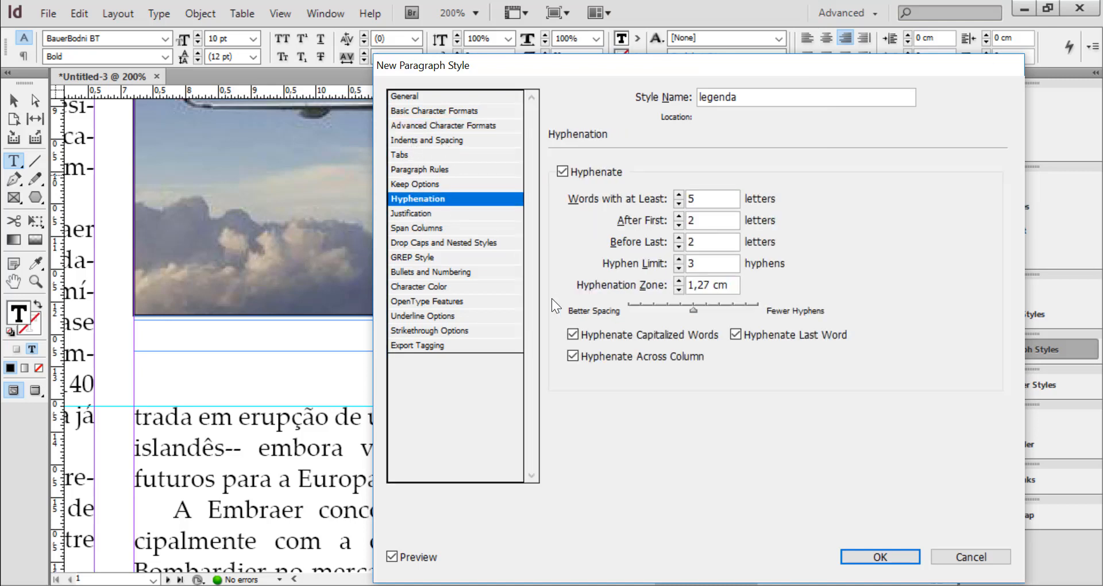
click(561, 171)
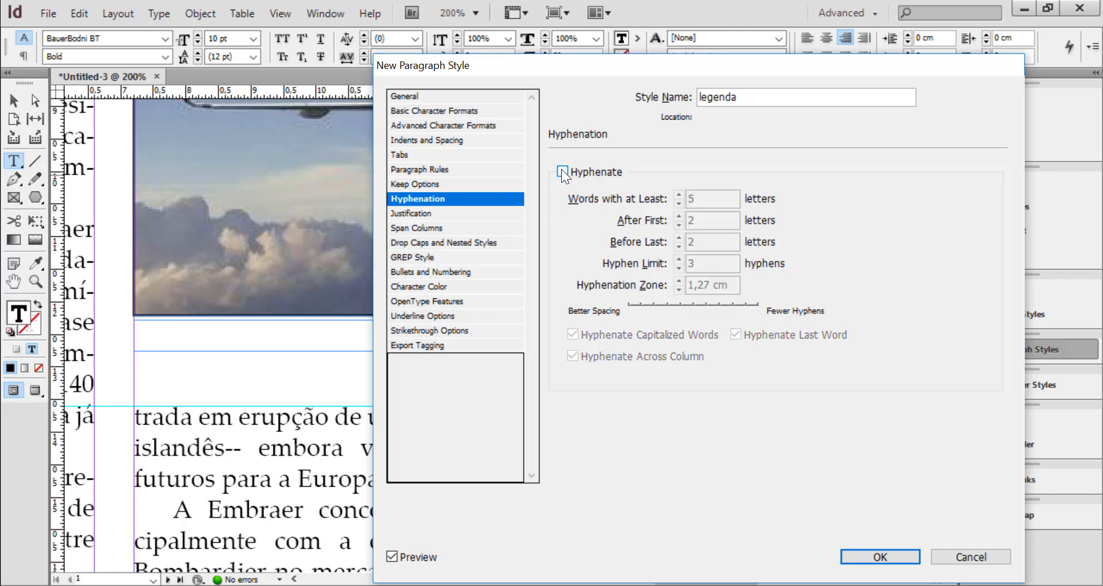
click(895, 555)
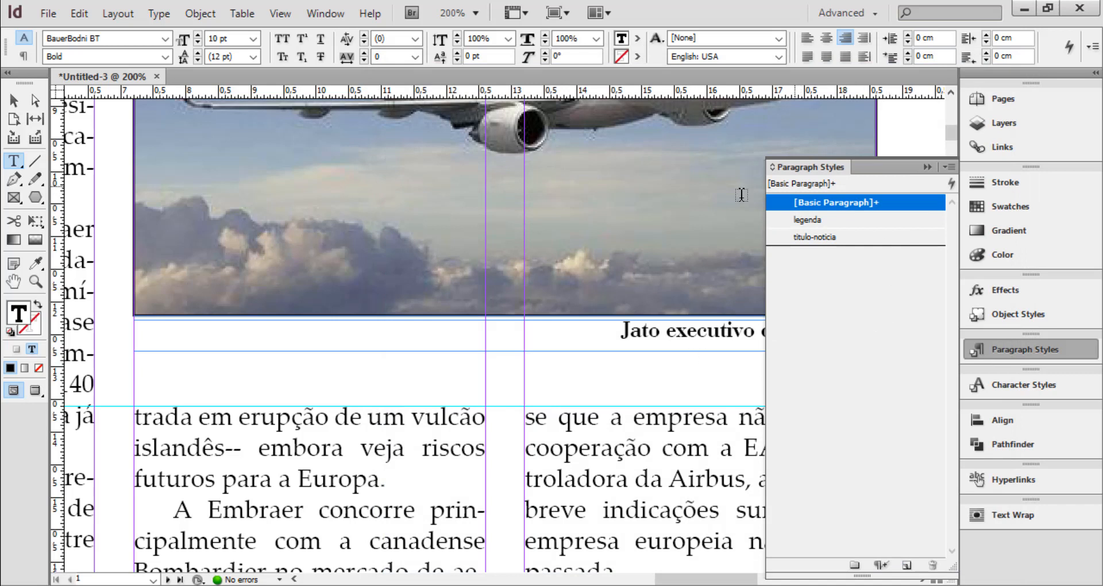
Apply the legenda paragraph style to the caption "Jato executivo da Embraer" beneath the plane photo
drag(615, 323, 770, 332)
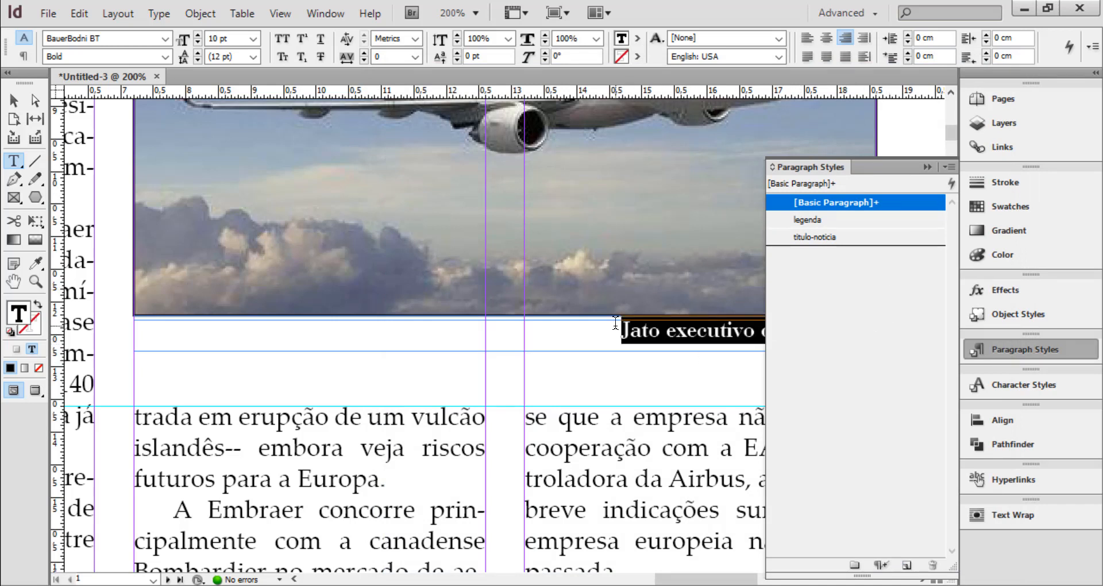
click(811, 220)
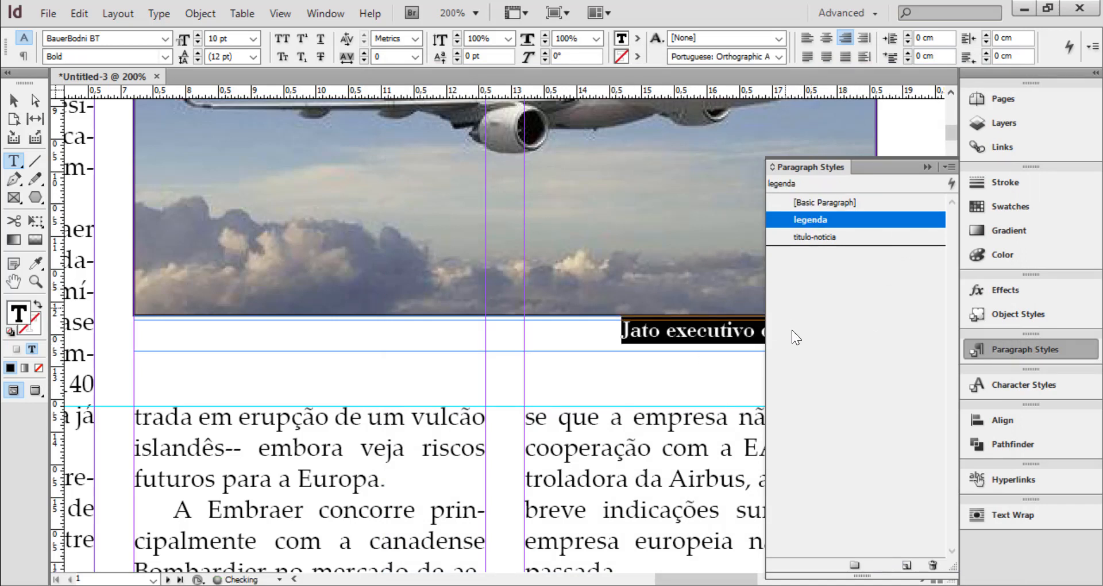
click(927, 167)
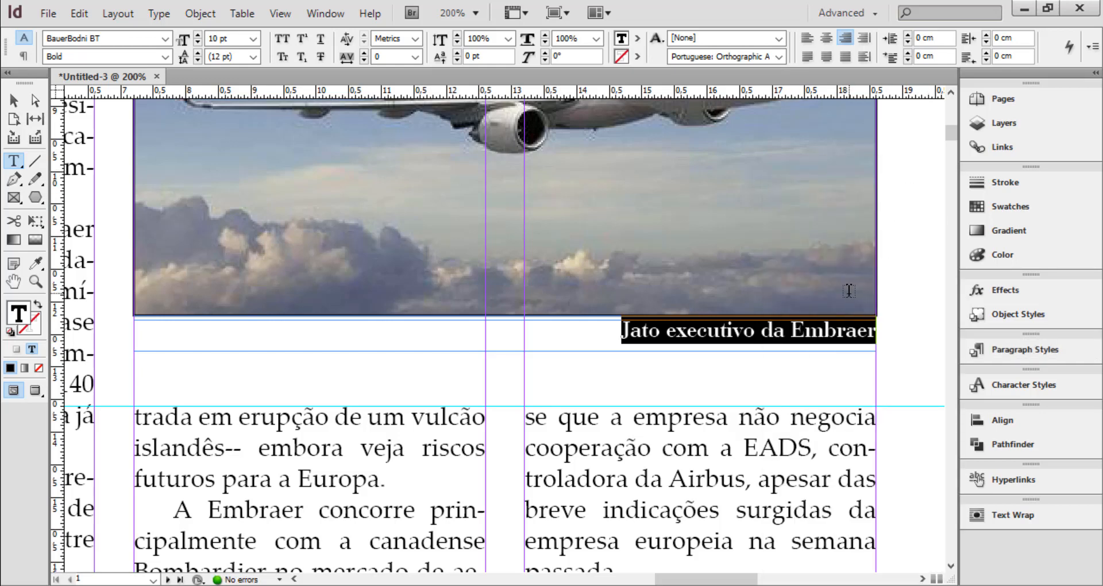
Draw a text frame about 10.3 × 2.5 cm on the pasteboard beside the page's headline and enter "Petro"
key(ctrl+minus)
key(ctrl+minus)
key(ctrl+minus)
scroll(832, 294, up, 4)
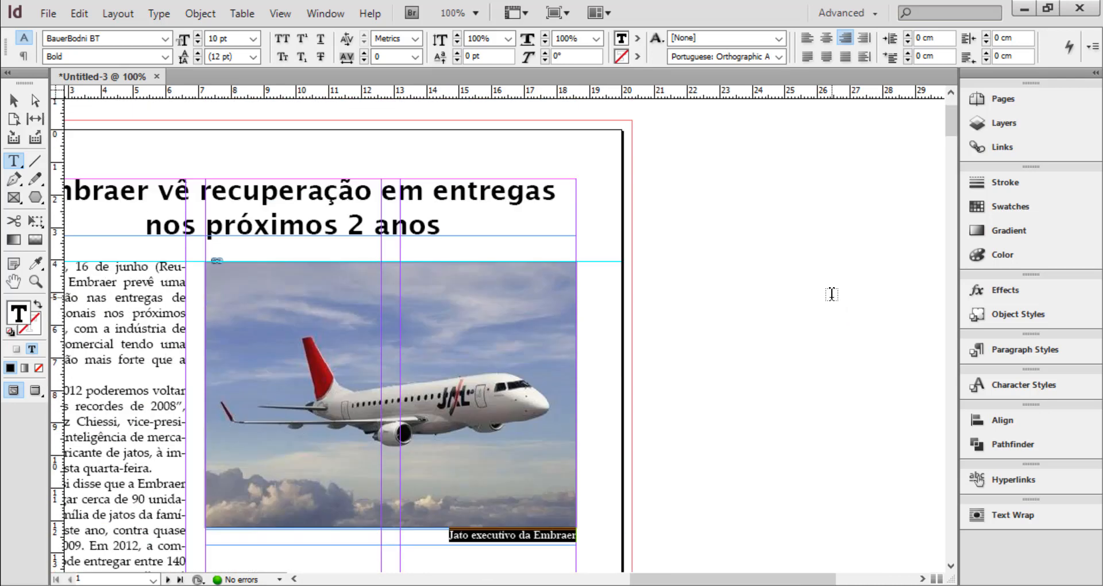
scroll(832, 294, up, 2)
click(923, 579)
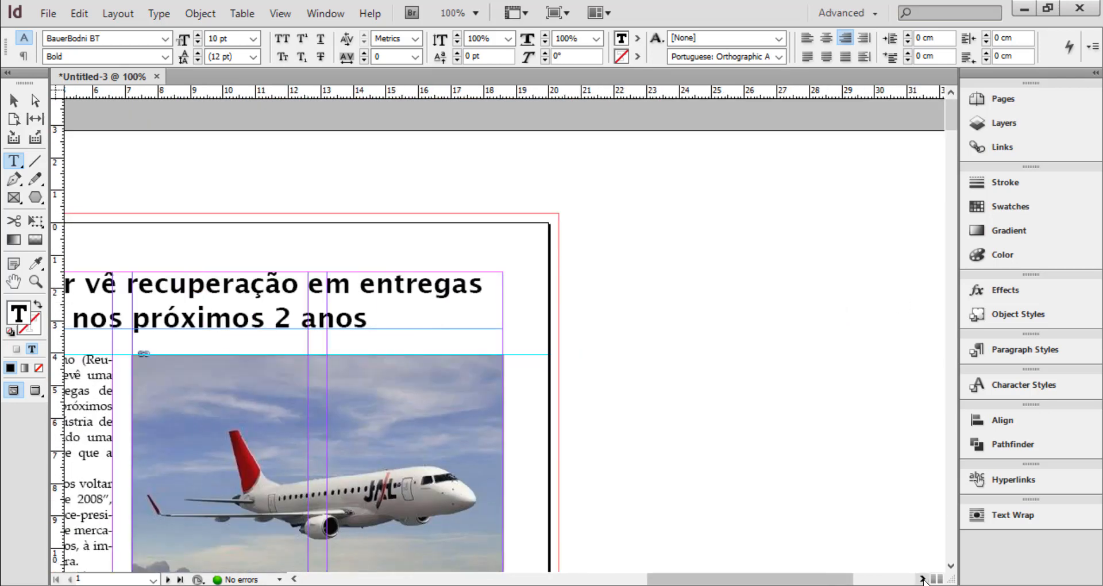
click(923, 580)
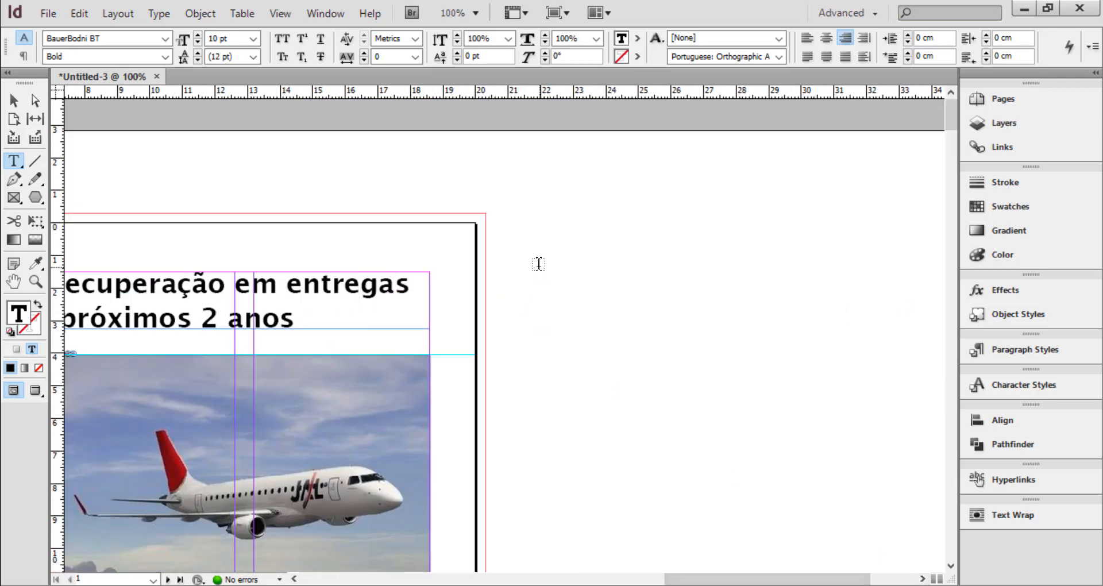
drag(539, 264, 874, 346)
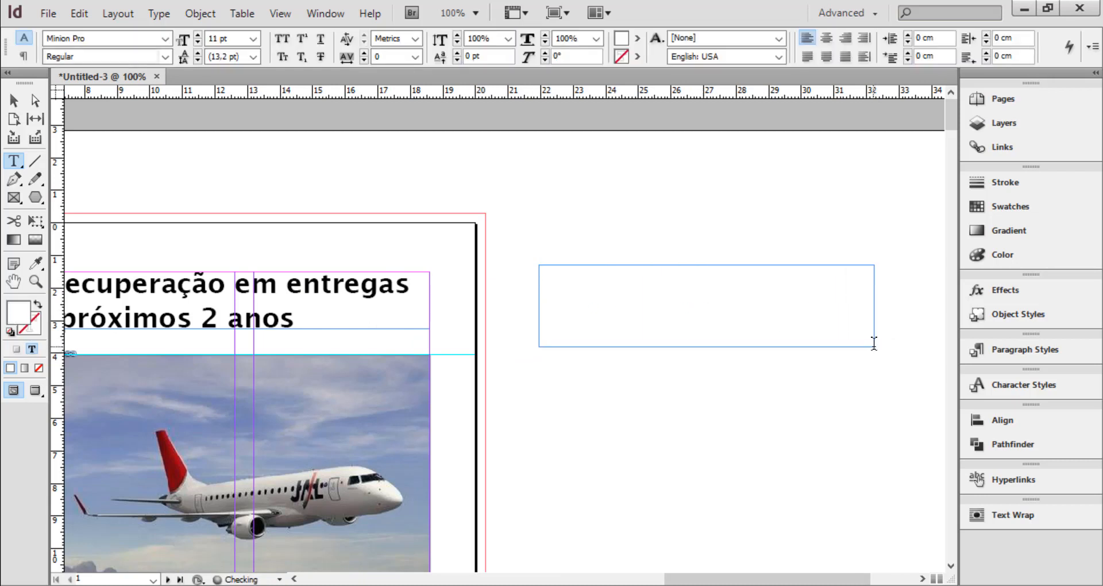
text(Teste)
Apply the titulo-noticia paragraph style to all the text in the pasteboard frame
key(ctrl+a)
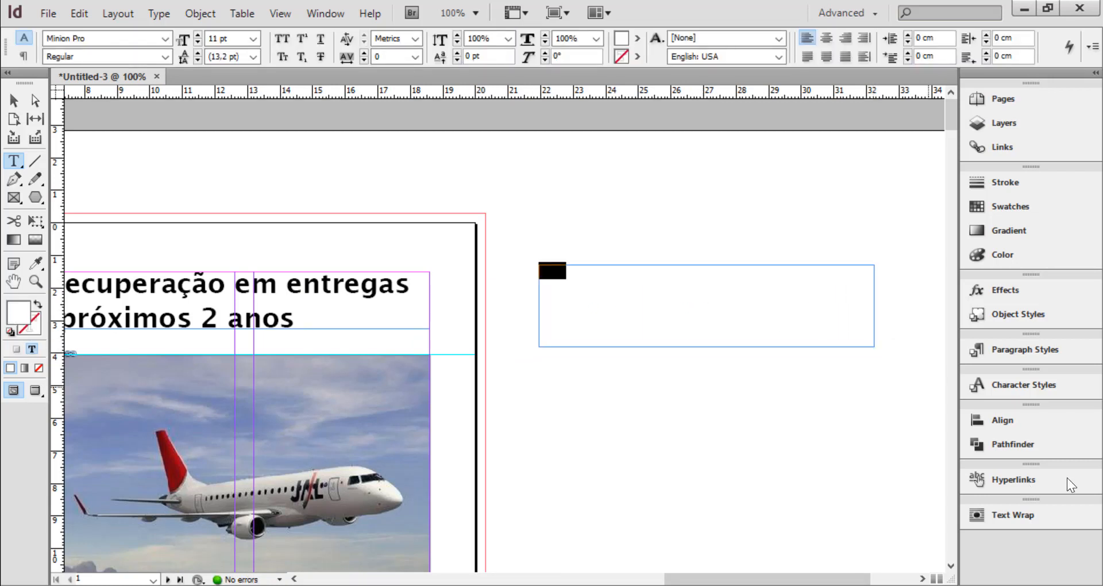
click(1016, 347)
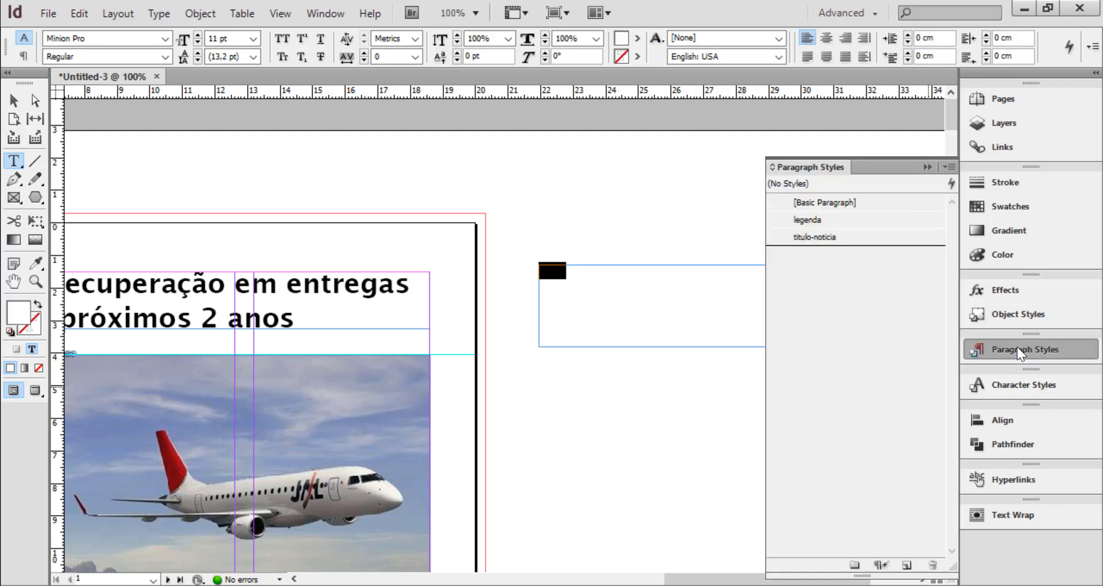
click(821, 237)
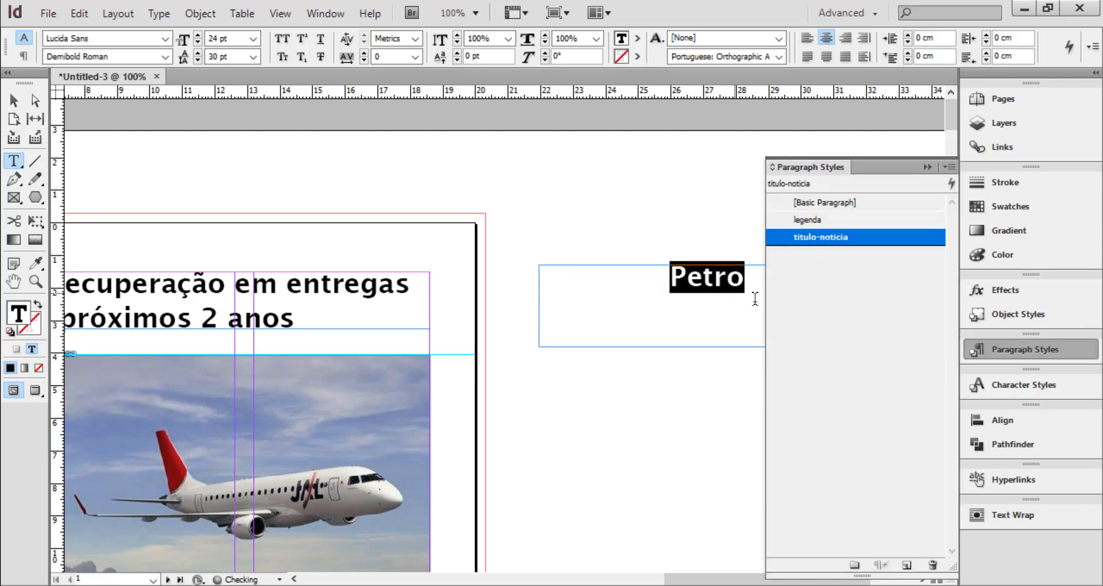
Complete the pasteboard headline so it reads "Petrobras encontra novos poços de petróleo"
click(749, 277)
text(bras)
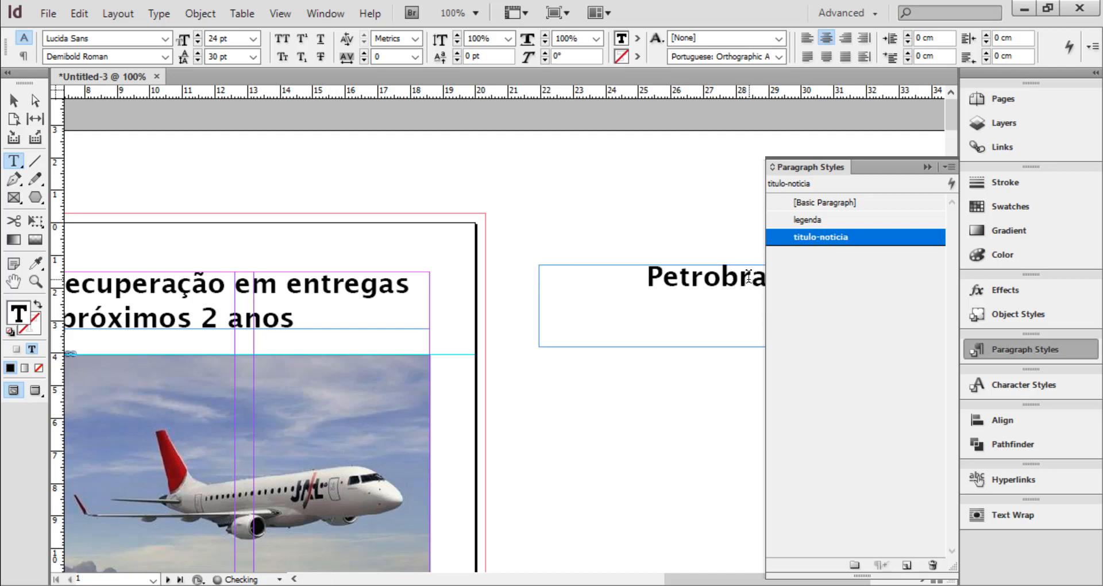
click(930, 168)
text(encontra )
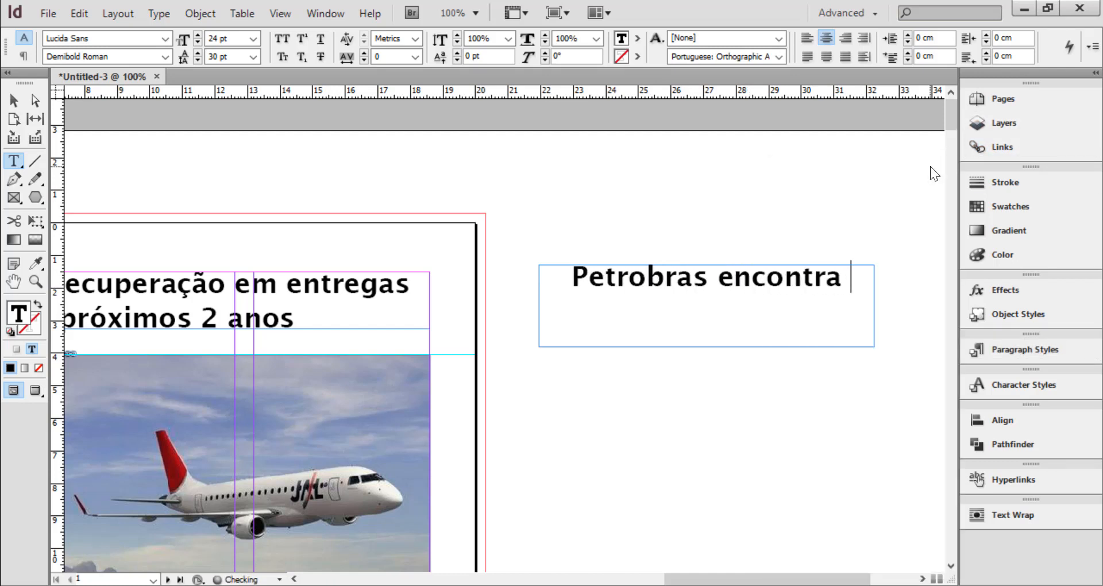
text(novos poc)
key(BackSpace)
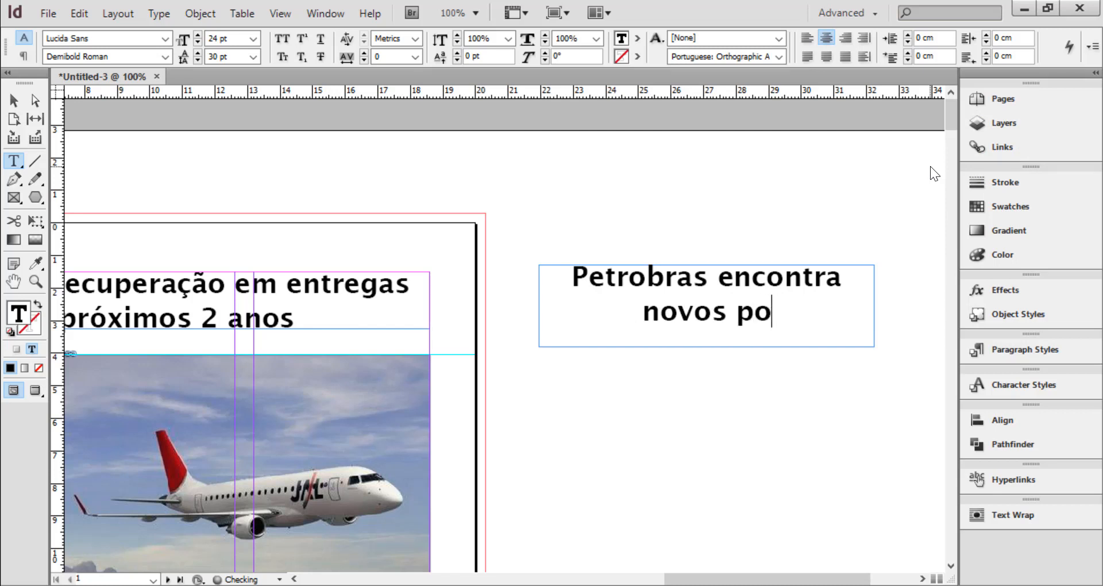
text(ços de petr)
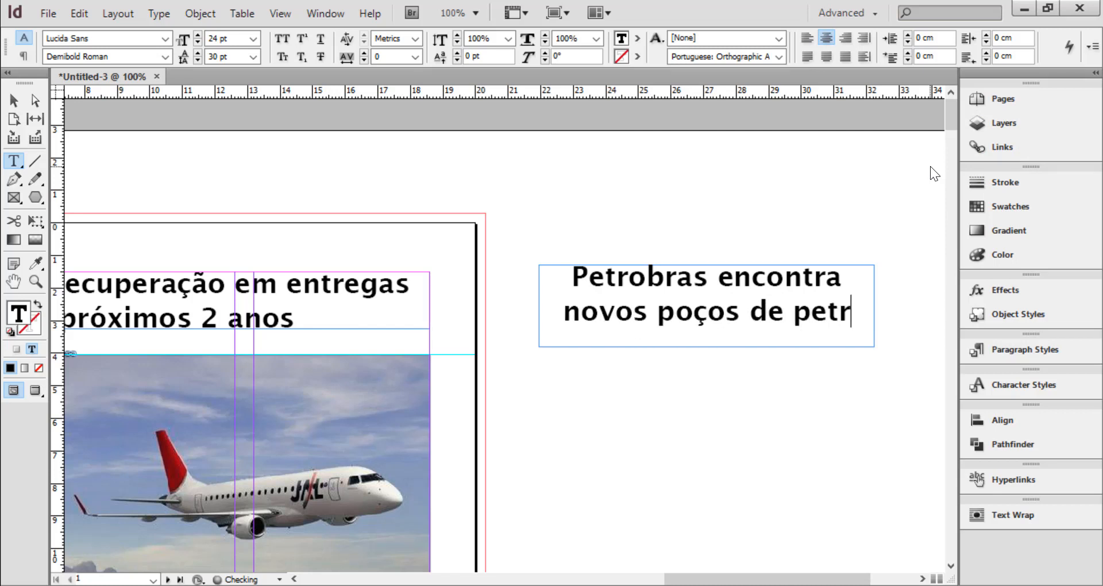
text(óleo)
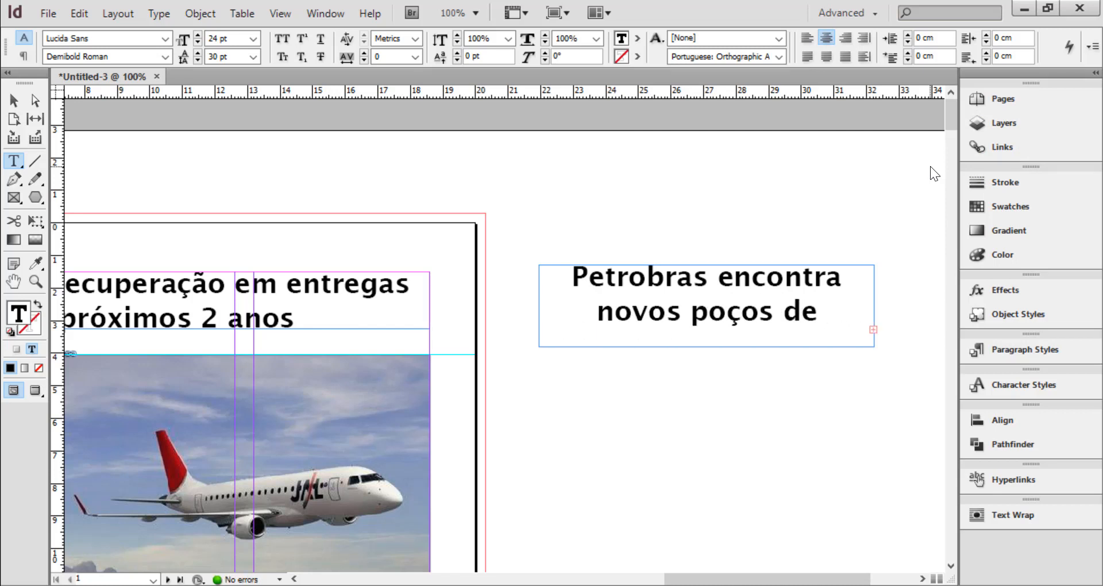
Widen the Petrobras headline frame to about 11.45 cm, fit its height to the text, and deselect it
click(15, 100)
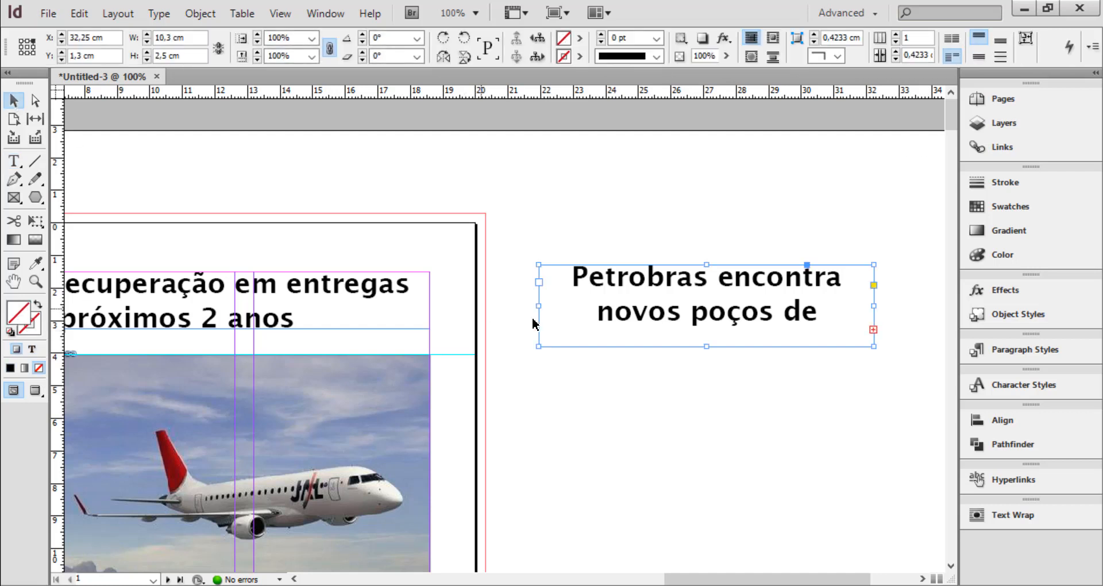
drag(539, 306, 502, 306)
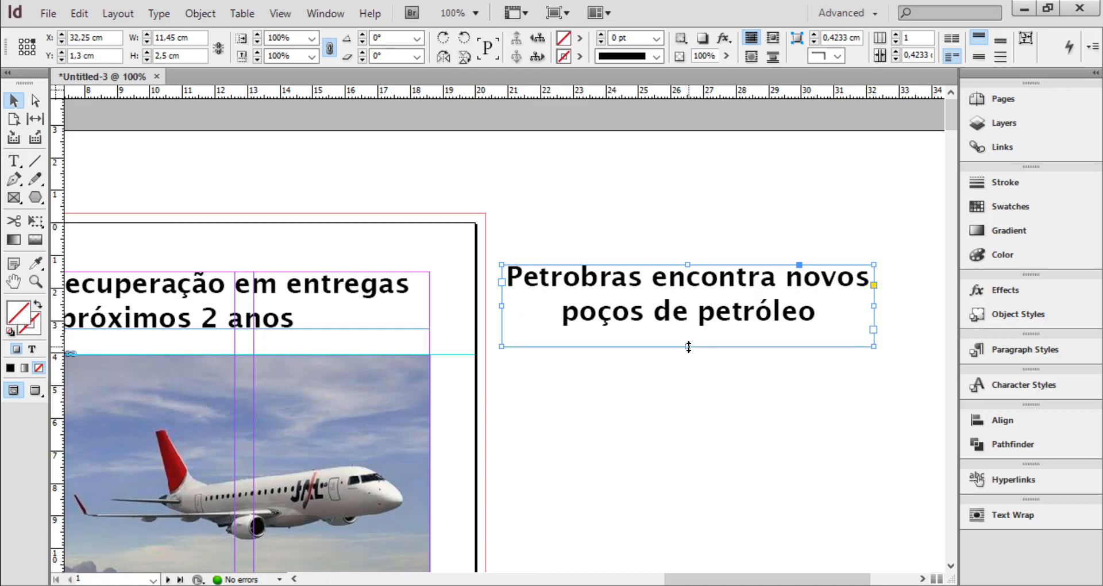
double_click(688, 347)
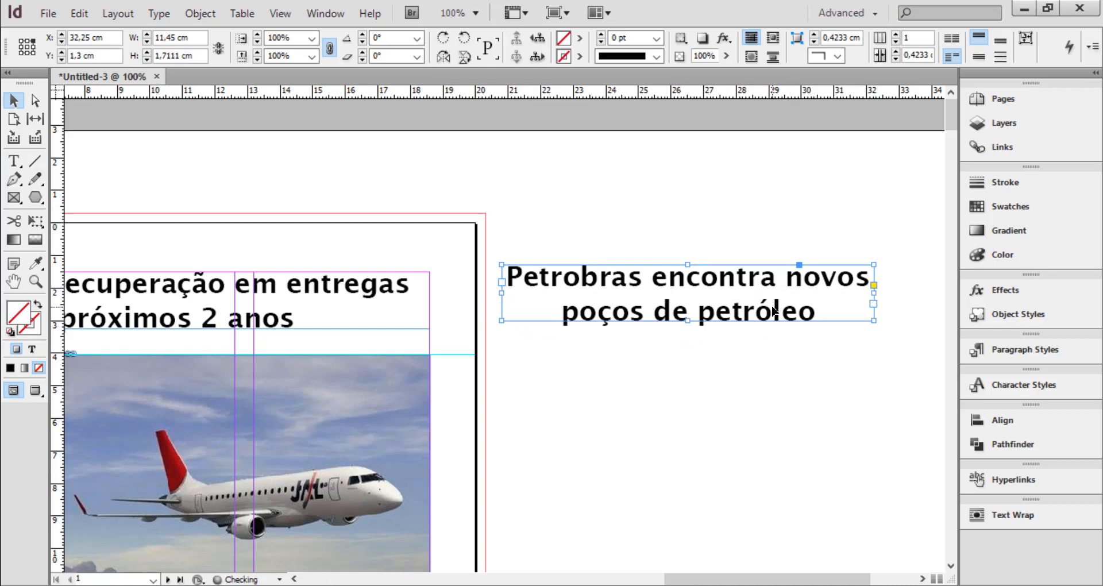
click(628, 382)
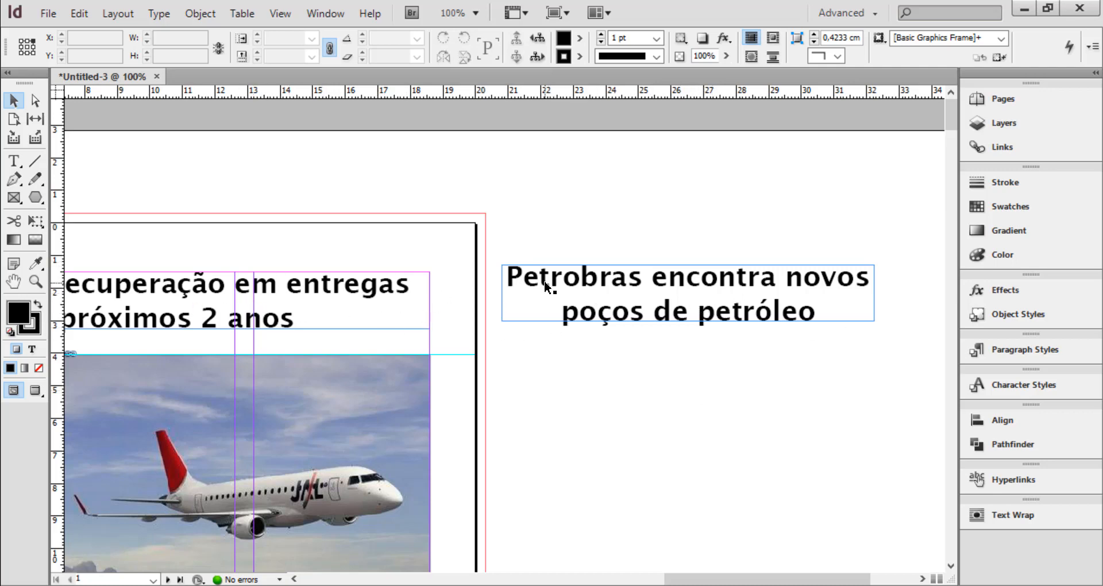
Edit the titulo-noticia style and set its font family to NewsGoth BT, keeping the page's headline in view
key(ctrl+minus)
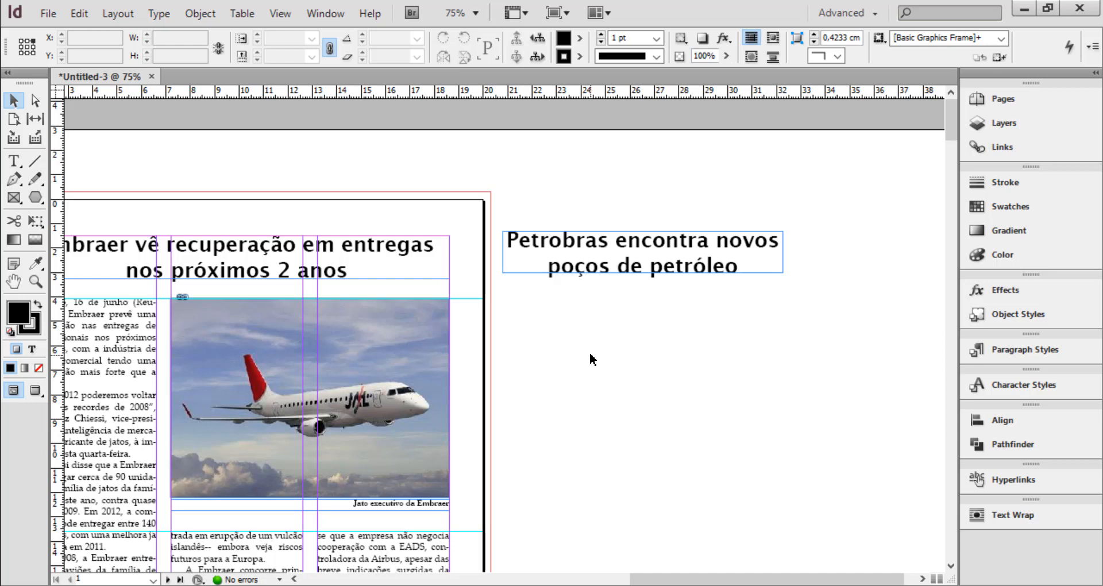
key(space)
drag(570, 349, 703, 352)
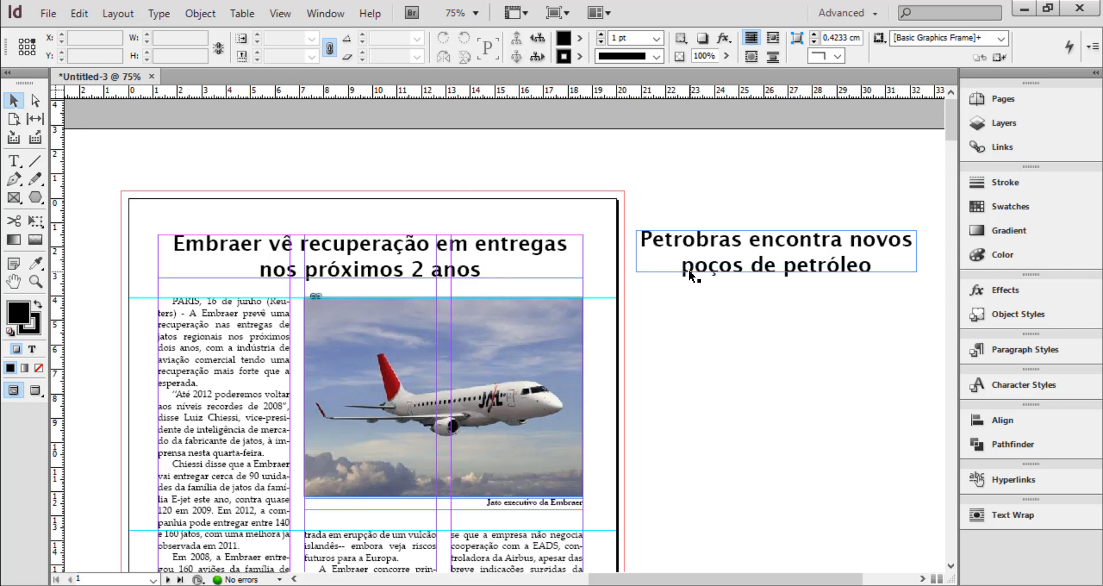
click(1032, 349)
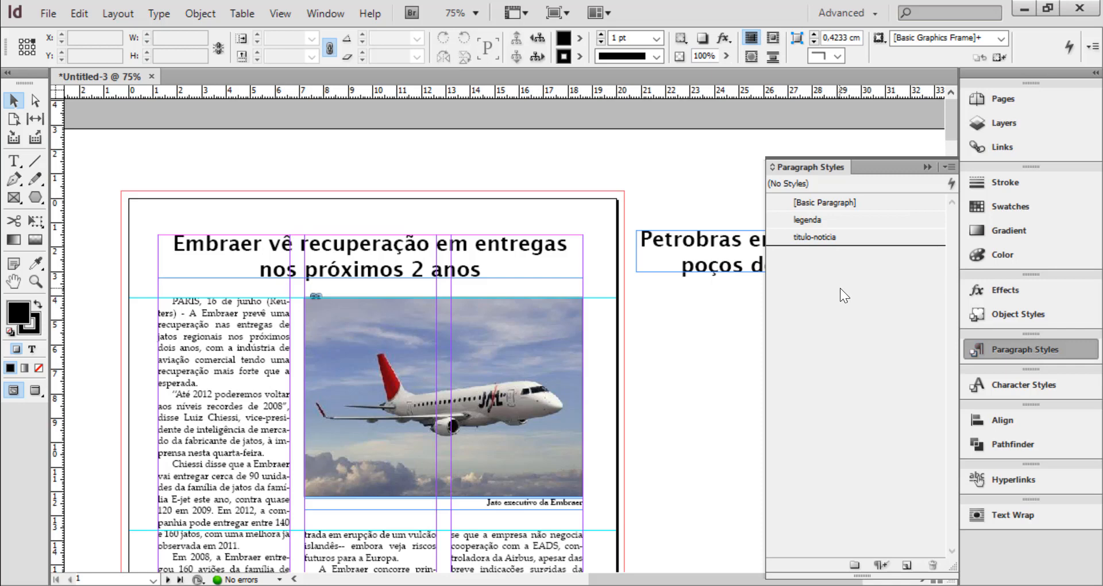
double_click(816, 238)
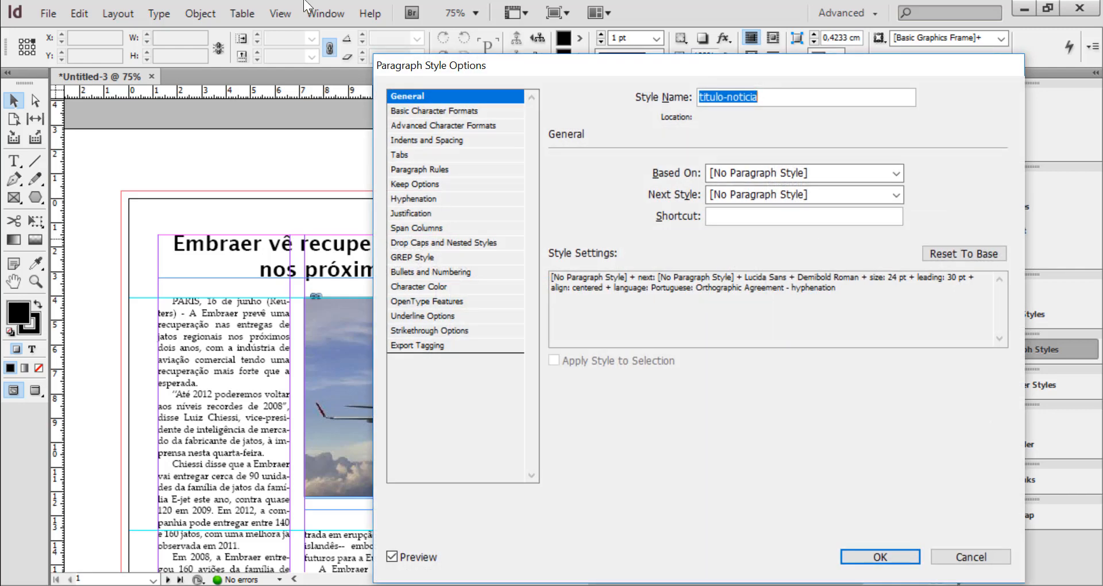
click(447, 112)
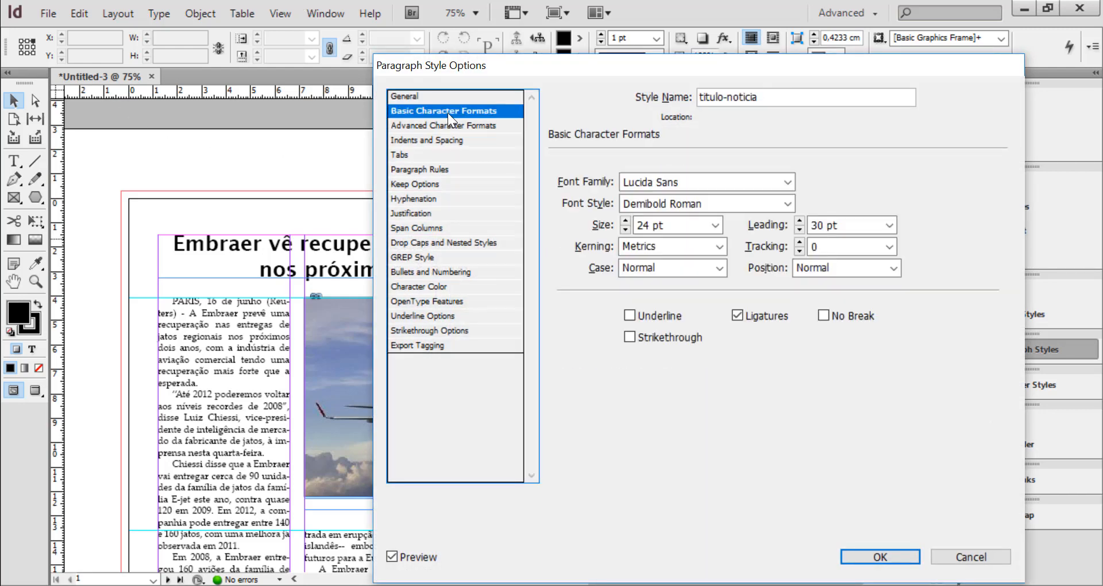
drag(653, 71, 894, 83)
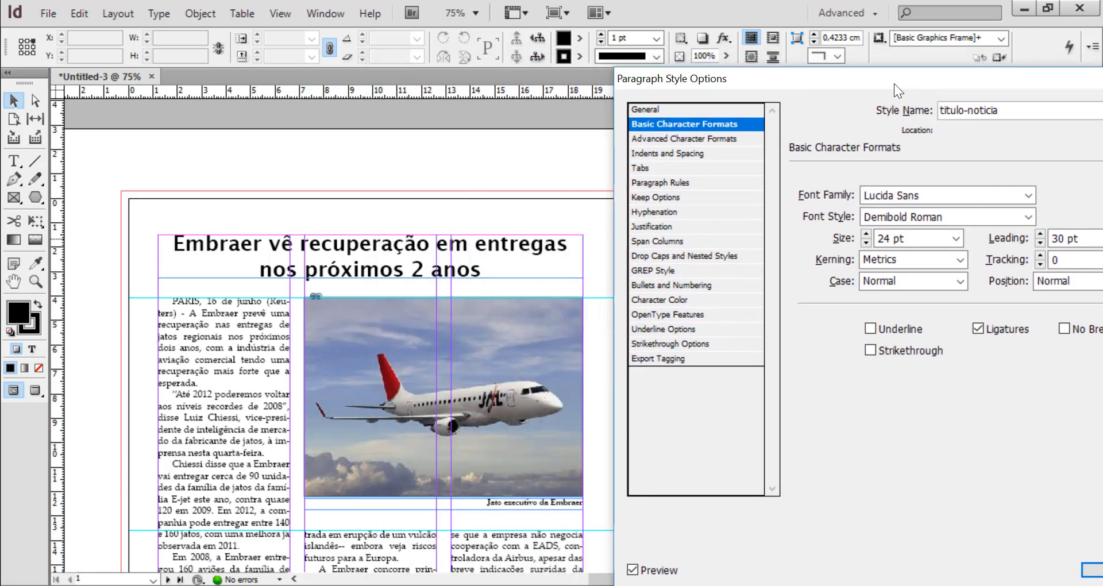
click(1028, 195)
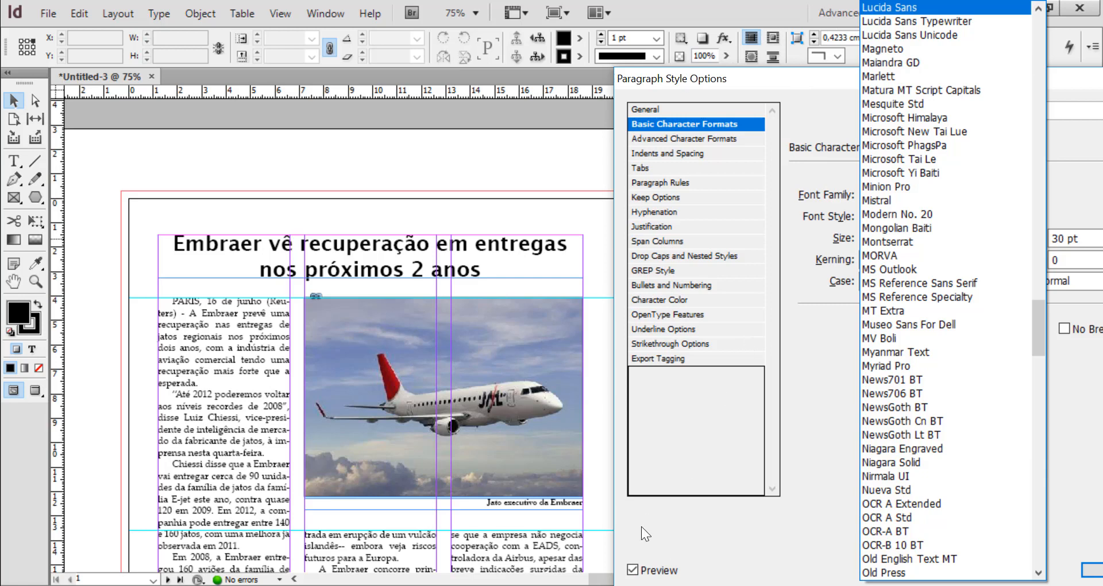
click(909, 405)
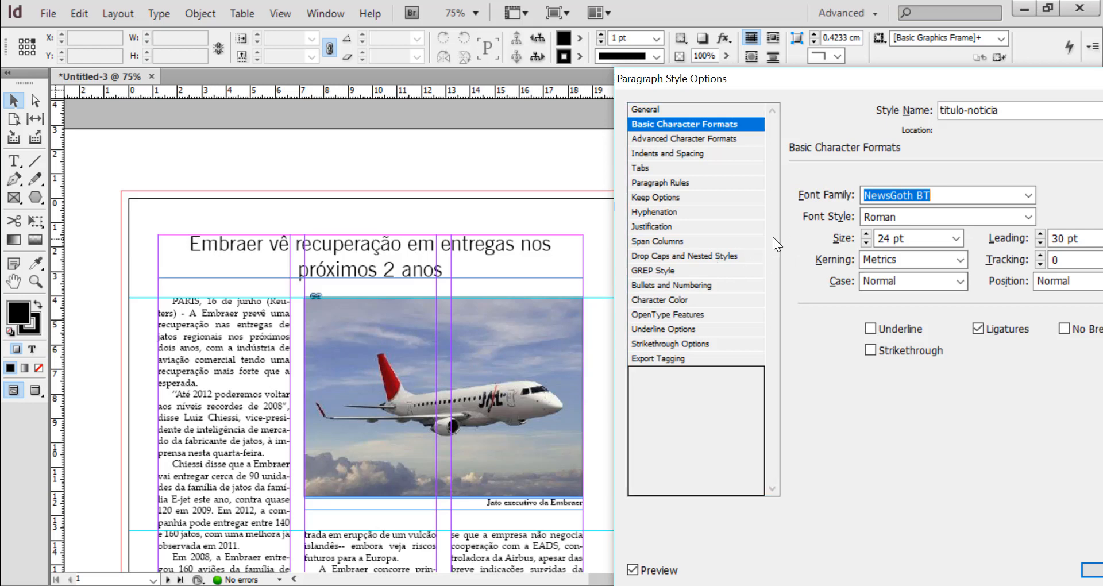
Set the titulo-noticia font style to Bold and save the style changes
click(1029, 216)
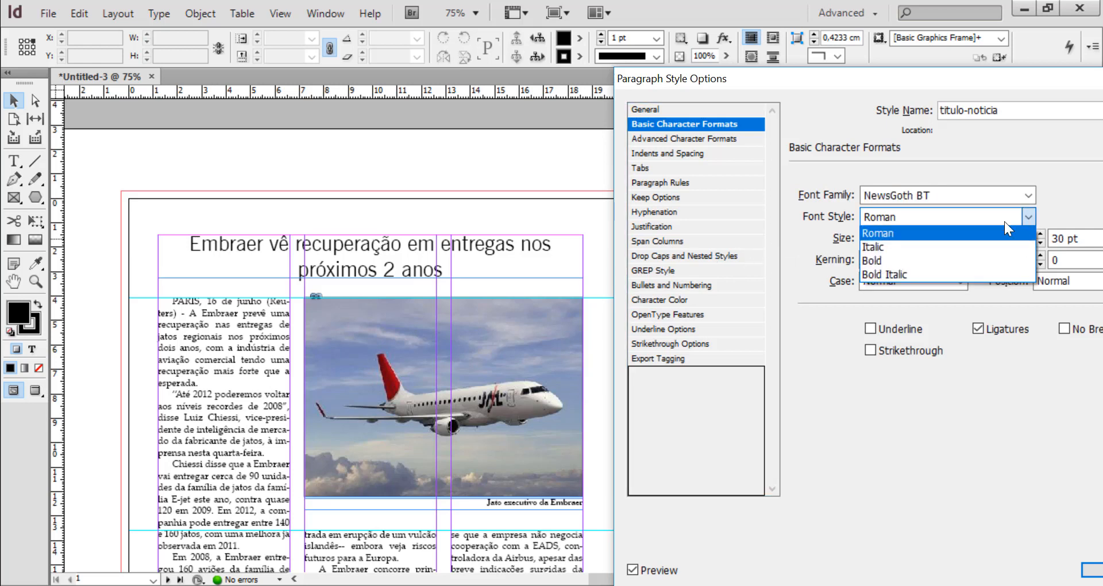
click(883, 262)
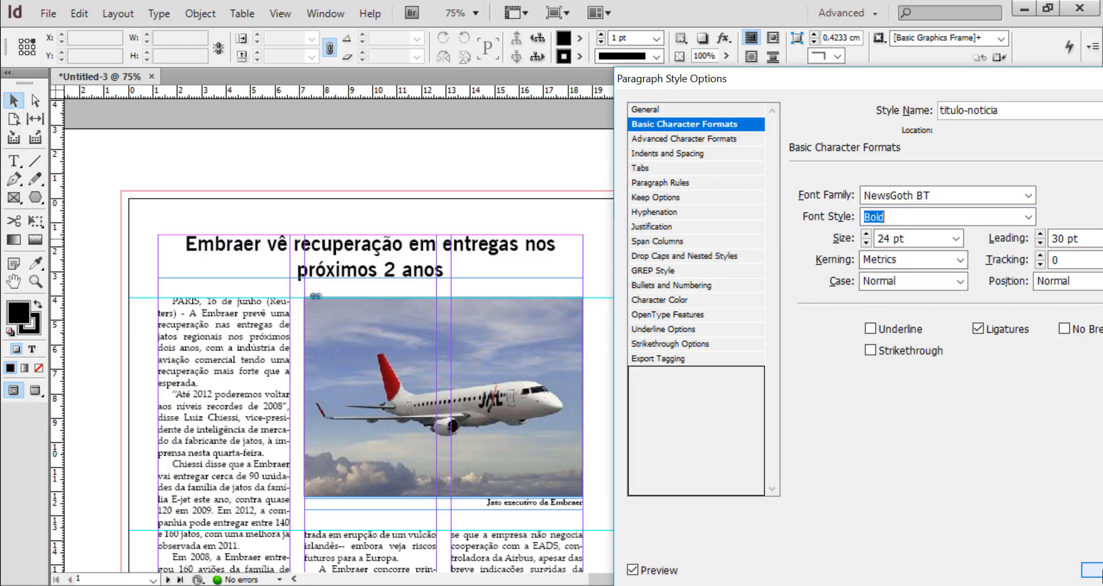
click(1092, 571)
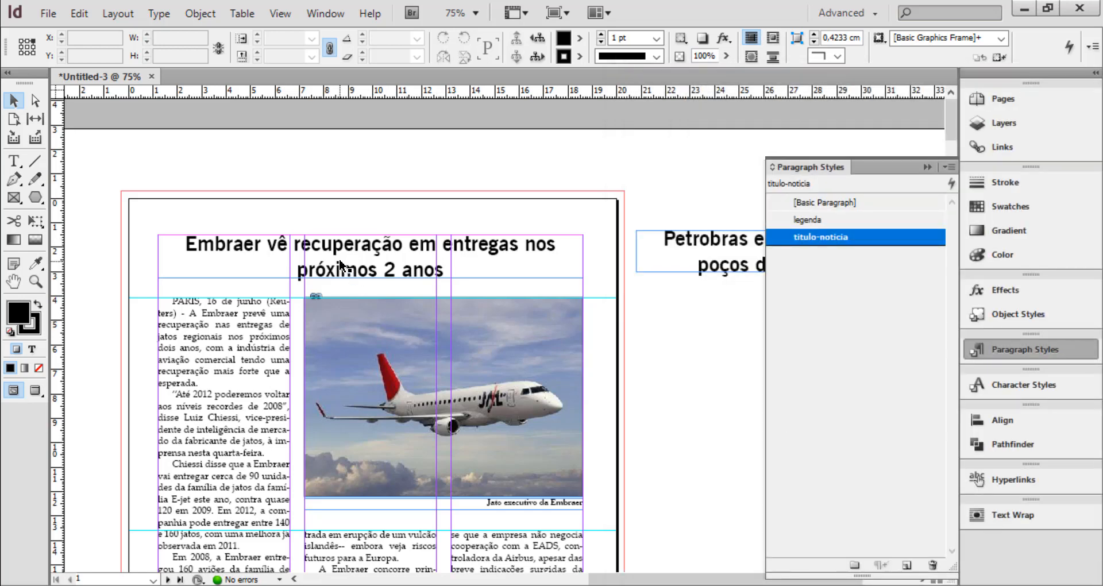
click(926, 166)
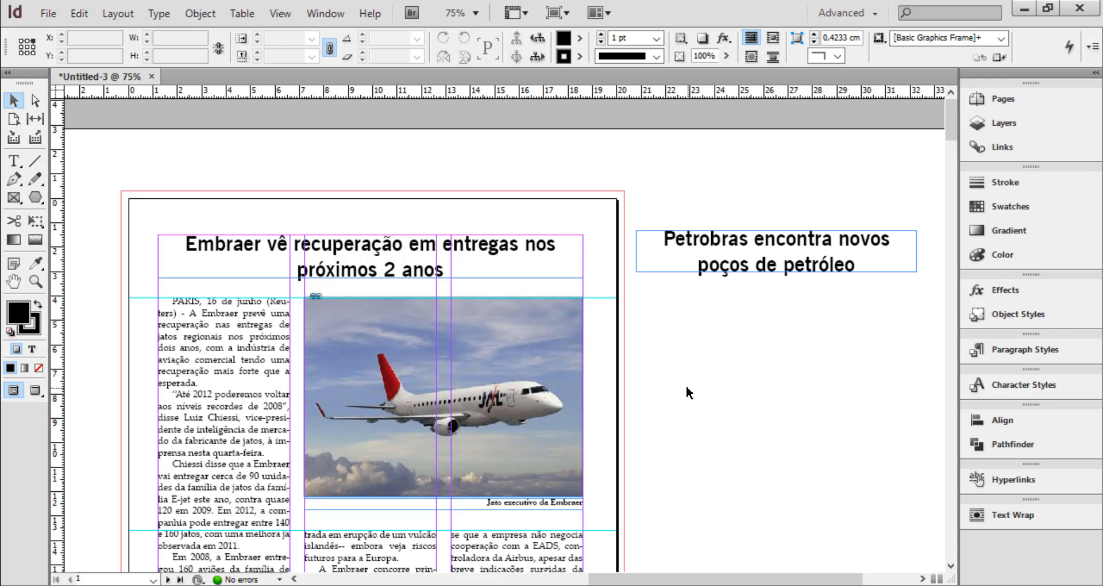
Bring the article's body columns into view and display the list of paragraph styles
scroll(695, 391, down, 3)
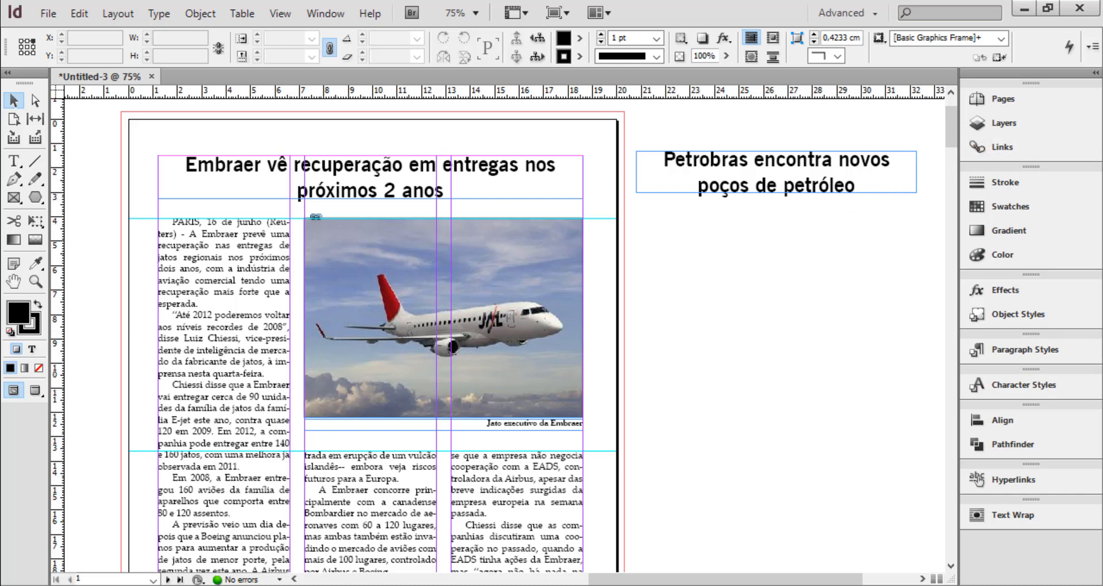
scroll(777, 582, left, 3)
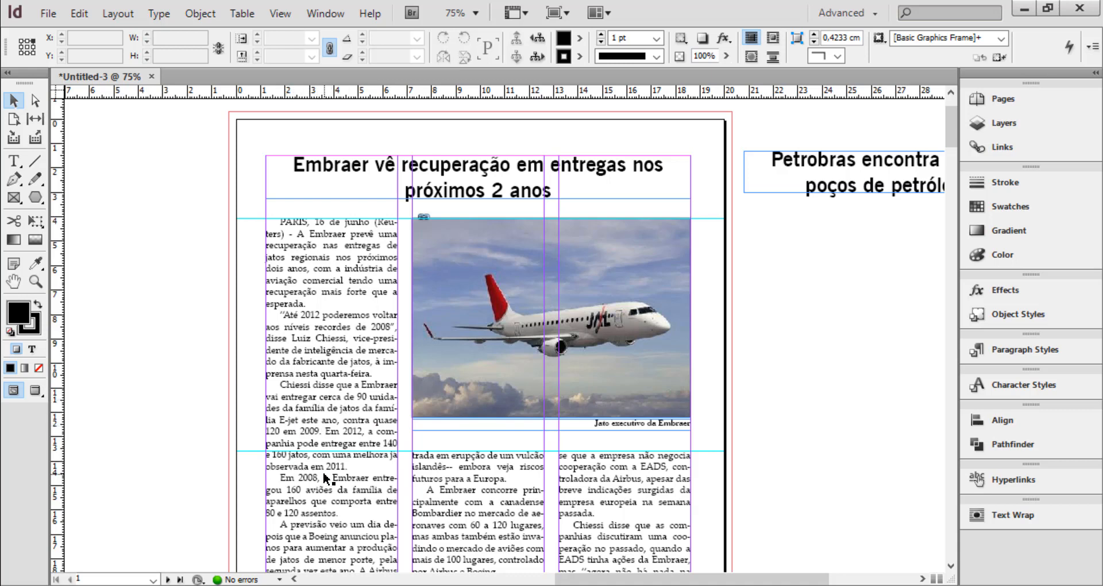
scroll(348, 486, down, 1)
scroll(348, 486, down, 1)
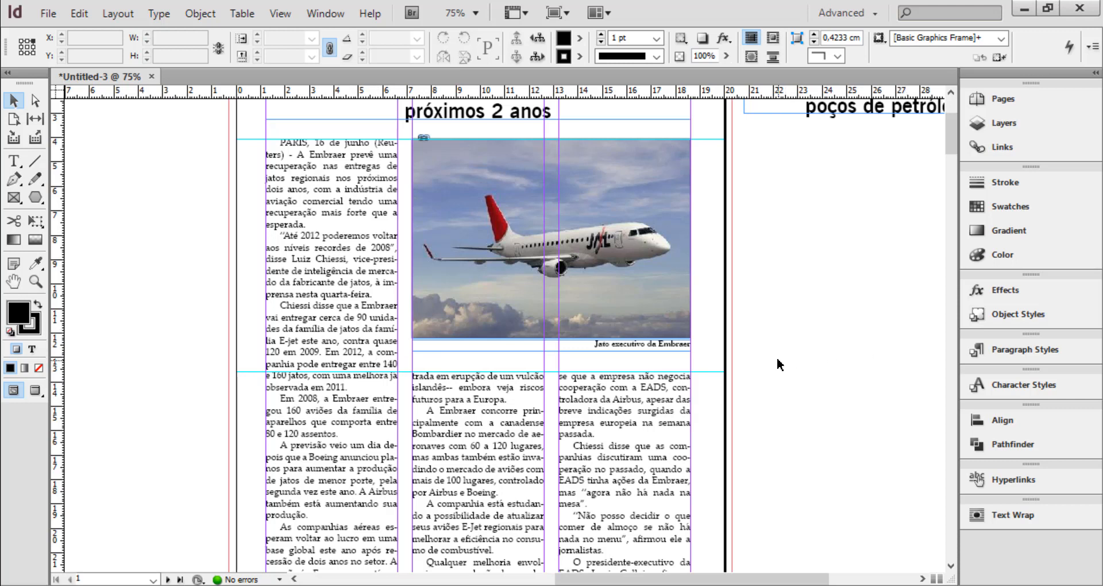
click(1036, 350)
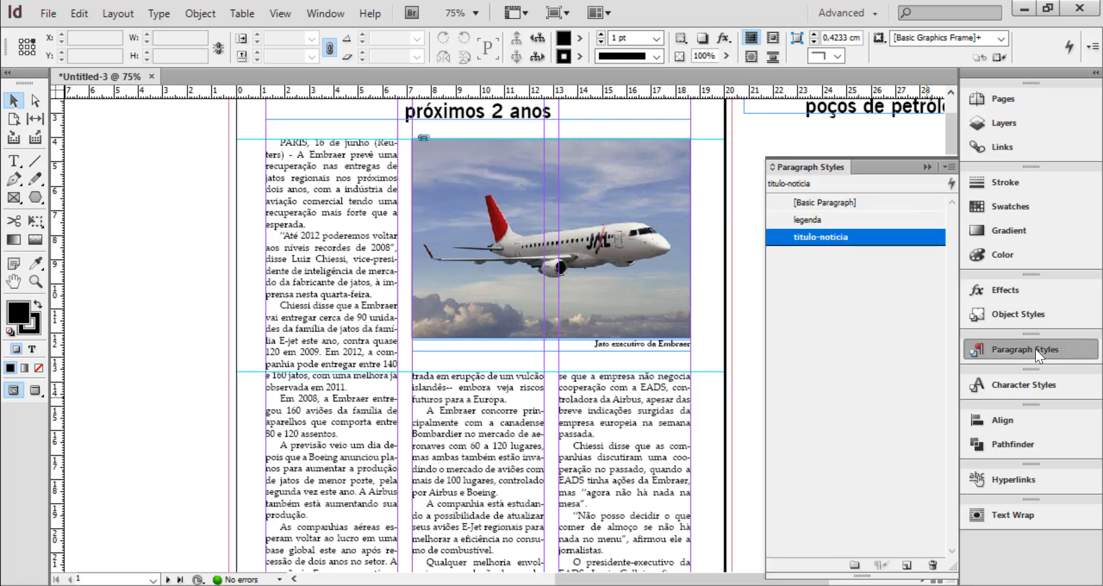
click(946, 165)
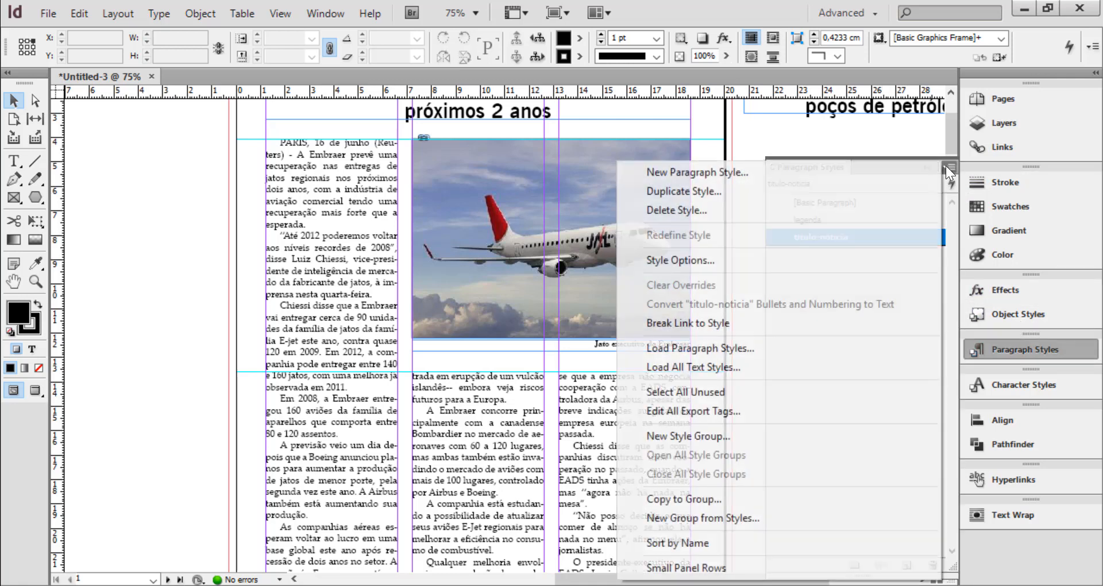
click(946, 165)
click(946, 166)
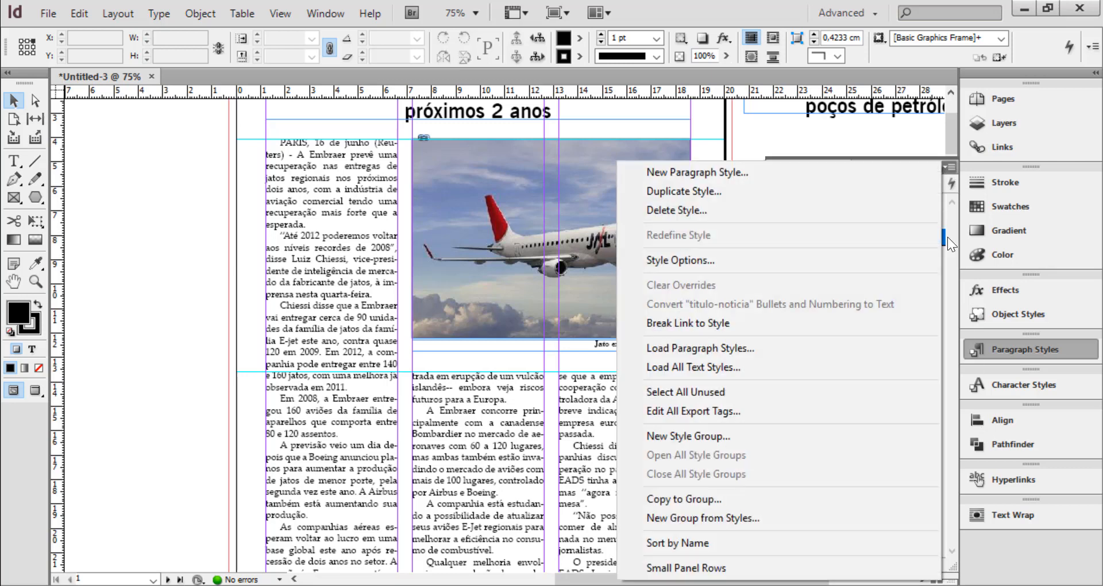
click(952, 322)
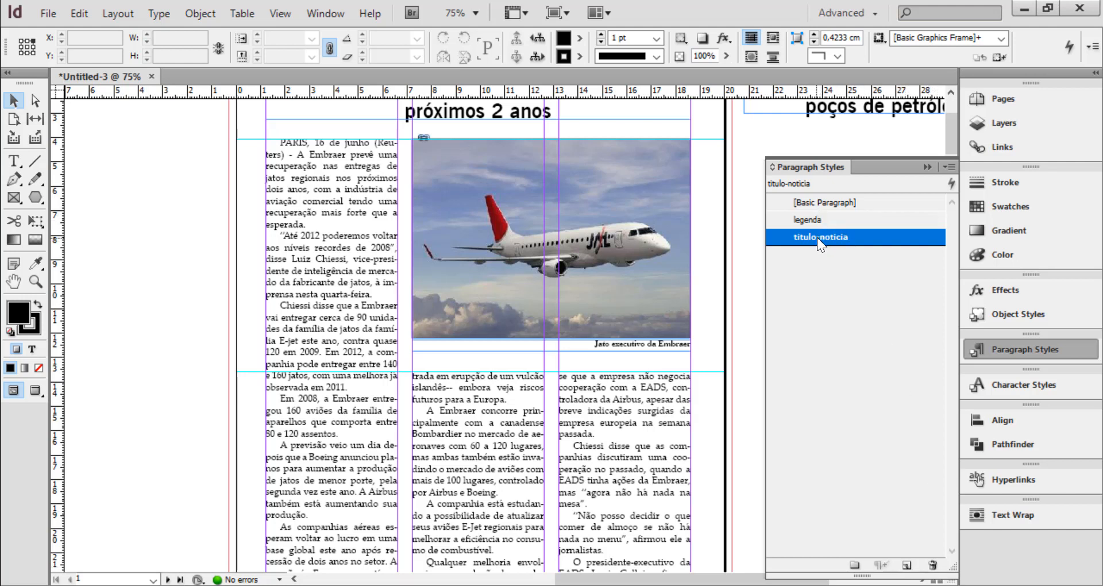
Create a new paragraph style and name it intertitulo
click(907, 566)
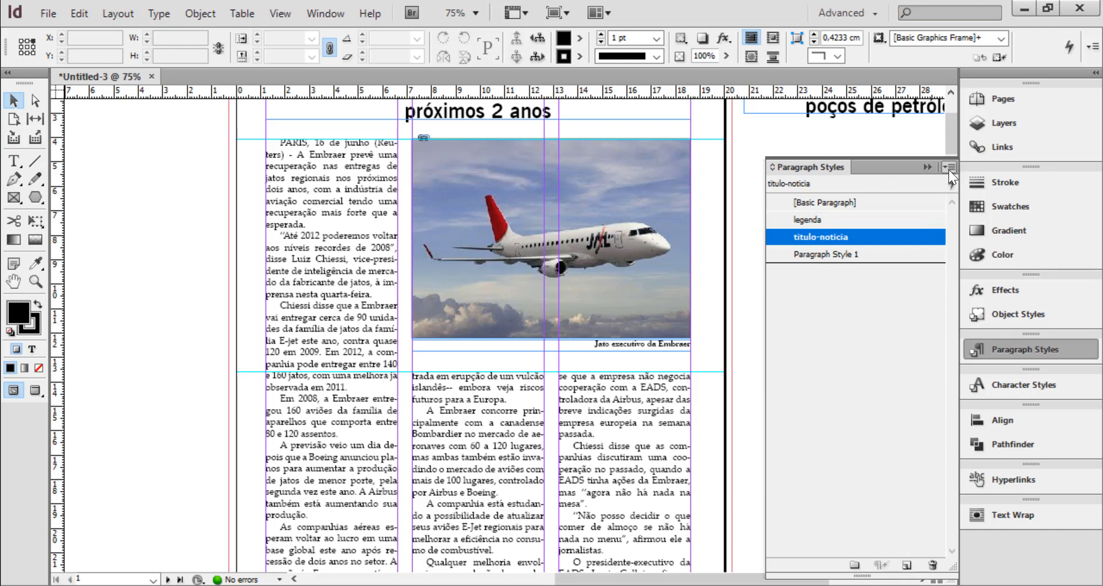
double_click(832, 256)
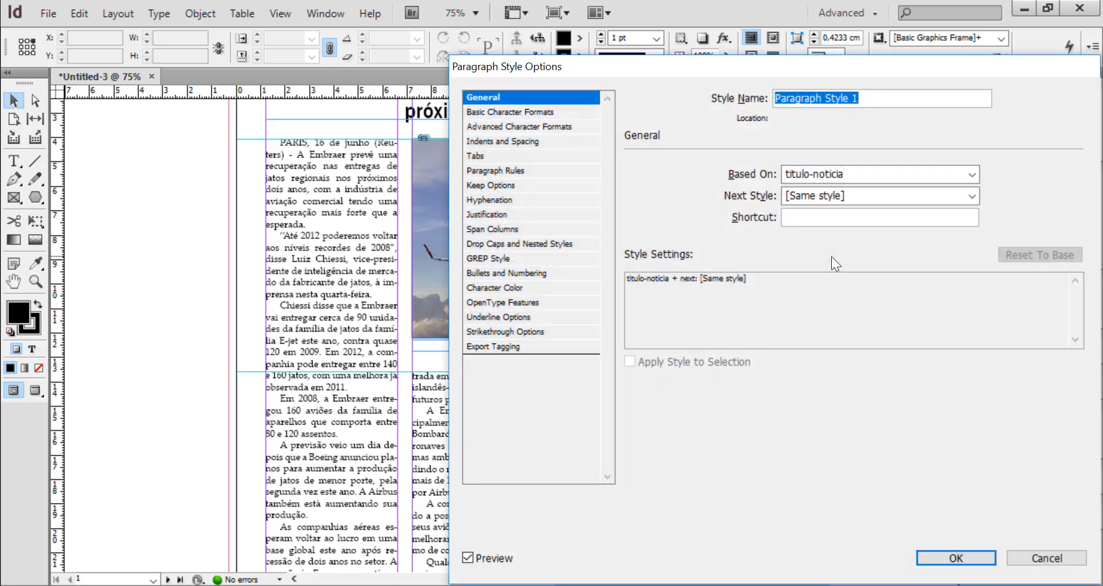
key(BackSpace)
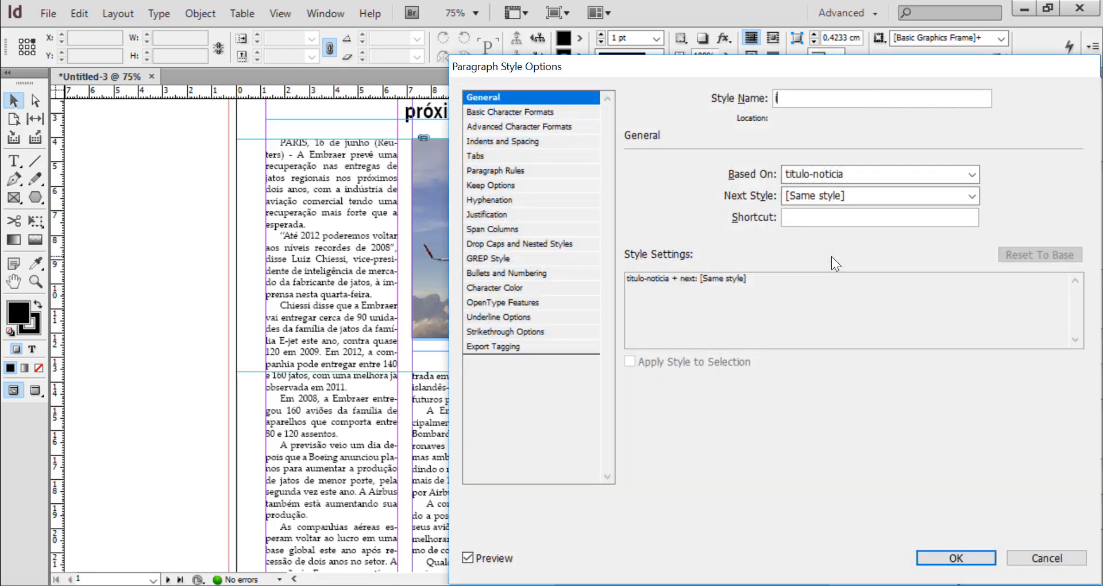
text(intertitulo)
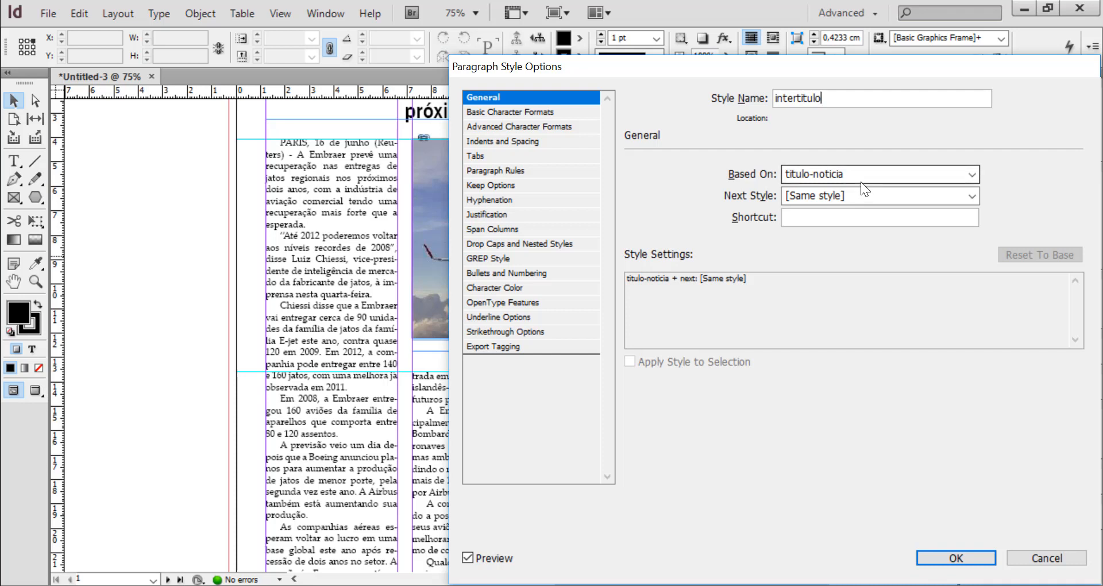
Set both the base and next style of intertitulo to [No Paragraph Style] and reset its settings to base
click(845, 175)
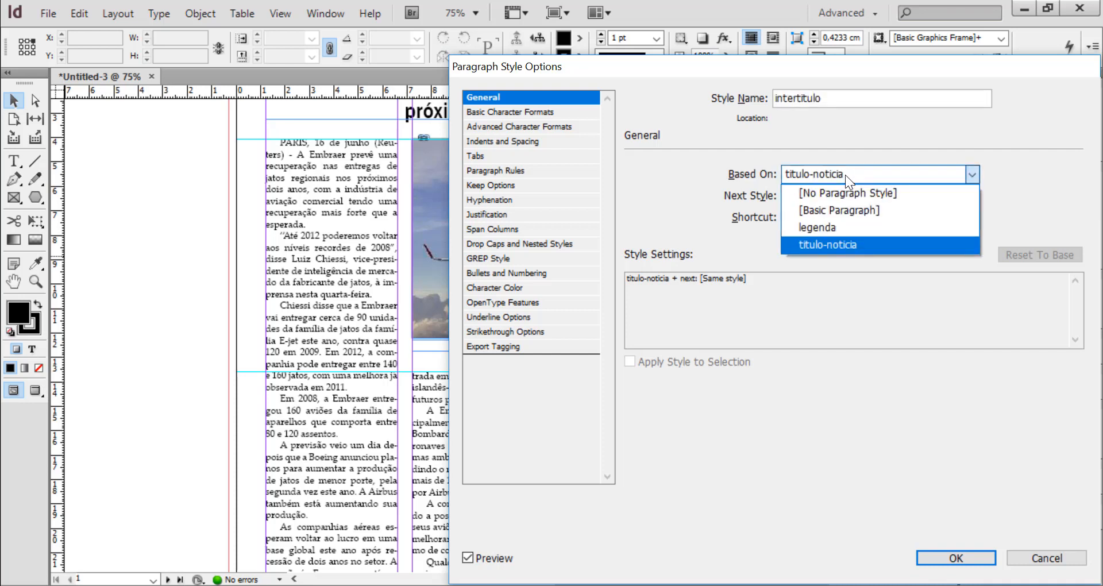
click(850, 196)
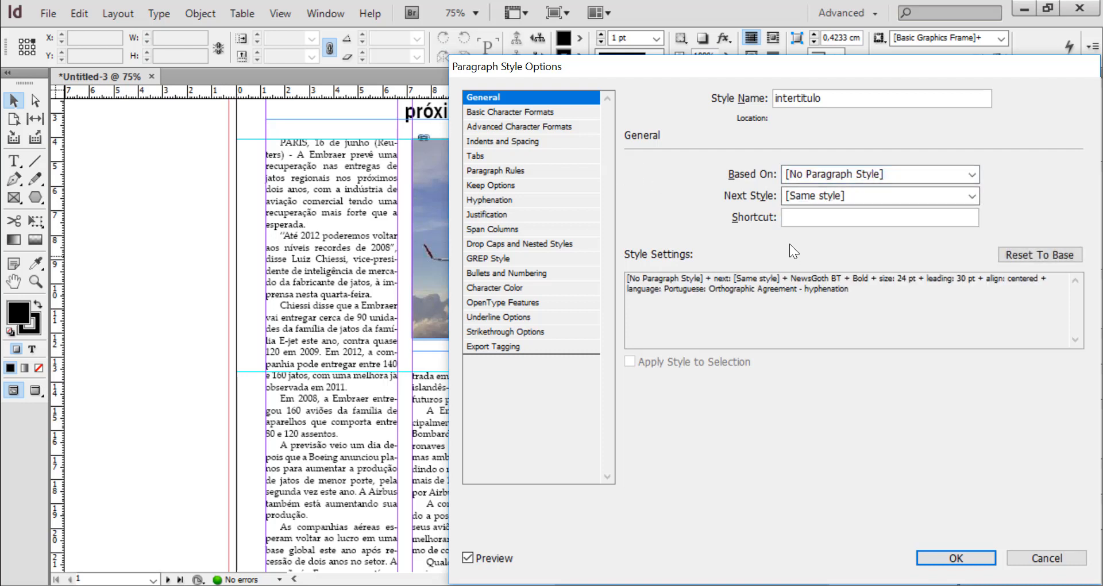
click(808, 197)
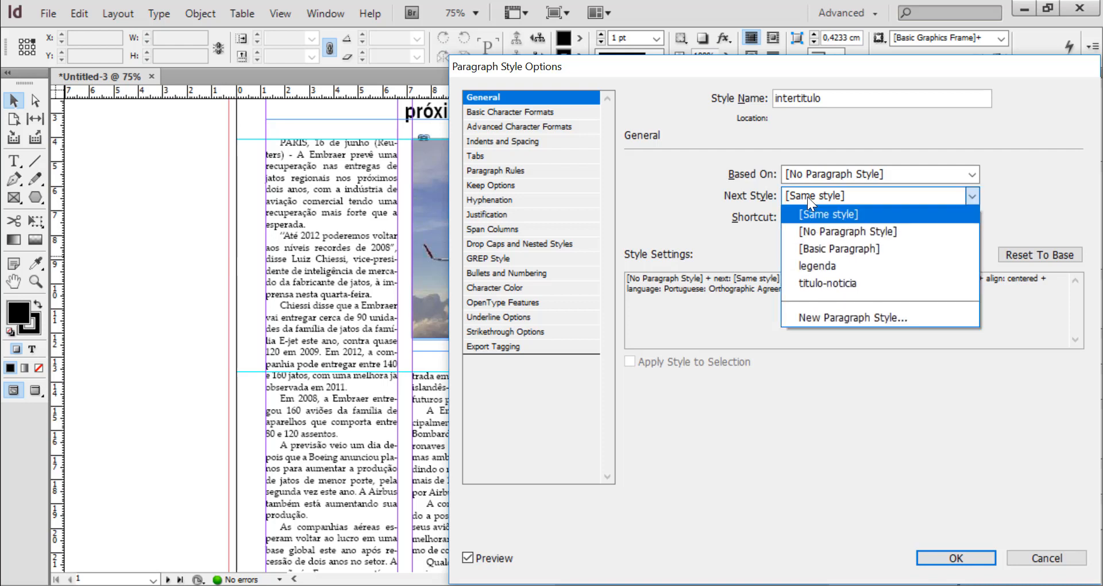
click(824, 233)
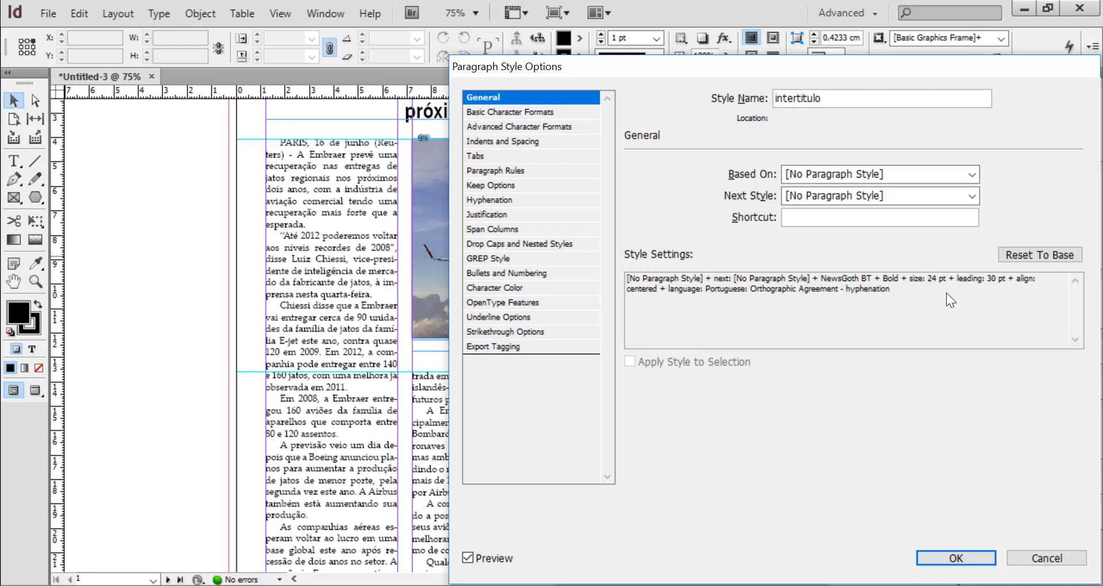
click(1035, 253)
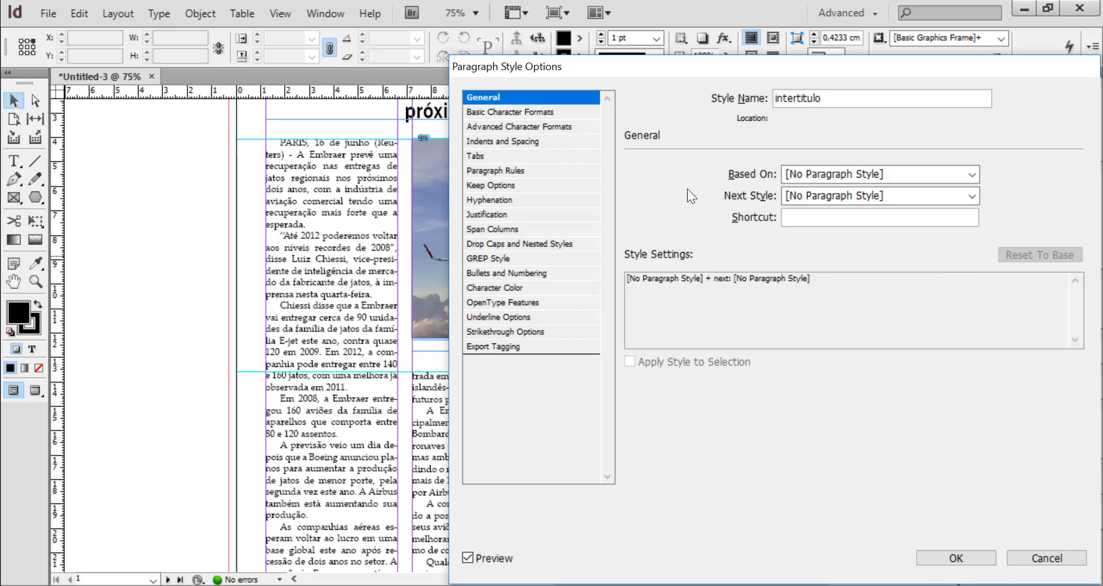
Set the intertitulo style's font family to Futura Md BT and its font style to Bold
click(509, 111)
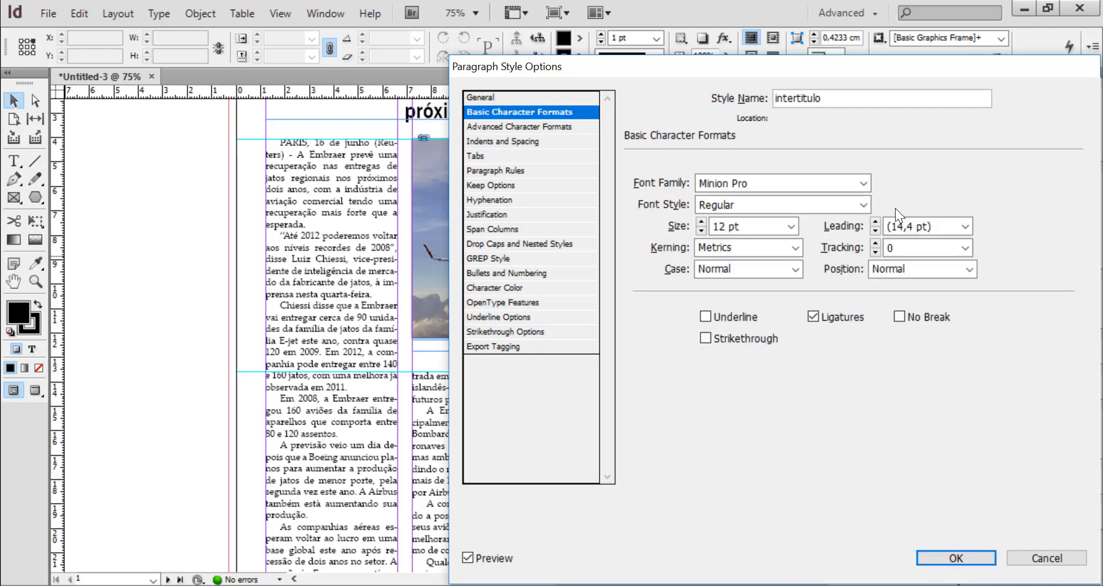
click(864, 184)
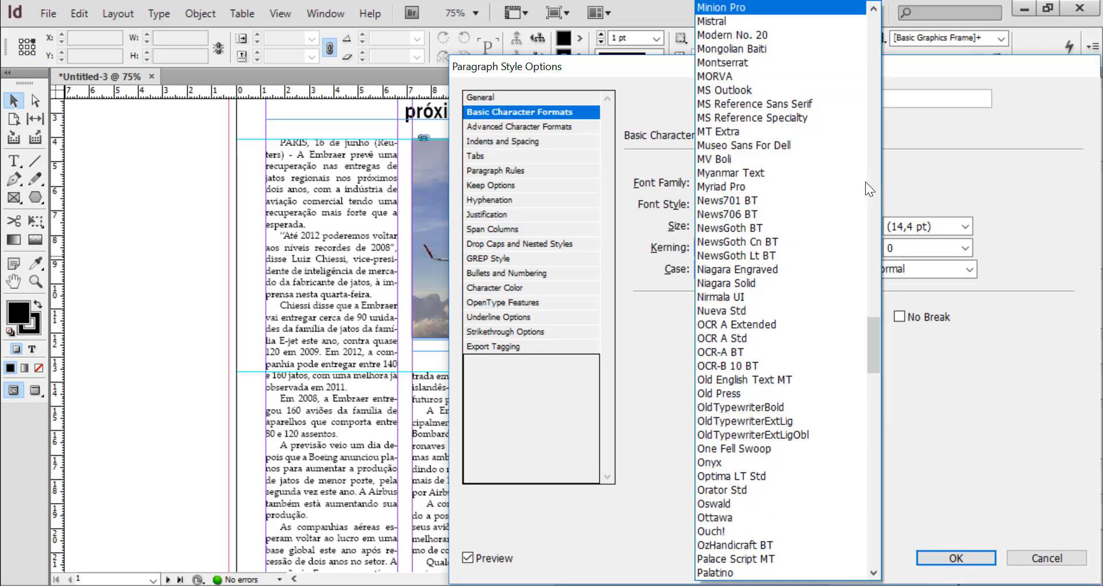
click(877, 126)
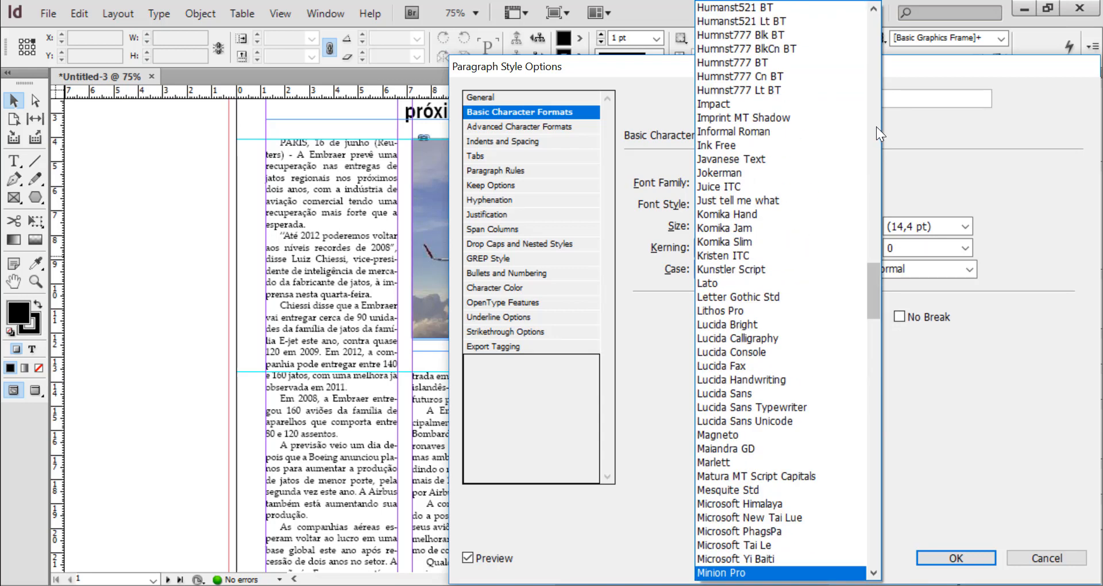
click(877, 126)
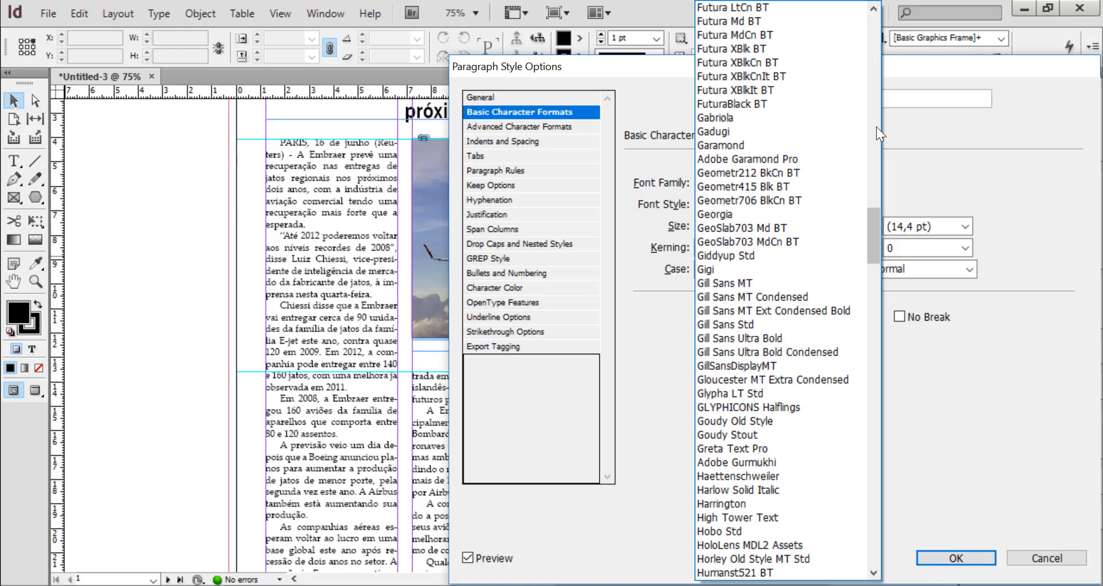
click(732, 22)
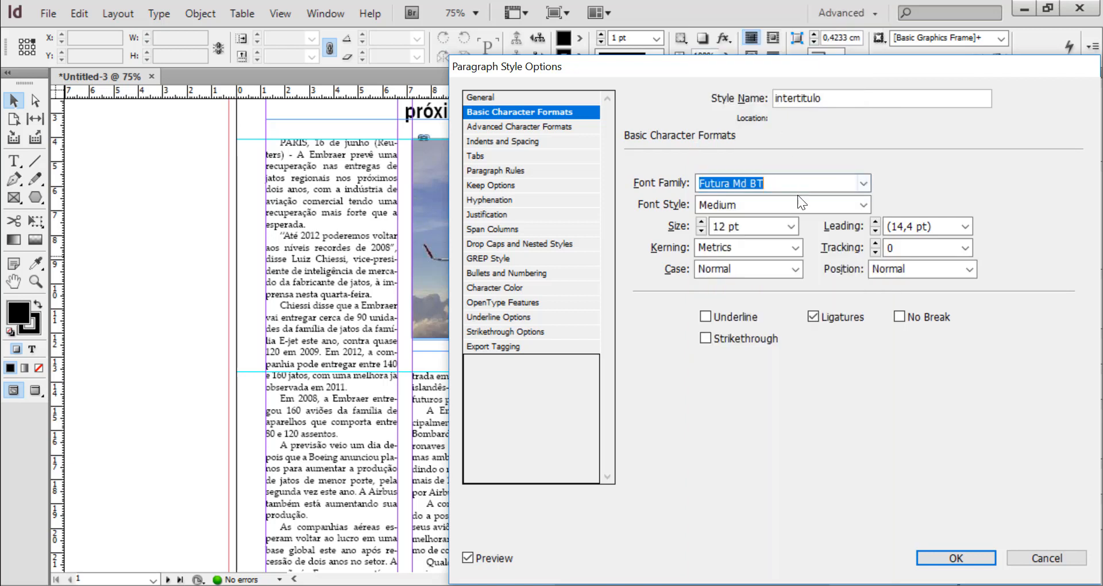
click(865, 204)
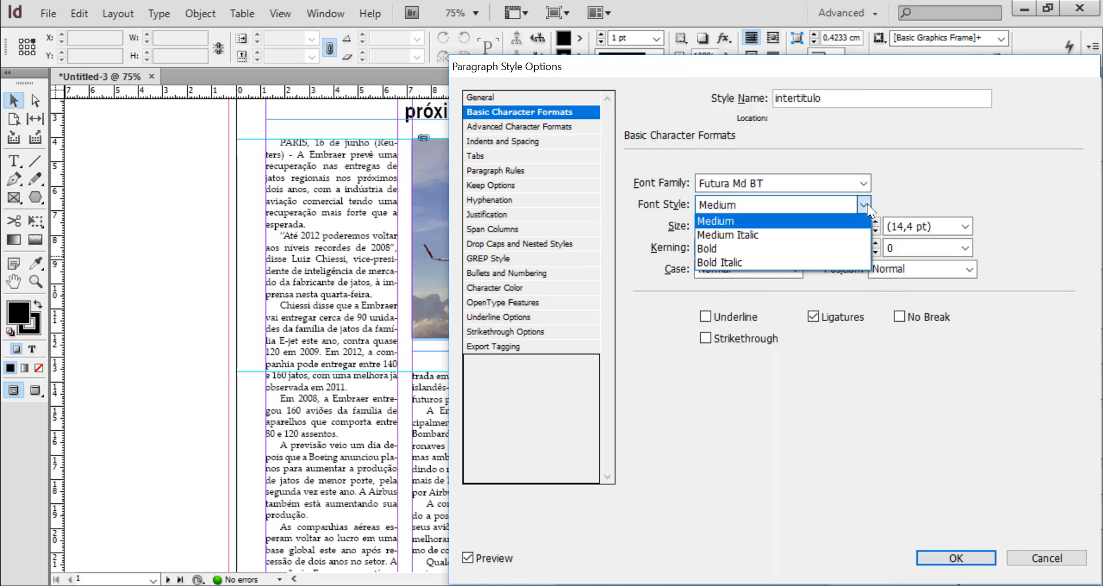
click(743, 249)
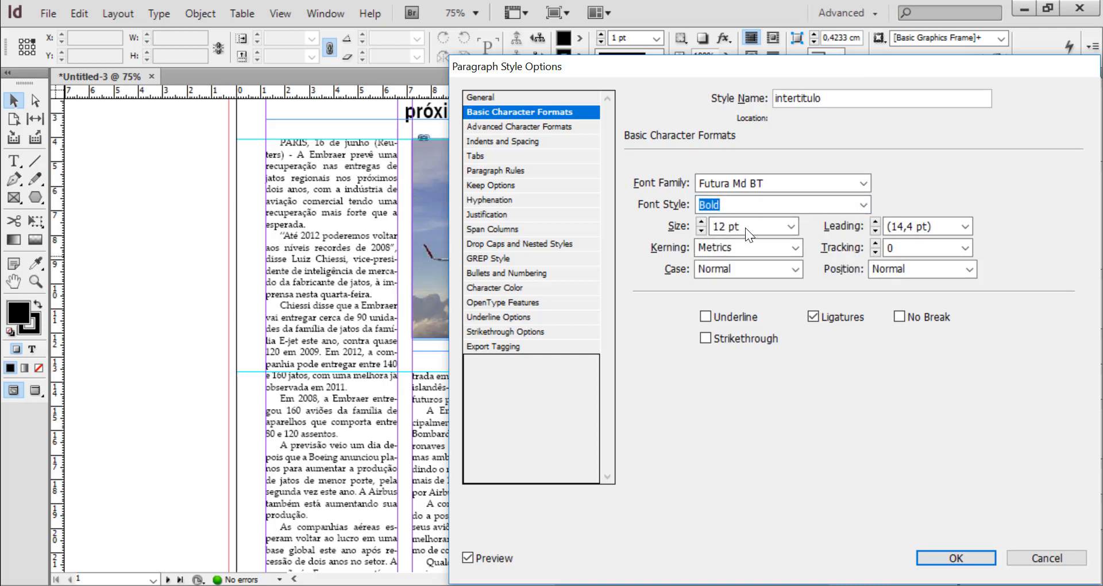
Set the intertitulo style's font size to 10 pt and its leading to 13,5 pt
drag(747, 227, 686, 233)
text(10)
click(927, 229)
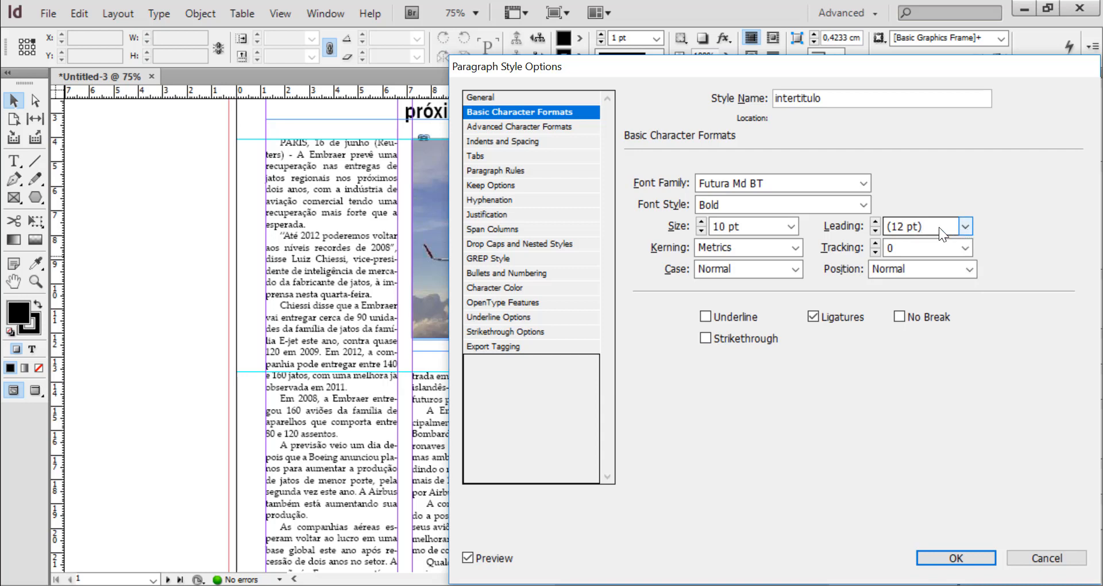
drag(935, 226, 841, 224)
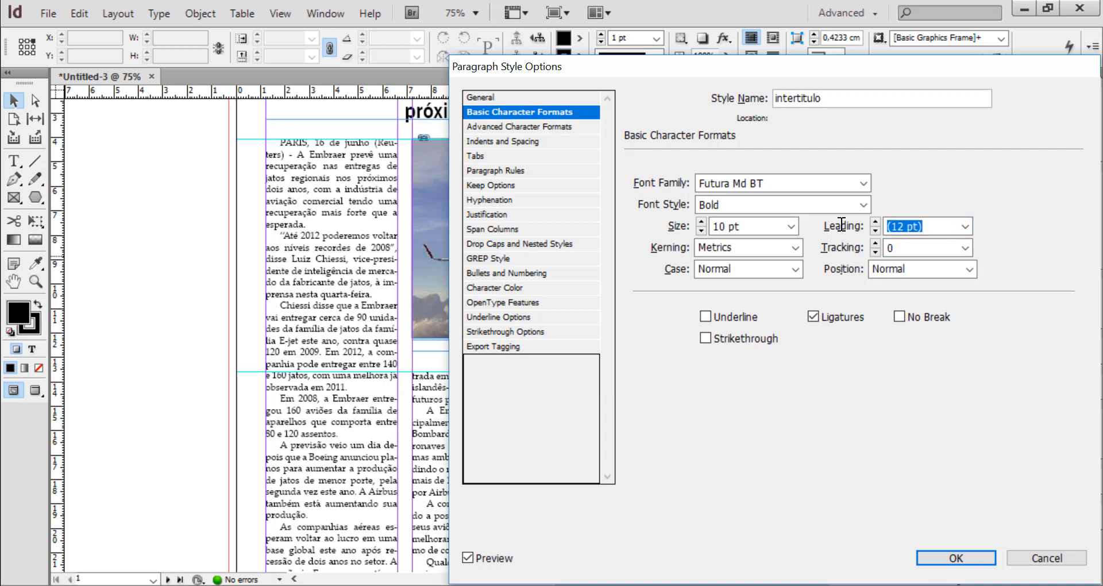
text(13,5)
key(Tab)
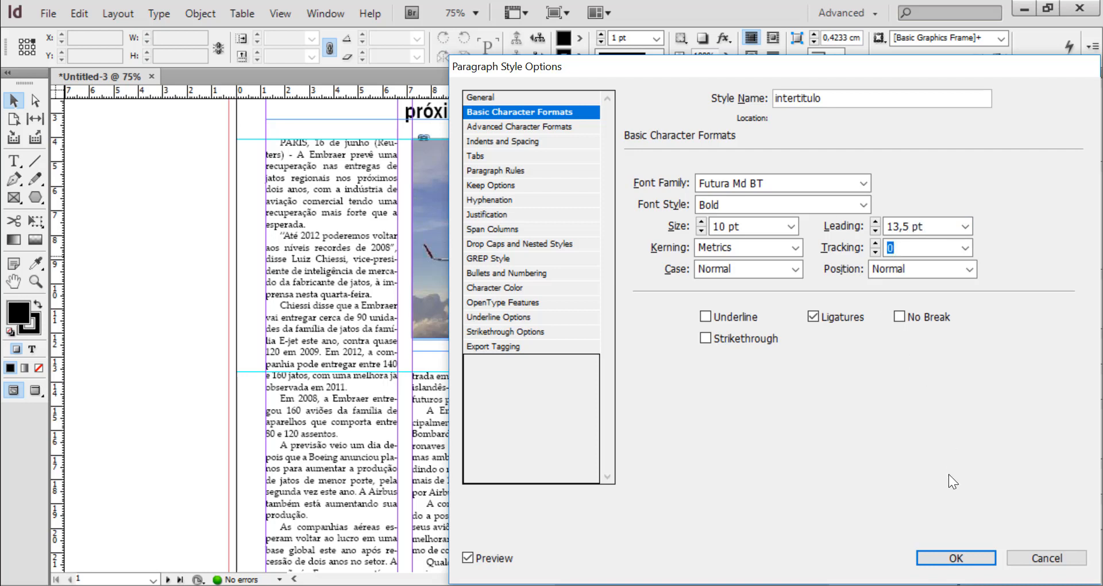
Set the intertitulo style's language to Portuguese: Orthographic Agreement
click(519, 126)
click(755, 290)
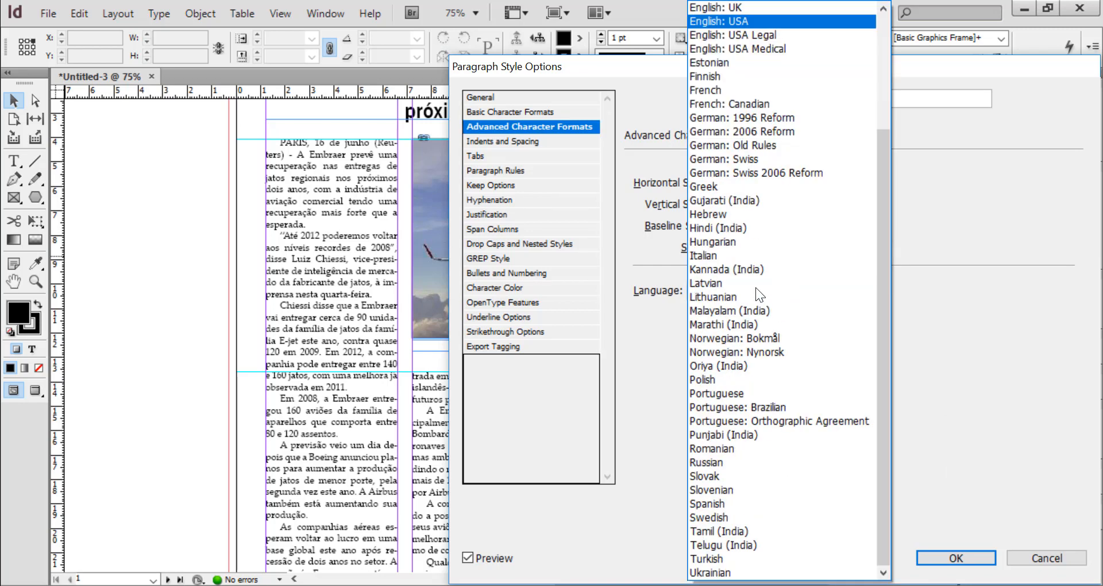
click(775, 424)
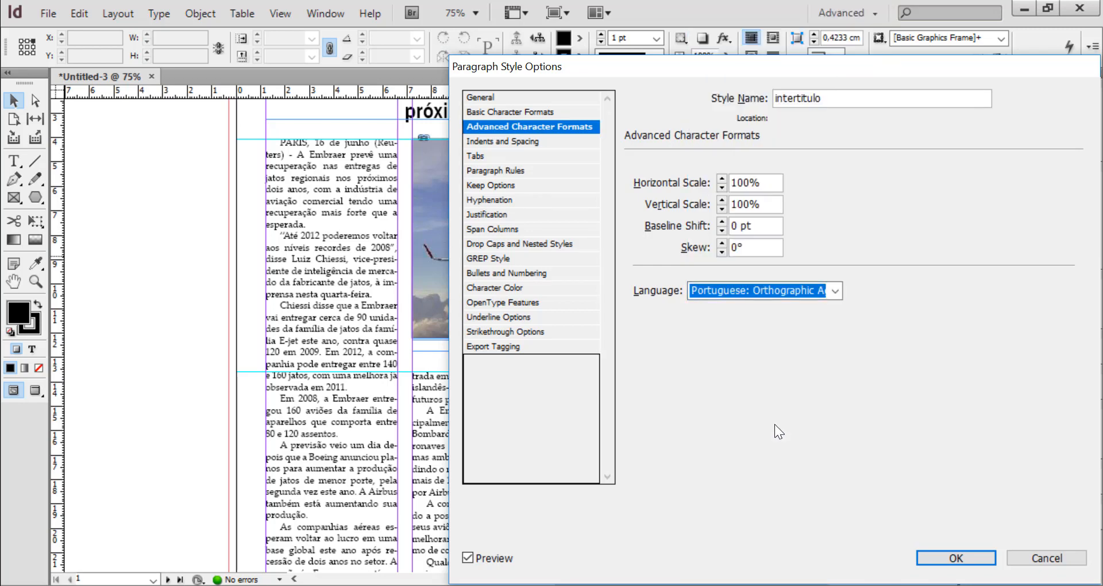
Keep the intertitulo style left-aligned with 13,5 pt of space before, and turn off its hyphenation
click(509, 142)
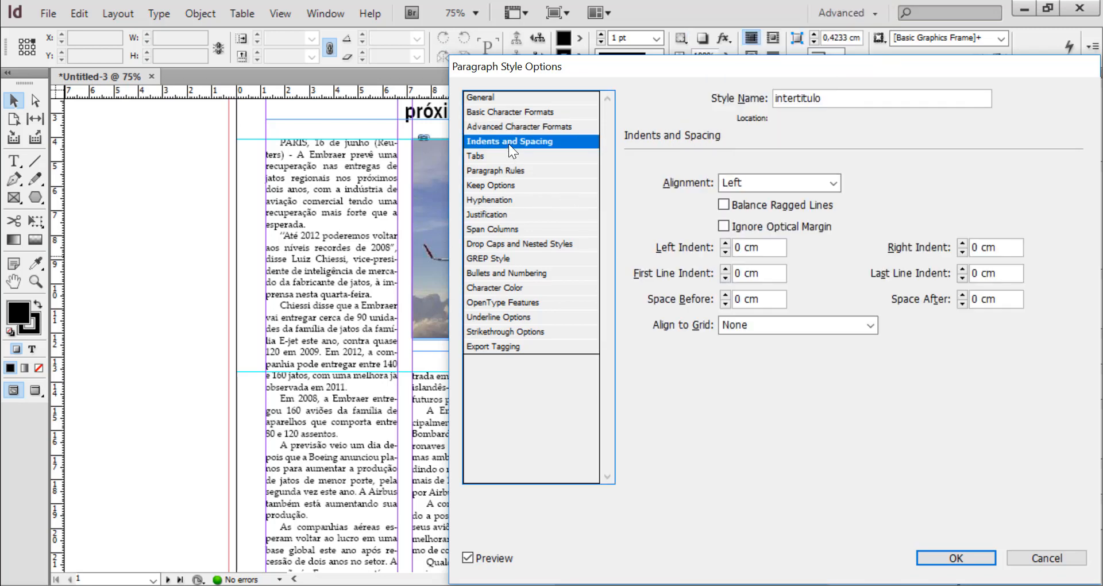
click(836, 184)
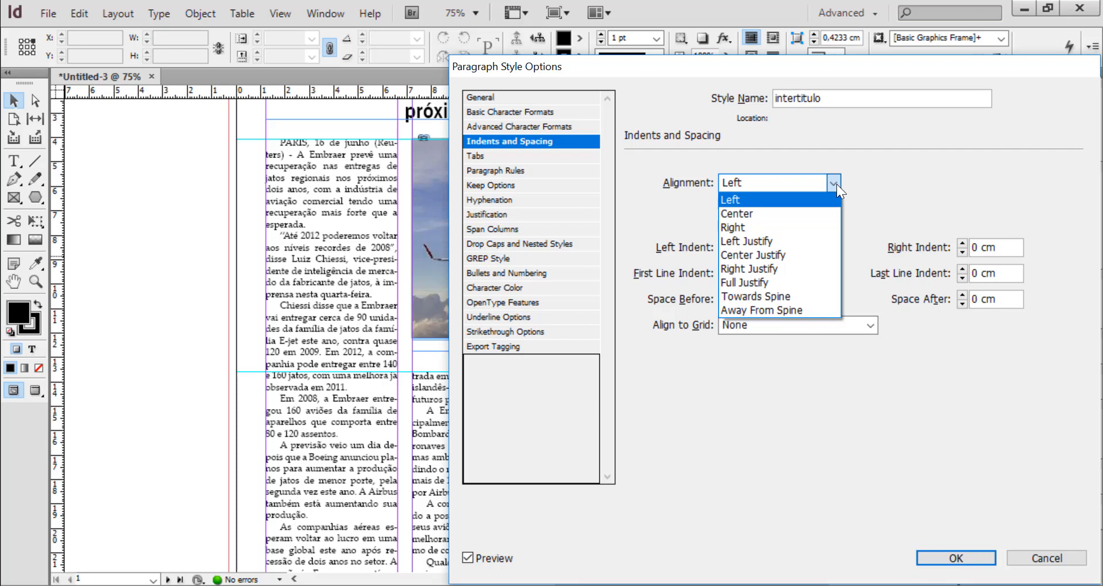
click(837, 184)
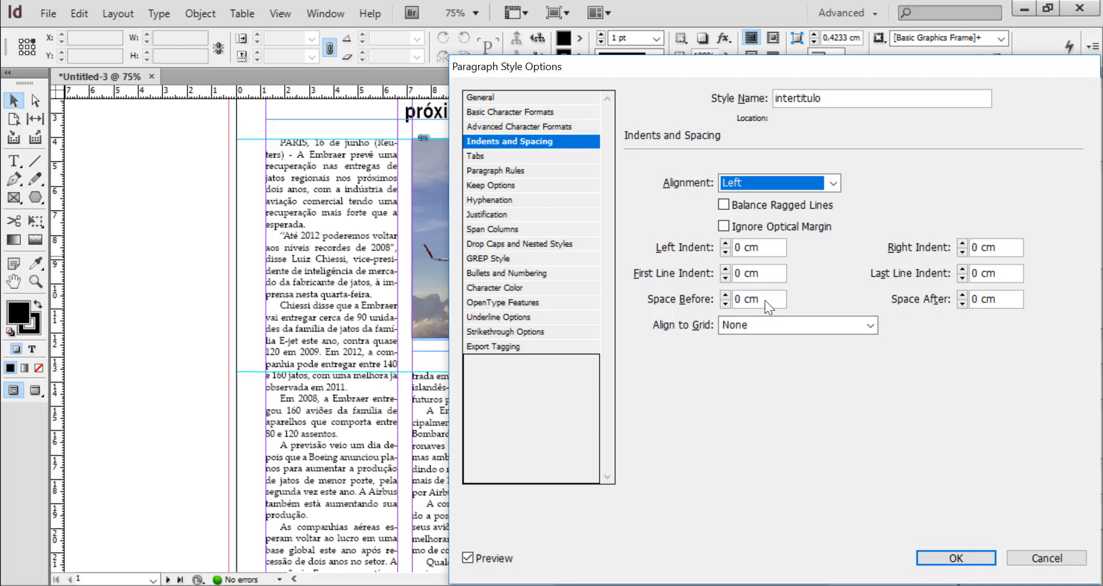
drag(767, 298, 702, 302)
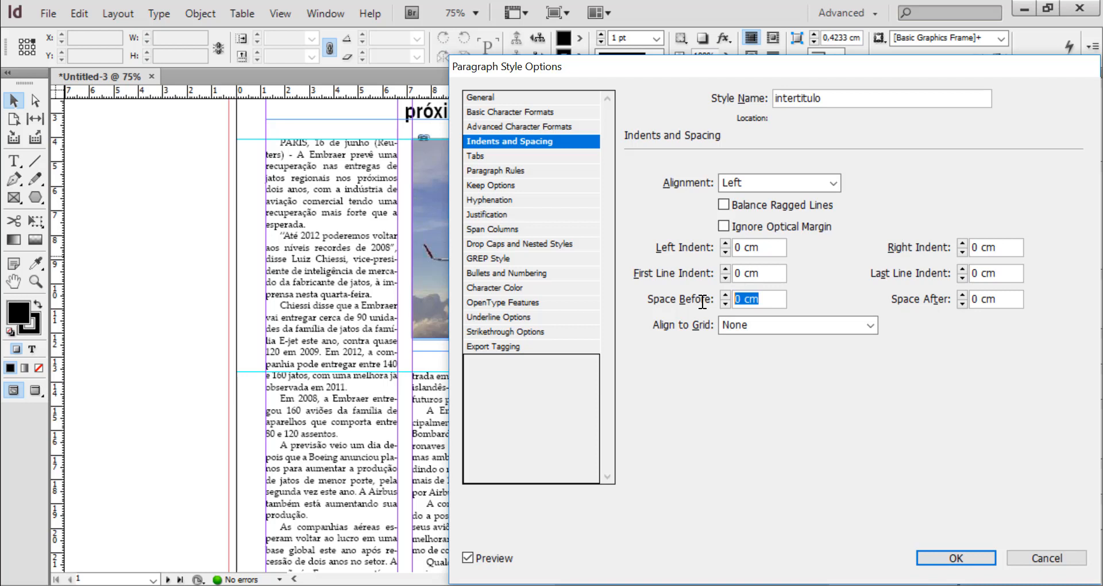
text(13,5 pt)
click(1006, 299)
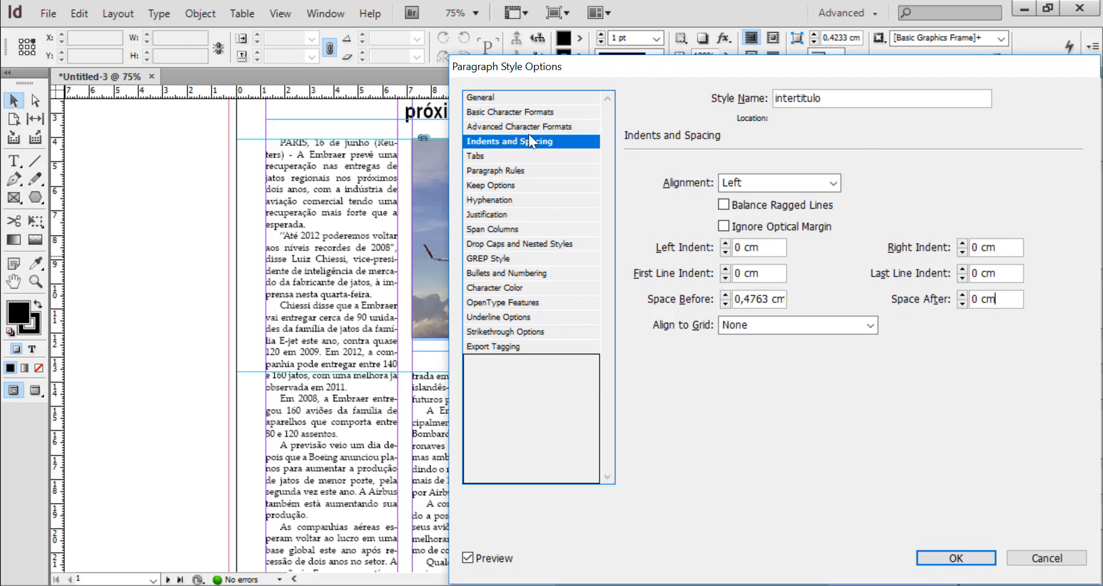
click(484, 200)
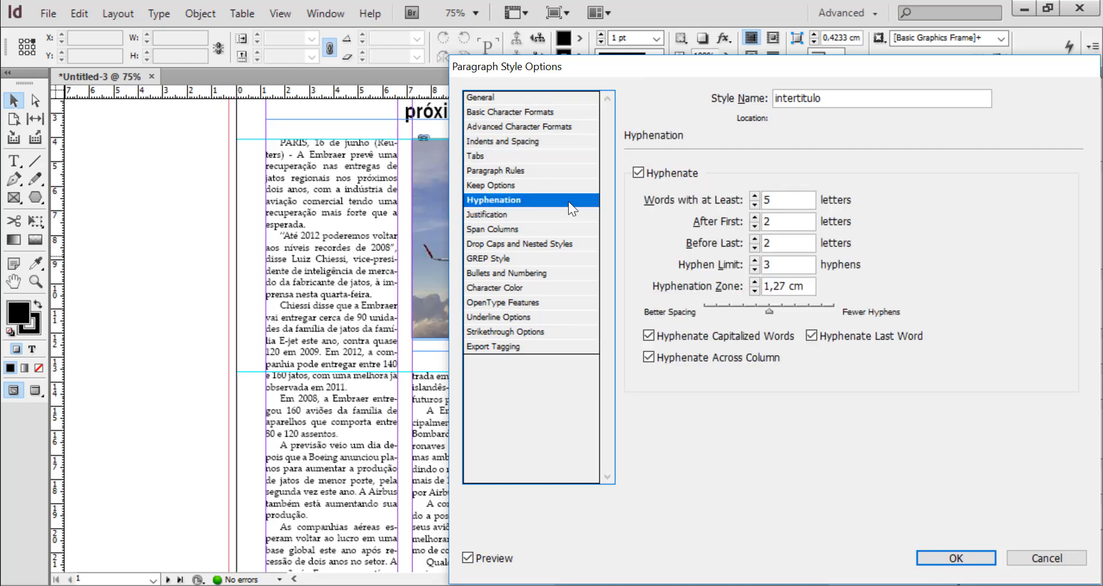
click(639, 173)
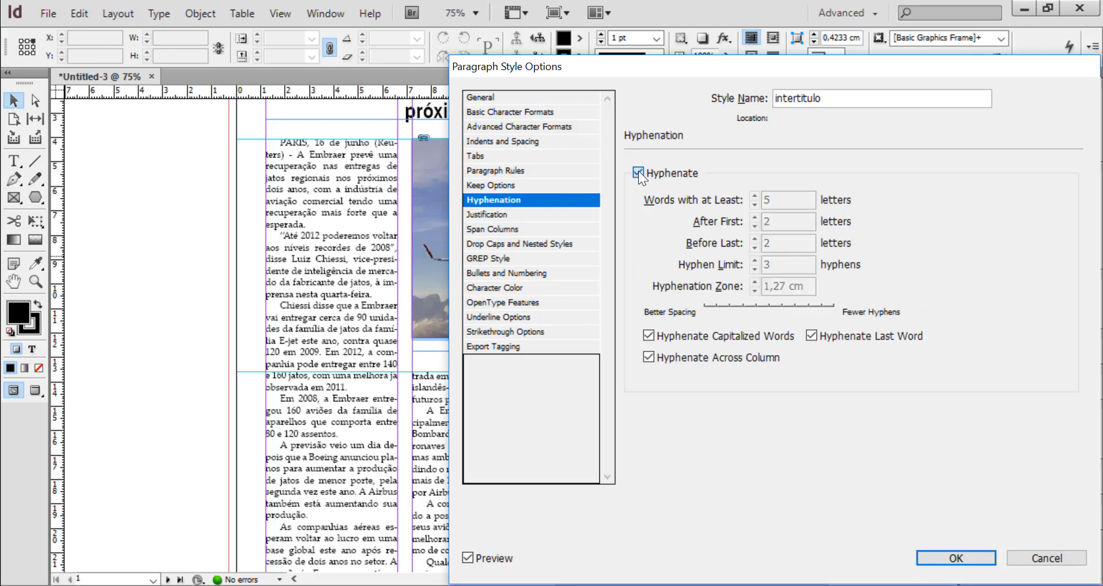
Save the intertitulo paragraph style and return to a view of the whole page
click(958, 558)
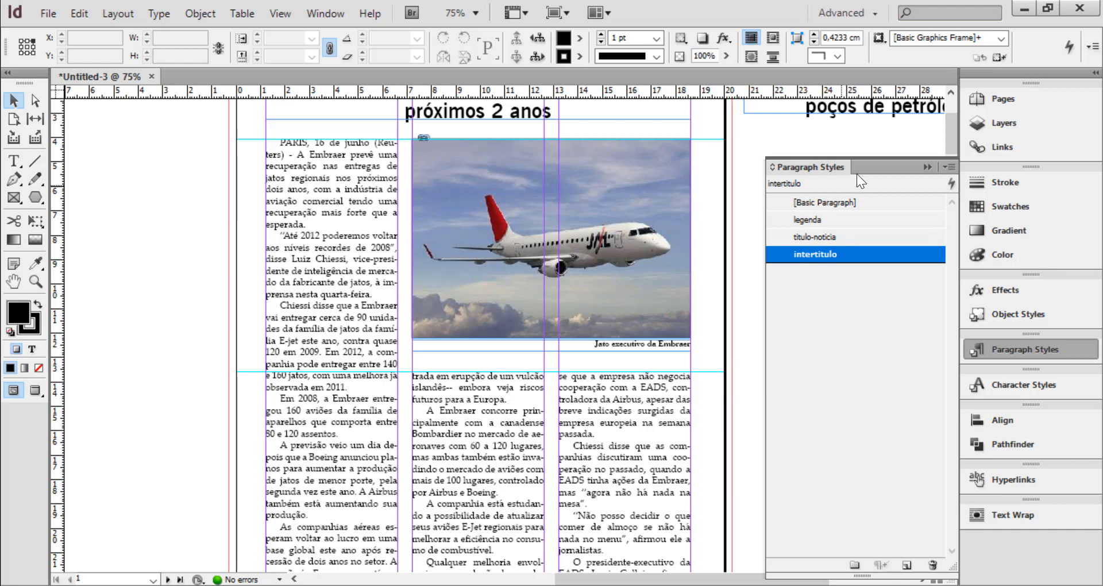
click(927, 166)
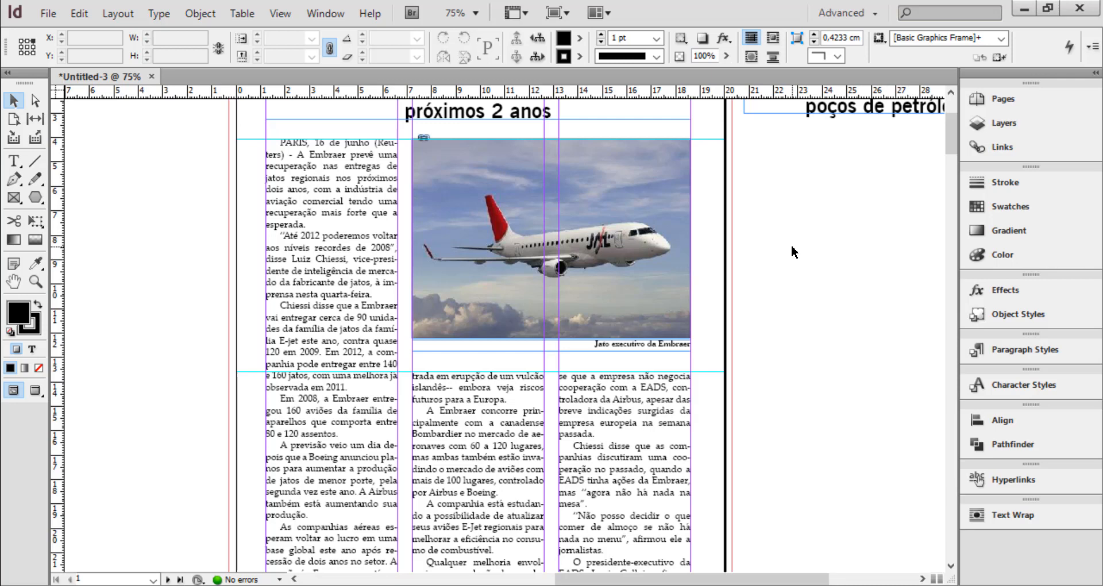
key(ctrl+0)
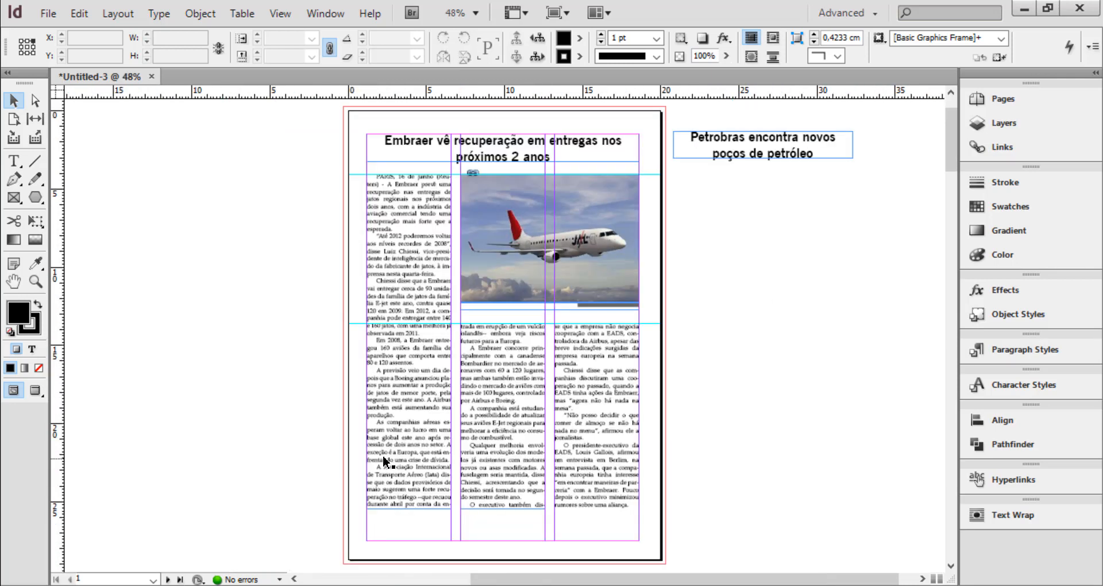
Delete the three linked body text frames of the Embraer article, keeping the headline, photo and caption
click(403, 270)
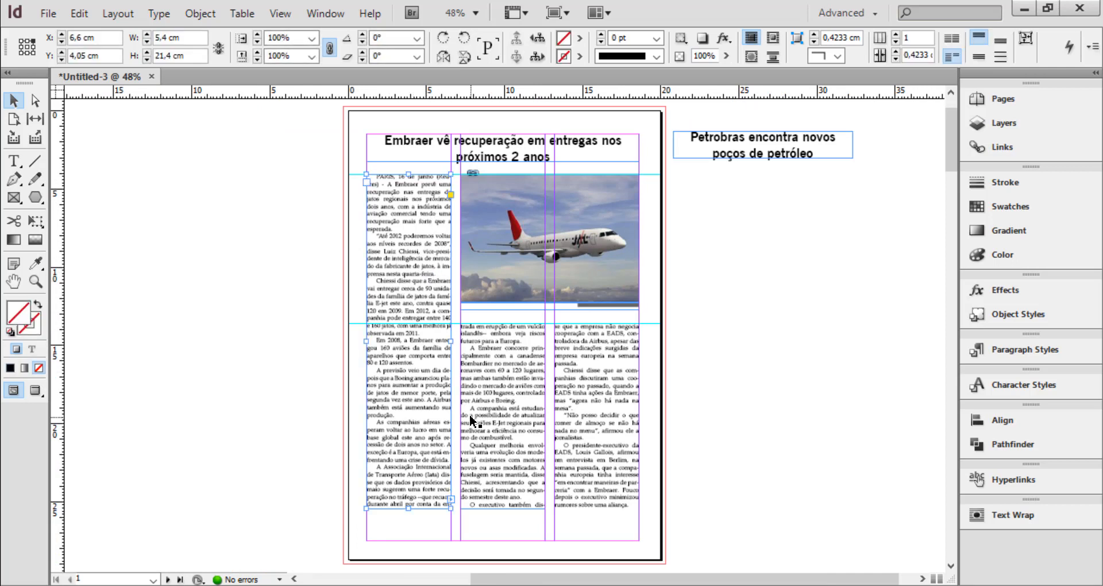
drag(695, 539, 335, 443)
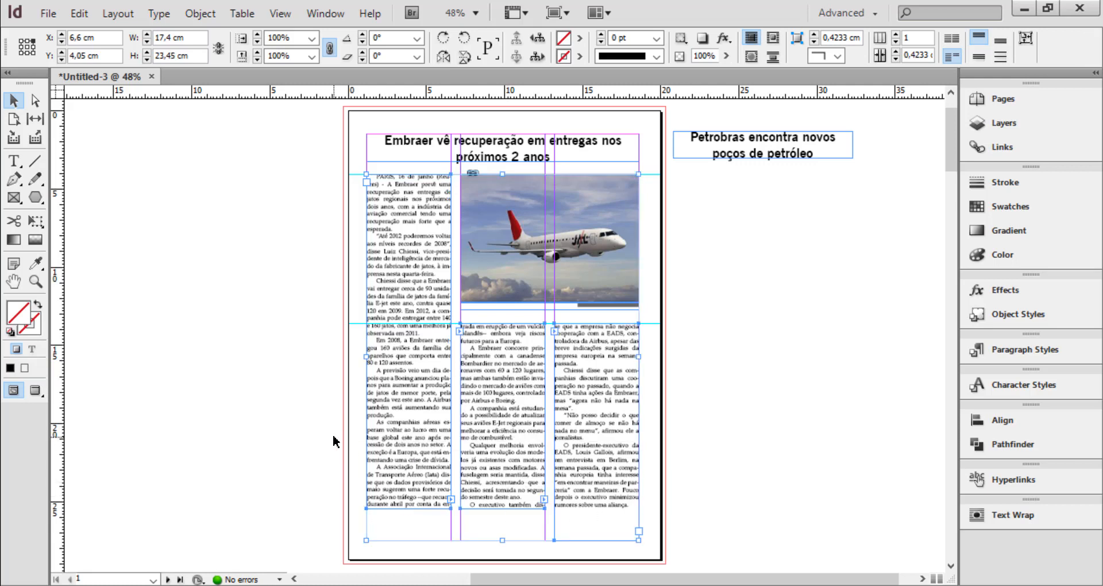
drag(800, 543, 332, 415)
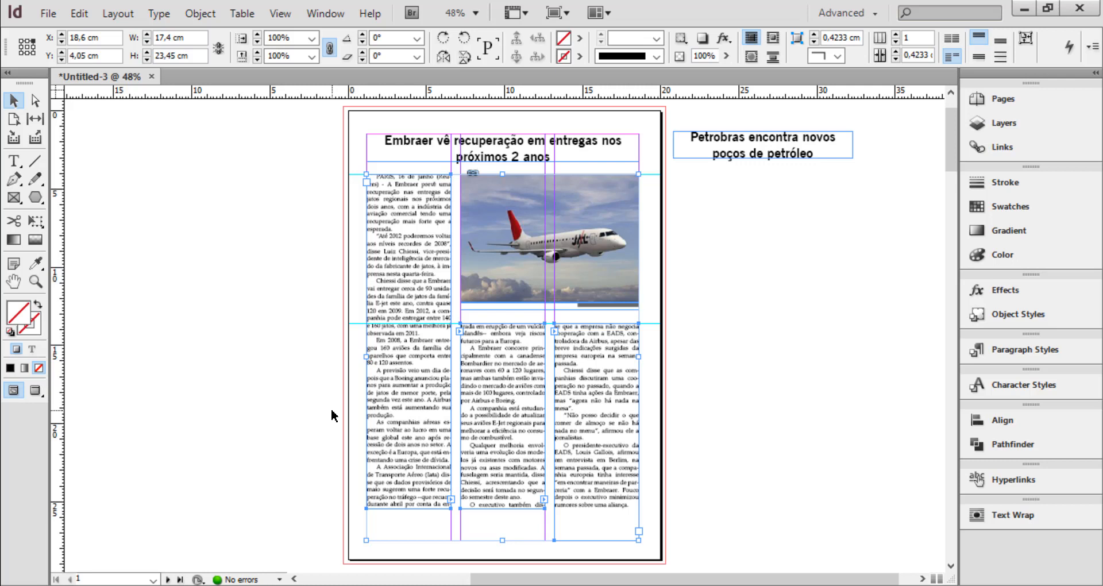
key(Delete)
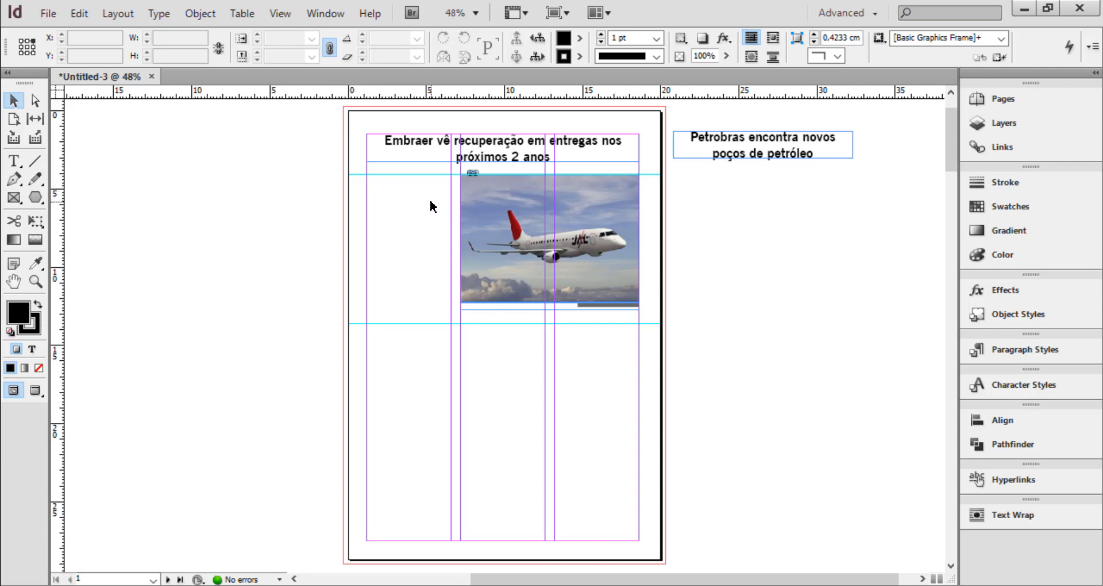
Add a horizontal ruler guide across the spread at Y 5.2 cm, just below the photo's upper edge
key(ctrl+1)
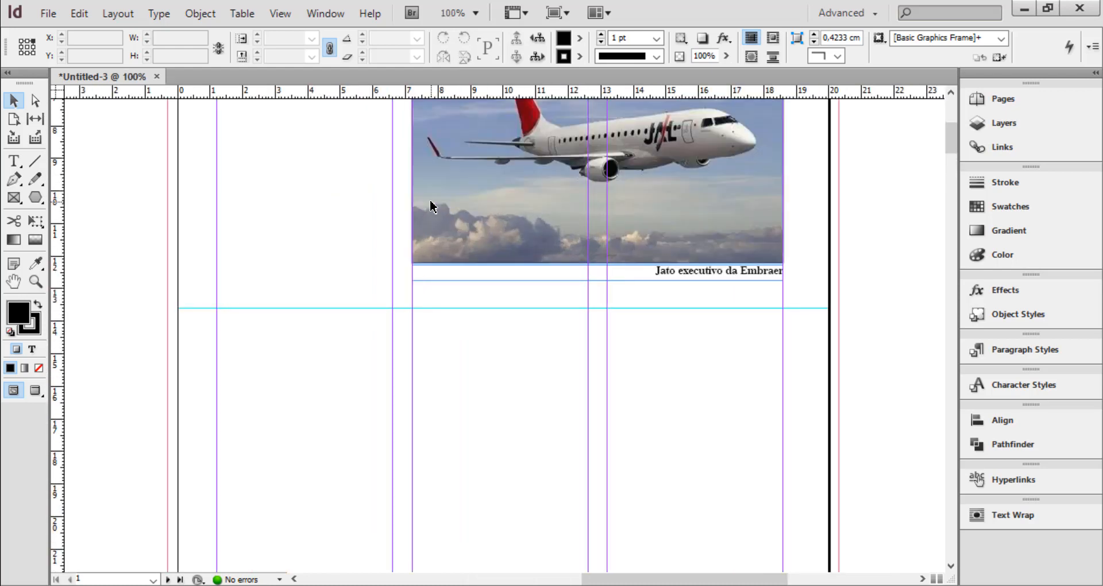
key(ctrl+equal)
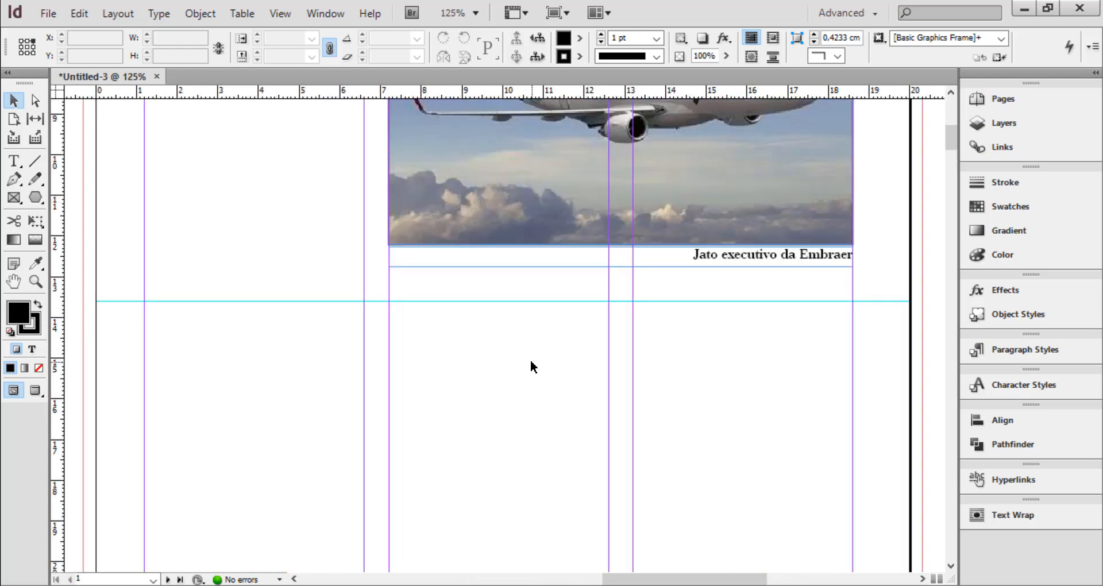
drag(328, 153, 470, 501)
drag(448, 316, 448, 337)
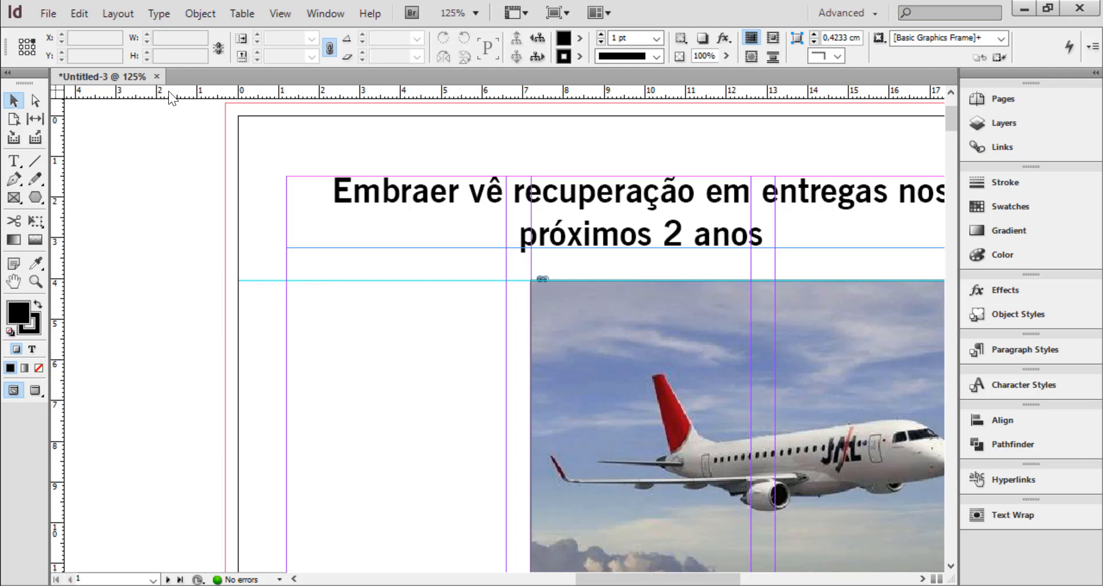
drag(167, 91, 153, 327)
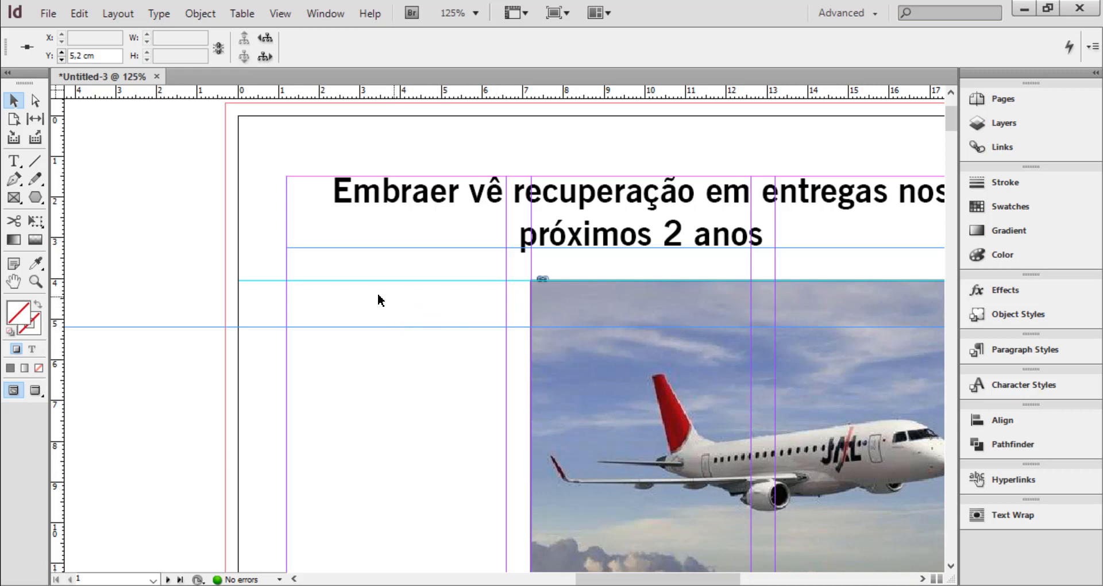
Create a new paragraph style named assinatura
click(1025, 349)
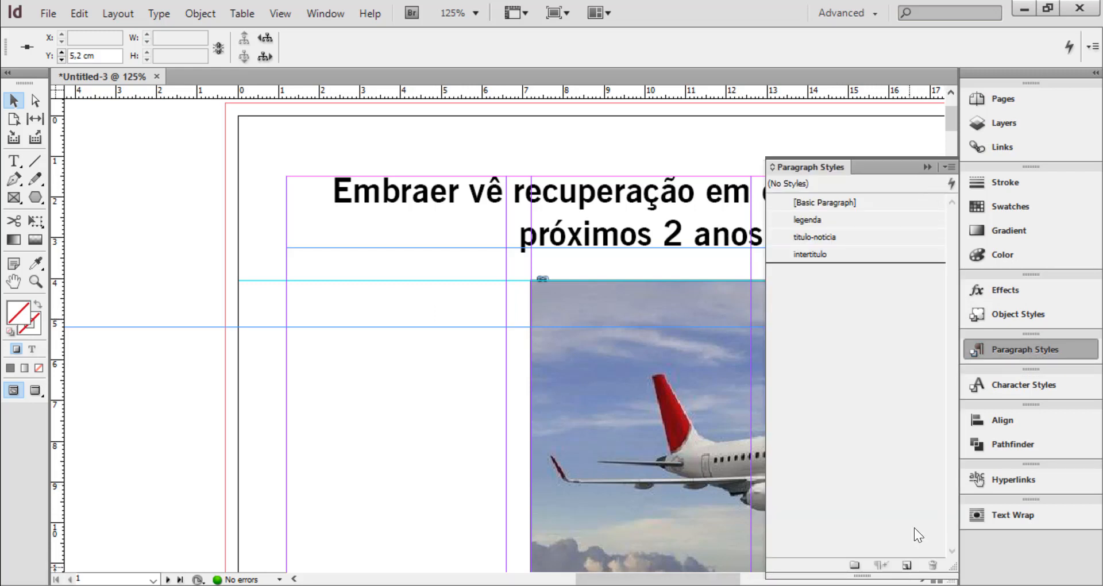
click(907, 566)
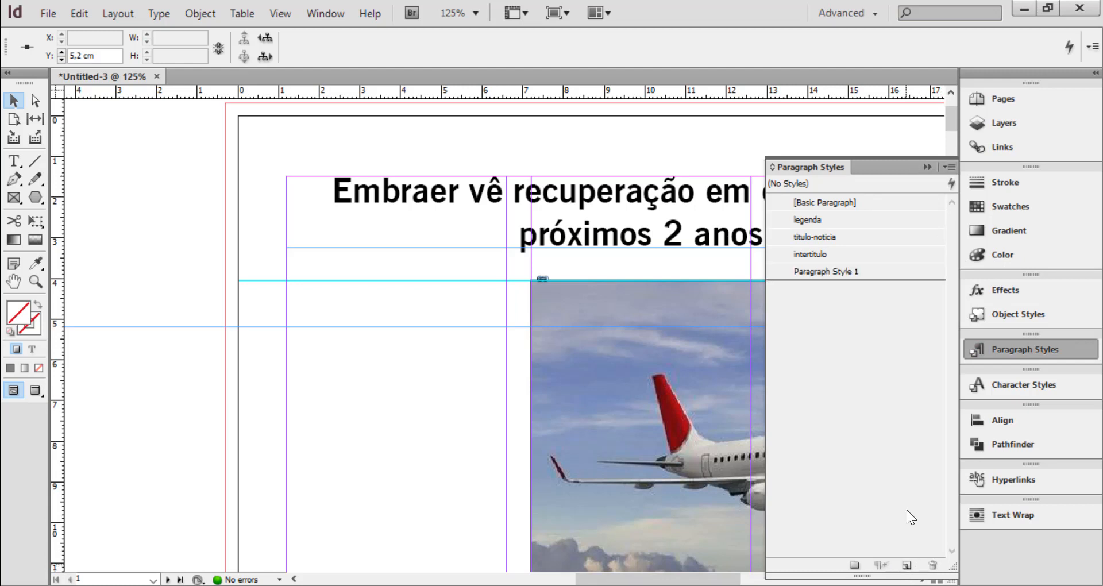
double_click(828, 271)
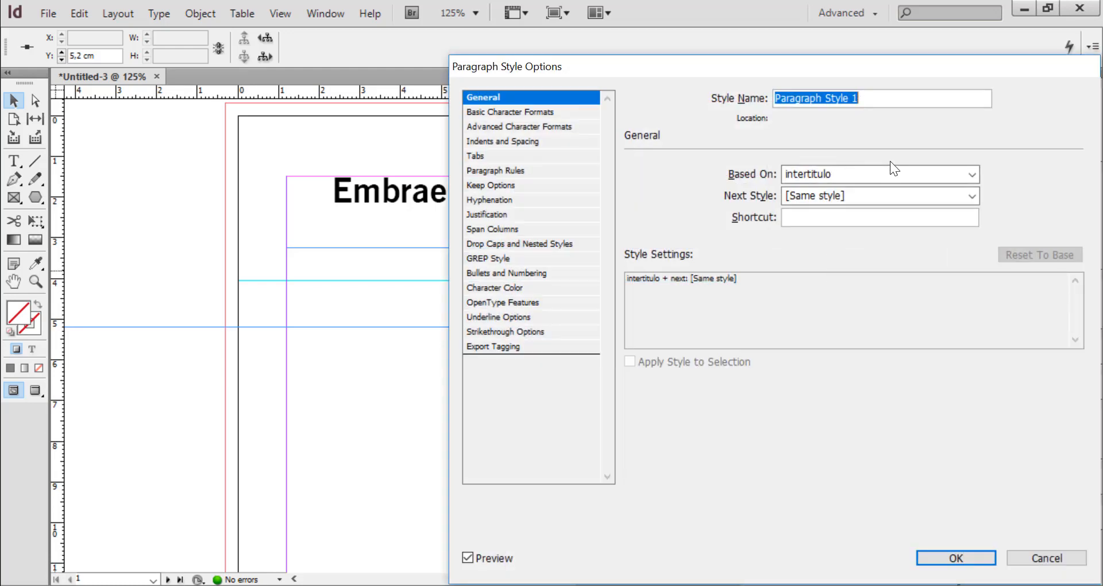
text(assinatura)
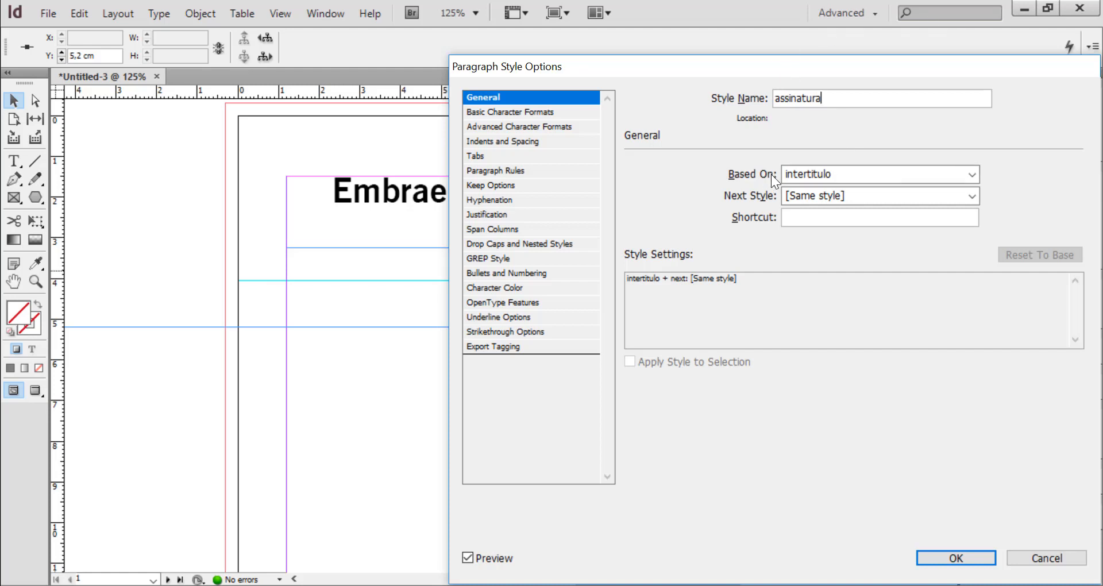
Base the assinatura style on [No Paragraph Style], set its next style to [No Paragraph Style], and reset it to base
click(814, 171)
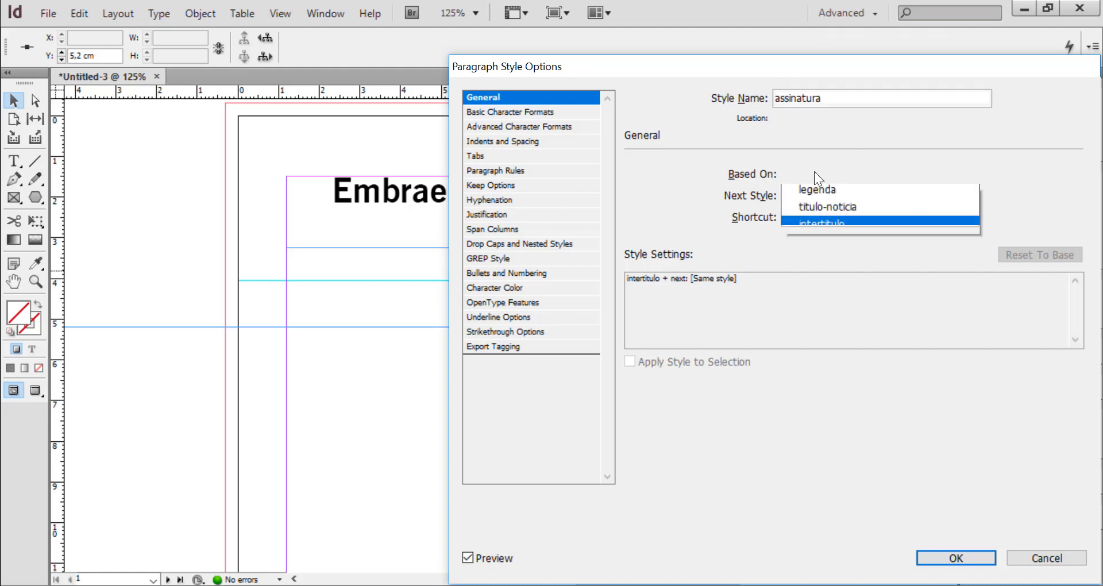
click(836, 192)
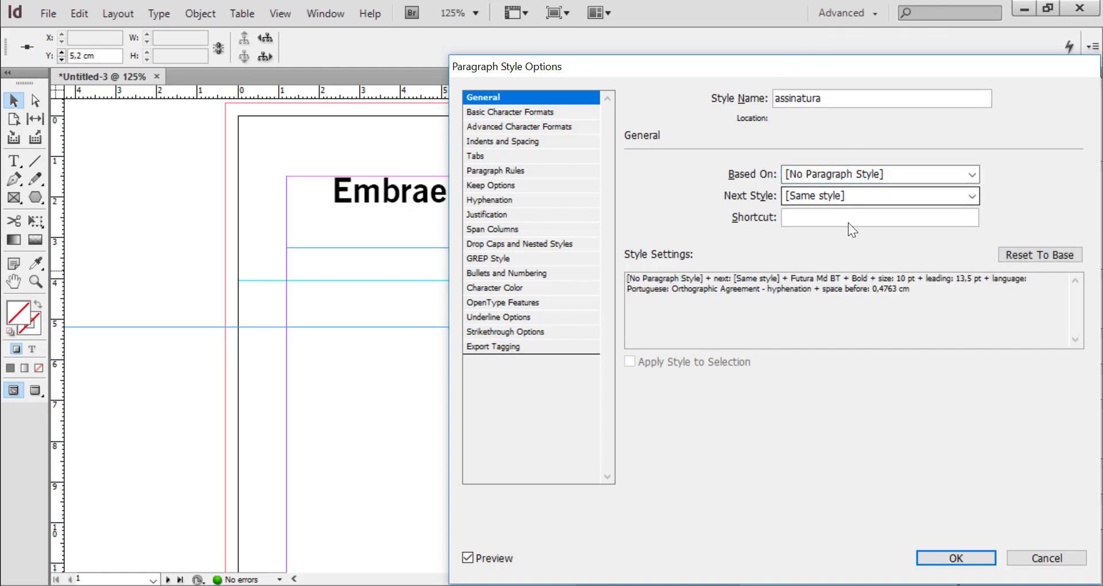
click(822, 195)
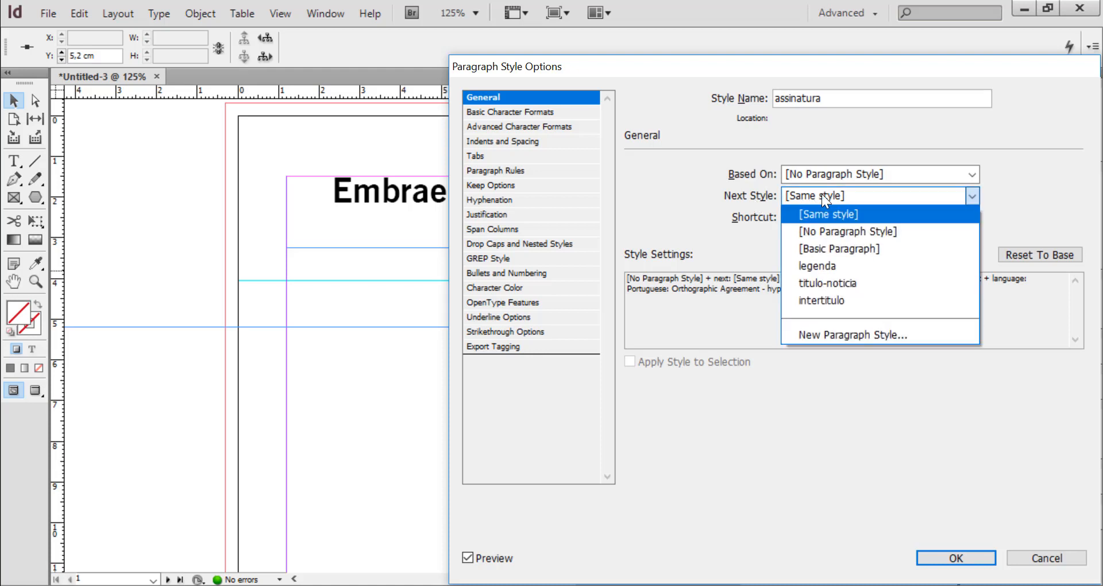
click(831, 229)
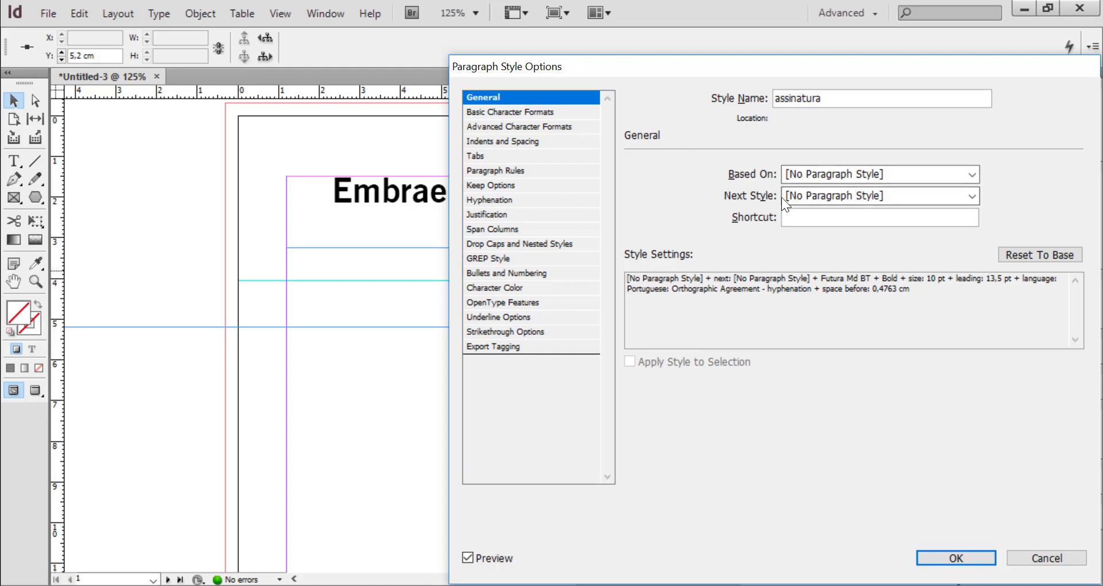
click(1047, 254)
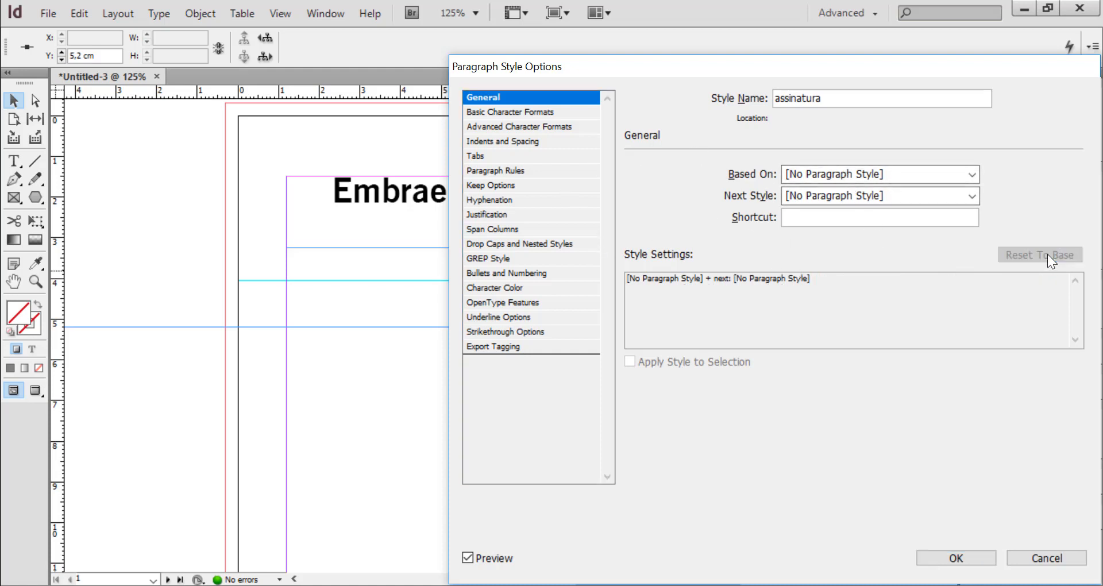
Set the assinatura style's font family to BauerBodni BT
click(527, 111)
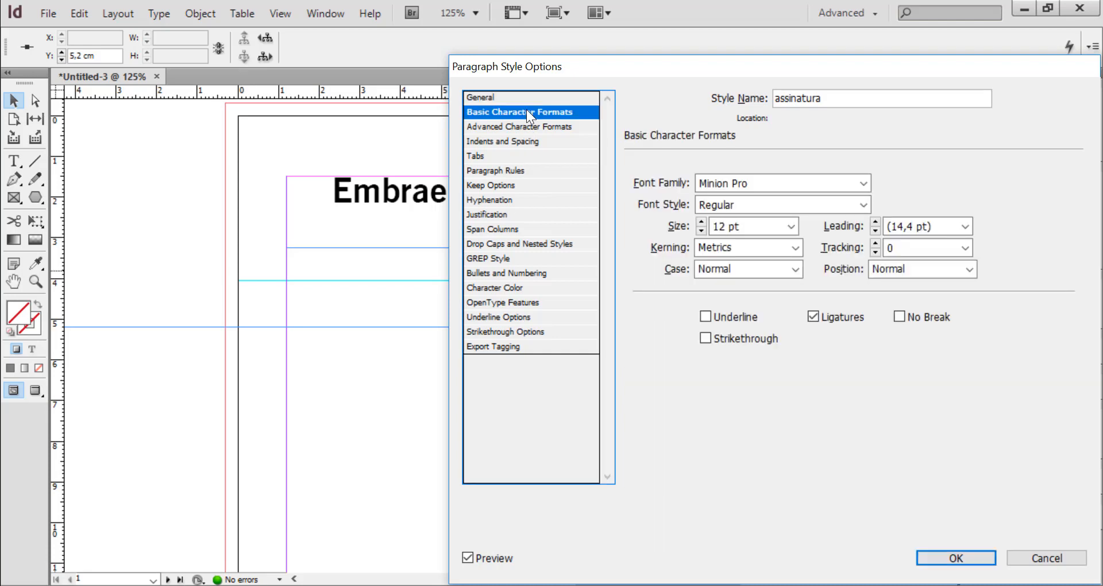
click(867, 192)
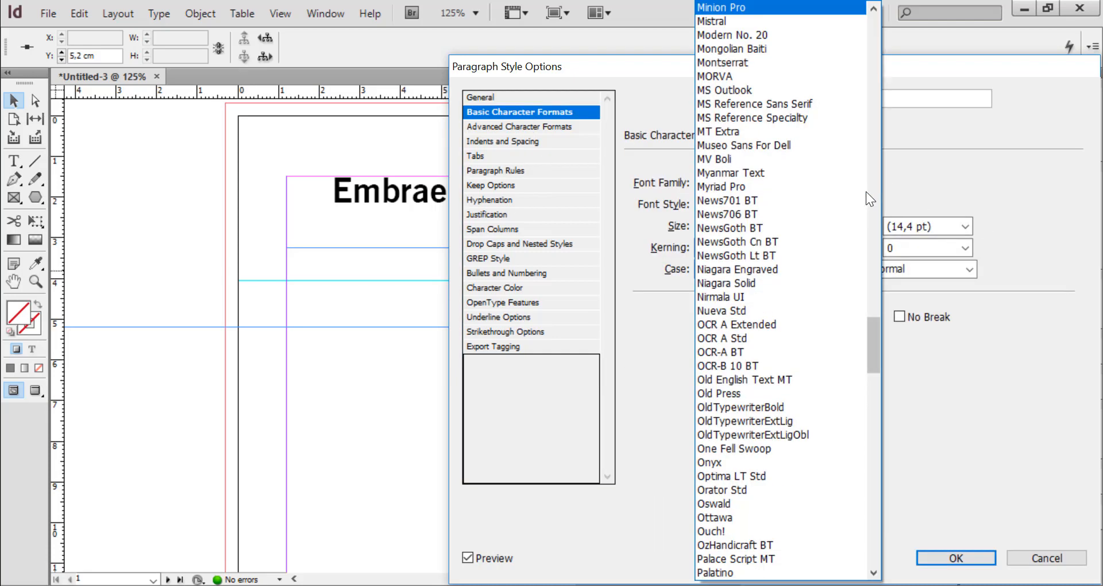
click(875, 81)
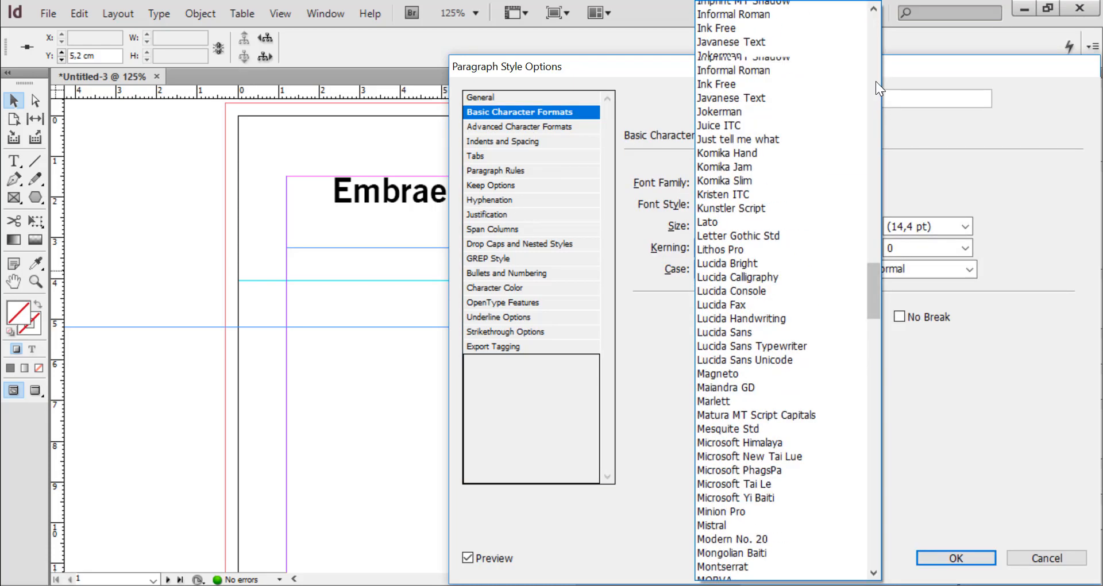
click(875, 81)
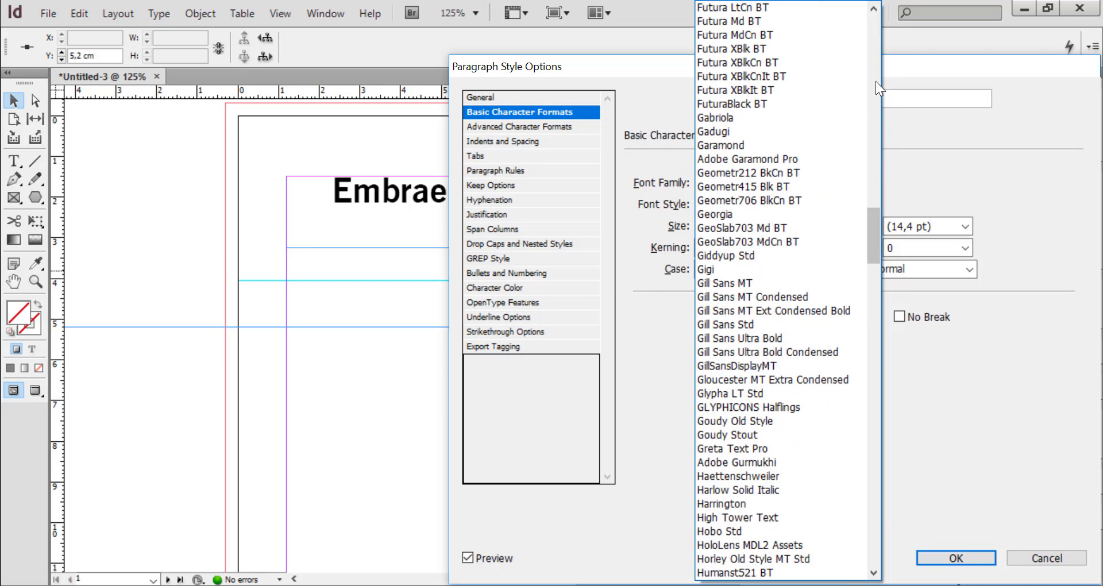
click(876, 81)
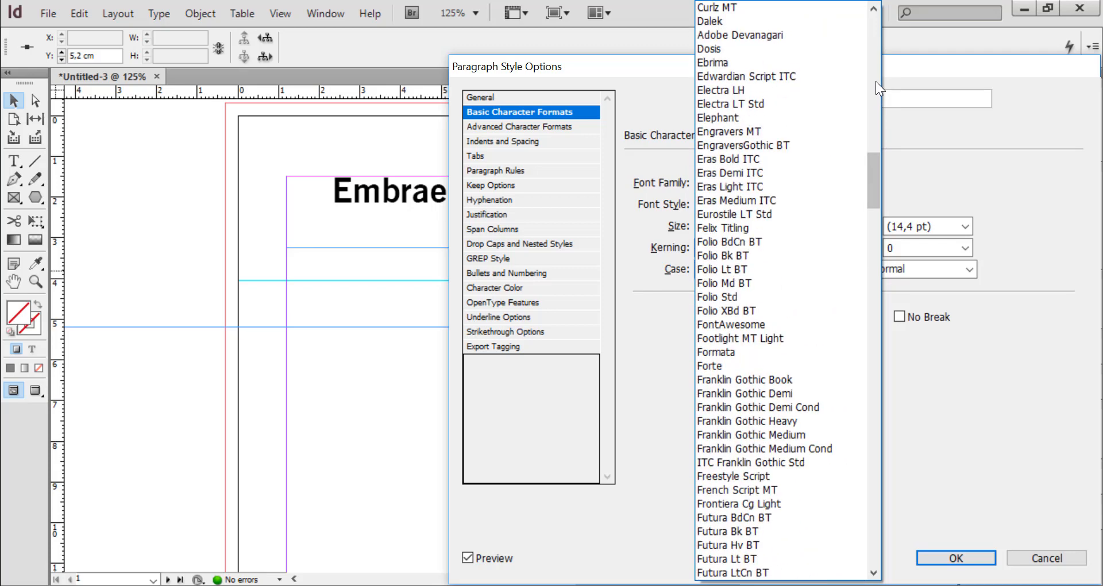
click(876, 81)
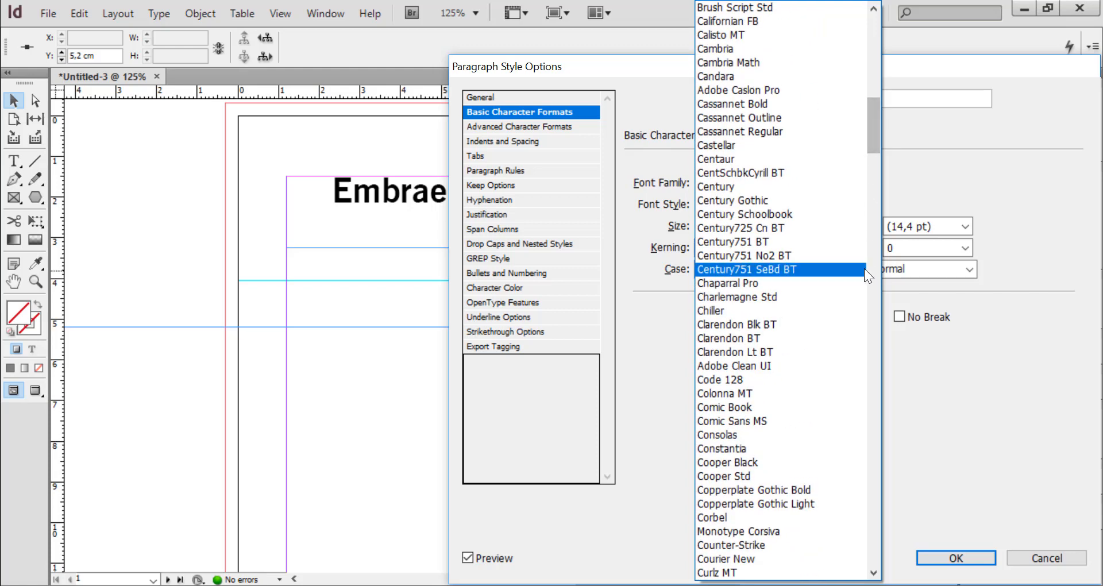
click(871, 60)
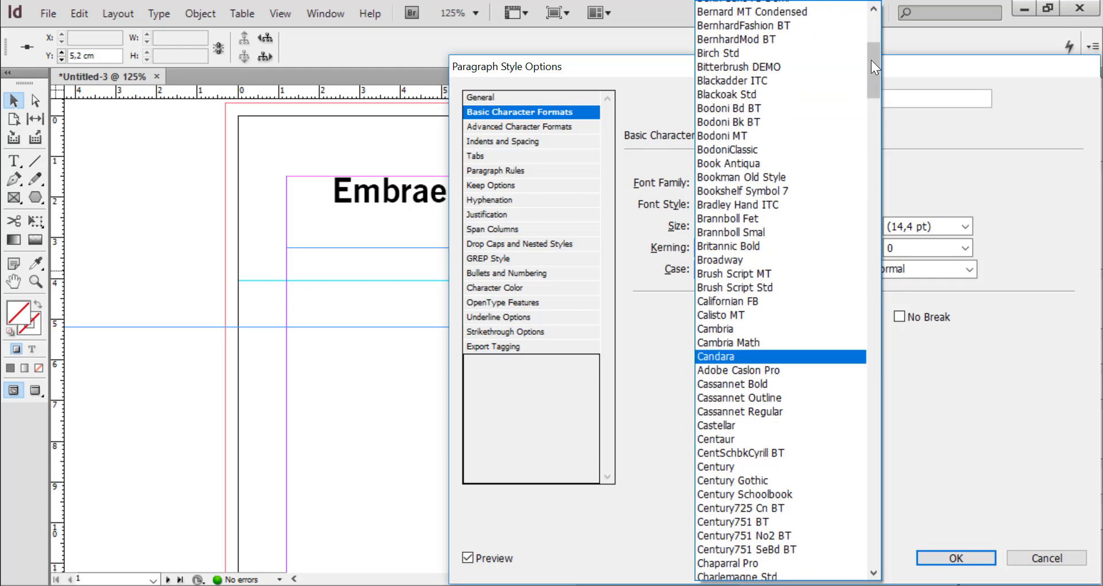
click(871, 60)
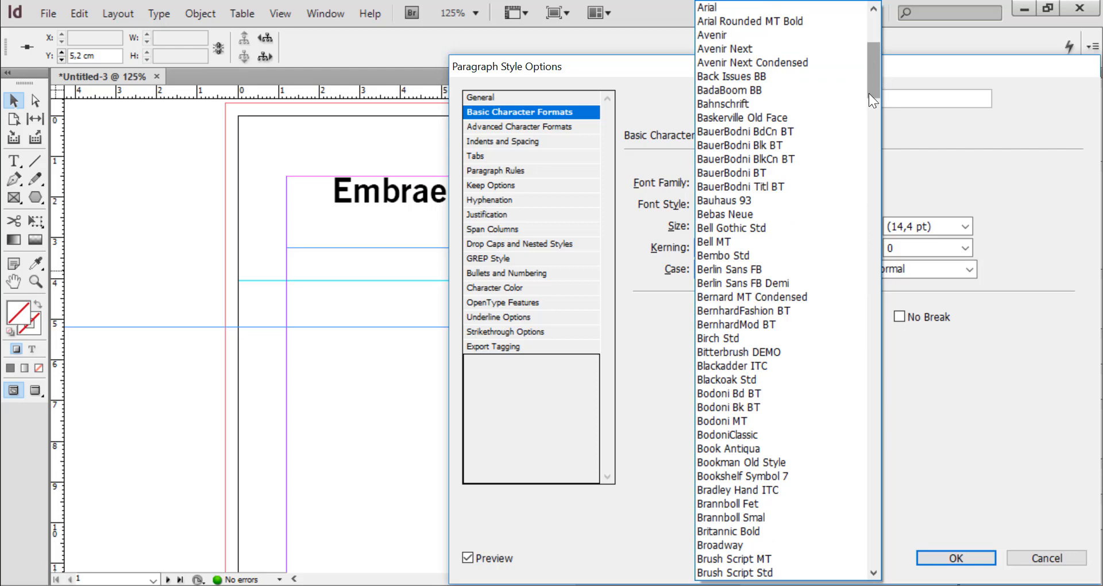
scroll(739, 173, down, 3)
key(Return)
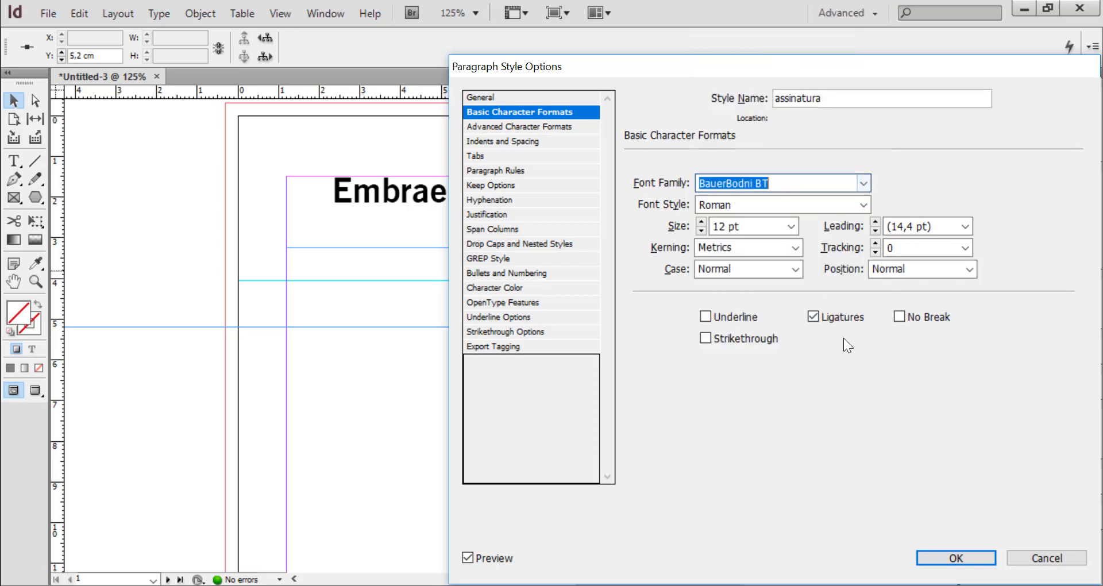
Set the assinatura style's font style to Bold and its size to 11 pt
click(870, 201)
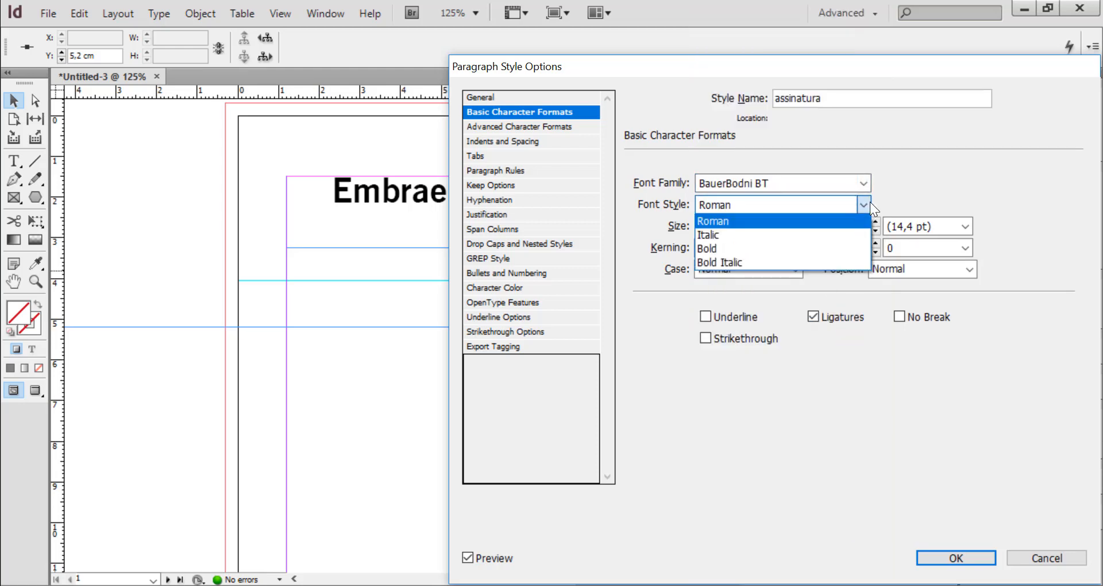
click(747, 251)
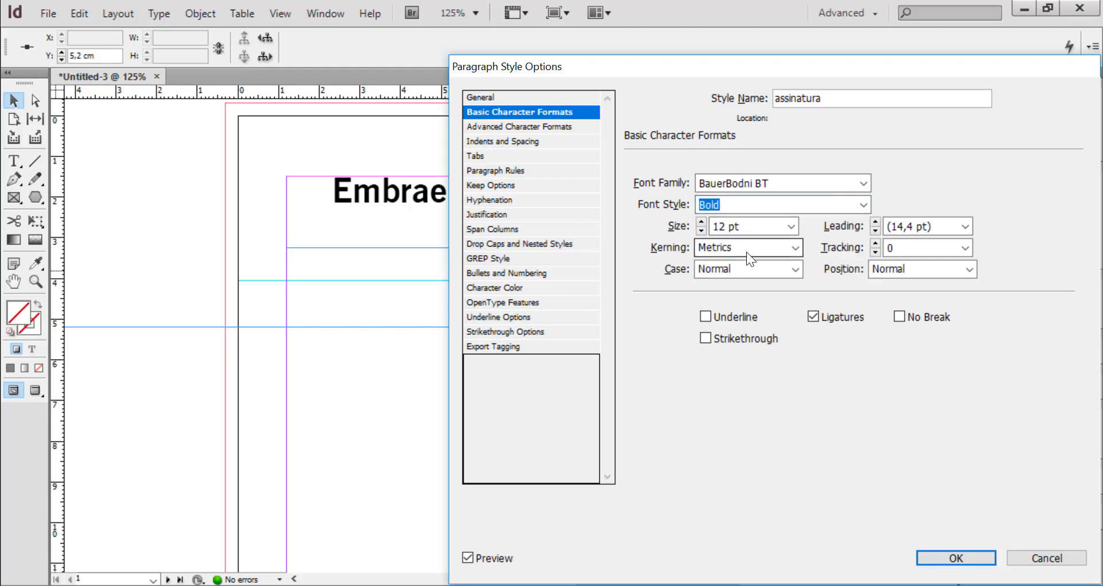
key(Tab)
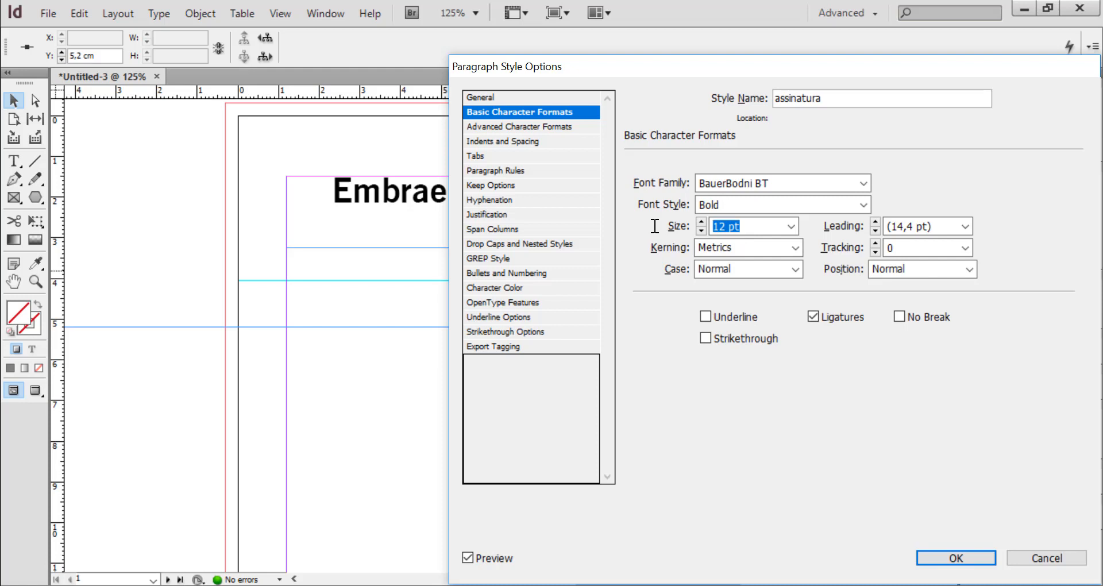
text(11)
key(Tab)
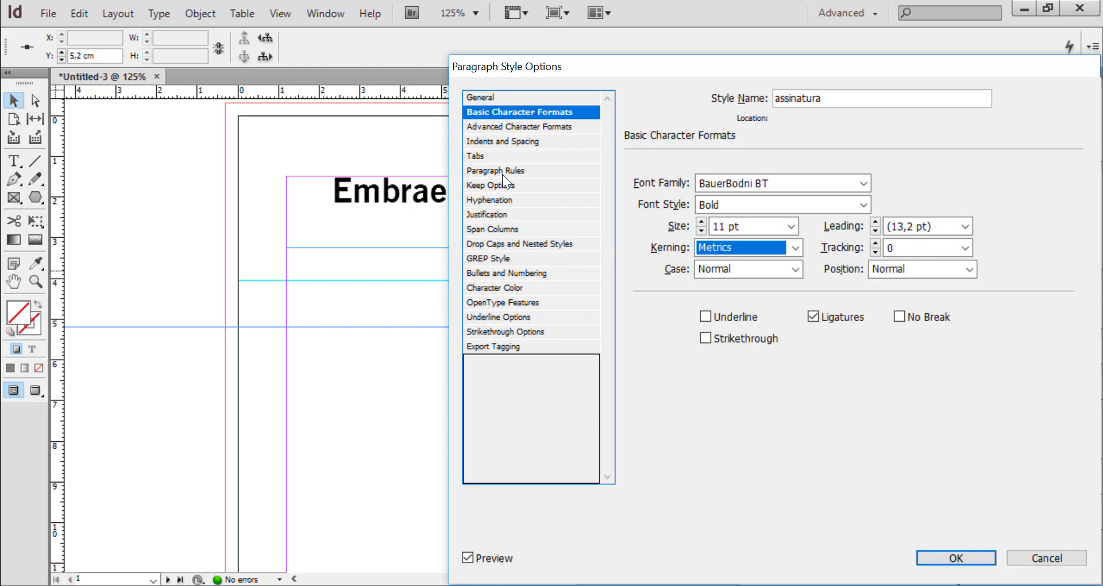
Set the assinatura style's language to Portuguese: Orthographic Agreement and its alignment to Right
click(517, 127)
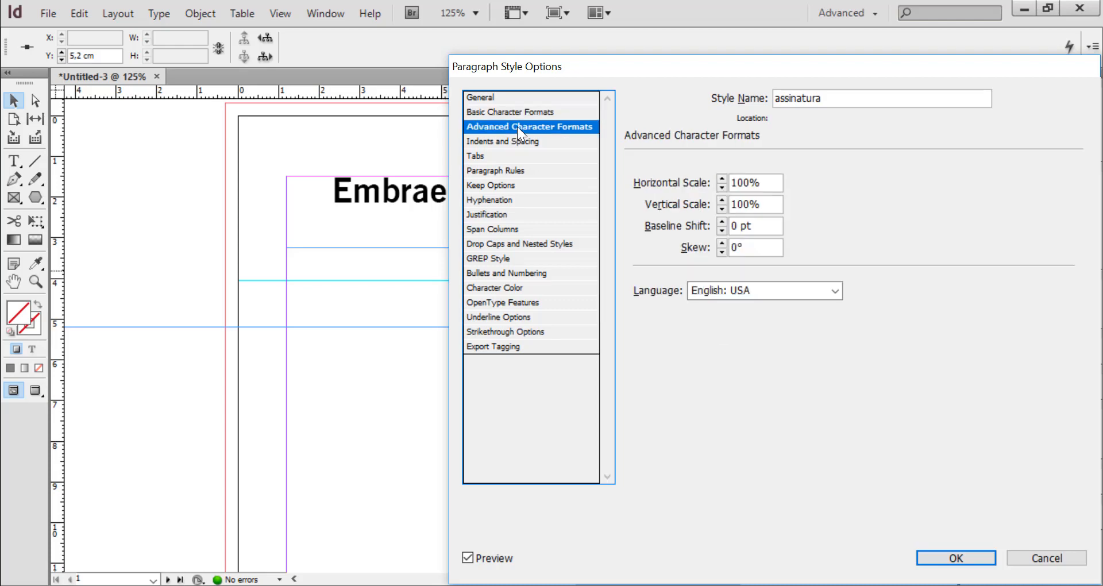
click(770, 293)
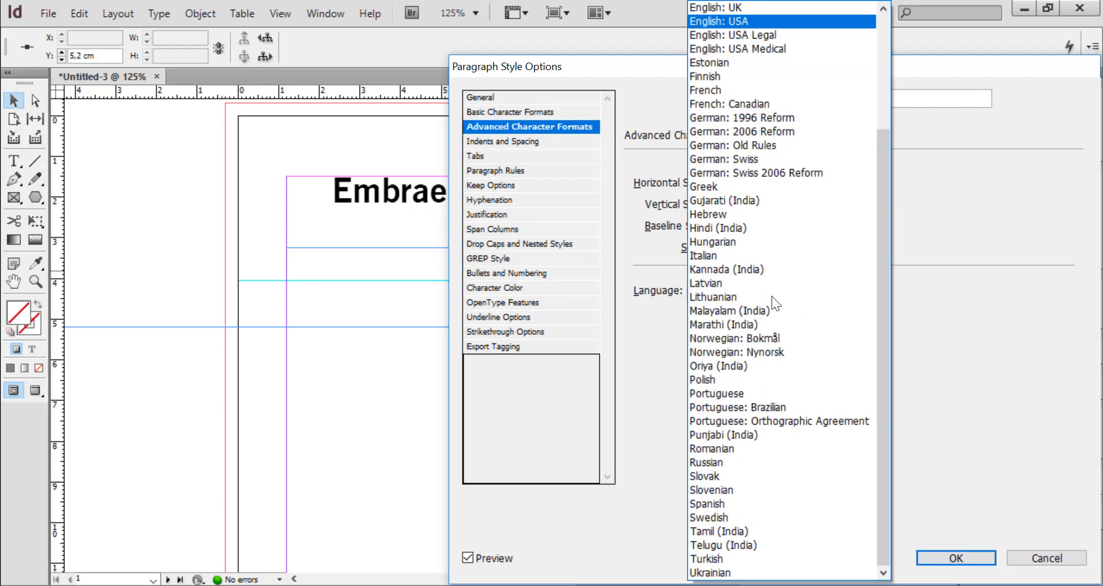
click(788, 422)
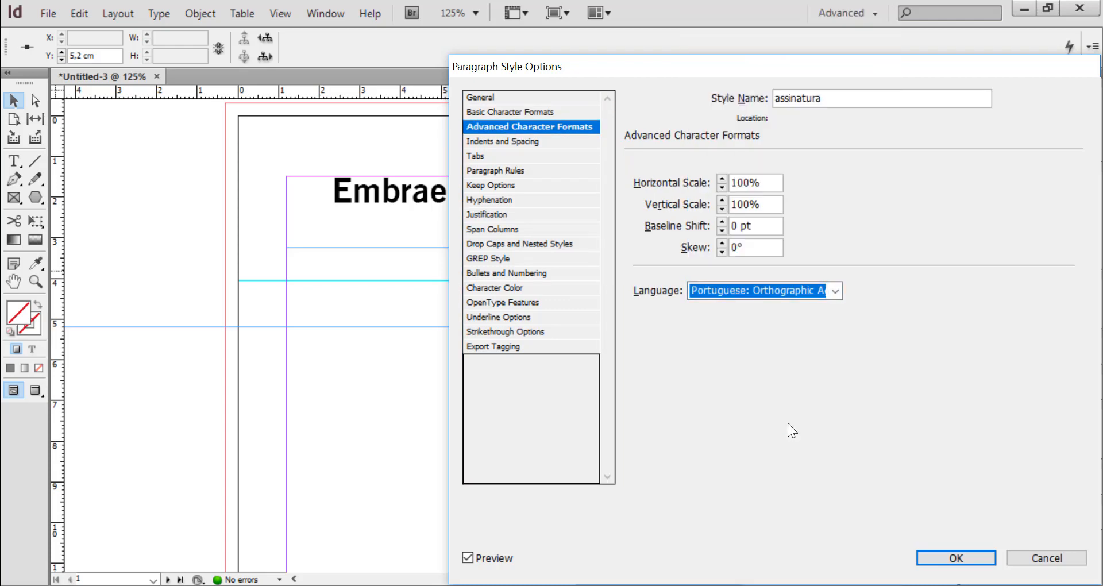
click(496, 143)
click(836, 182)
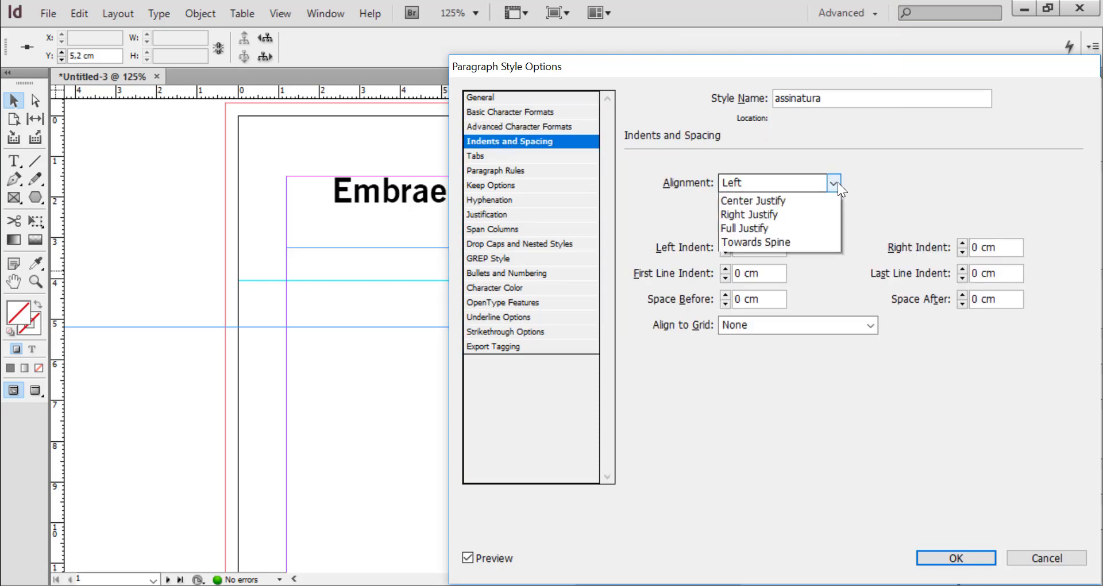
click(742, 228)
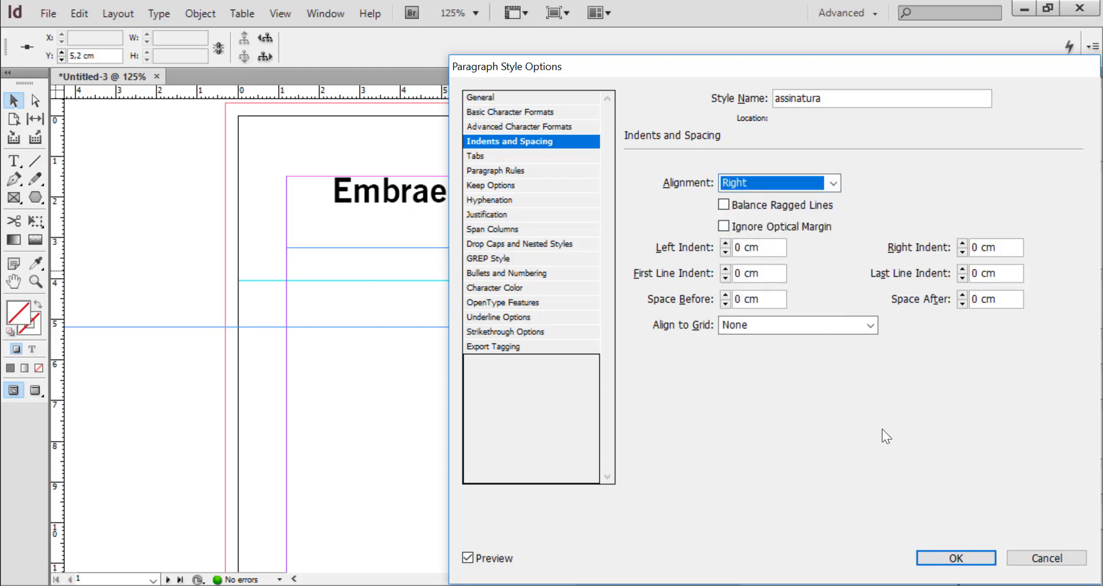
Turn off hyphenation for the assinatura style and save the style
click(498, 198)
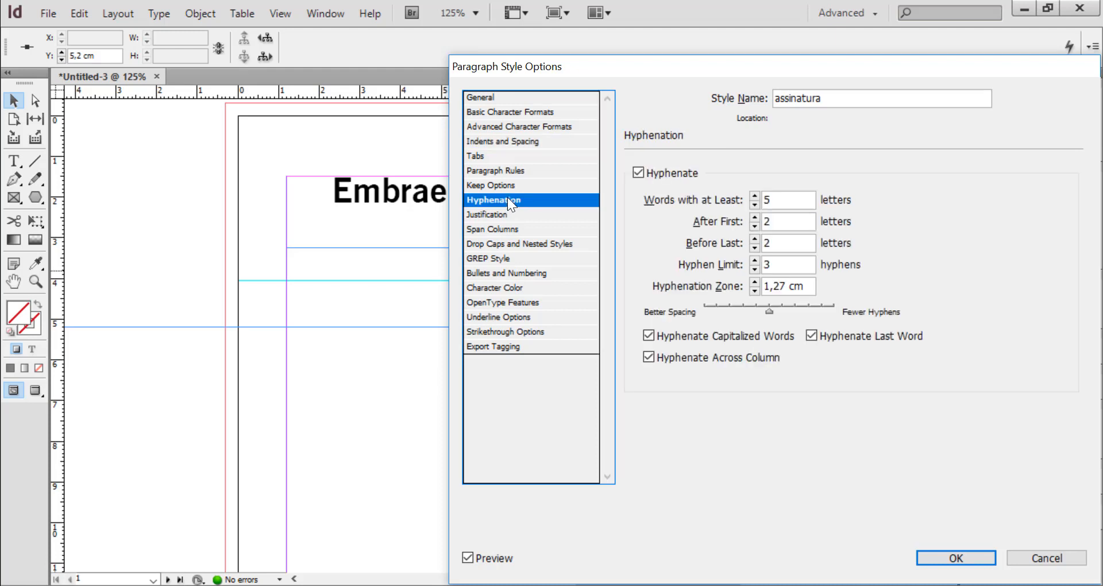
click(639, 173)
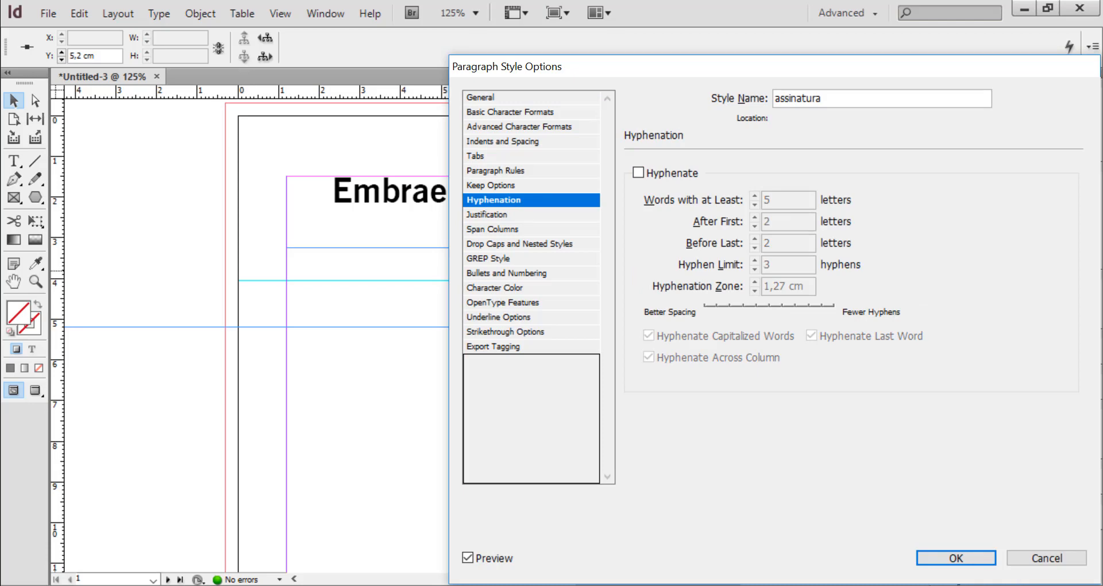
click(963, 556)
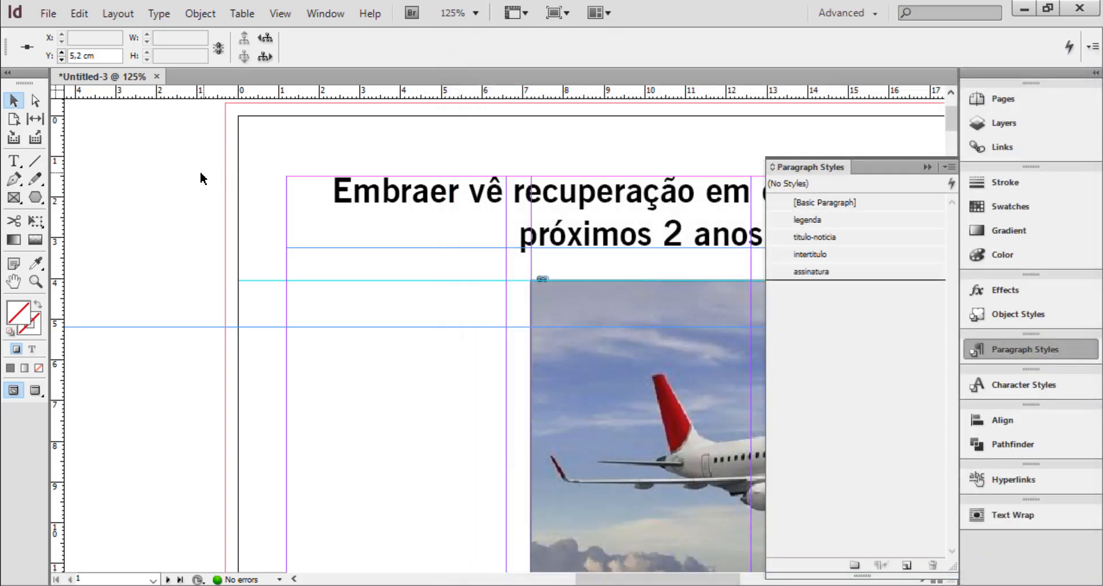
Create a text frame about 5.4 cm wide and 0.7 cm high below the headline in the first column, and enter the author's name in capitals
click(14, 162)
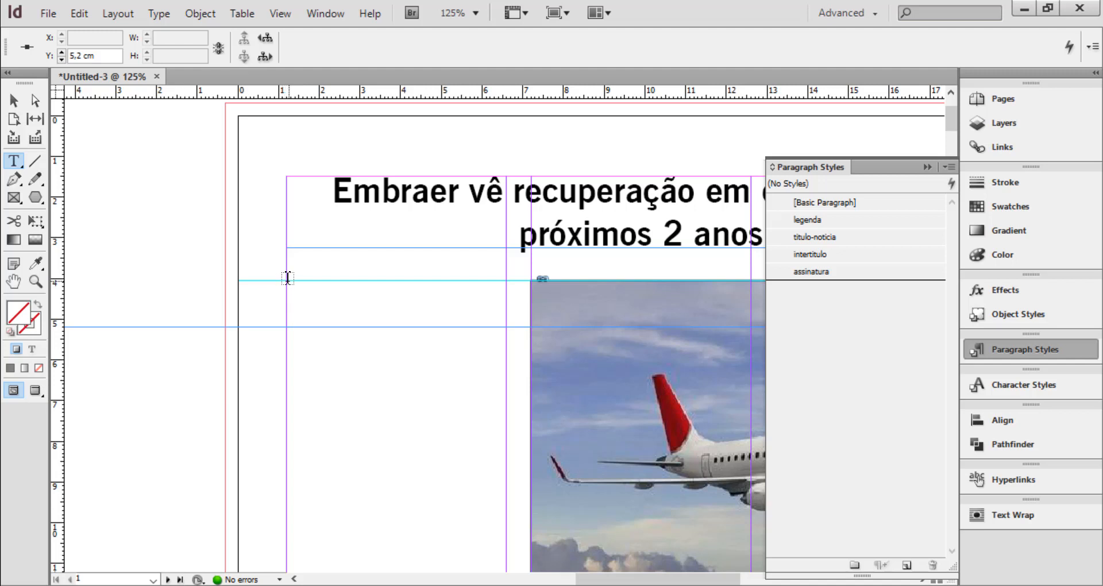
drag(288, 279, 506, 308)
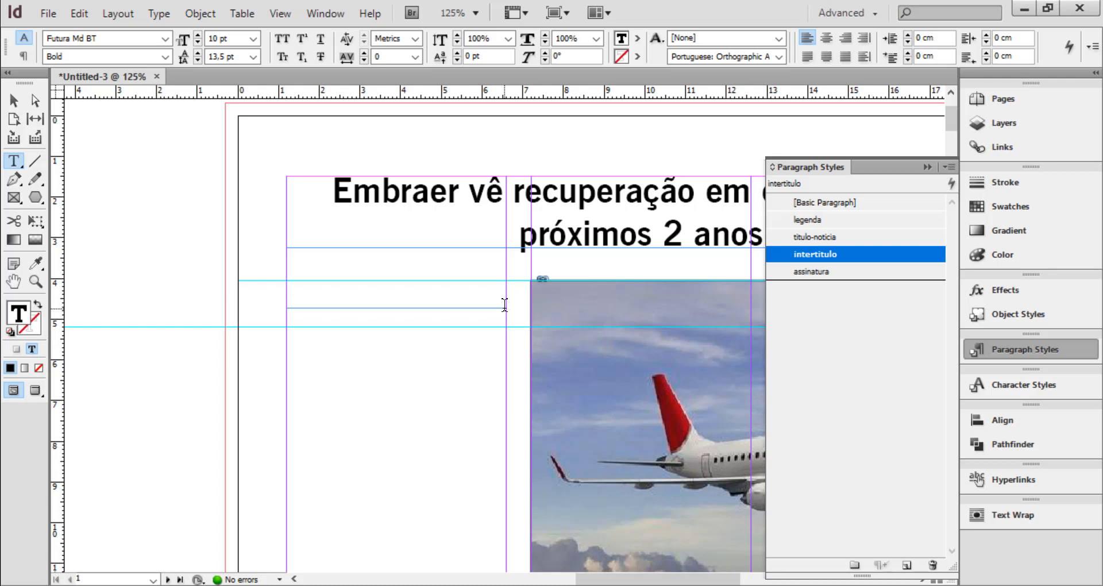
text(PEDRO S)
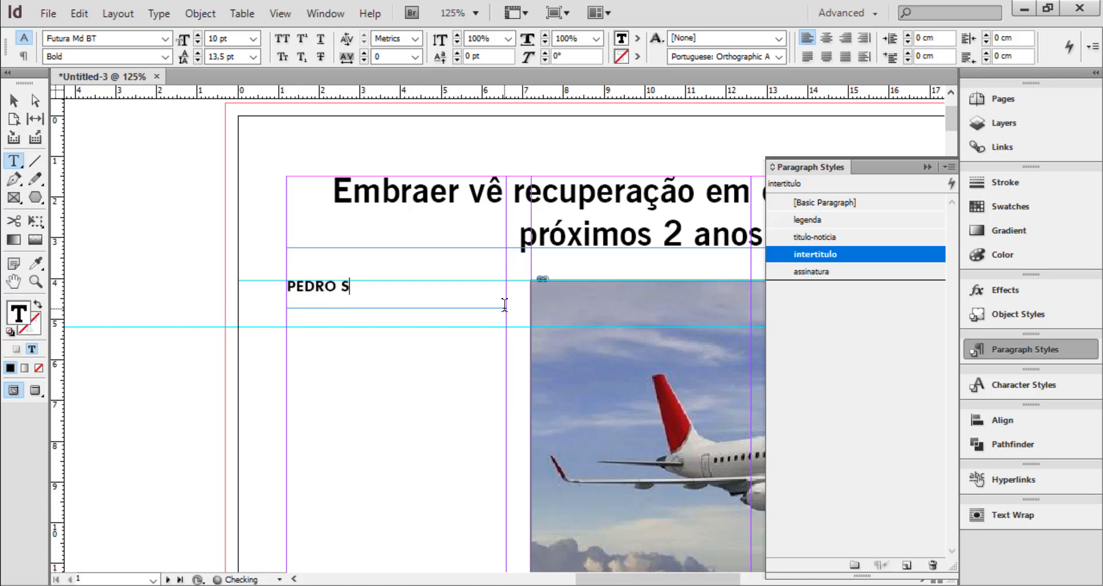
text(ILVA)
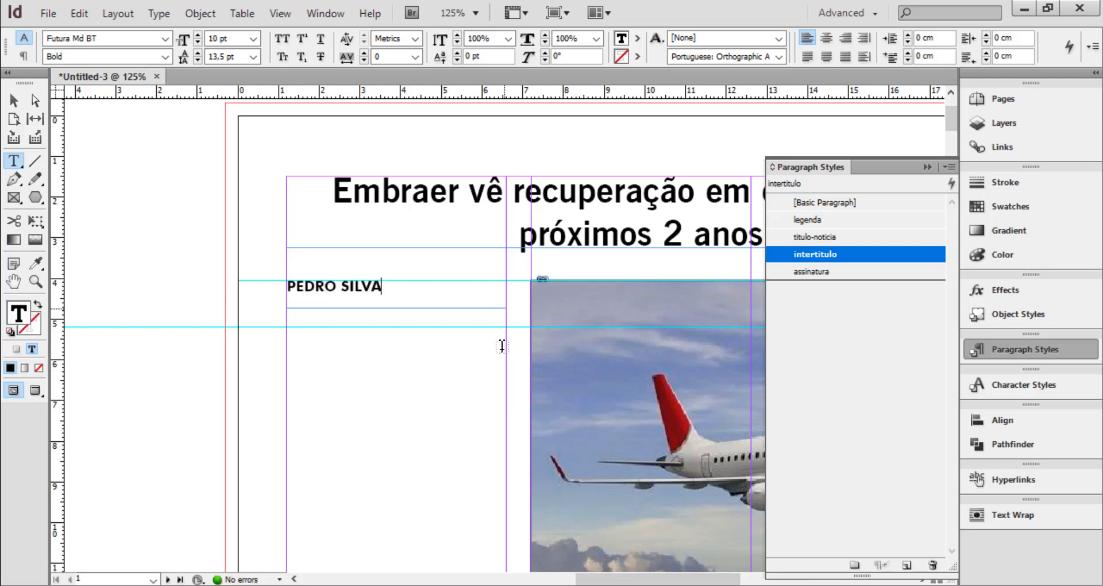
Apply the assinatura paragraph style to the author's name and deselect the frame
click(811, 272)
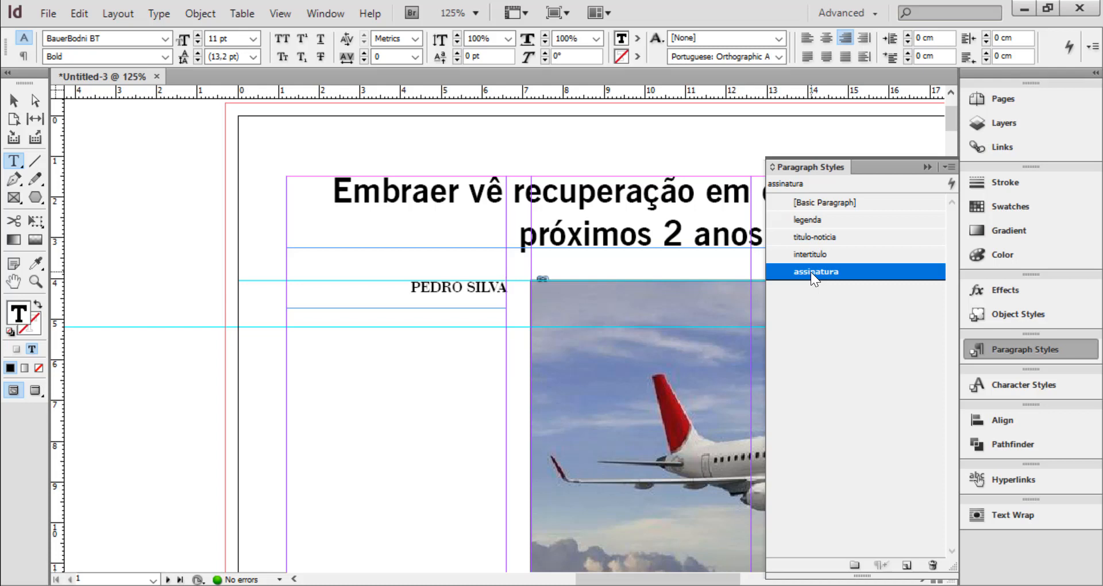
click(15, 100)
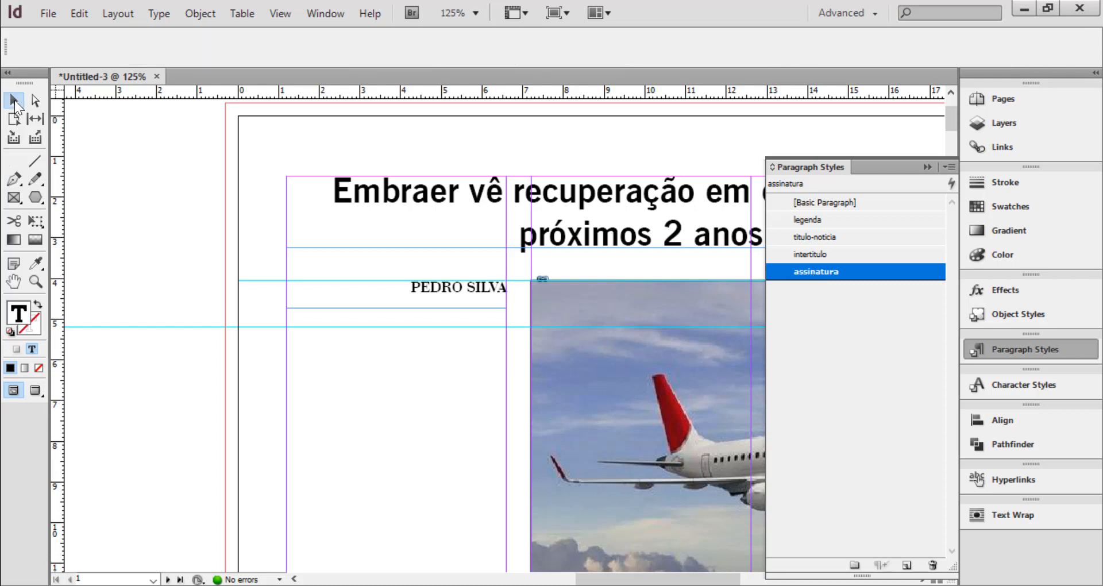
click(201, 271)
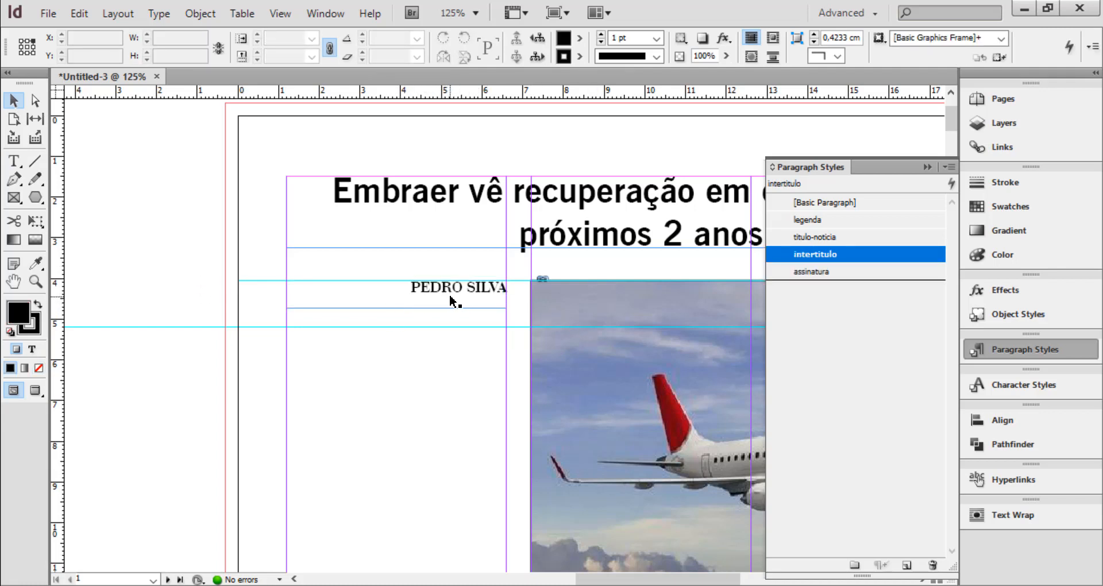
Try a separate horizontal line about 5.5 cm long beneath the author's name, and remove it
click(35, 161)
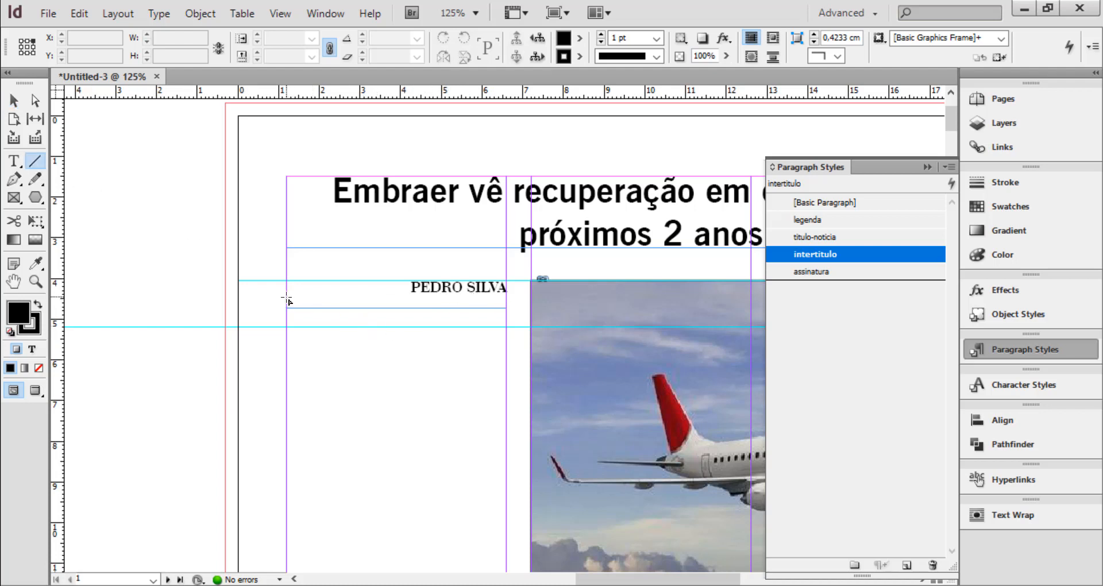
drag(287, 298, 511, 297)
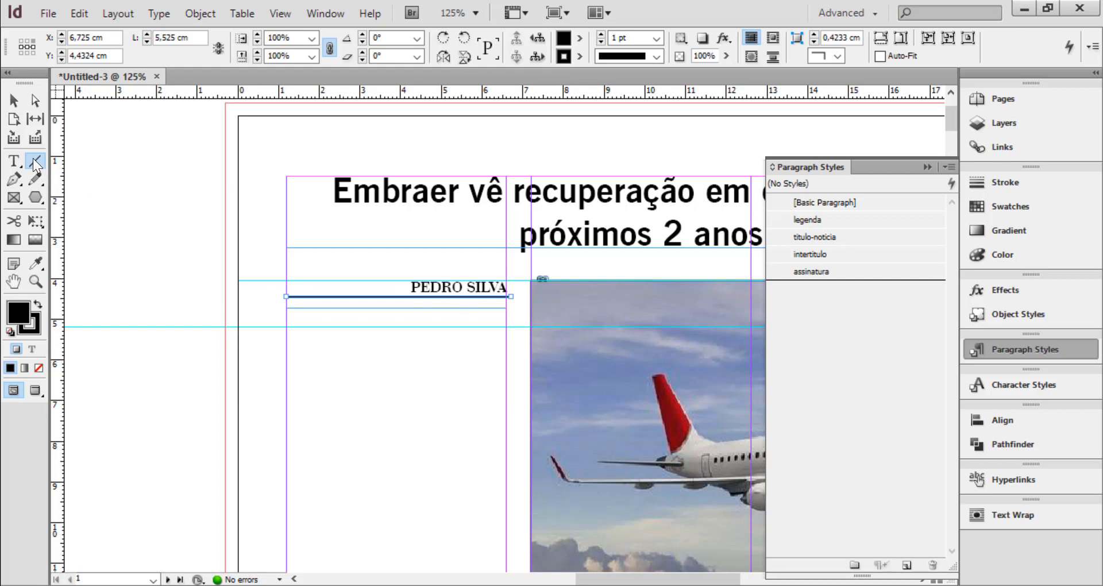
click(15, 102)
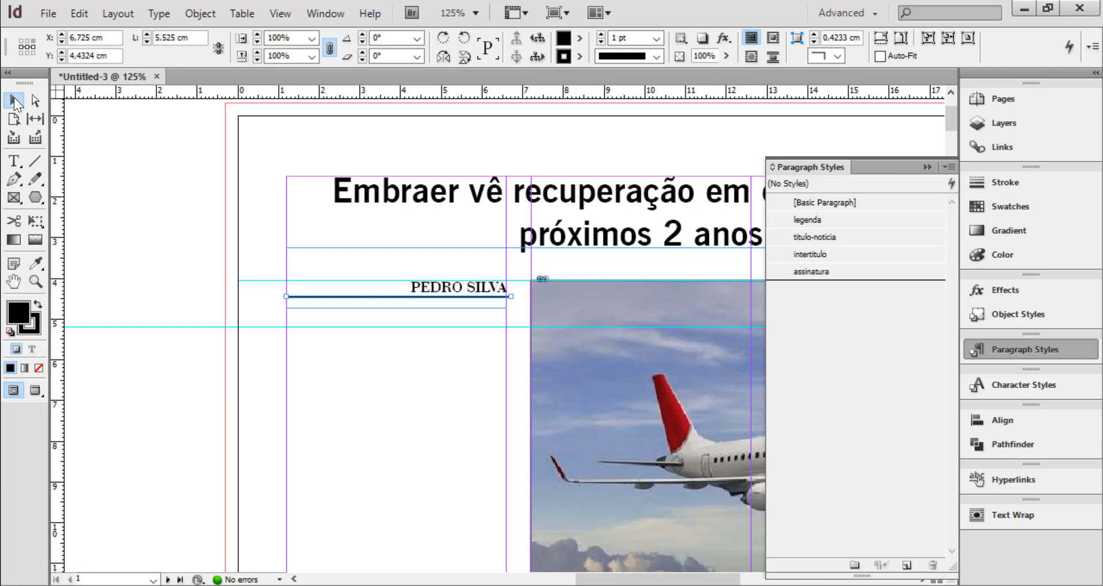
key(ctrl+shift+a)
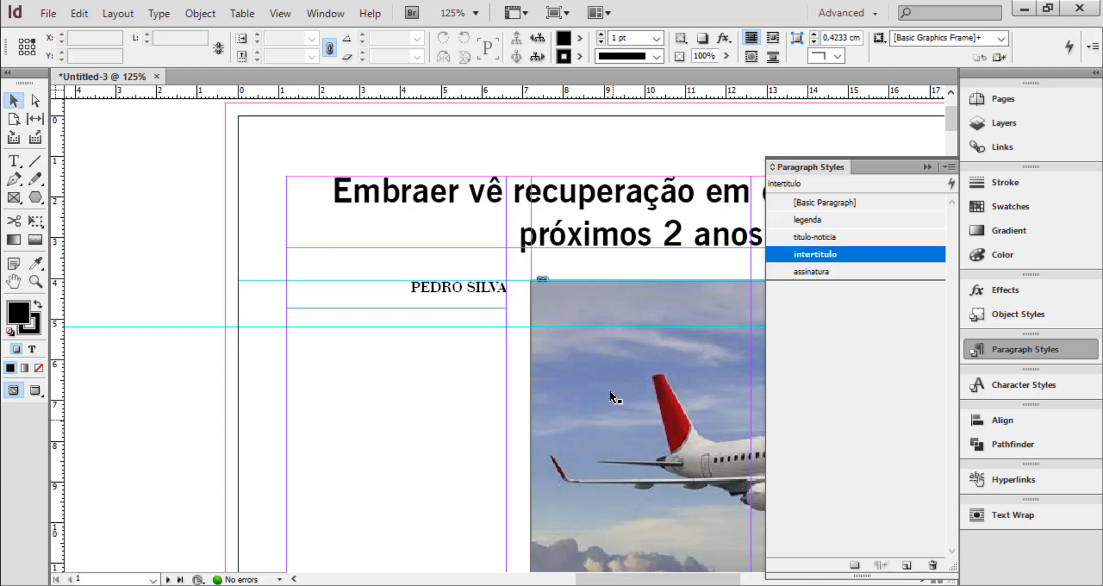
Edit the assinatura style used by the author's name and turn on Rule Below in its paragraph rules
click(450, 301)
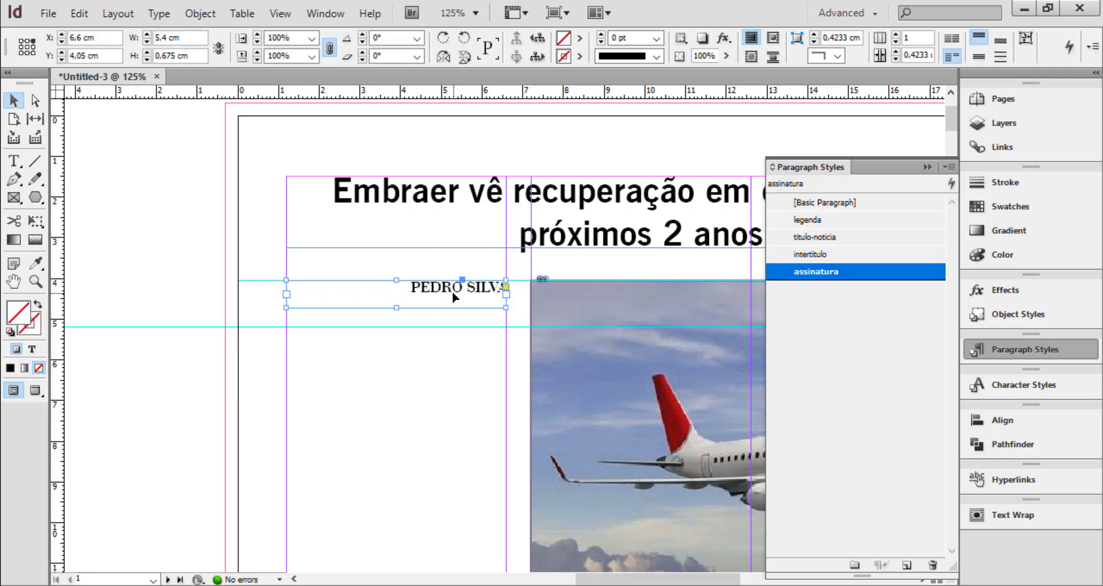
double_click(453, 289)
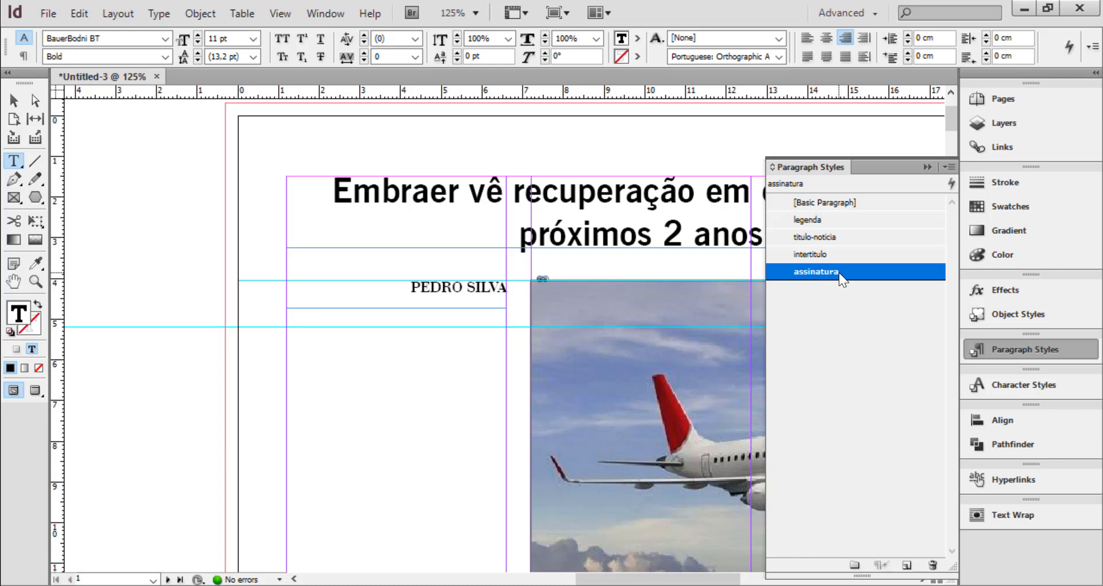
double_click(839, 273)
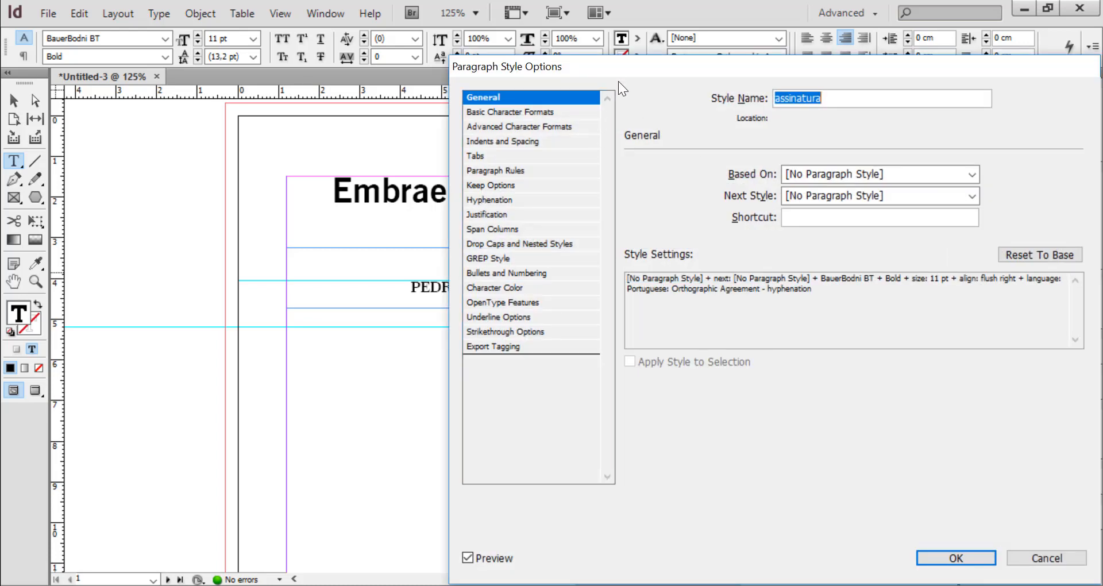
drag(620, 68, 792, 82)
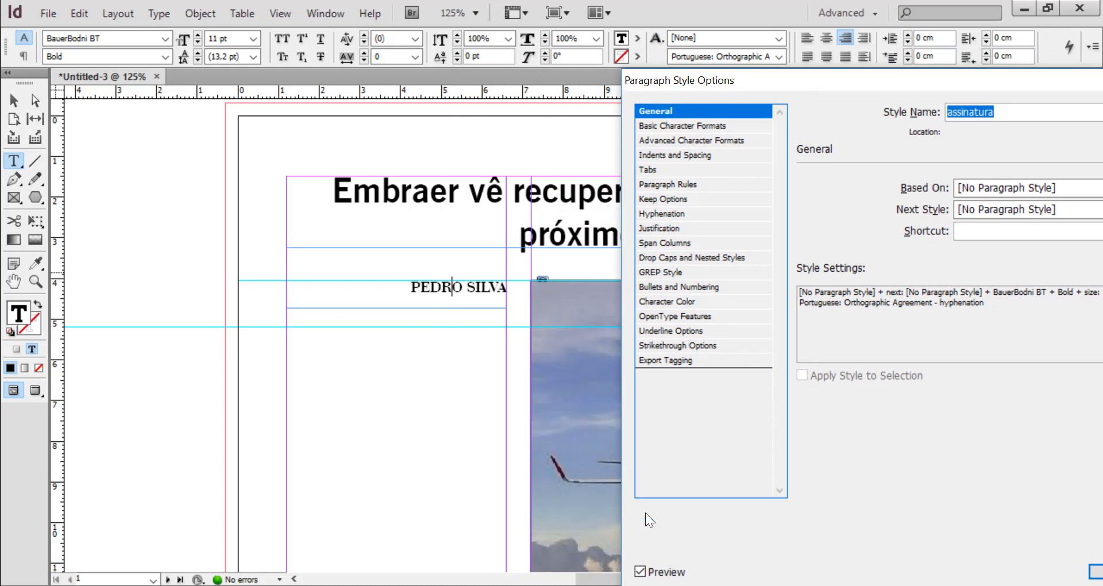
click(674, 183)
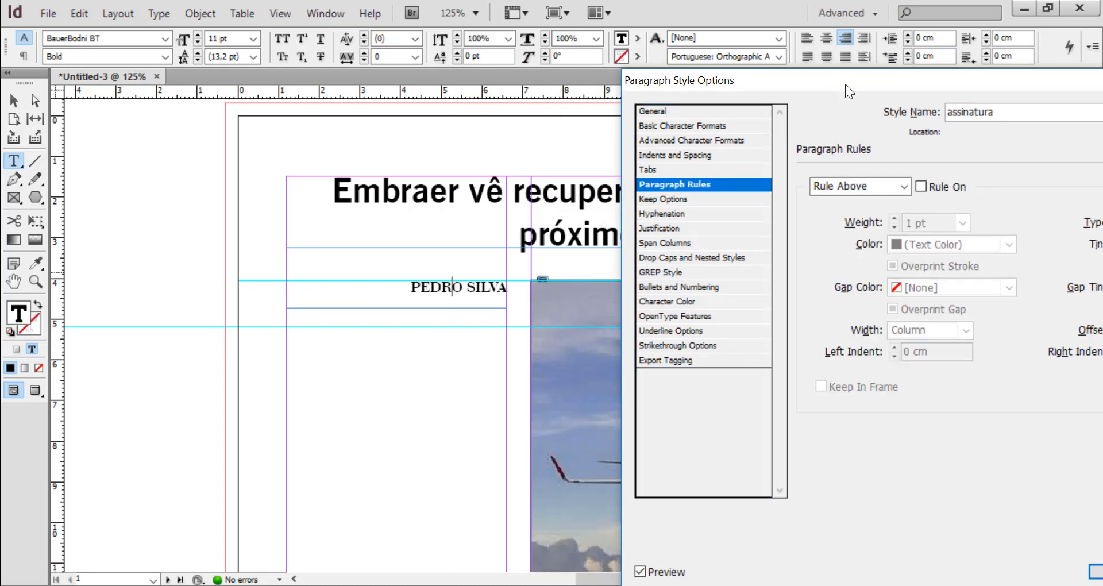
drag(846, 84, 792, 69)
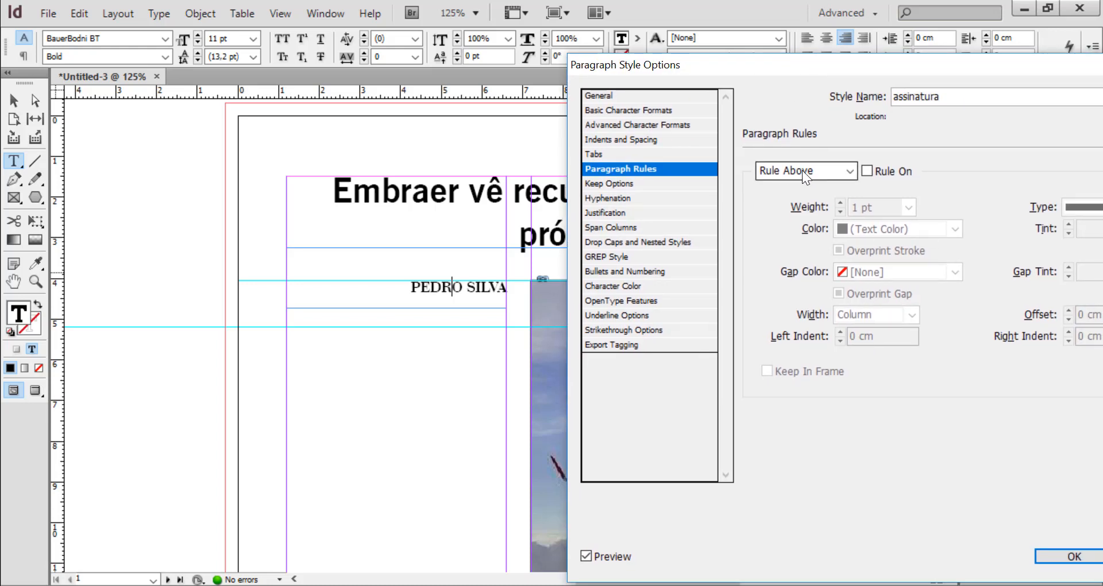
click(853, 171)
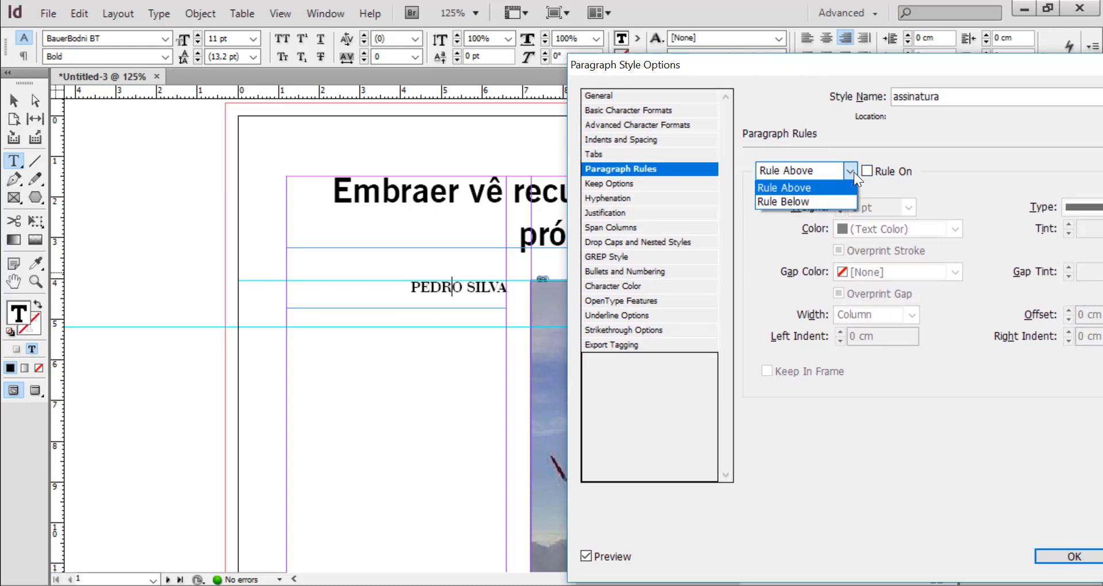
click(846, 171)
click(846, 170)
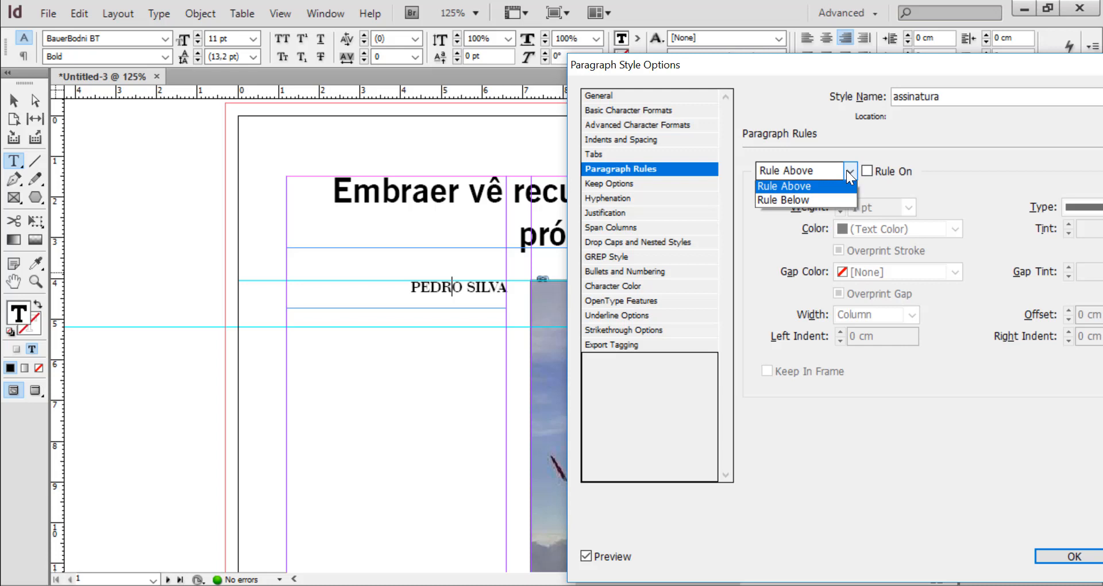
click(792, 201)
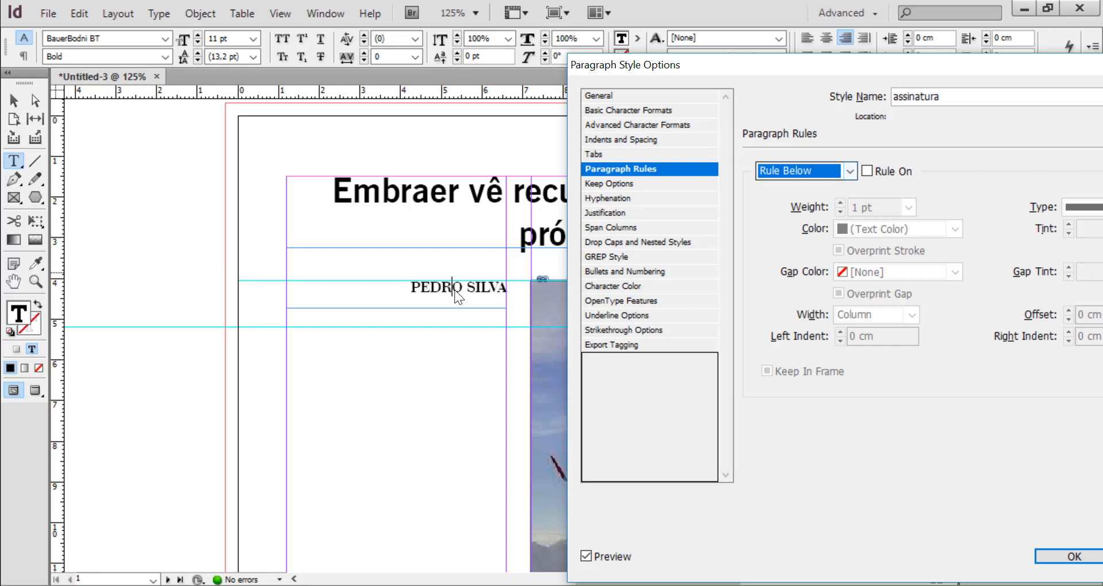
click(867, 171)
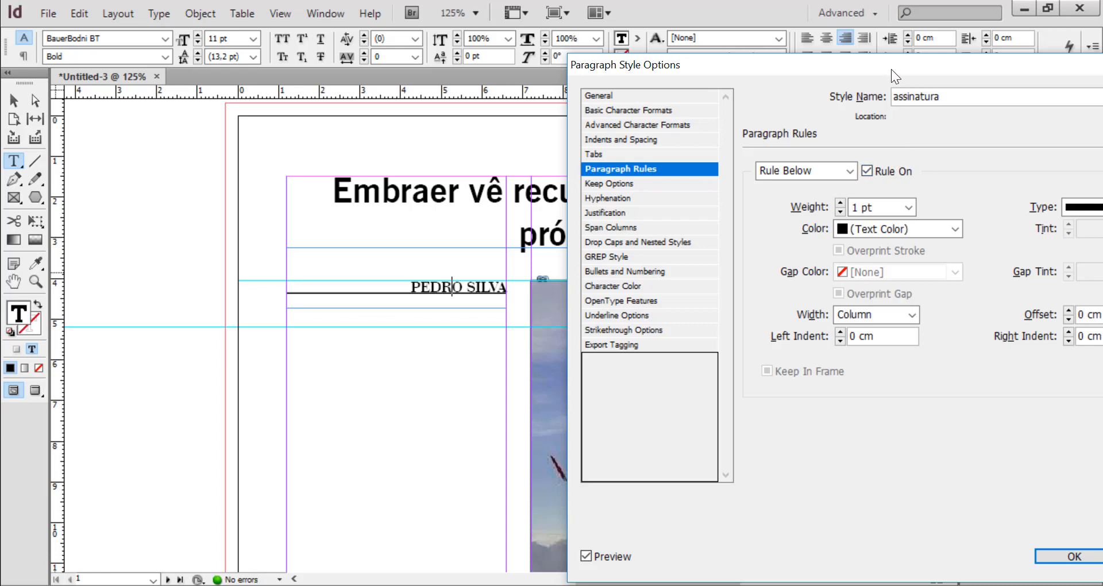
Try a weight of 0,75 pt for the style's Rule Below, and set it back to 1 pt
drag(891, 69, 869, 68)
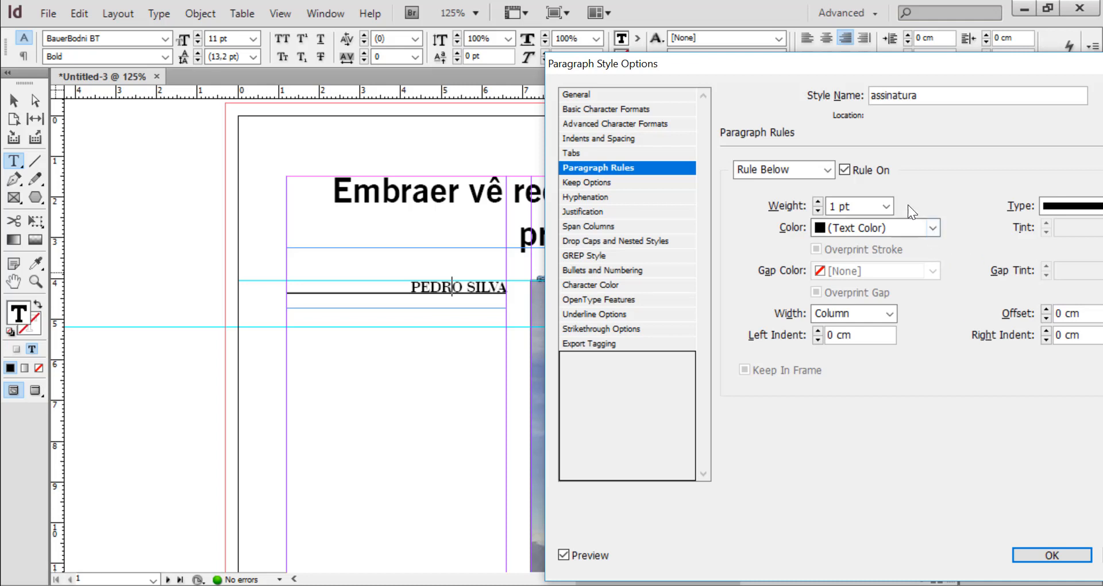
click(888, 208)
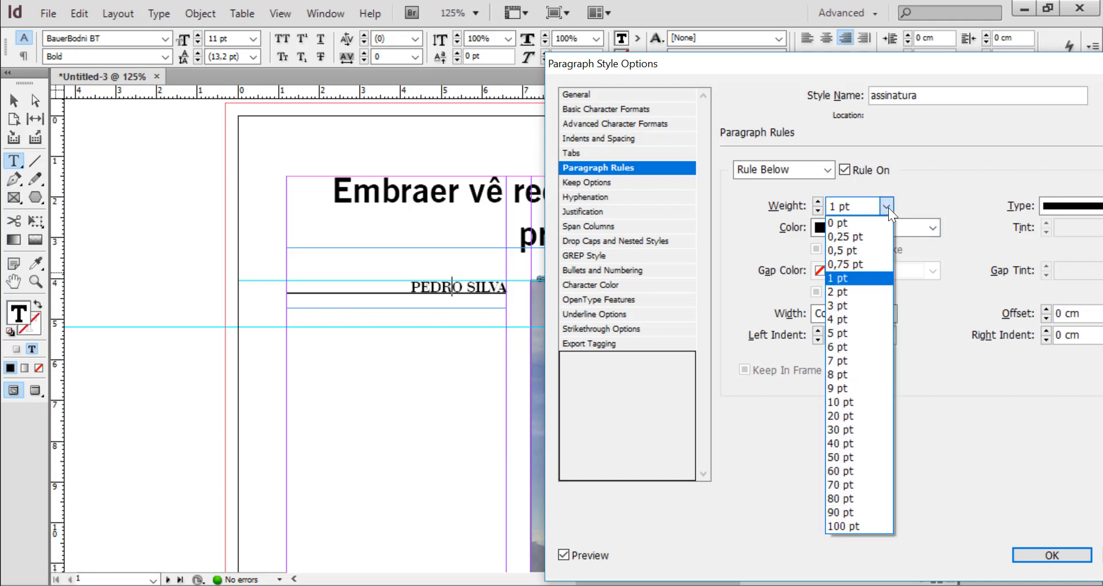
click(853, 264)
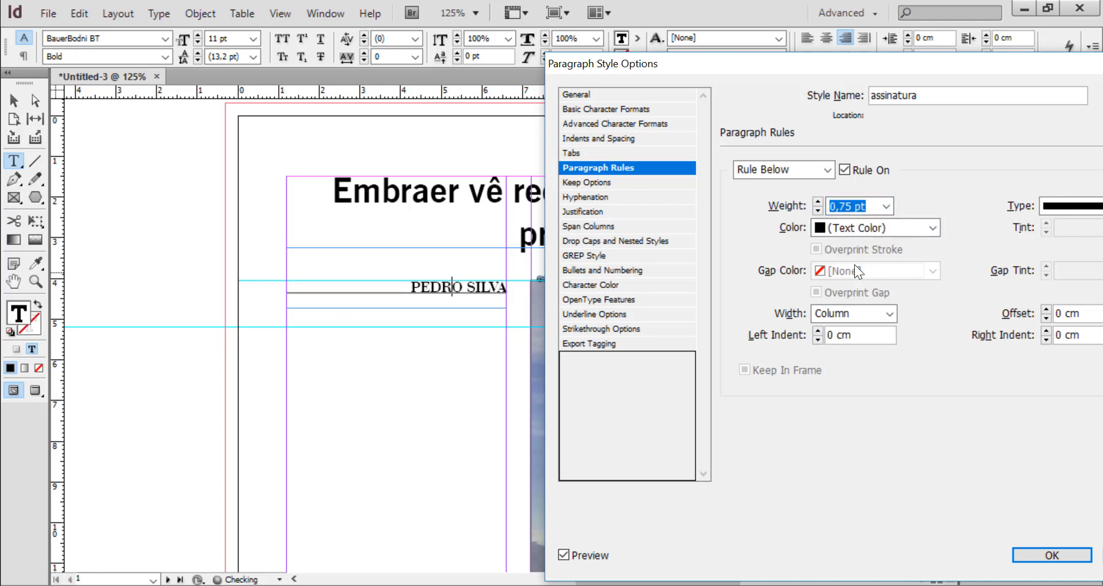
click(887, 205)
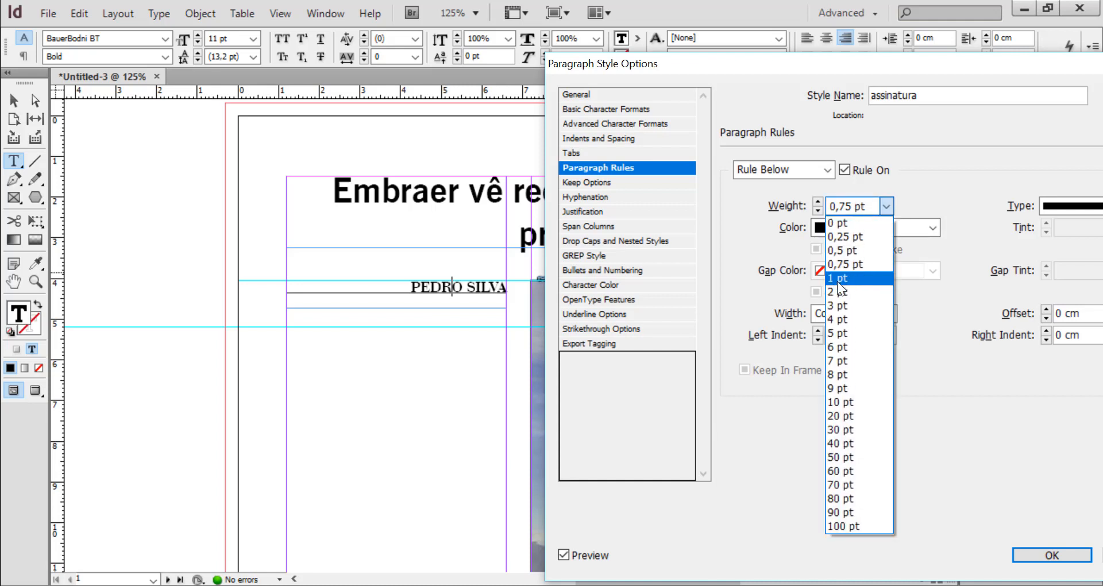
click(836, 281)
Choose Solid as the line type of the assinatura style's Rule Below
drag(1005, 66, 964, 56)
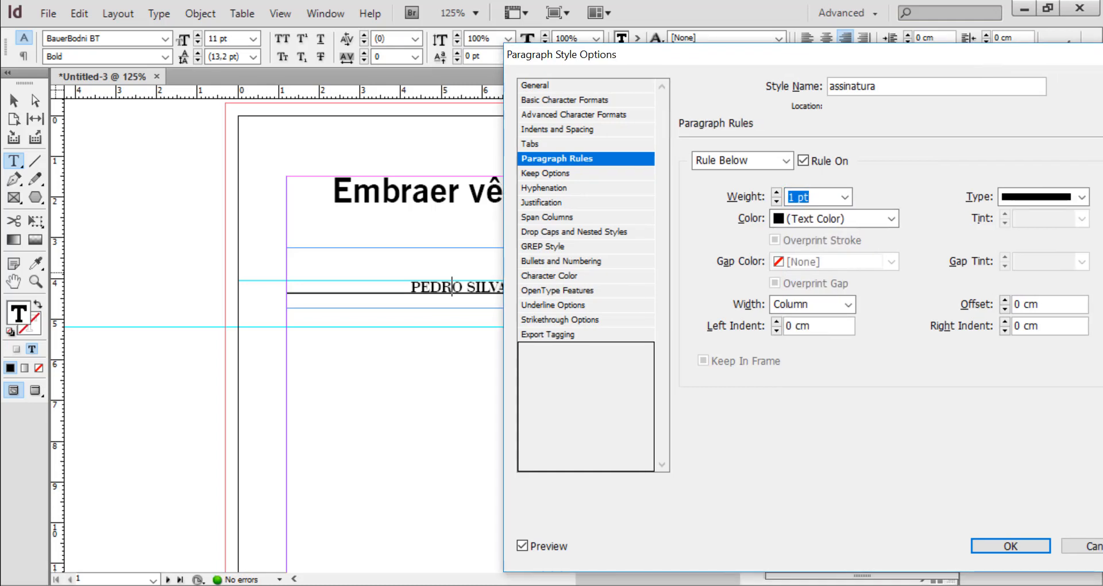
click(1083, 201)
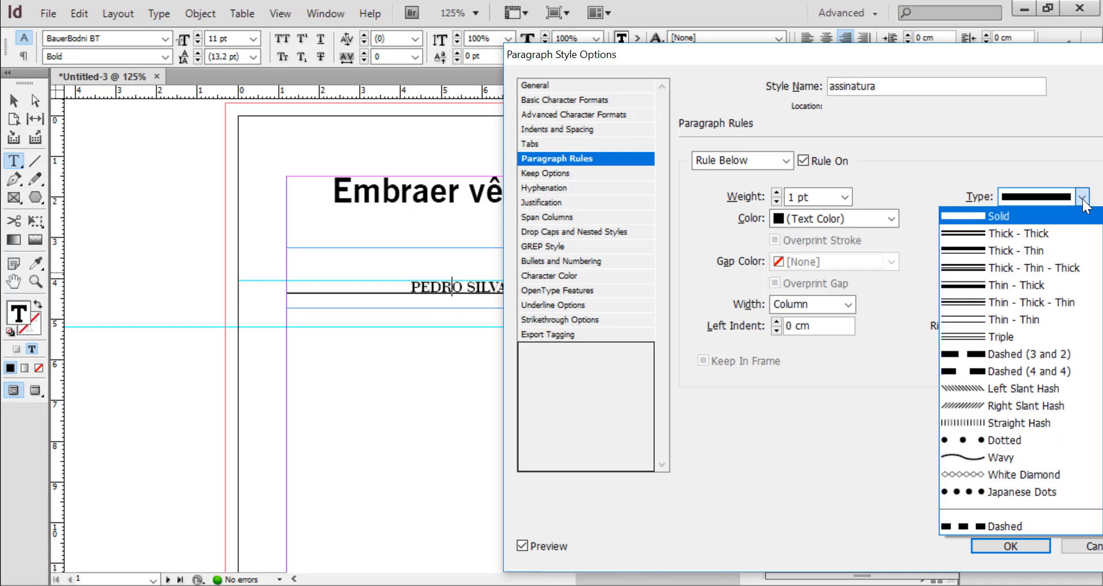
click(1069, 216)
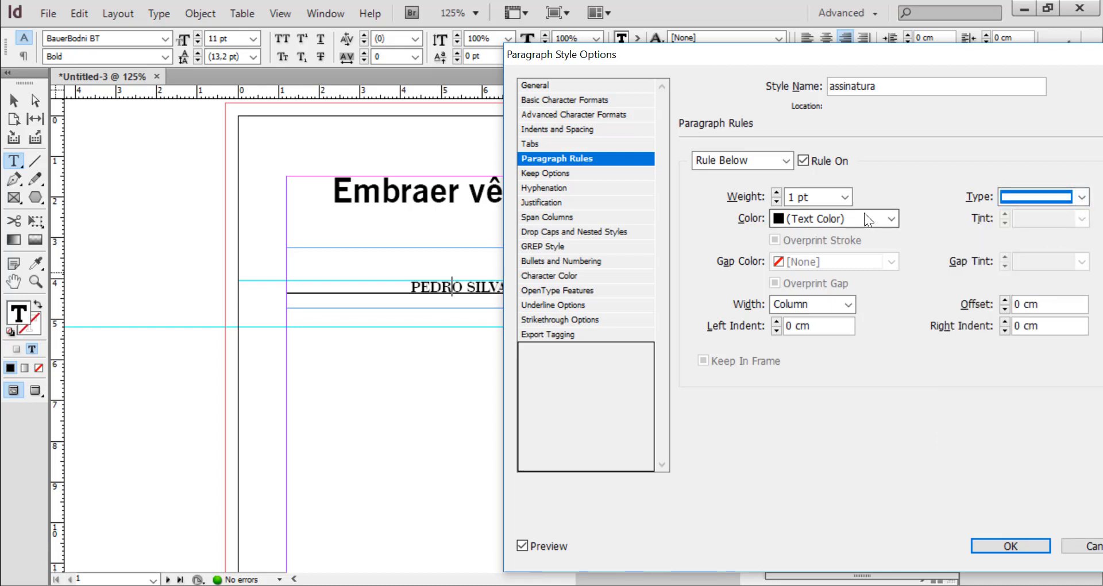
Try the red C=15 M=100 Y=100 K=0 swatch on the Rule Below, and set its color to [Black]
click(894, 219)
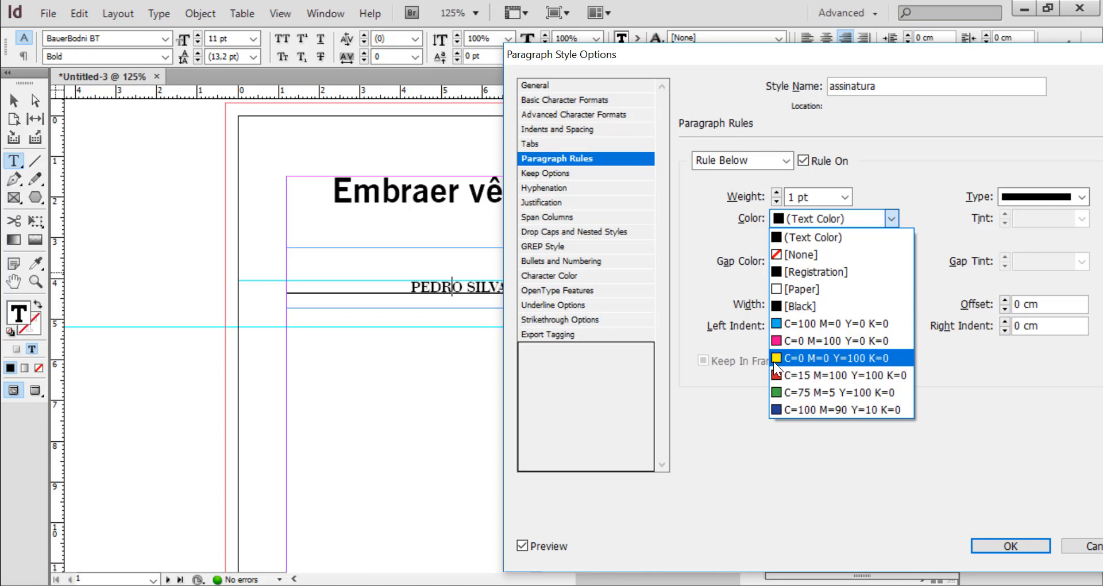
click(777, 375)
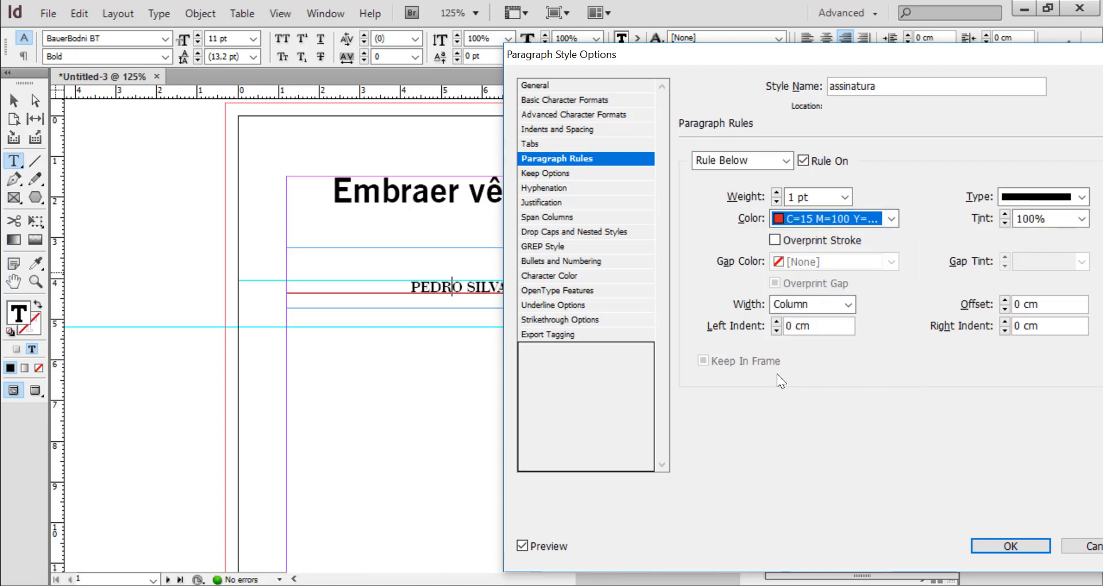
click(889, 219)
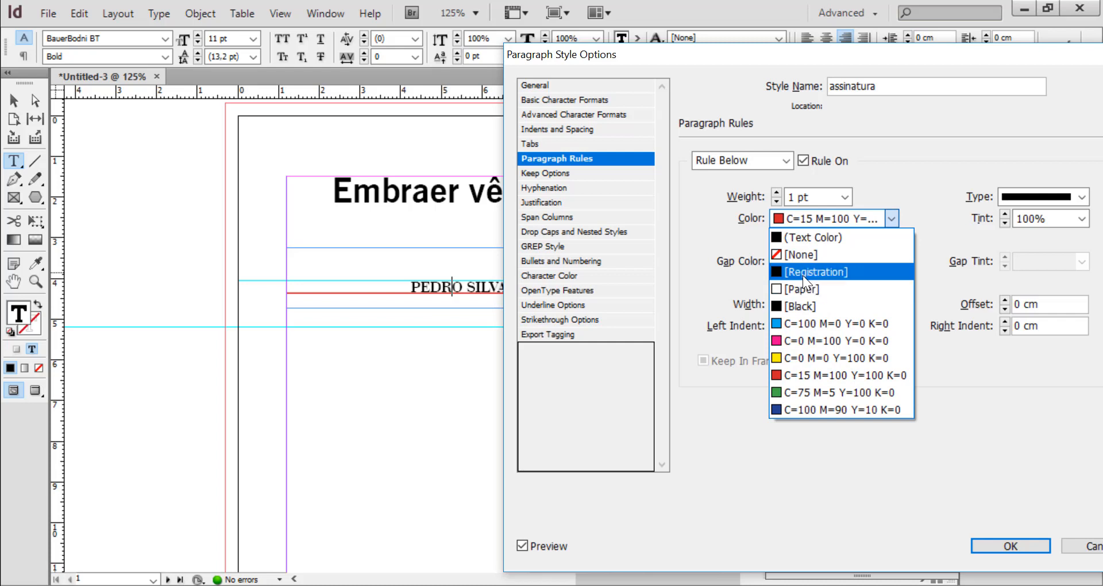
click(794, 303)
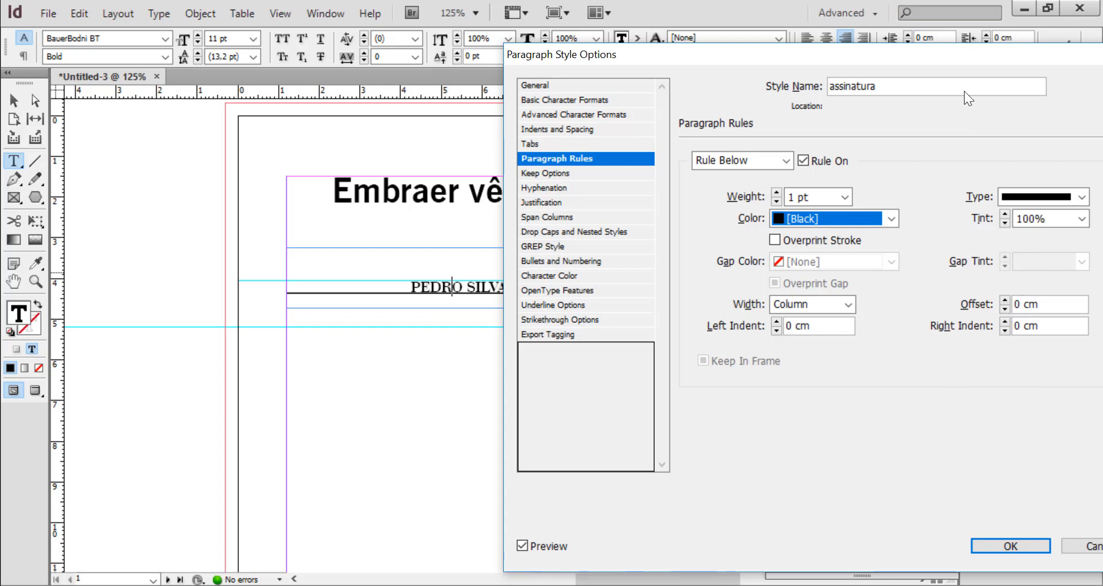
Try an offset of 0,2 cm for the Rule Below under the author's name
drag(972, 53, 1003, 55)
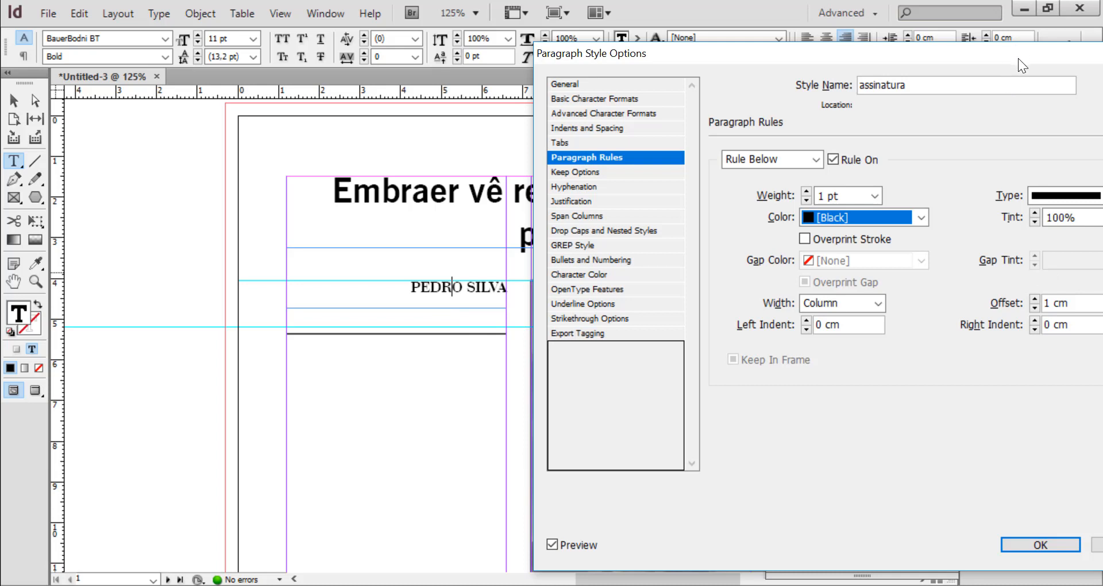
drag(1008, 55, 977, 42)
click(971, 289)
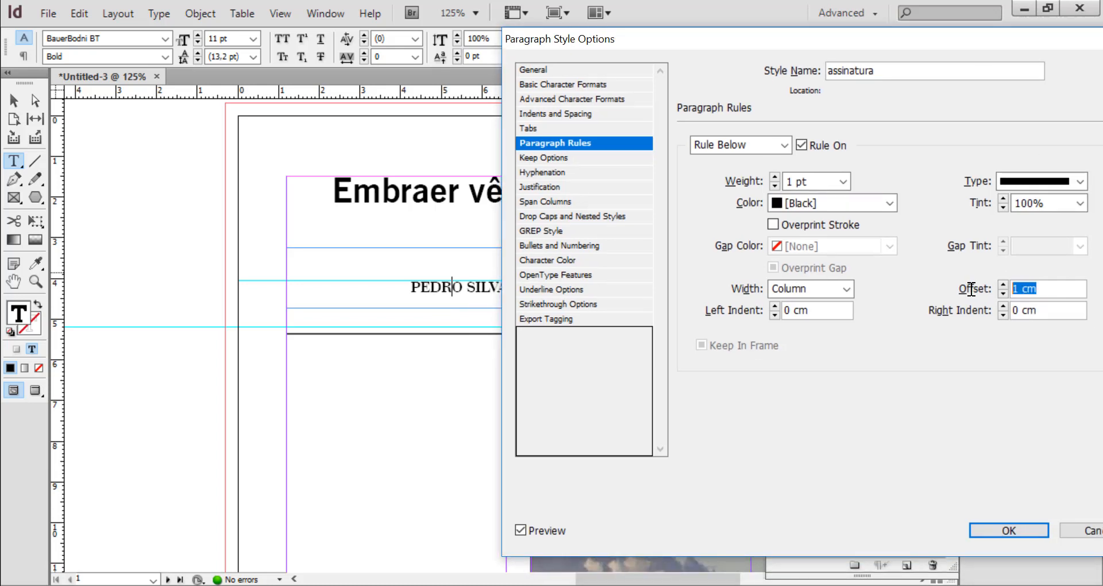
text(0,2)
click(1046, 311)
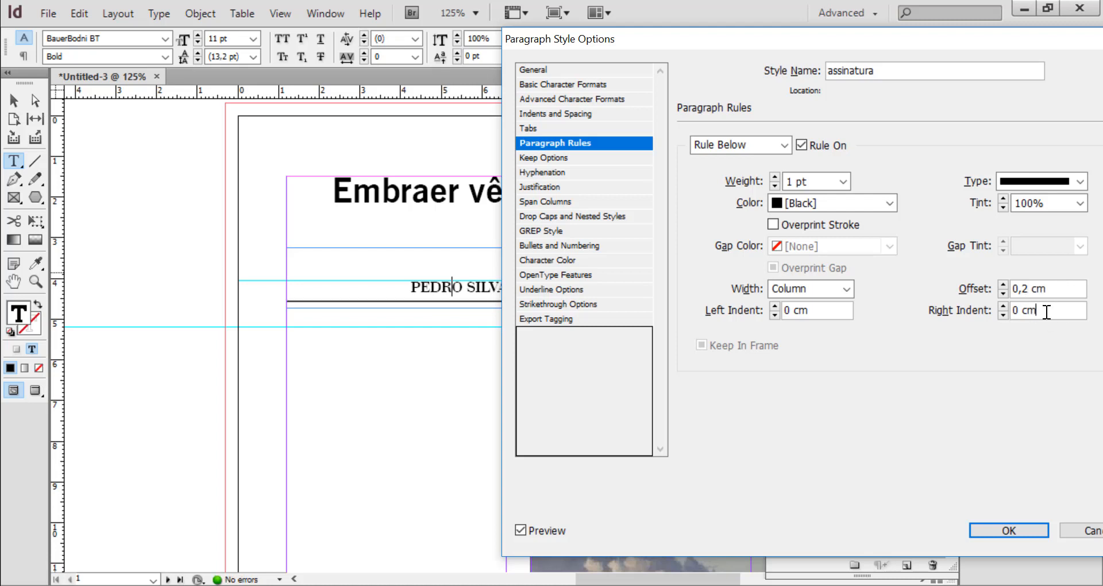
Set the offset of the assinatura style's Rule Below to 0,1 cm
drag(965, 36, 1021, 37)
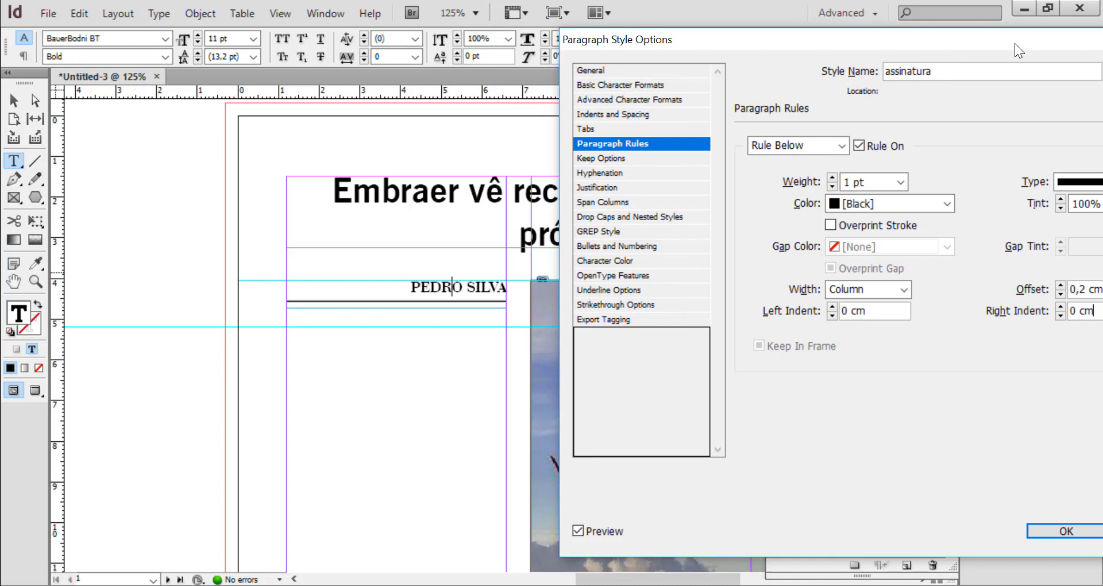
click(1085, 290)
key(BackSpace)
text(1)
click(871, 314)
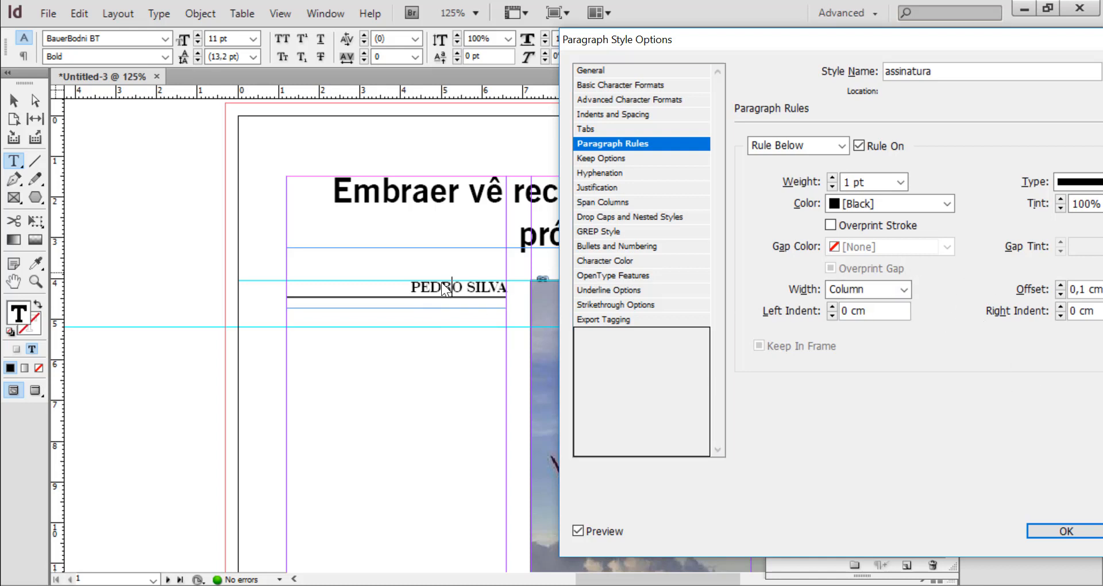
Try the Text width on the assinatura style's Rule Below, and set the width back to Column
click(907, 290)
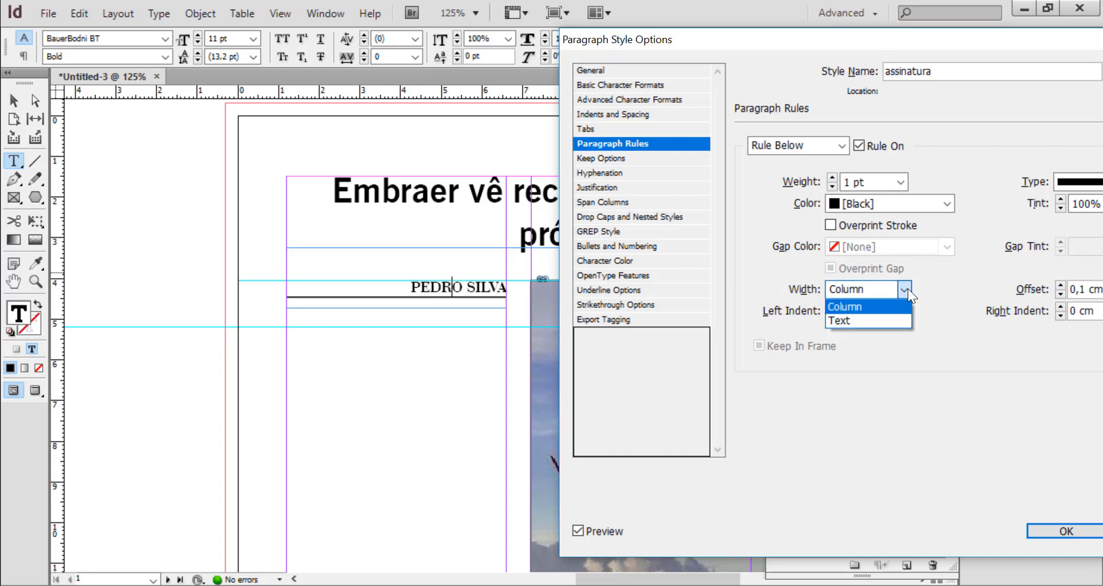
click(853, 321)
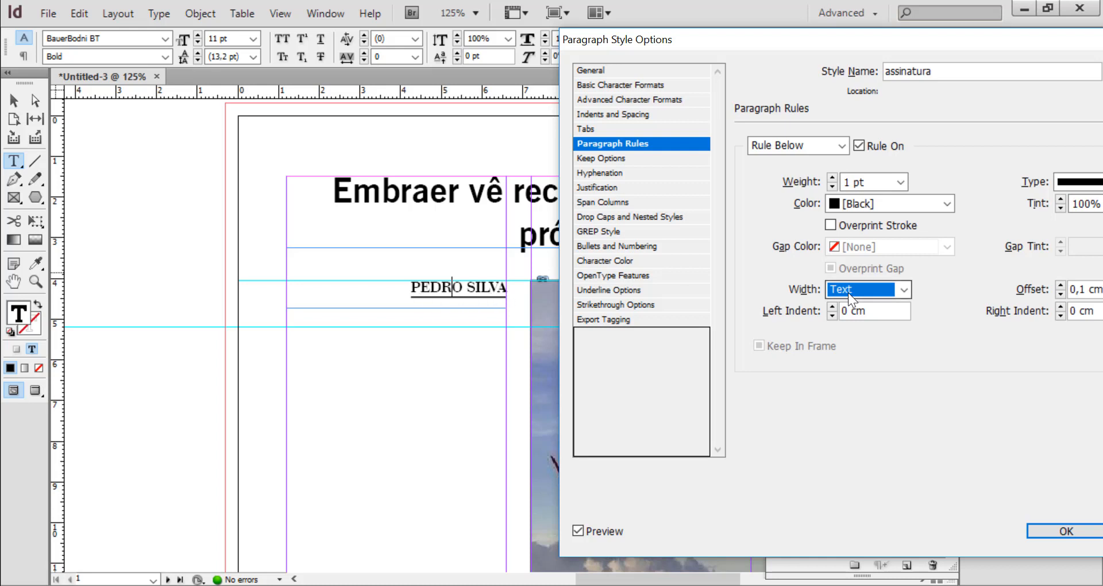
click(906, 290)
click(861, 306)
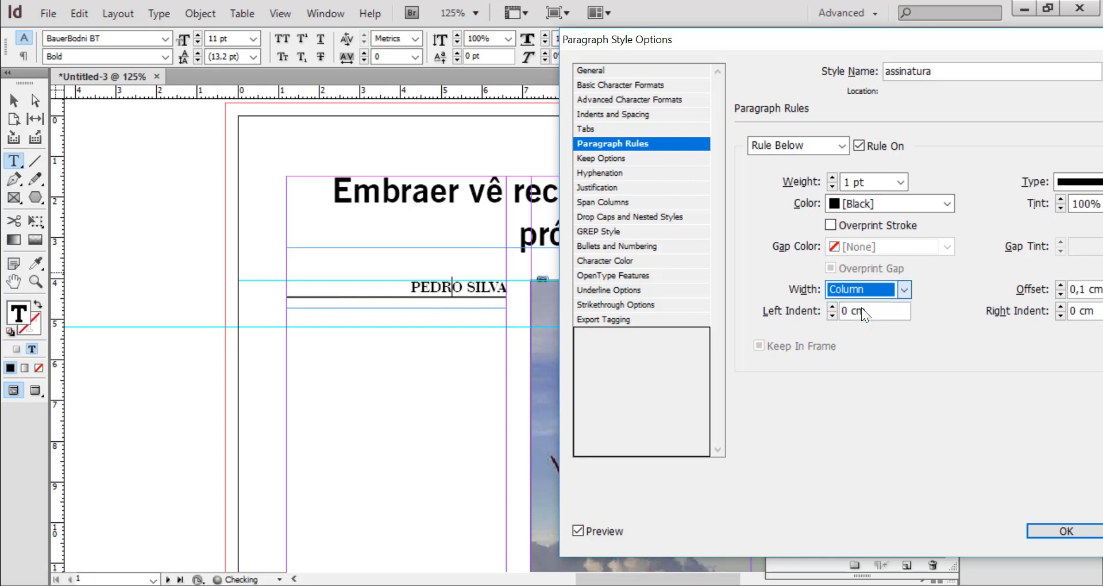
Accept the assinatura style's rule settings and put the paragraph style list away
click(12, 101)
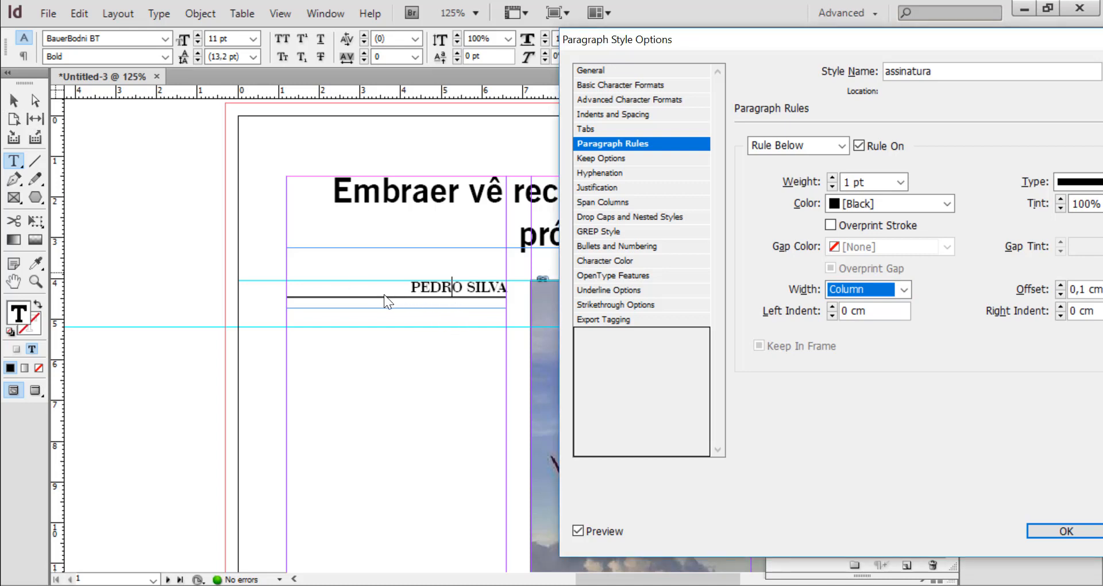
drag(851, 39, 553, 23)
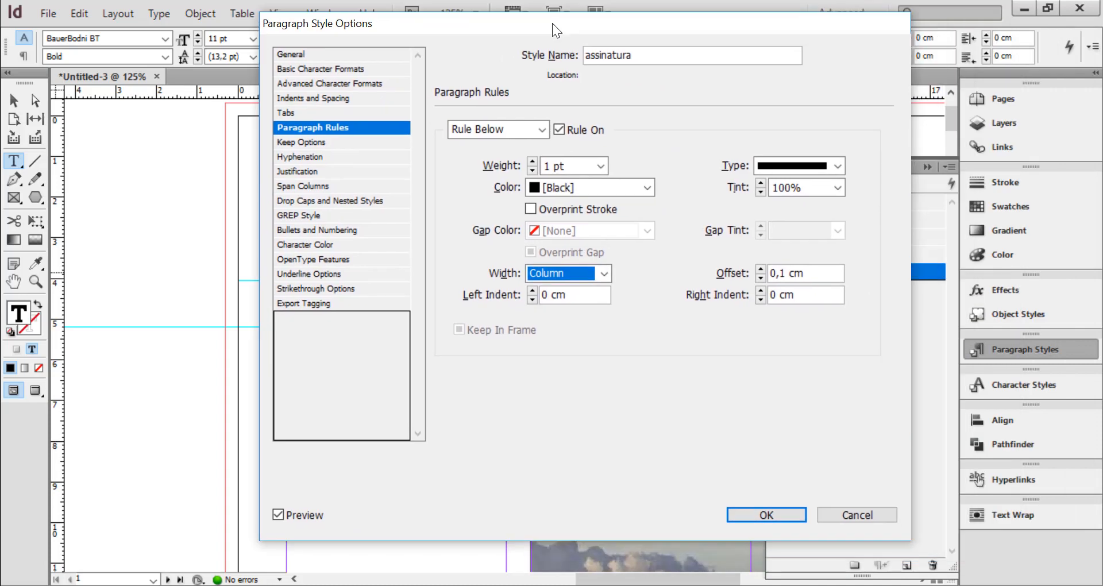
click(761, 510)
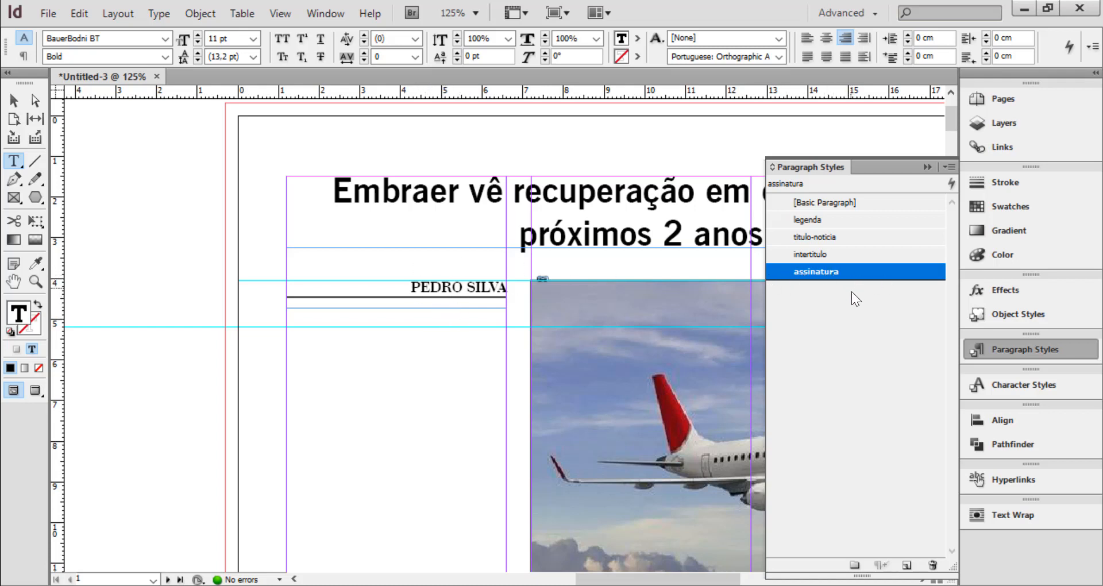
click(927, 167)
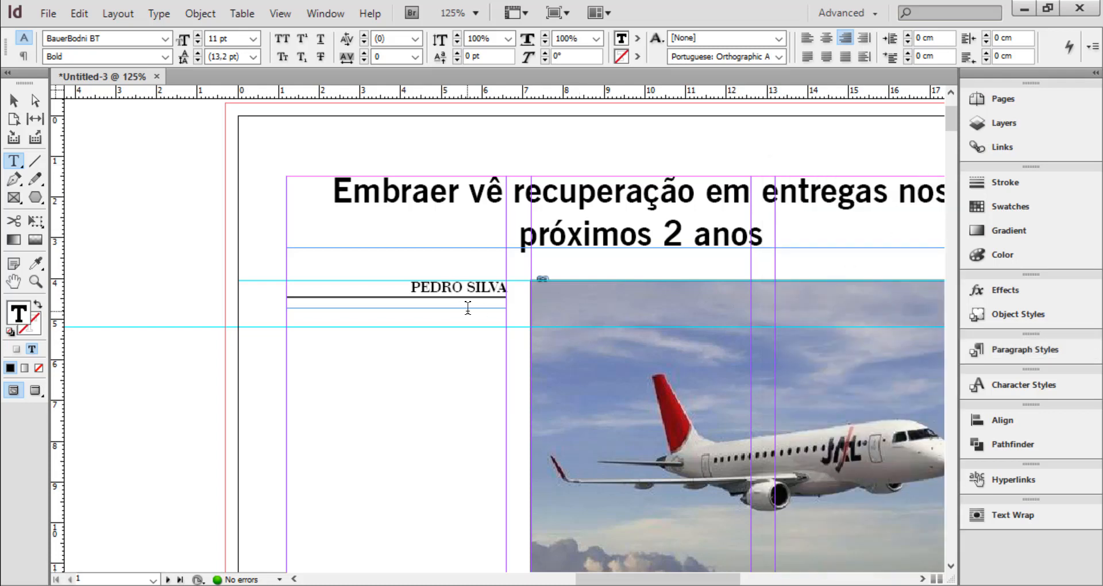
Place noticia-intertitulos.docx from the revista-zoom folder in the first column, starting at the guide below the byline
key(ctrl+0)
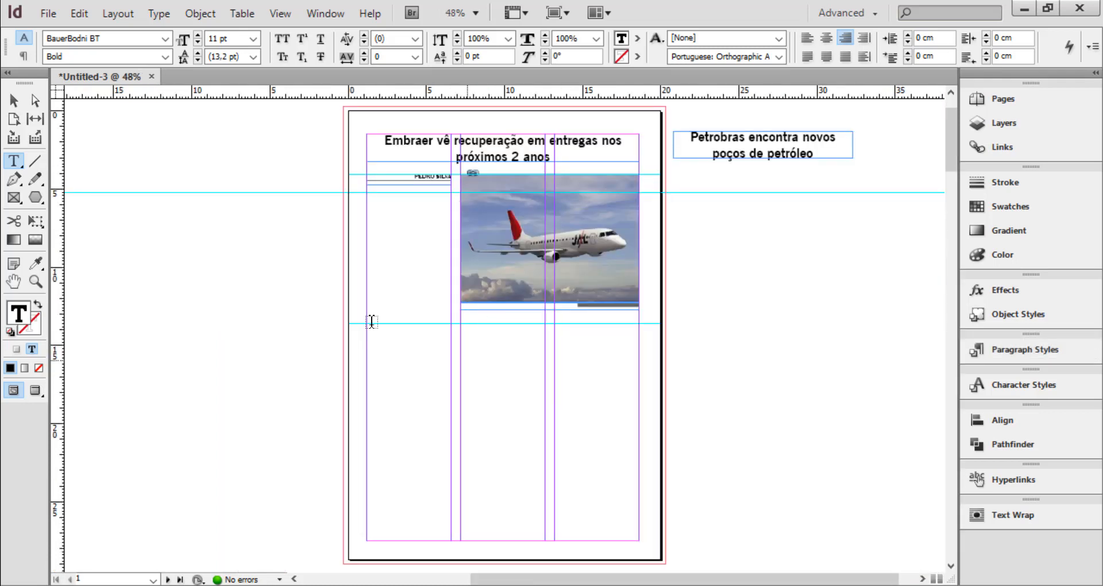
click(13, 100)
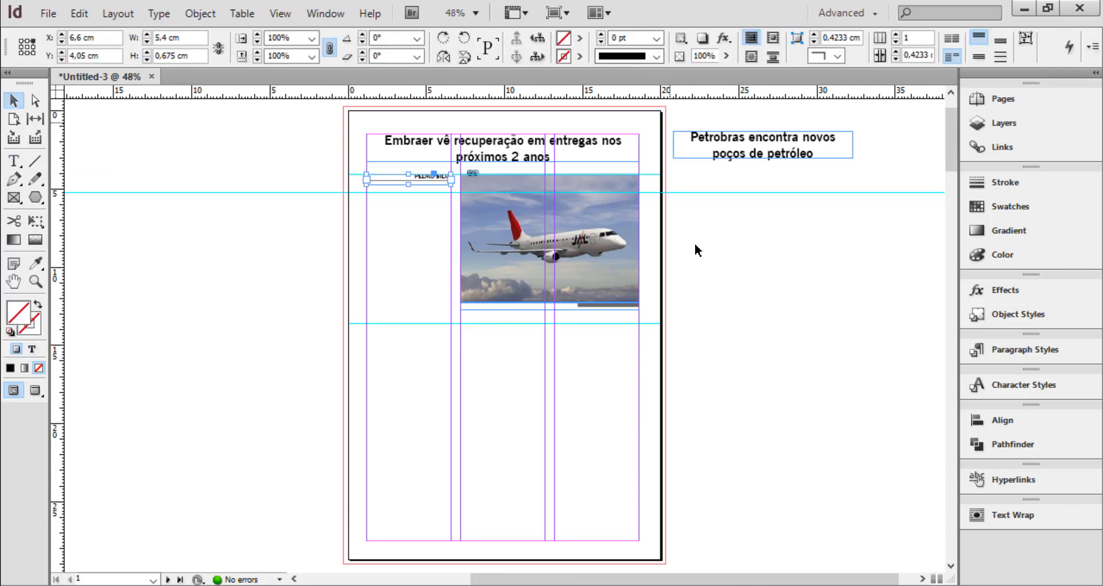
click(428, 236)
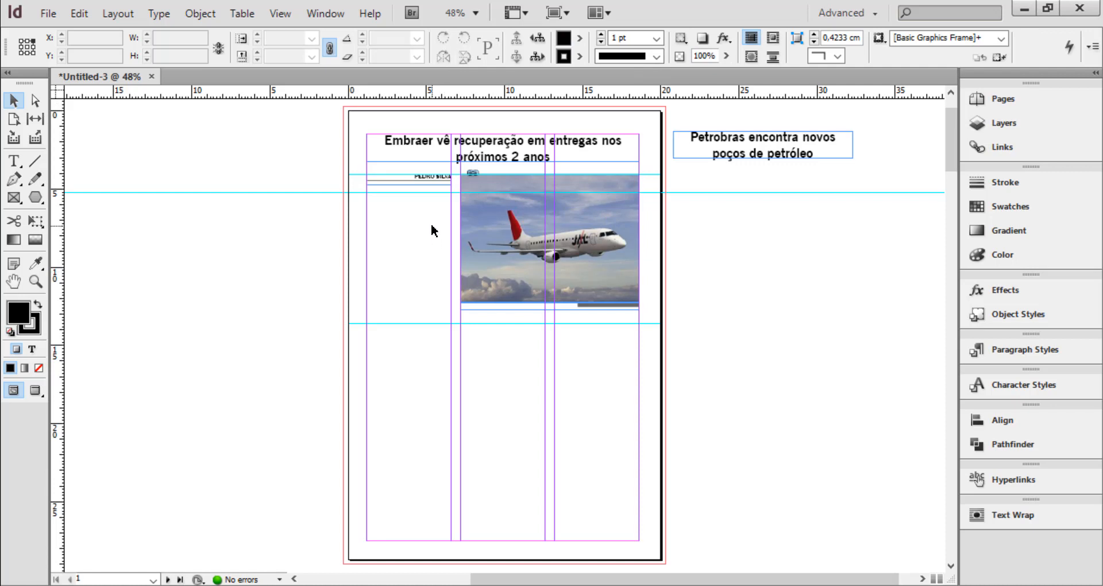
click(51, 15)
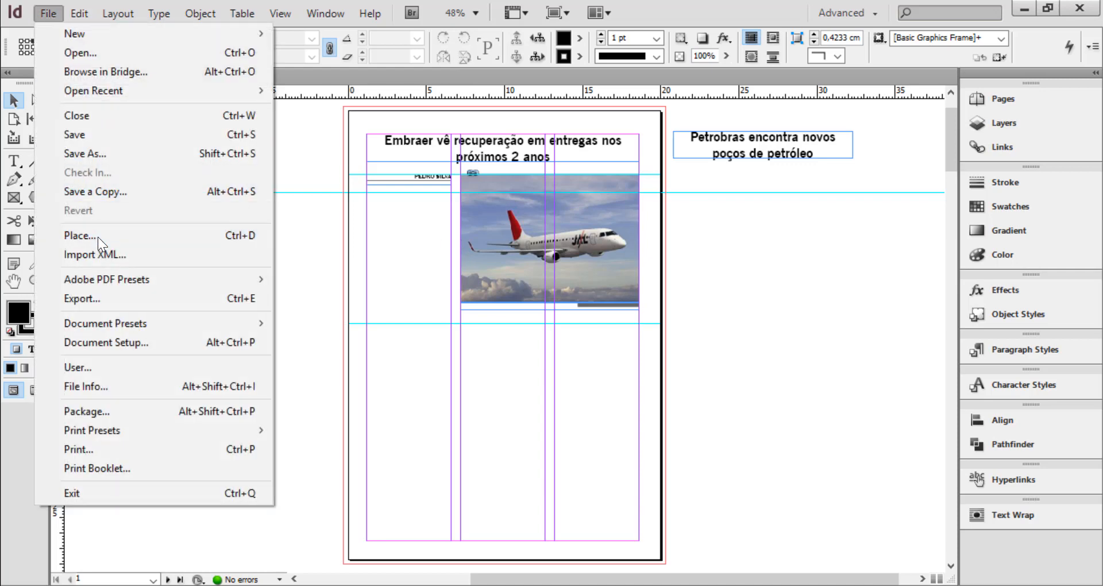
click(80, 236)
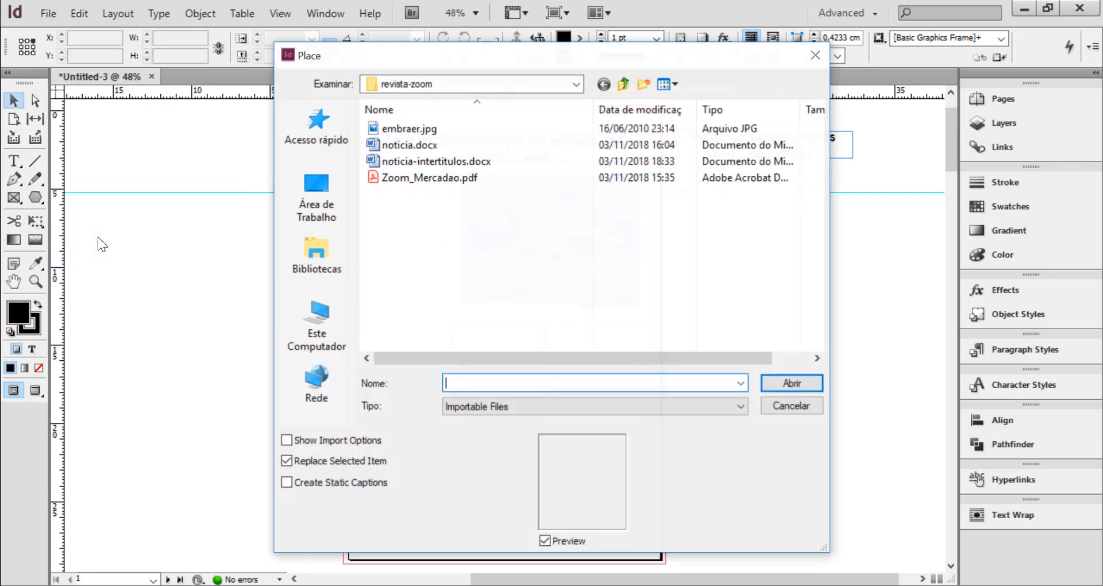
click(407, 161)
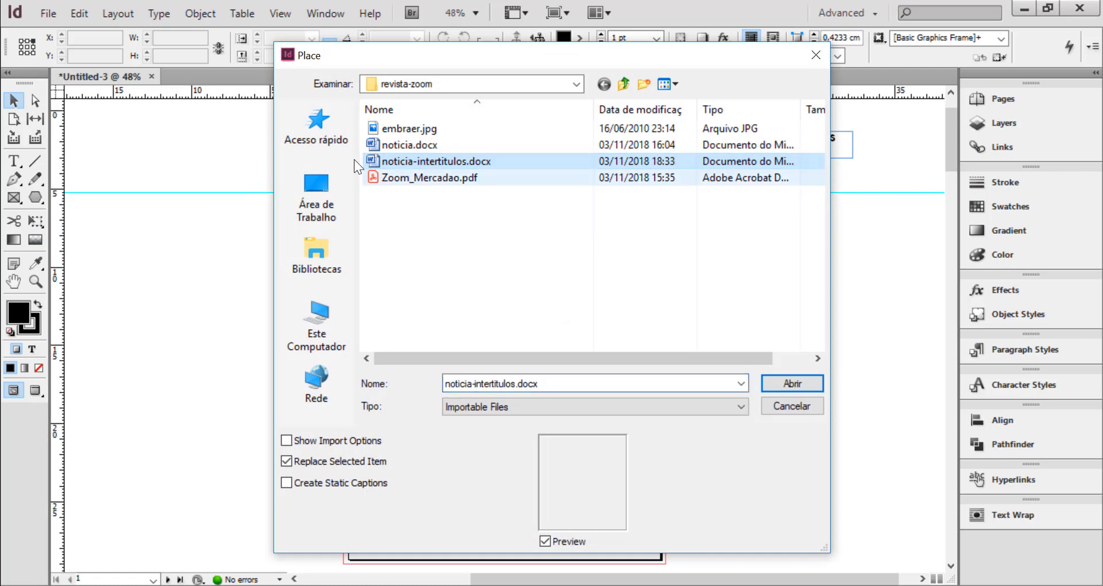
double_click(442, 160)
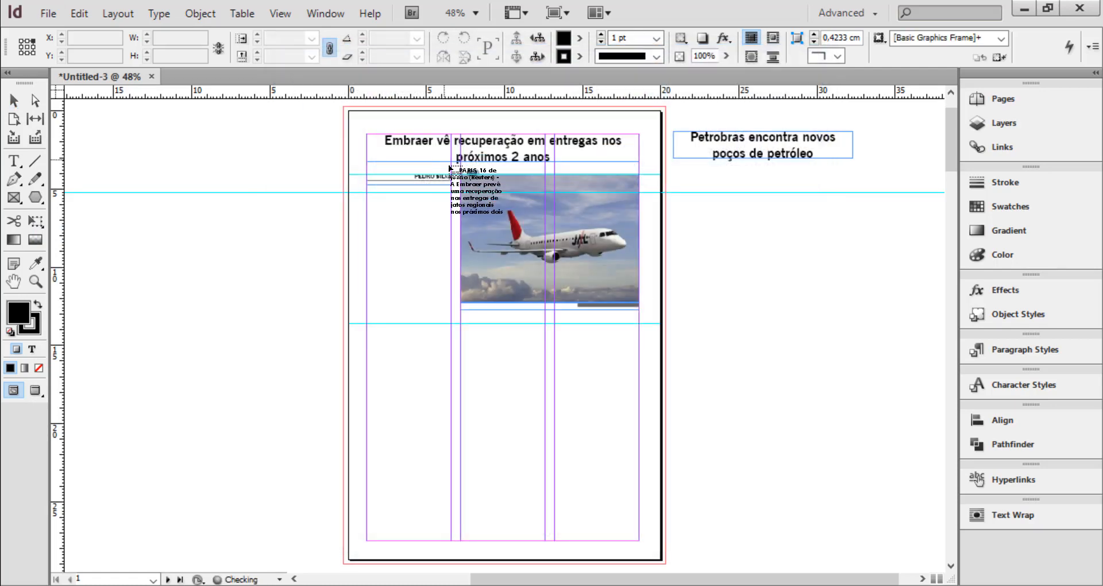
click(369, 198)
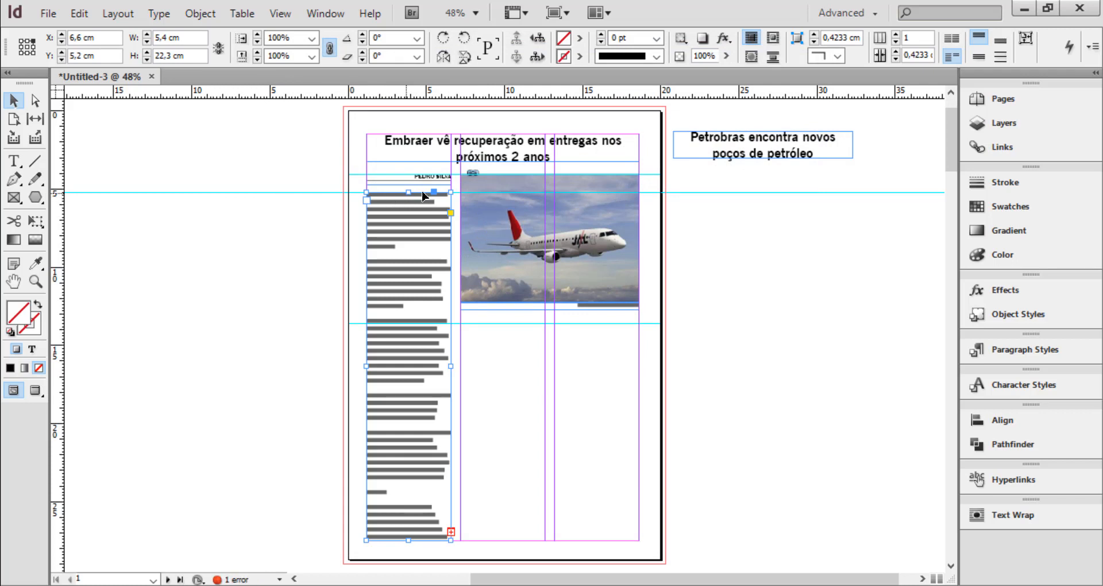
Flow the article's overset text into the second and third columns, starting at the guide below the photo caption
click(451, 533)
click(463, 325)
click(543, 531)
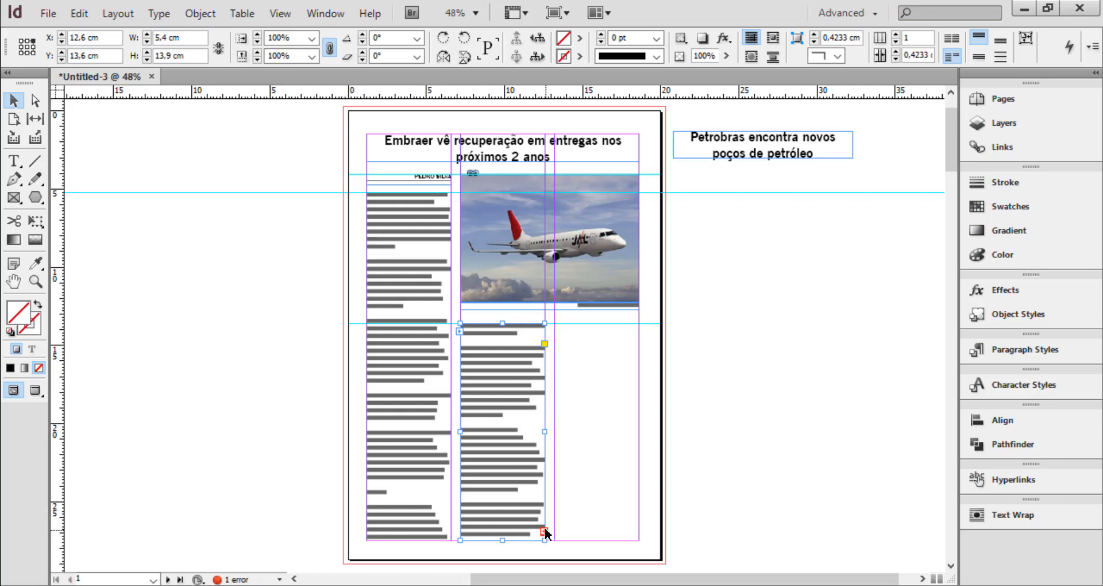
click(556, 331)
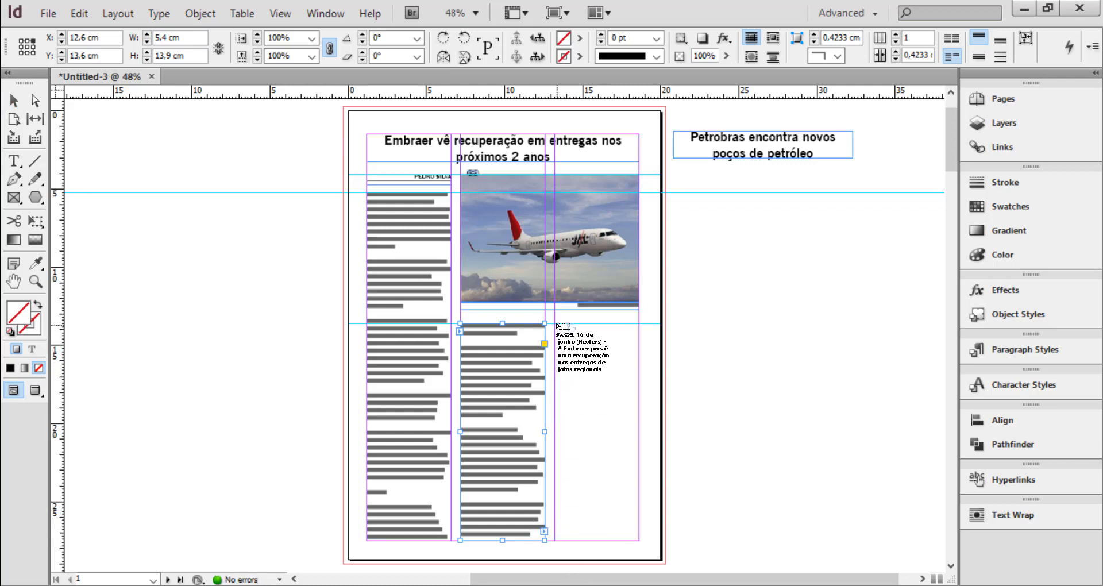
click(555, 327)
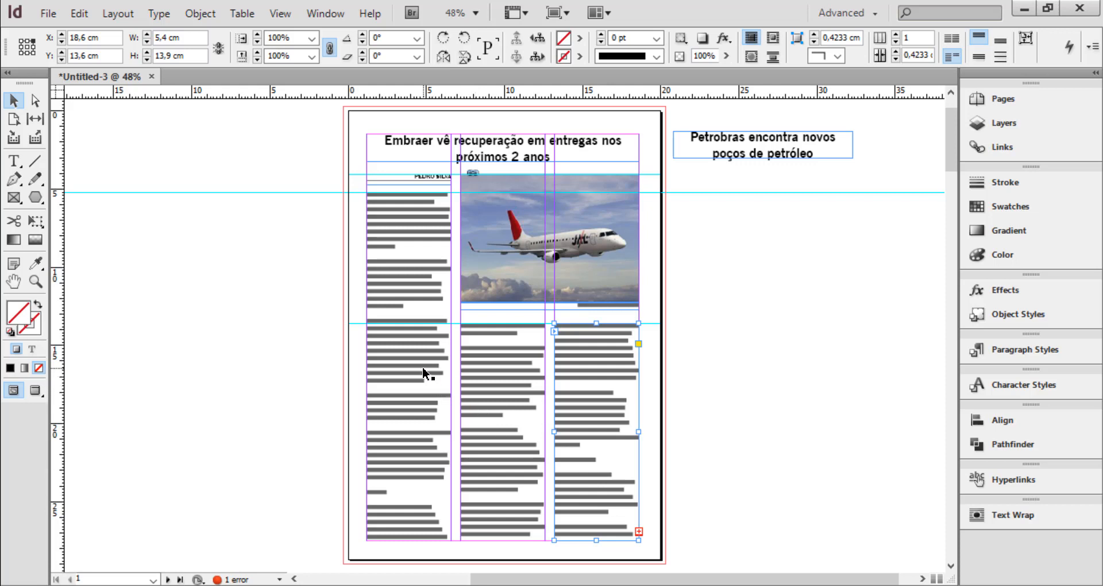
Select the whole article text, check which paragraph style it uses, and deselect it
double_click(409, 248)
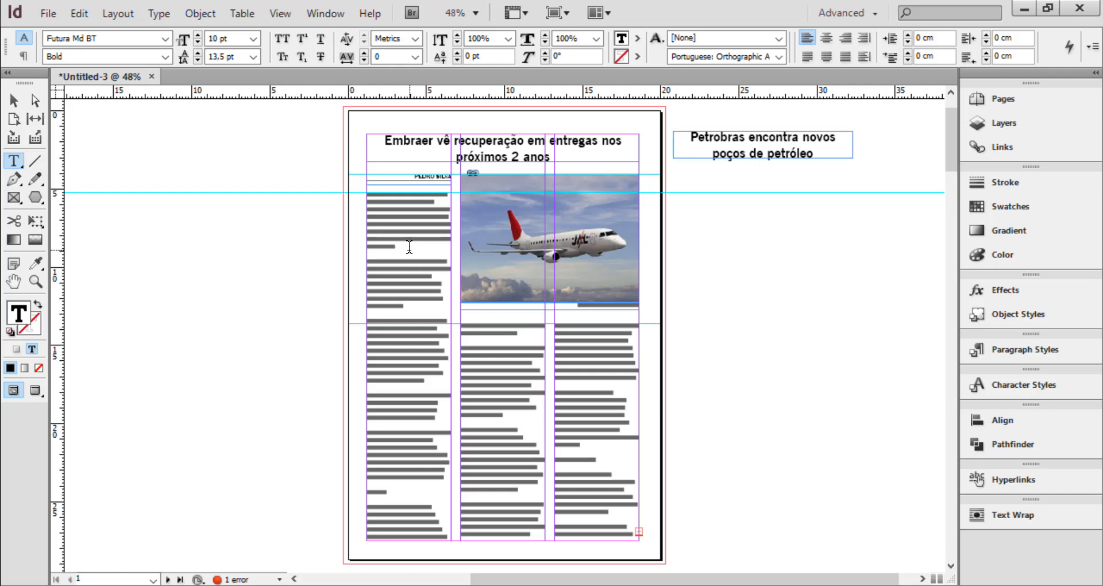
key(ctrl+equal)
key(ctrl+equal)
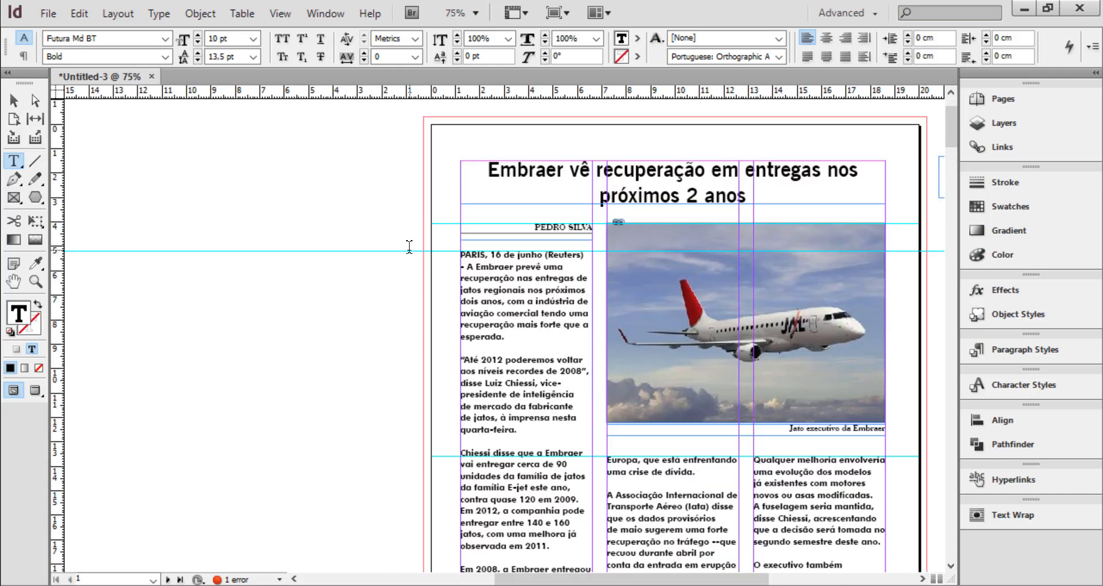
key(ctrl+a)
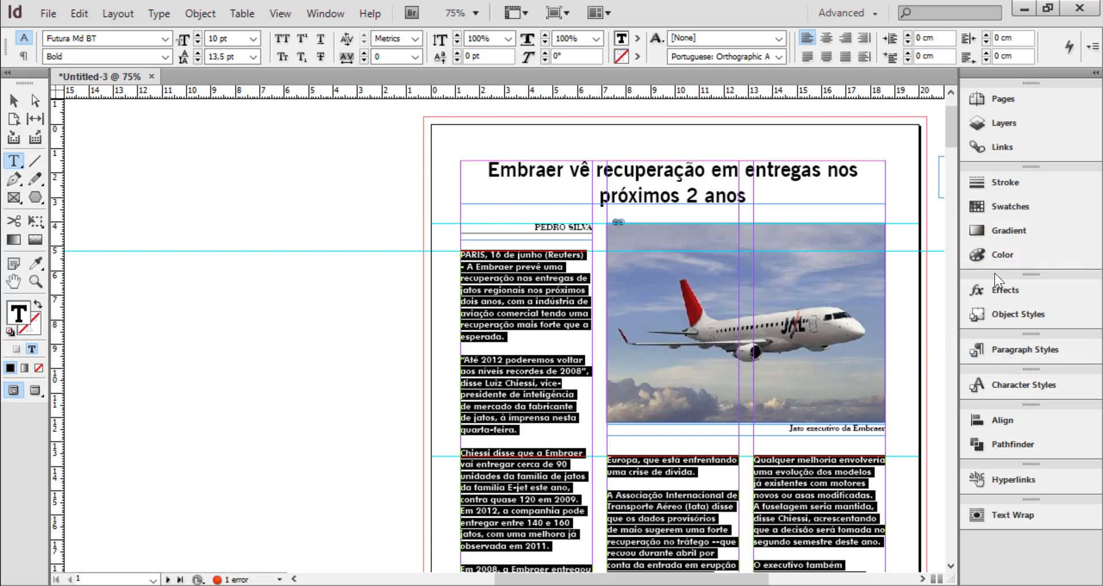
click(1019, 350)
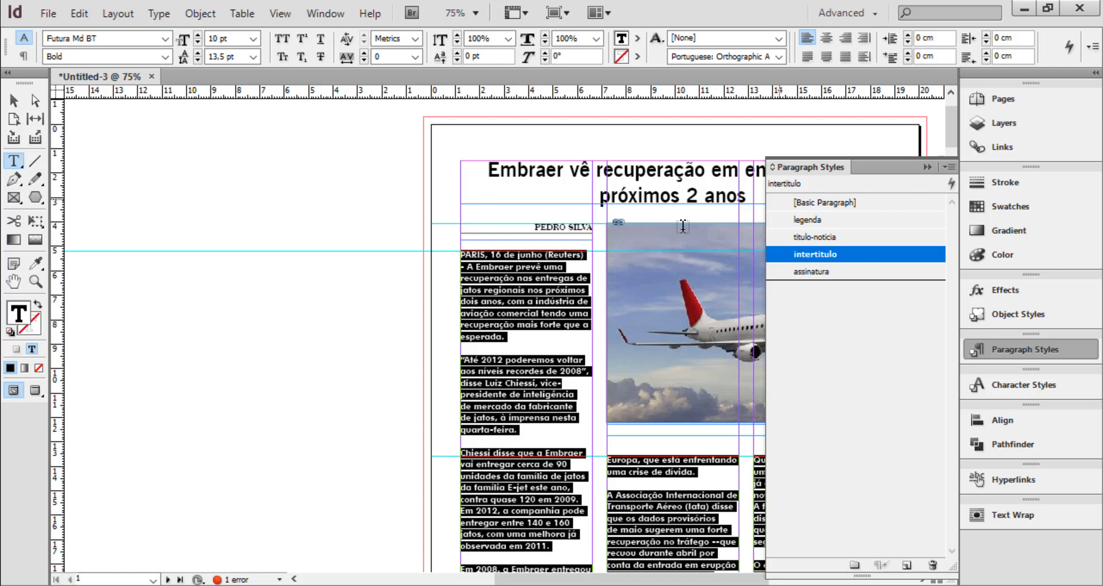
click(546, 313)
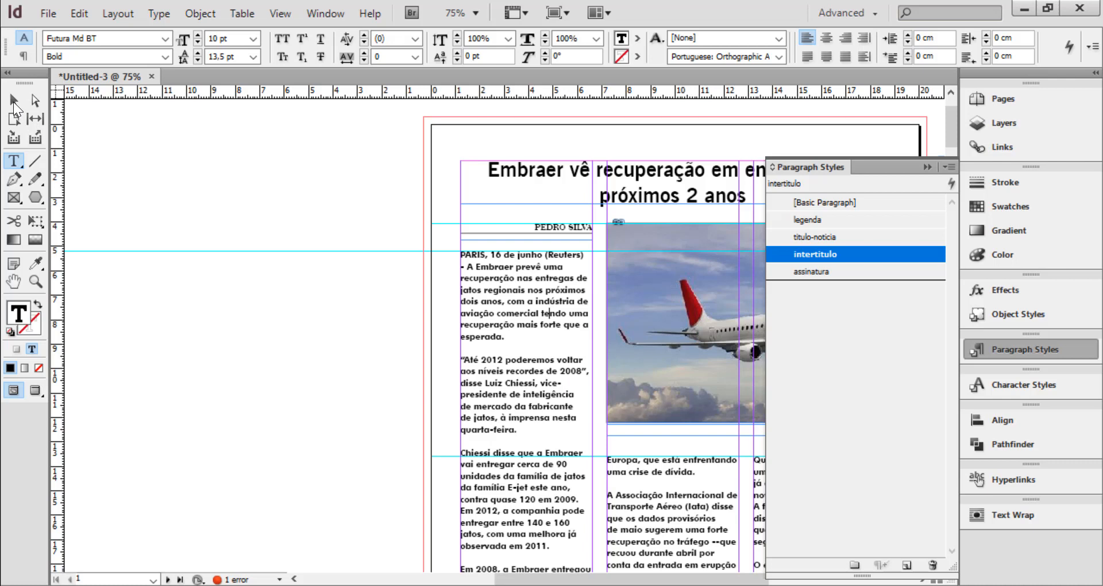
click(12, 101)
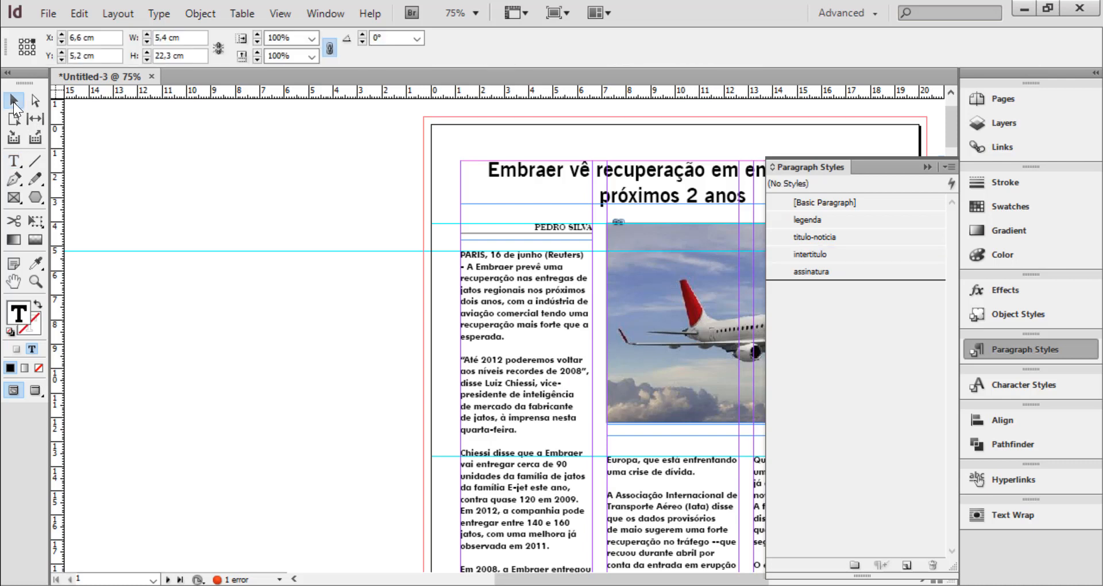
click(378, 213)
Start a new paragraph style from intertitulo and name it texto-noticia
click(815, 254)
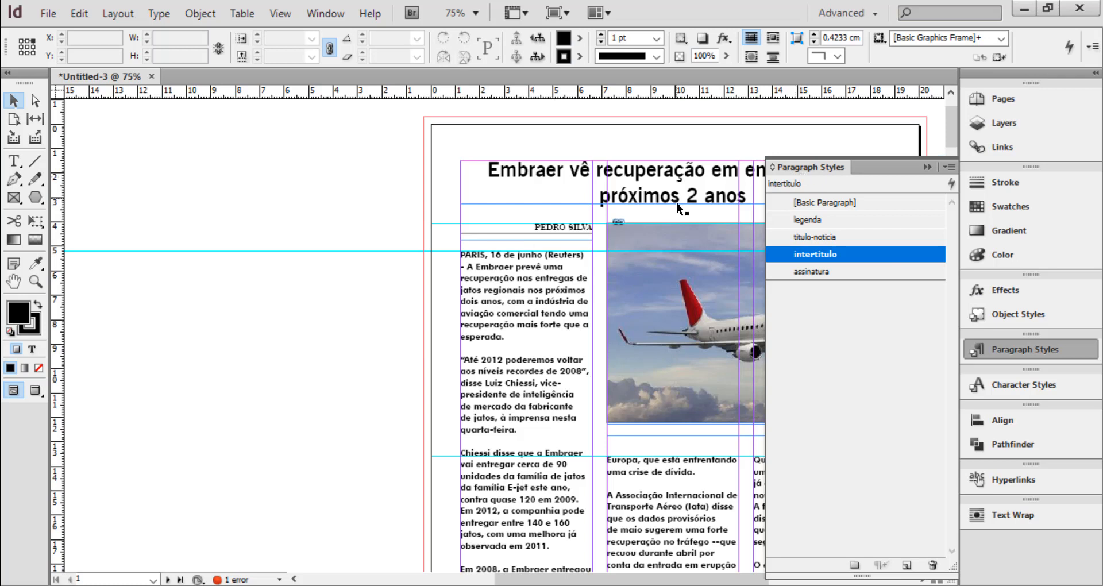
click(947, 166)
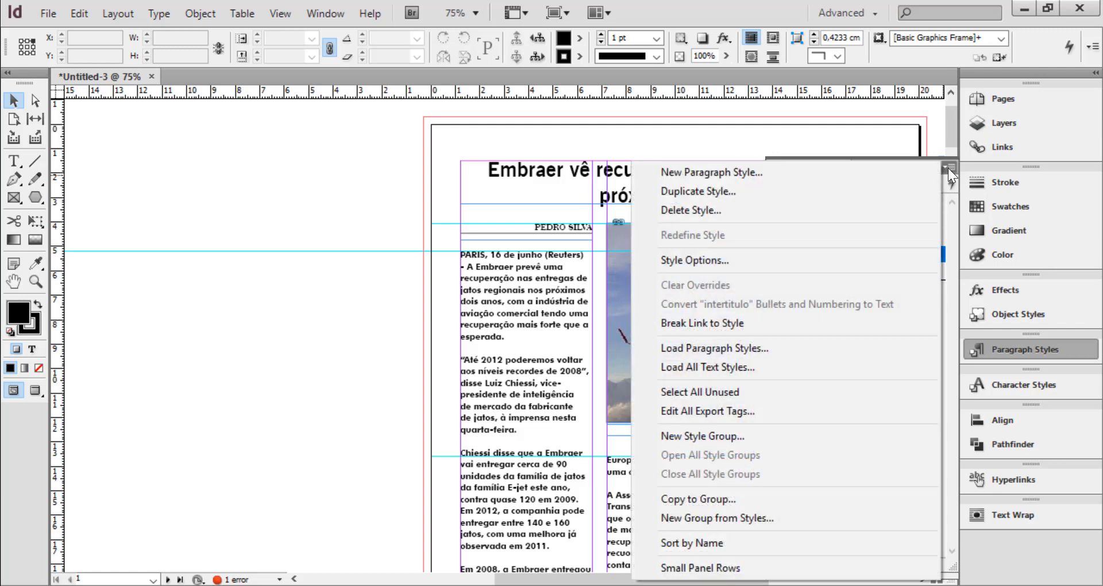
click(719, 172)
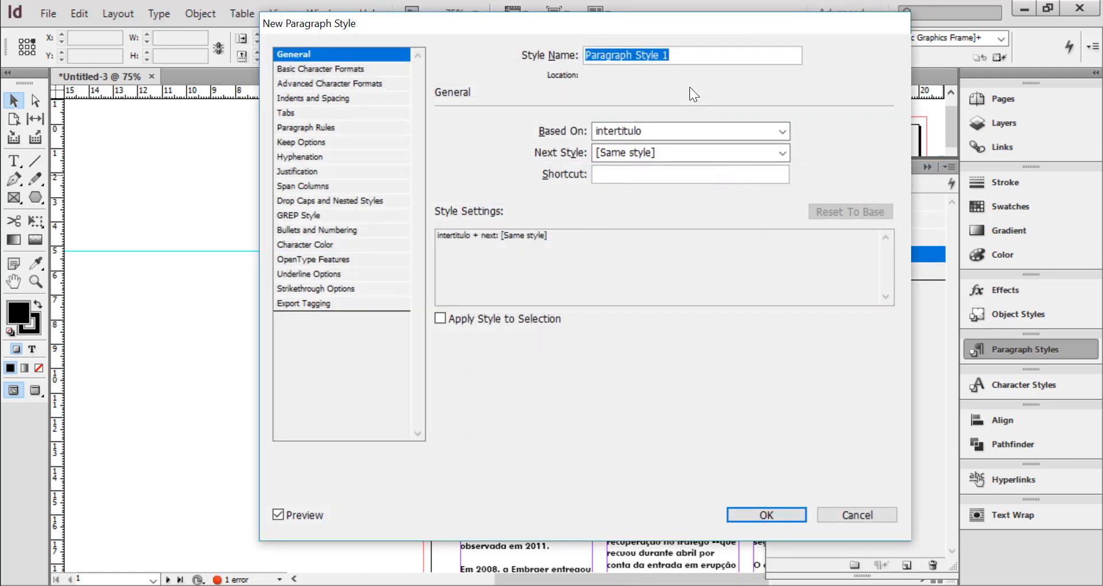
text(TEXTO-)
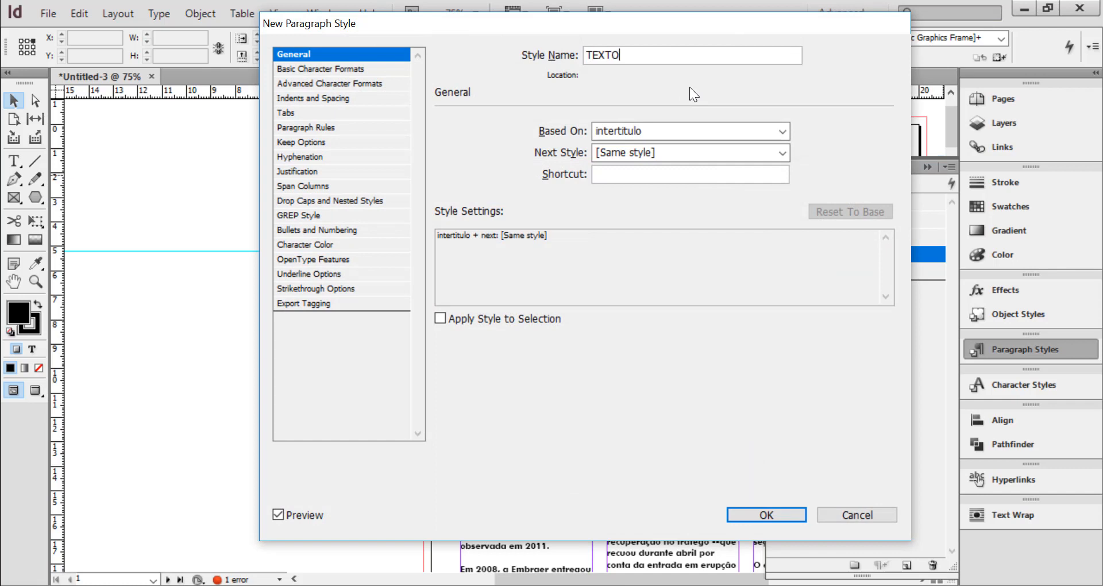
key(BackSpace)
key(BackSpace)
key(BackSpace)
key(BackSpace)
key(BackSpace)
key(BackSpace)
text(texto-noticia)
Set the texto-noticia style's Based On and Next Style to [No Paragraph Style], and reset its settings to the base
click(643, 132)
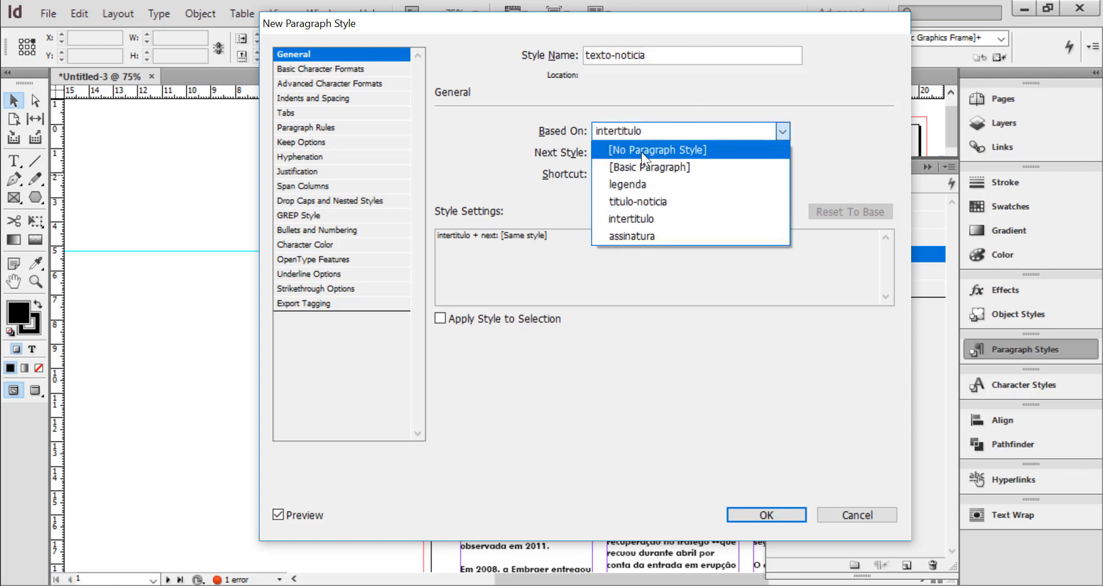
click(641, 152)
click(644, 153)
click(636, 184)
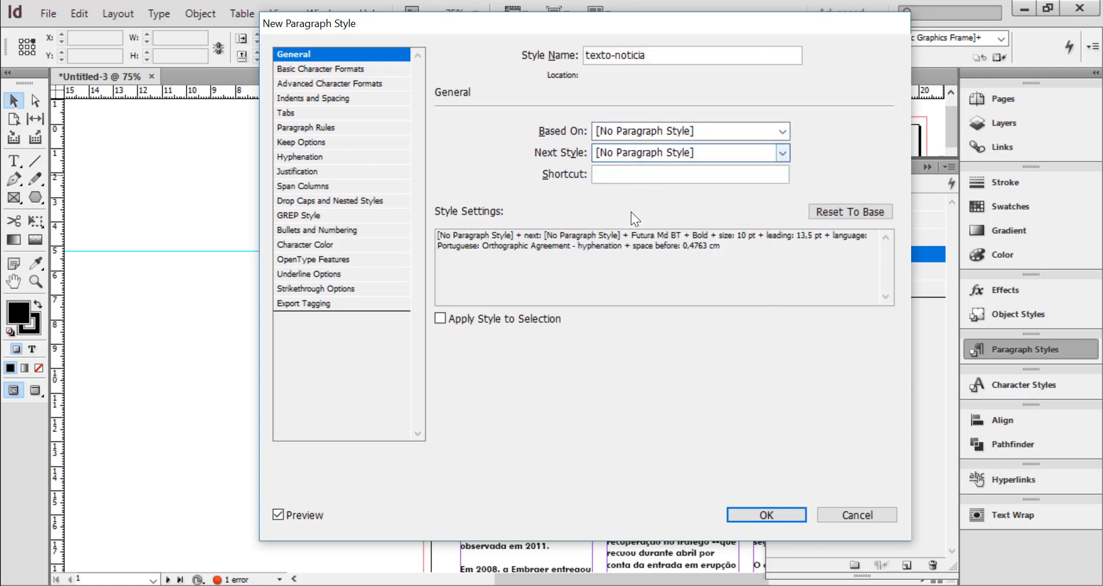
click(850, 213)
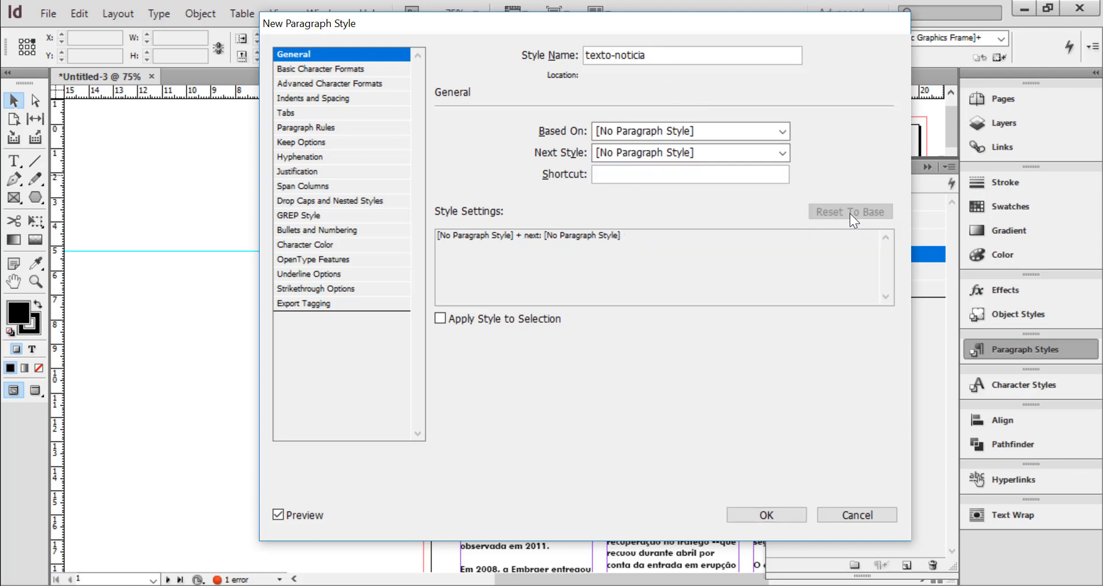
Set the texto-noticia style's font family to Palatino Linotype
click(312, 70)
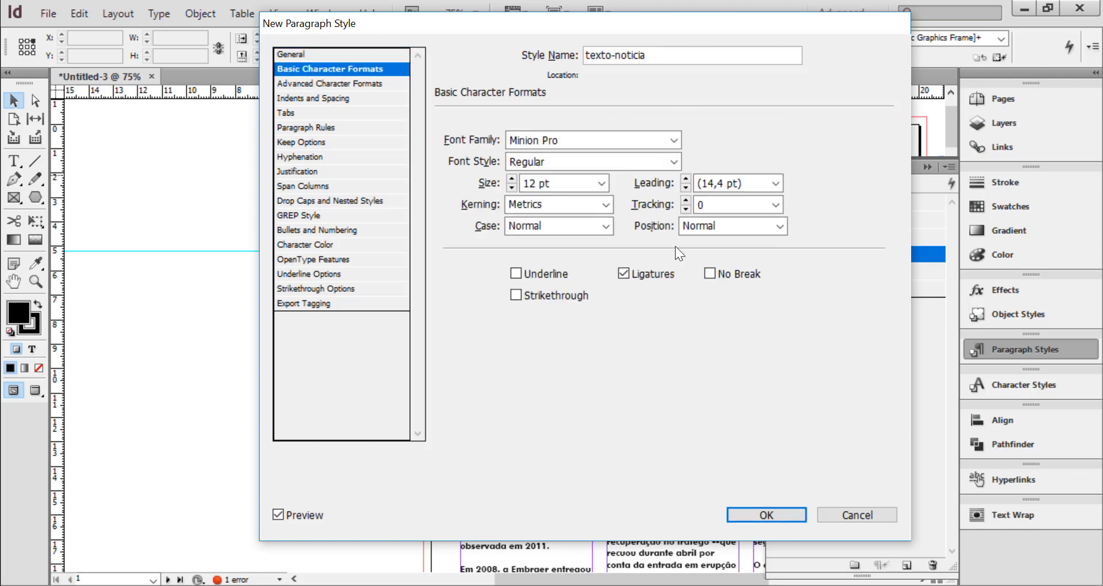
click(676, 140)
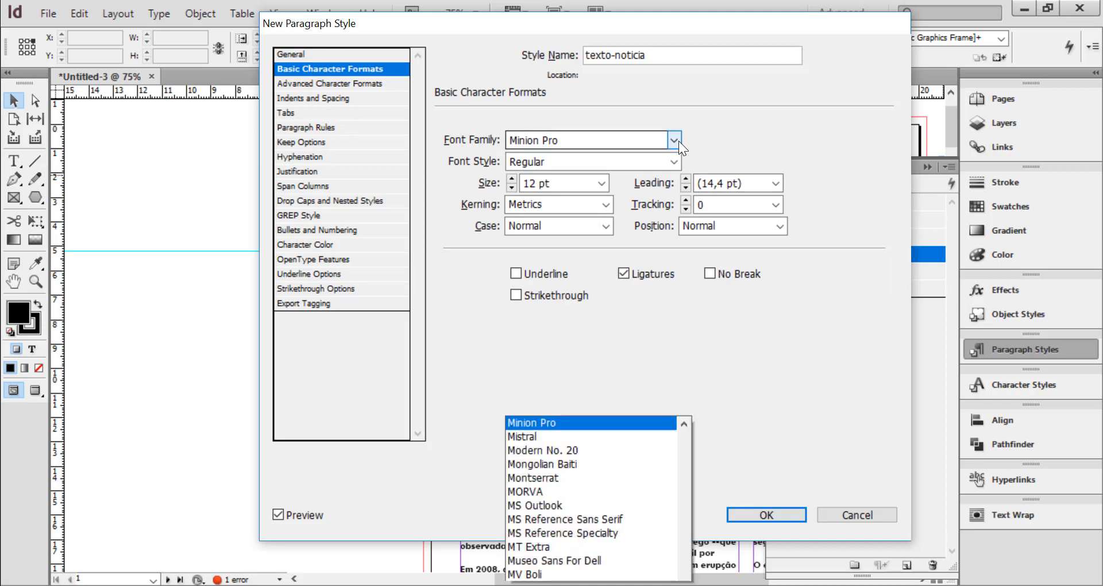
key(p)
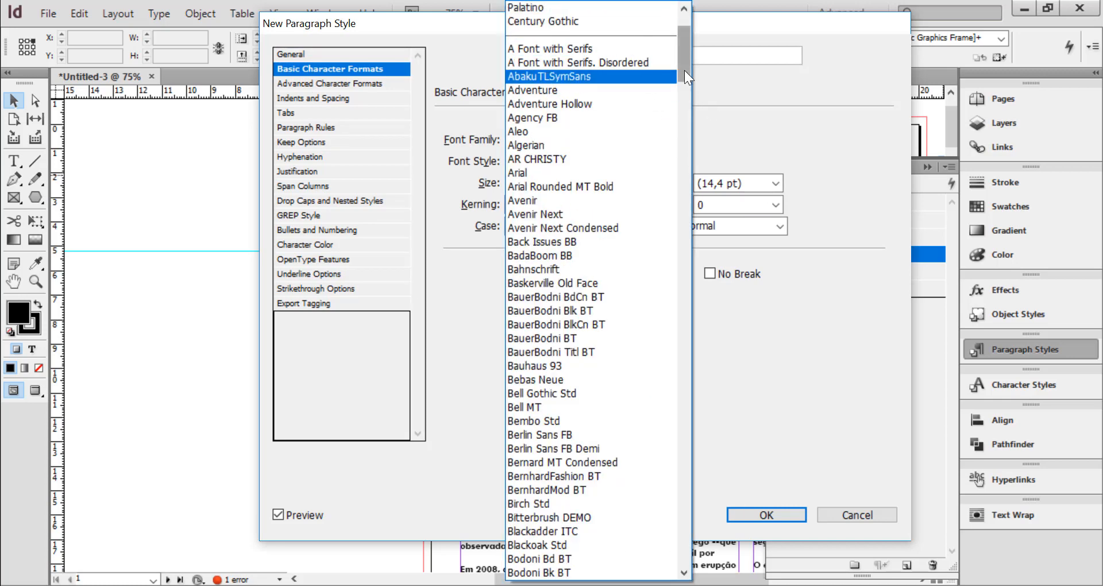
drag(684, 70, 684, 400)
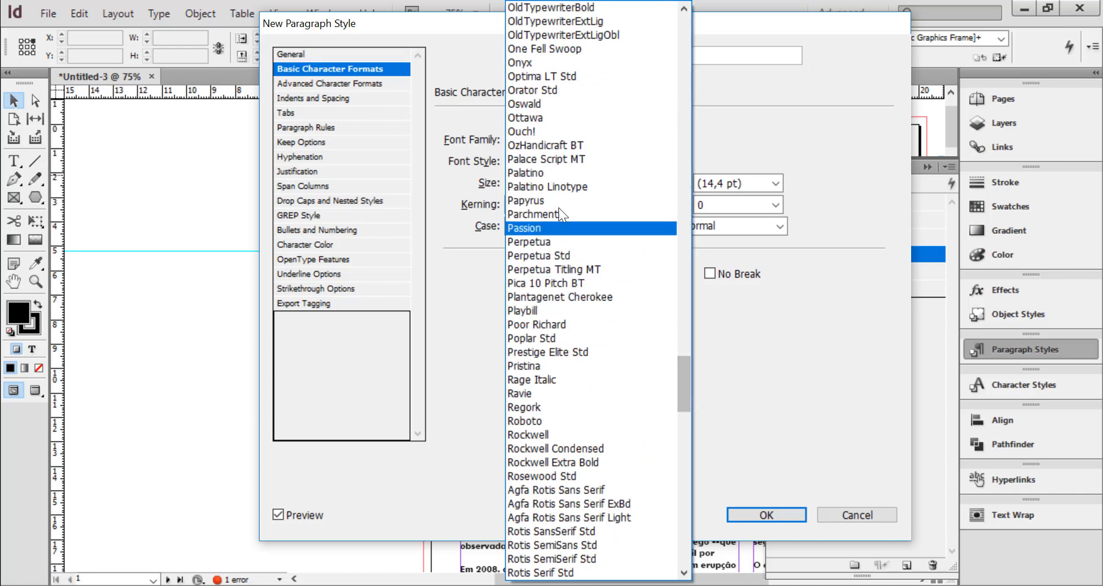
scroll(559, 184, down, 3)
key(Return)
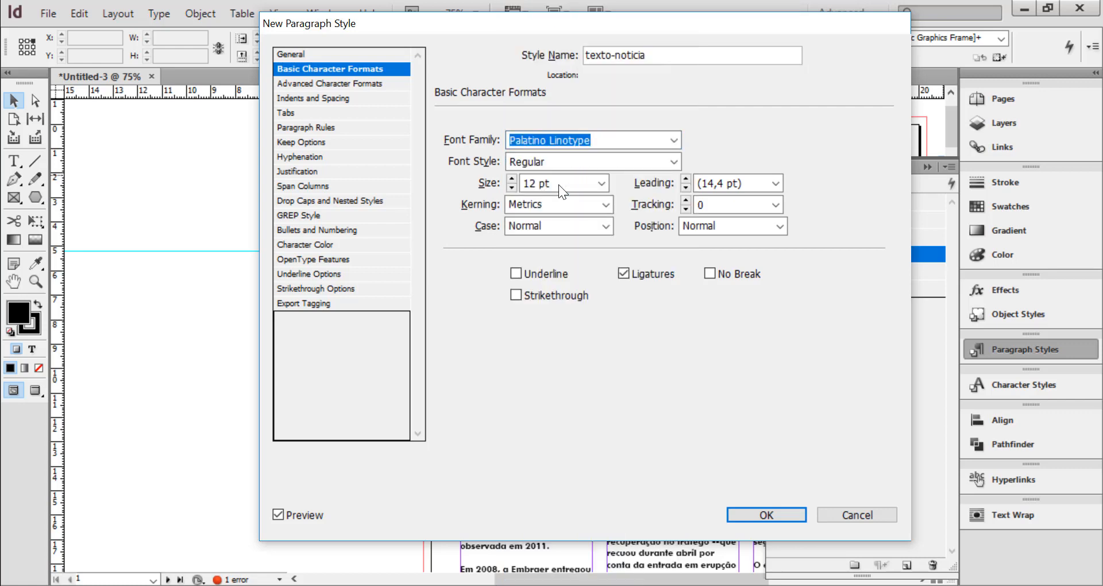
Keep the style's font Regular and set its size to 11 pt and leading to 13,5 pt
click(672, 161)
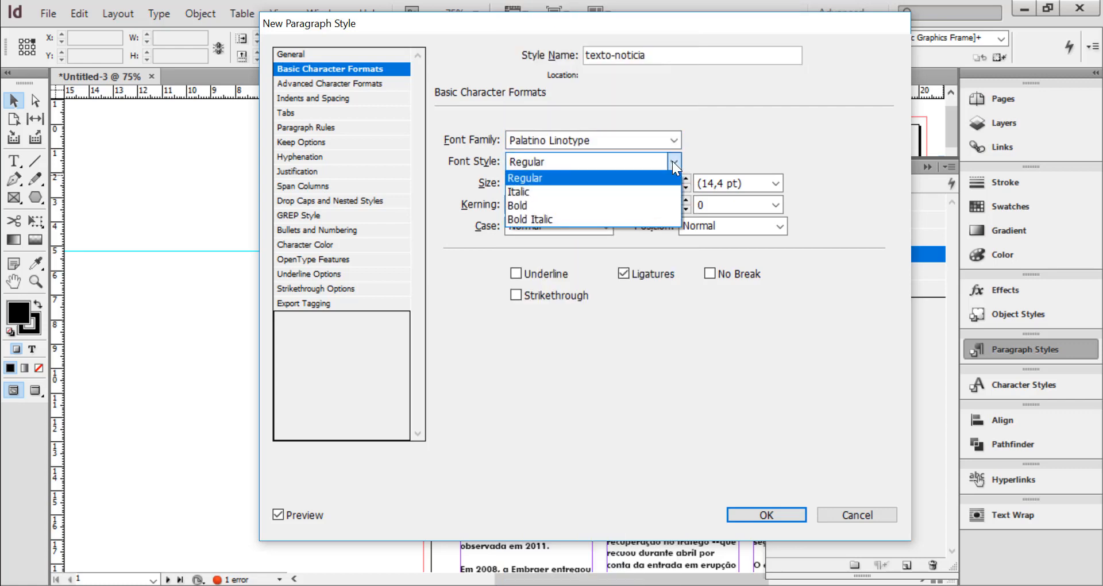
click(673, 161)
key(Tab)
text(11)
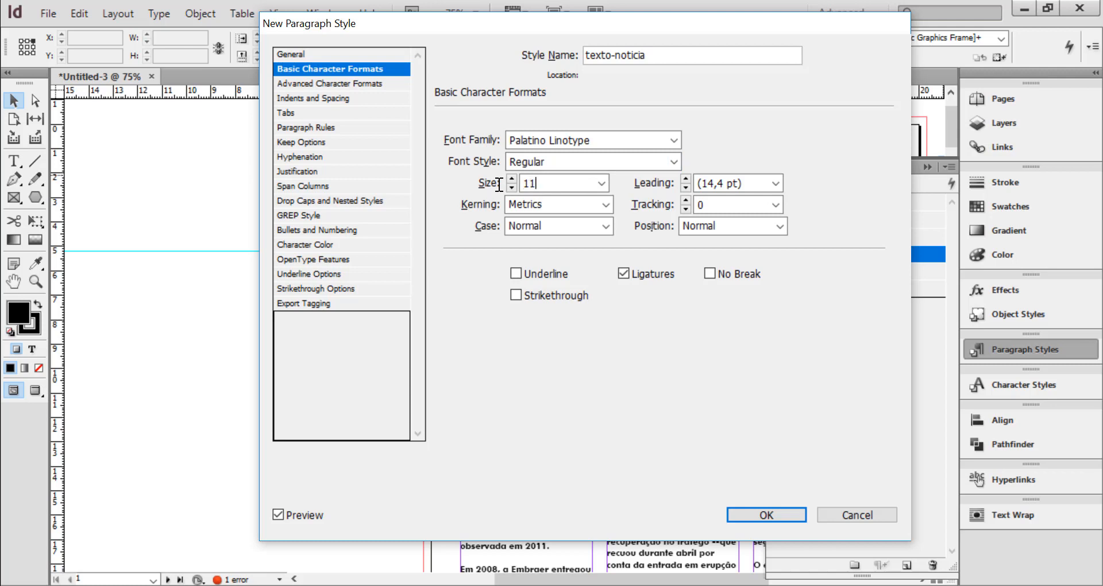
key(Tab)
click(746, 184)
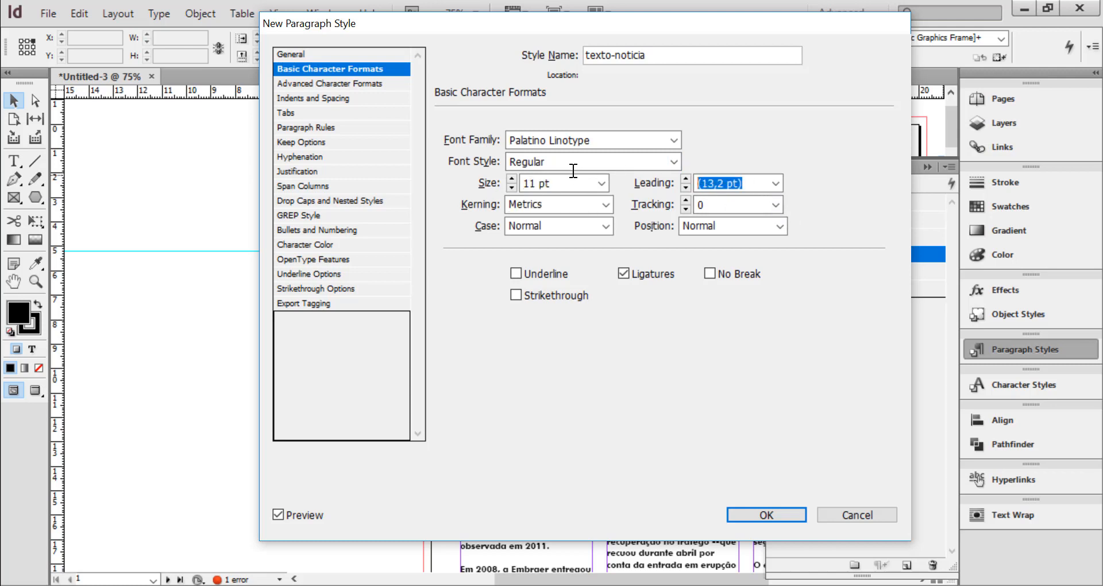
text(13,5)
key(Tab)
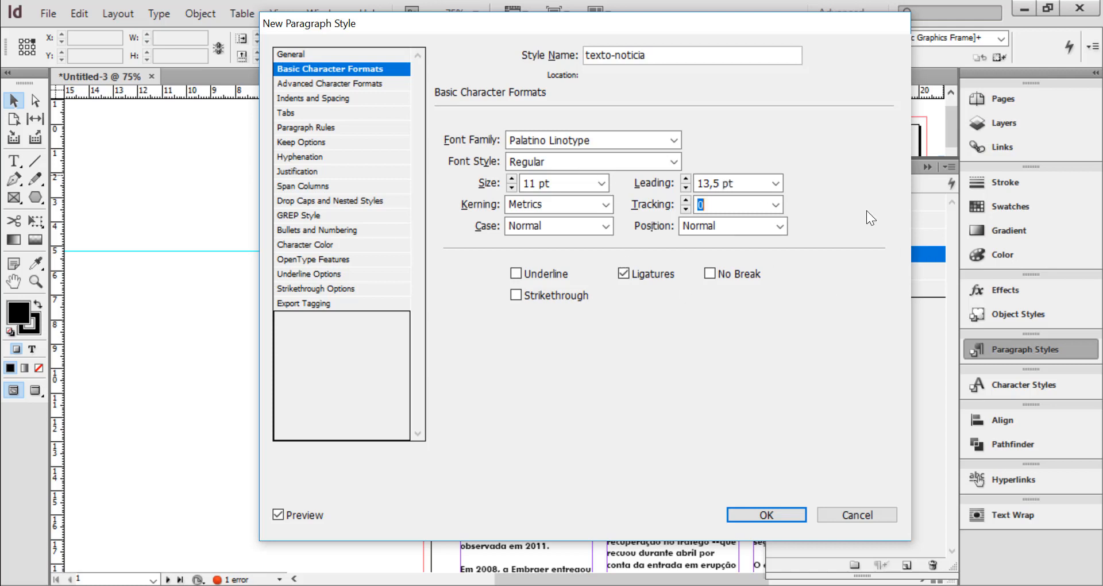
Set the texto-noticia style's language to Portuguese: Orthographic Agreement
click(336, 82)
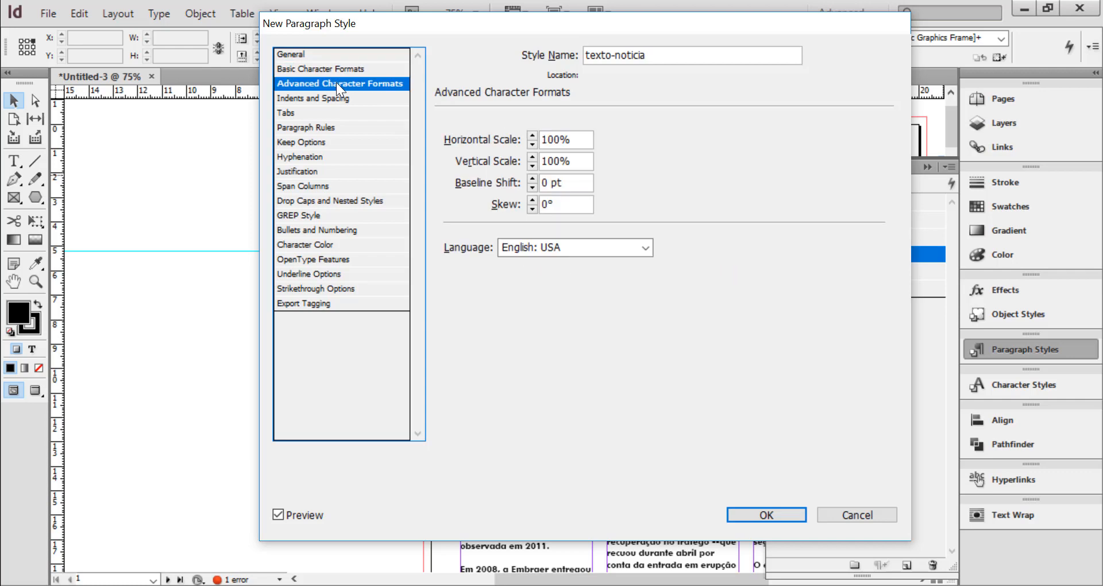
click(584, 249)
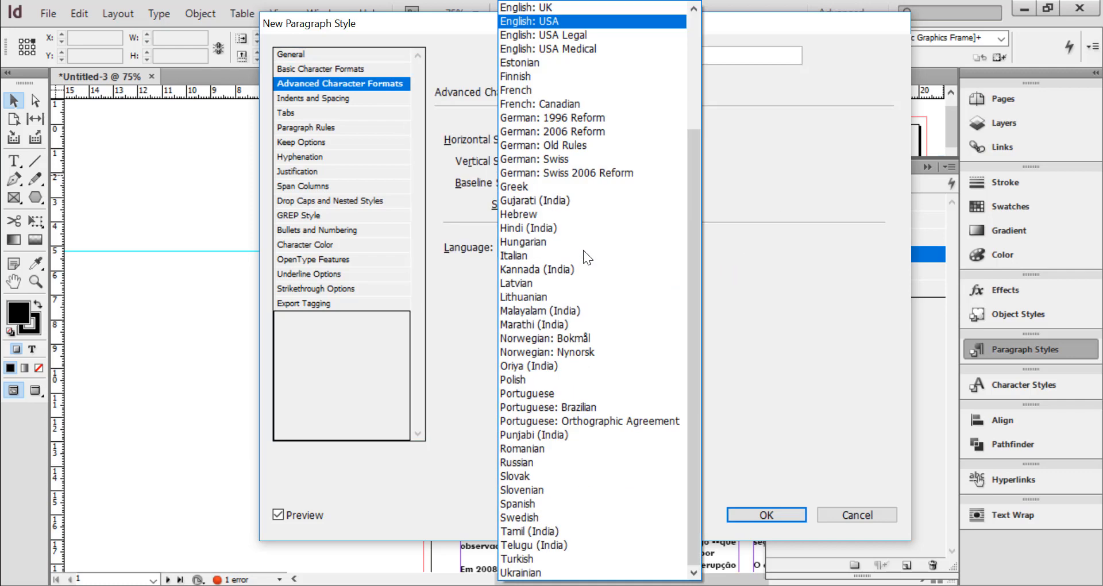
click(612, 422)
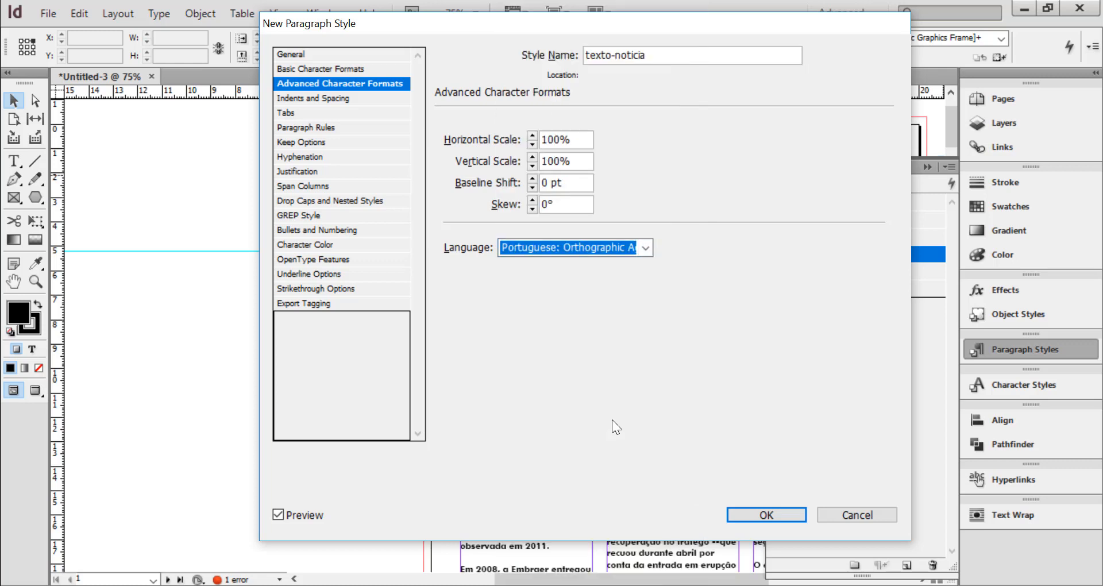
Set the texto-noticia style's alignment to Left Justify and check its hyphenation settings
click(319, 98)
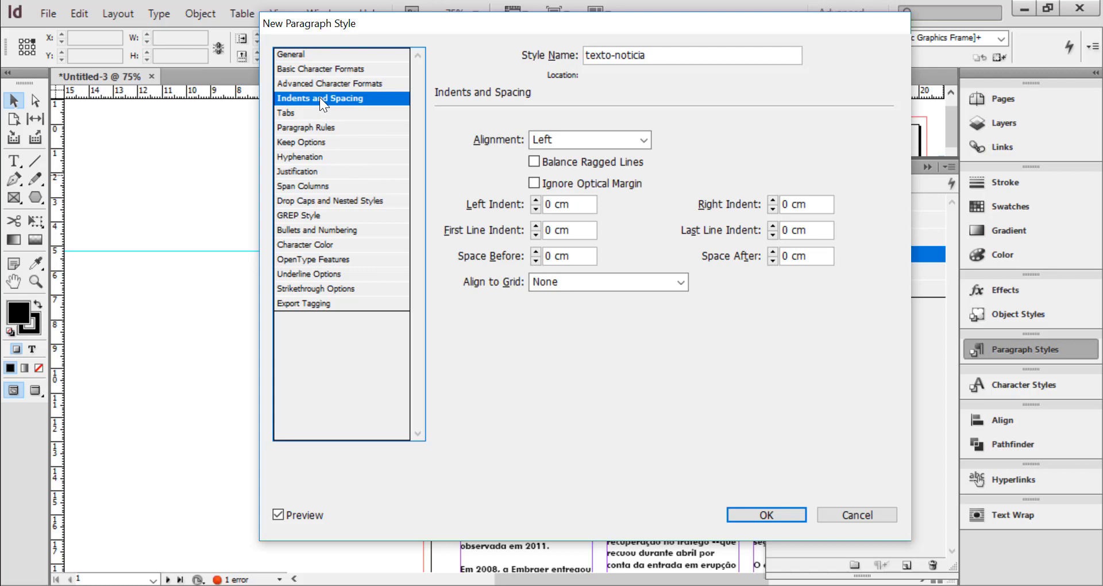
click(644, 142)
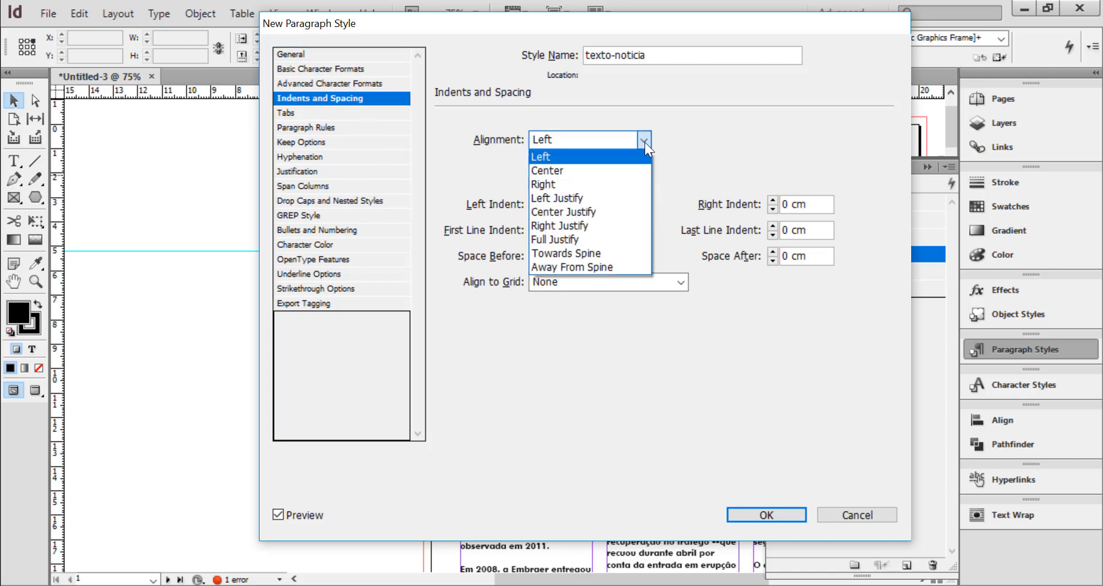
click(556, 199)
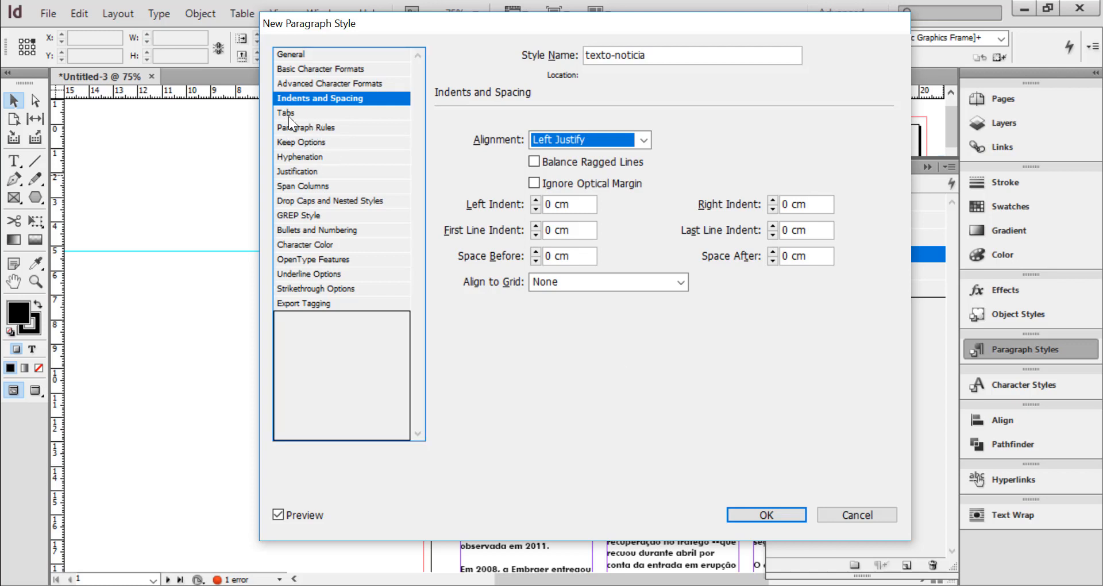
click(300, 157)
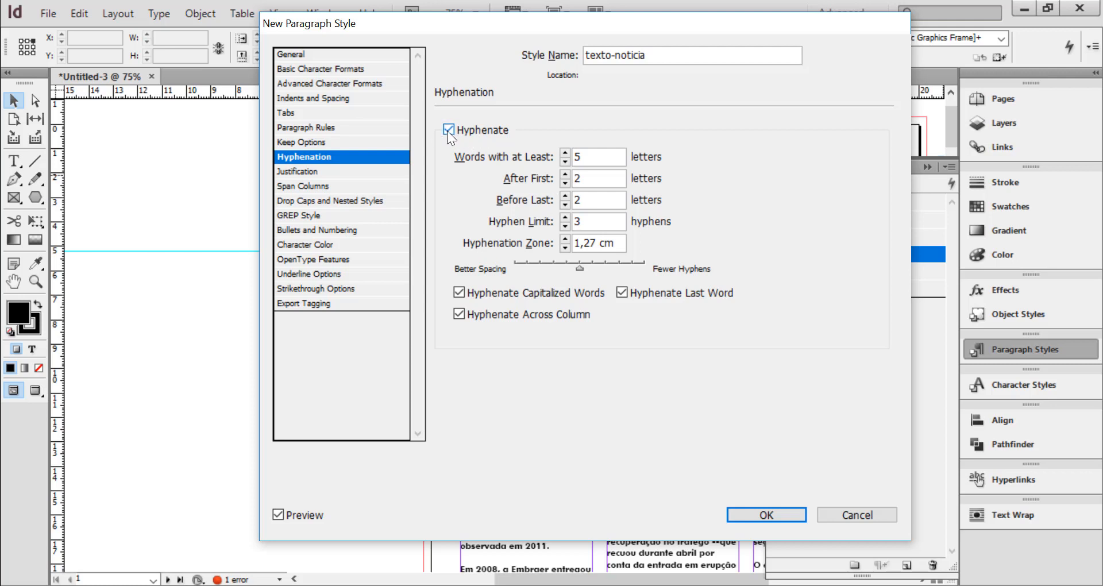
Give the texto-noticia style a 0,6 cm first line indent and save the new style
click(322, 98)
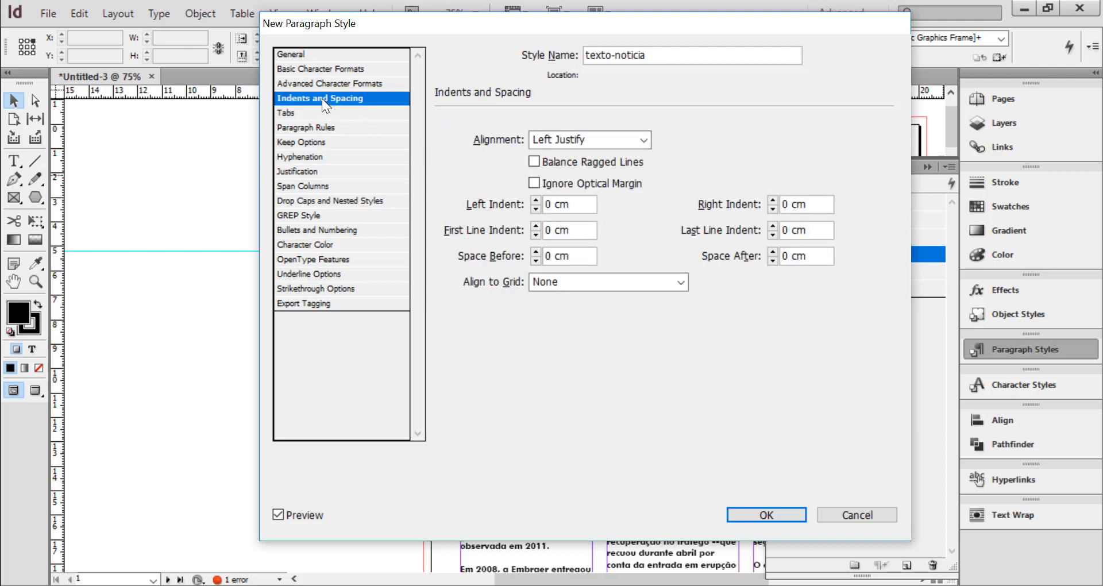
click(579, 230)
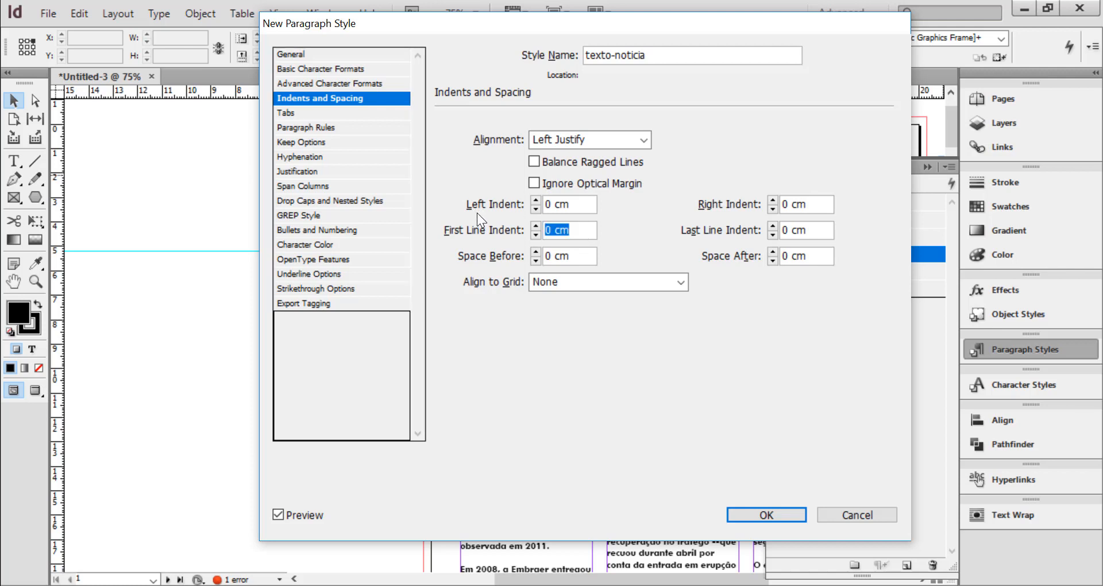
text(0,6 cm)
click(575, 257)
click(765, 512)
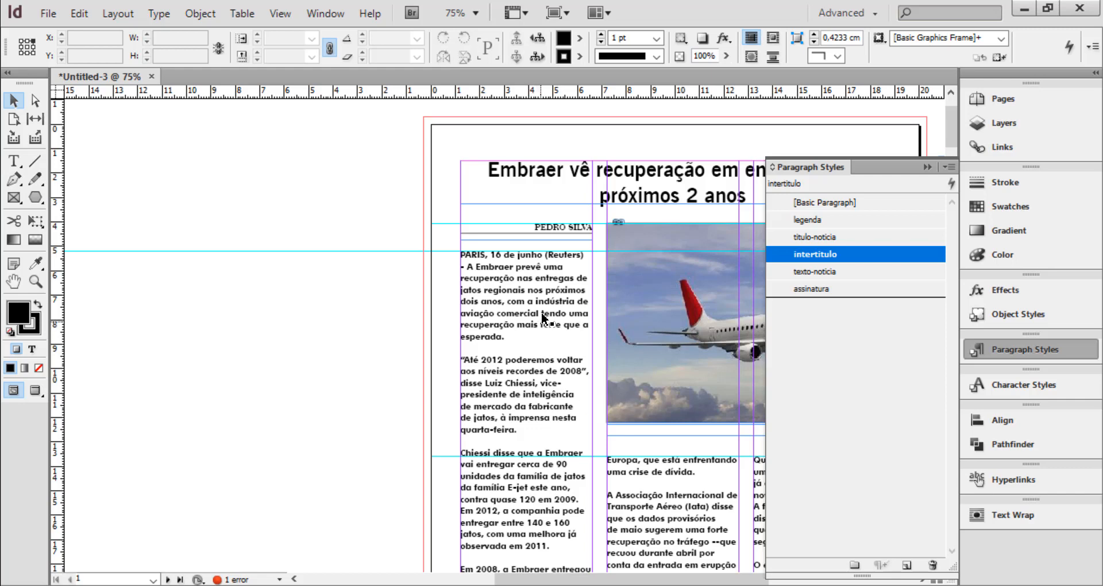
Apply the texto-noticia style to the whole article text across the three columns, and deselect the text
key(t)
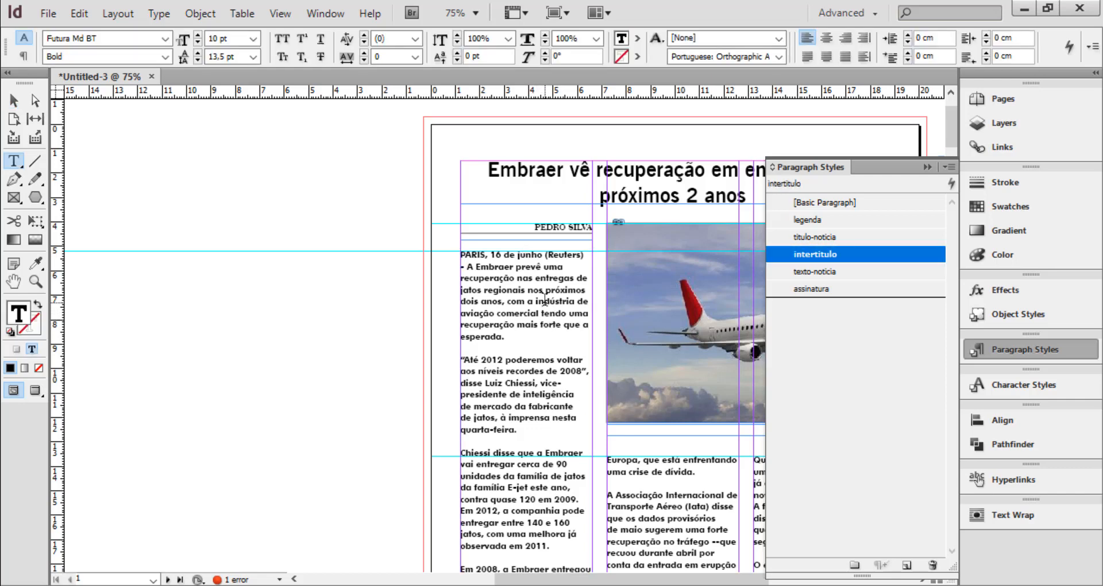
key(ctrl+a)
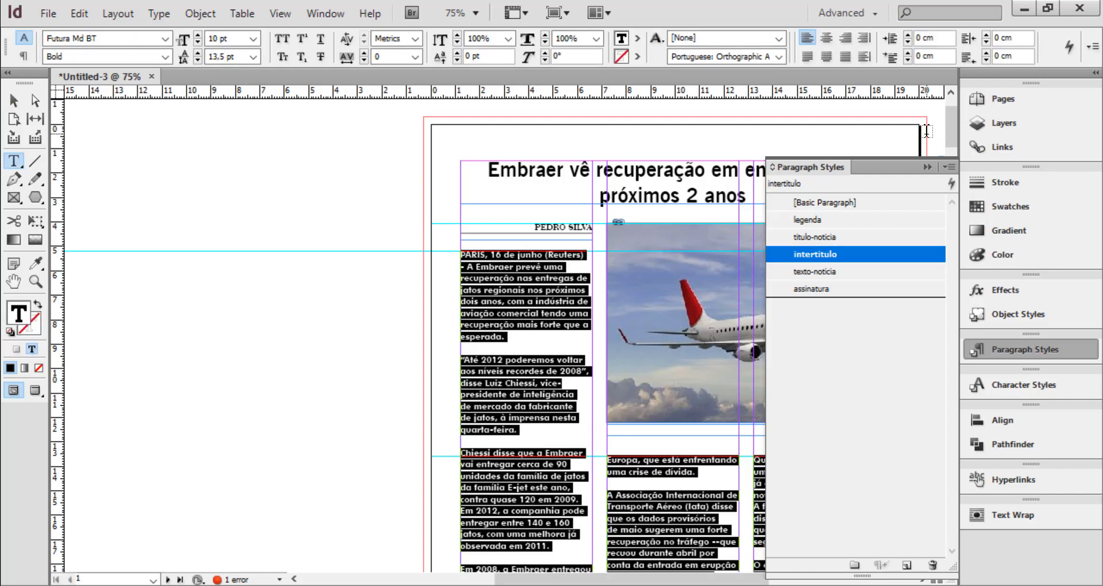
key(ctrl+0)
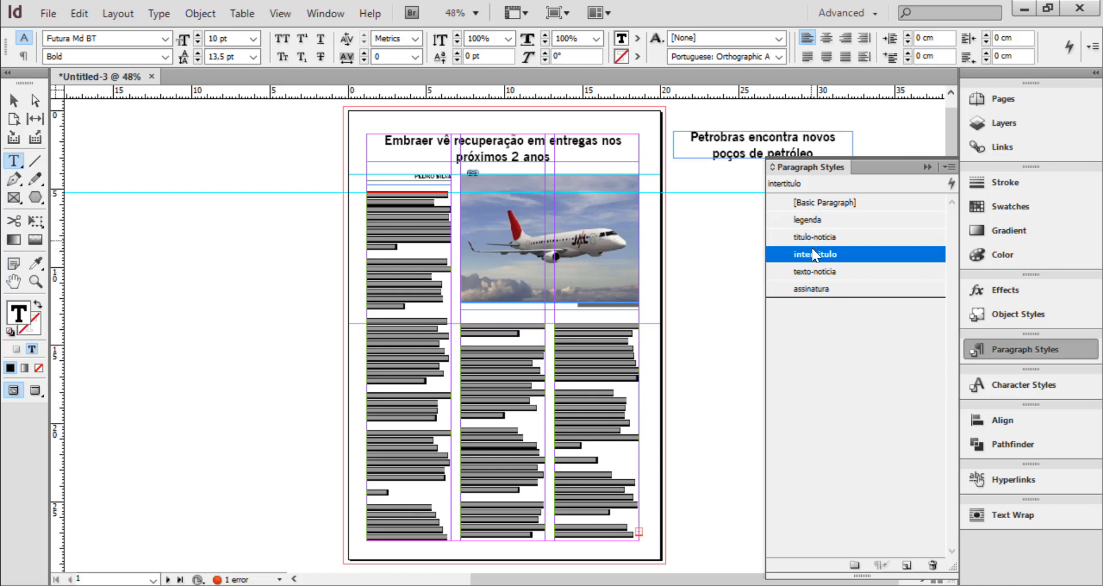
click(814, 270)
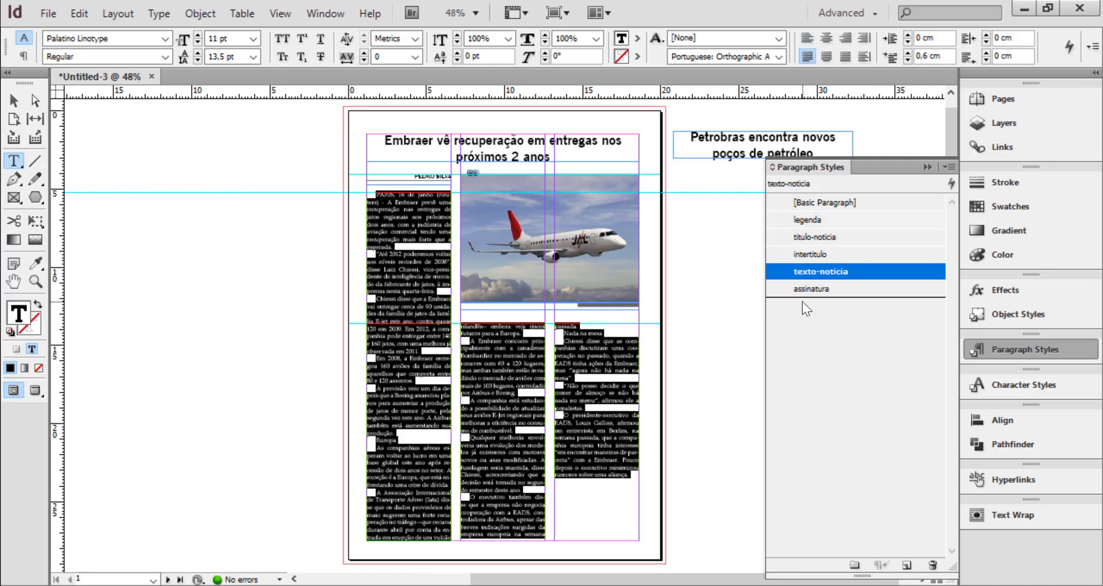
click(408, 225)
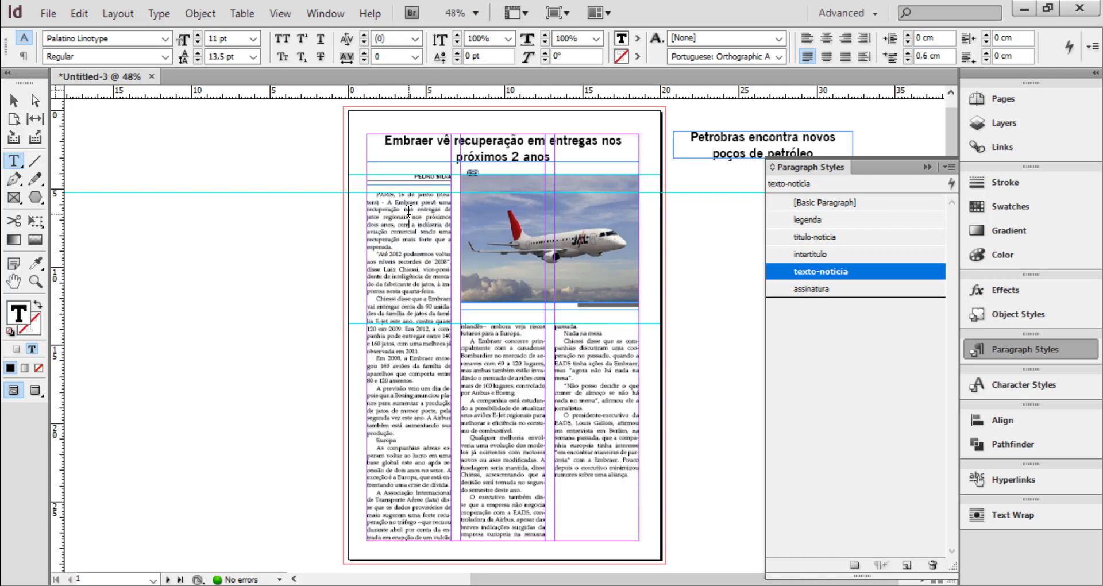
Examine the styled article text down the first column up close, checking its justification, hyphenation and indents
key(ctrl+equal)
key(ctrl+equal)
key(ctrl+equal)
key(ctrl+equal)
key(ctrl+equal)
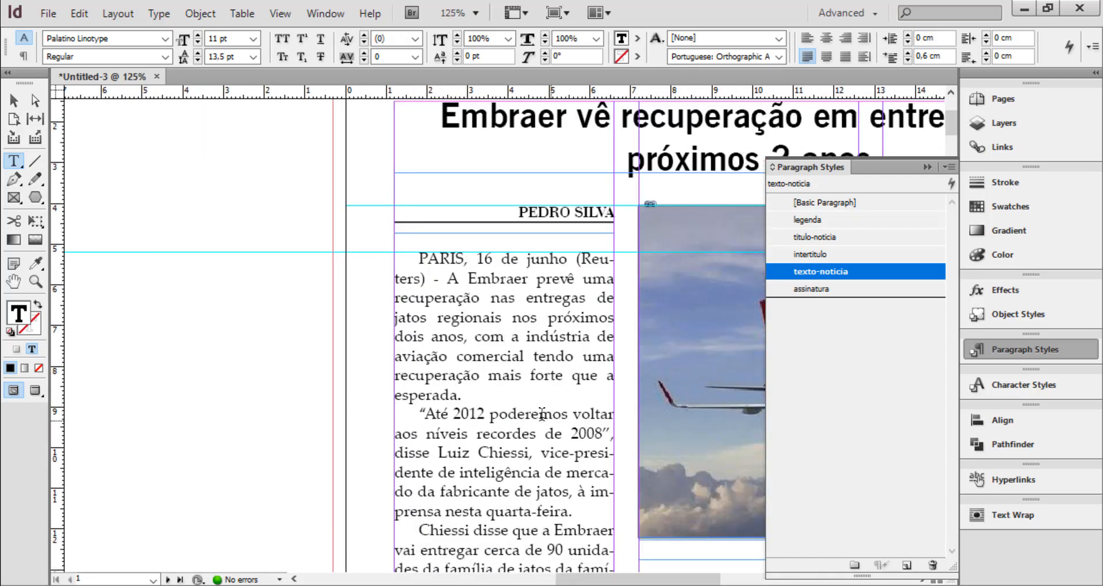
scroll(523, 365, down, 2)
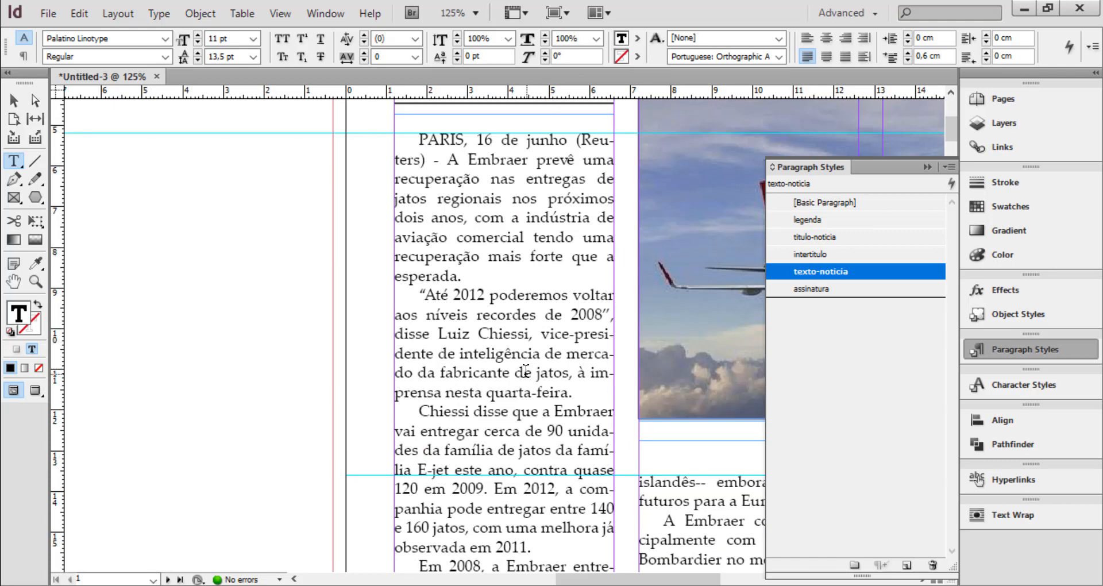
scroll(525, 373, down, 3)
scroll(529, 377, down, 6)
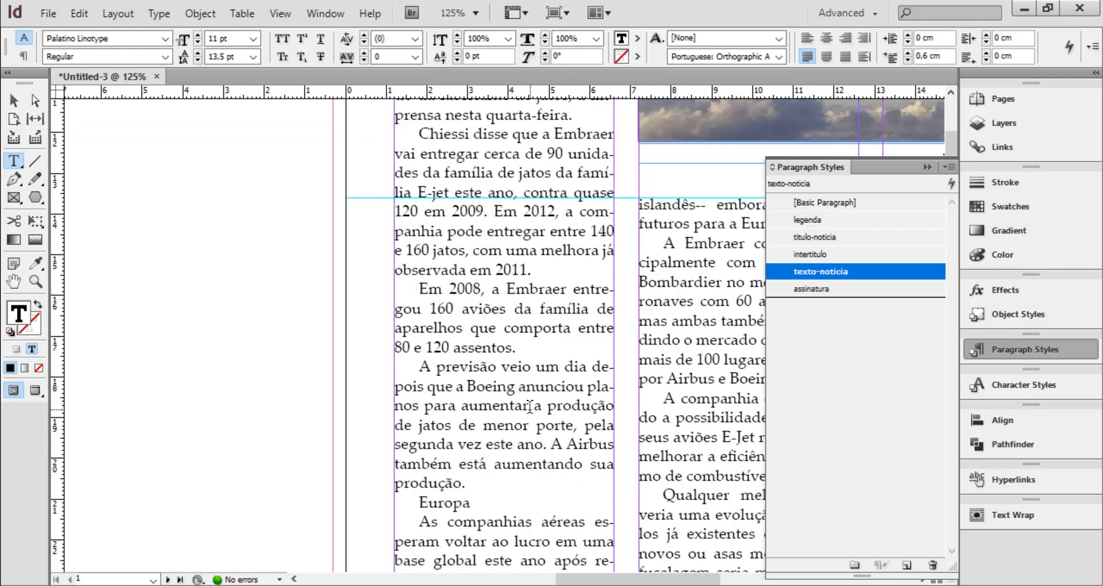
scroll(530, 409, down, 6)
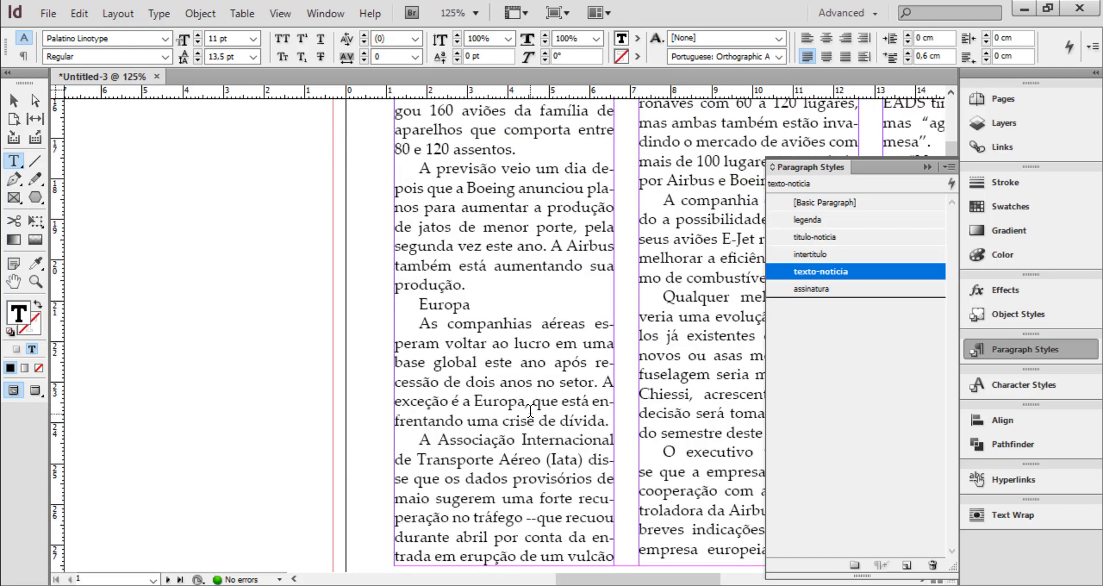
scroll(531, 409, up, 1)
key(ctrl+=)
scroll(520, 406, down, 10)
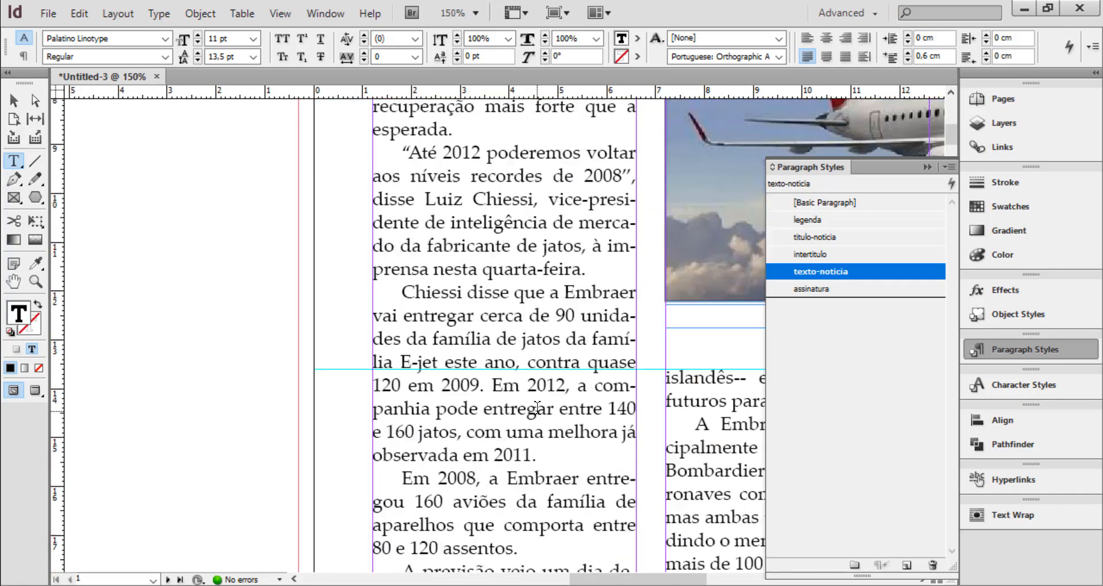
scroll(539, 435, down, 5)
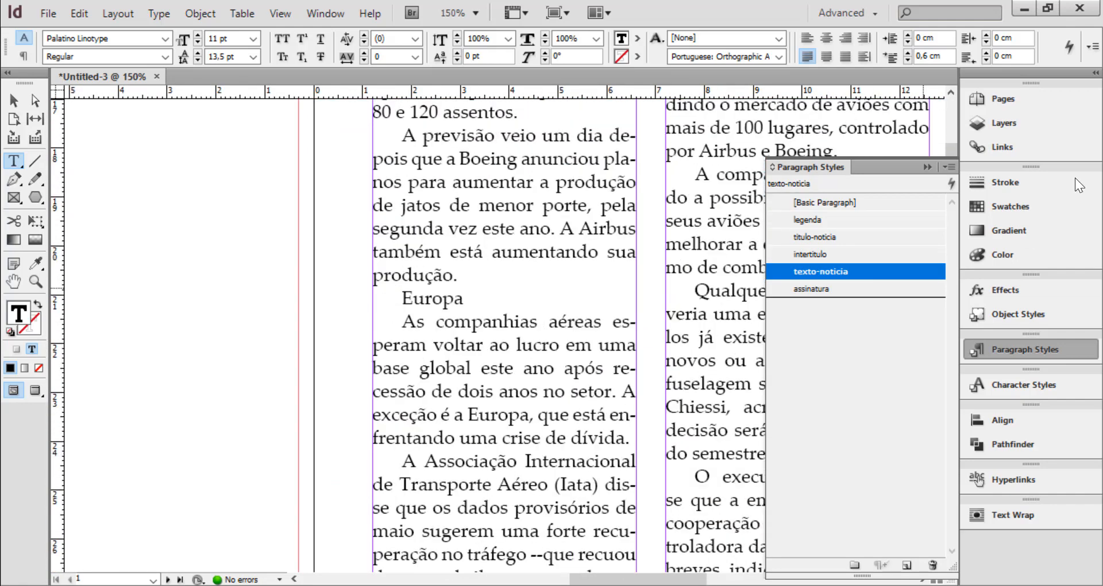
Apply the intertitulo style to the "Europa" subheading in the first column, and return to the body paragraph above it
click(926, 167)
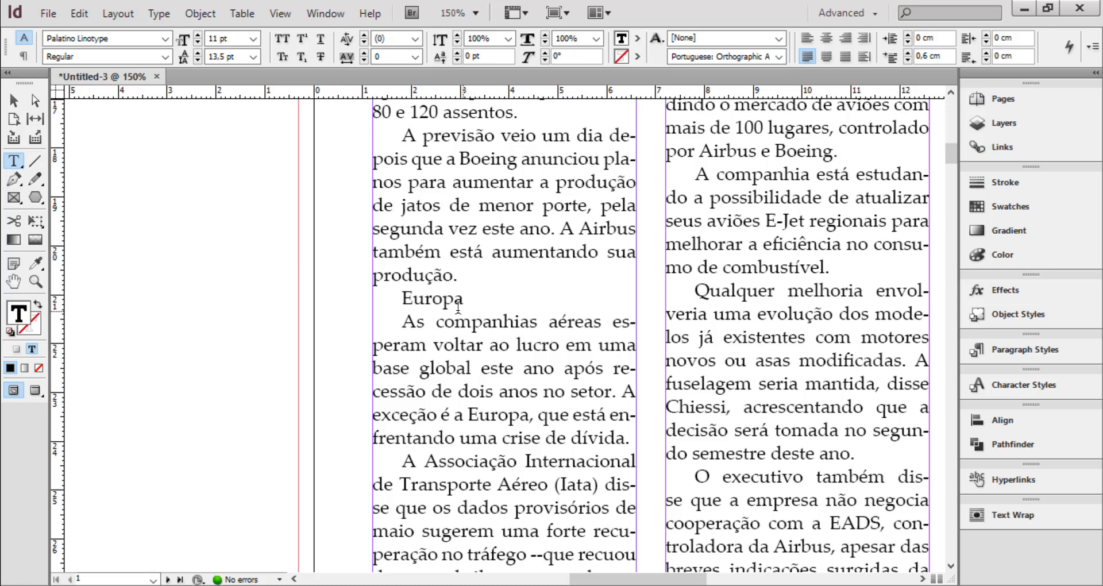
click(403, 299)
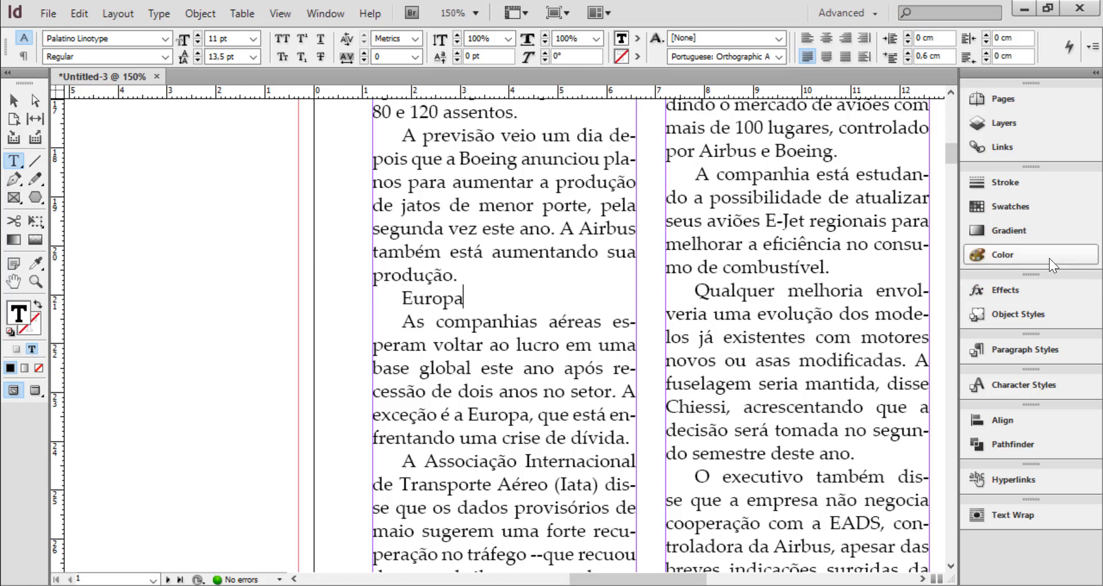
click(1026, 352)
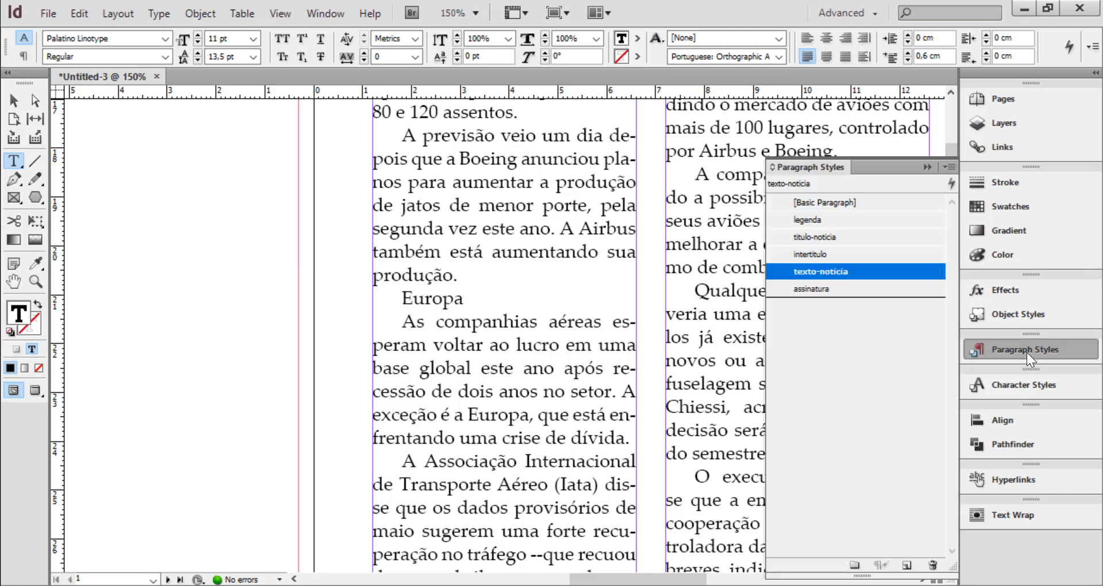
click(816, 255)
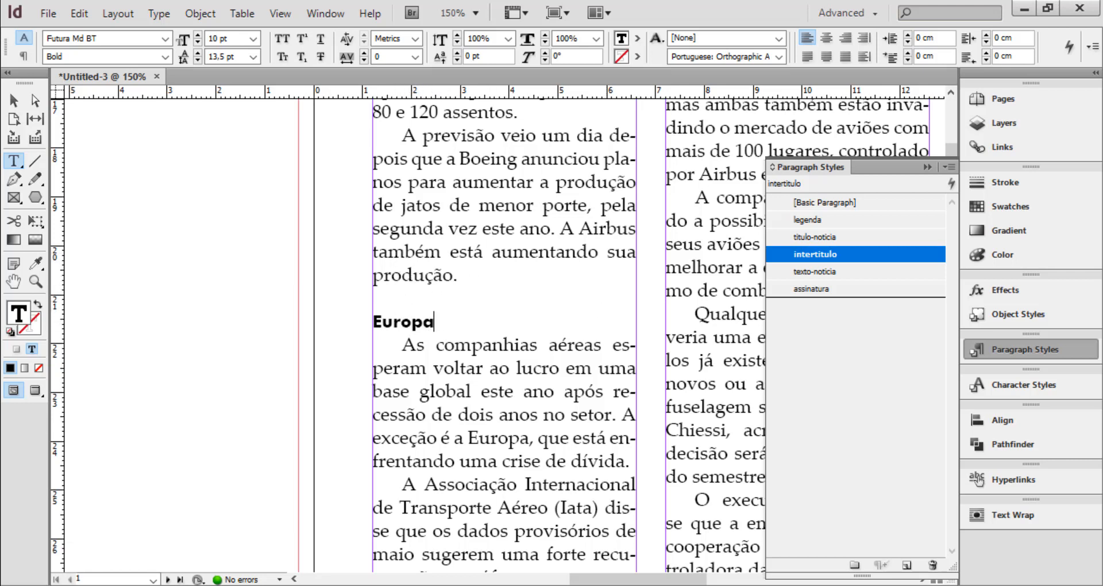
click(433, 275)
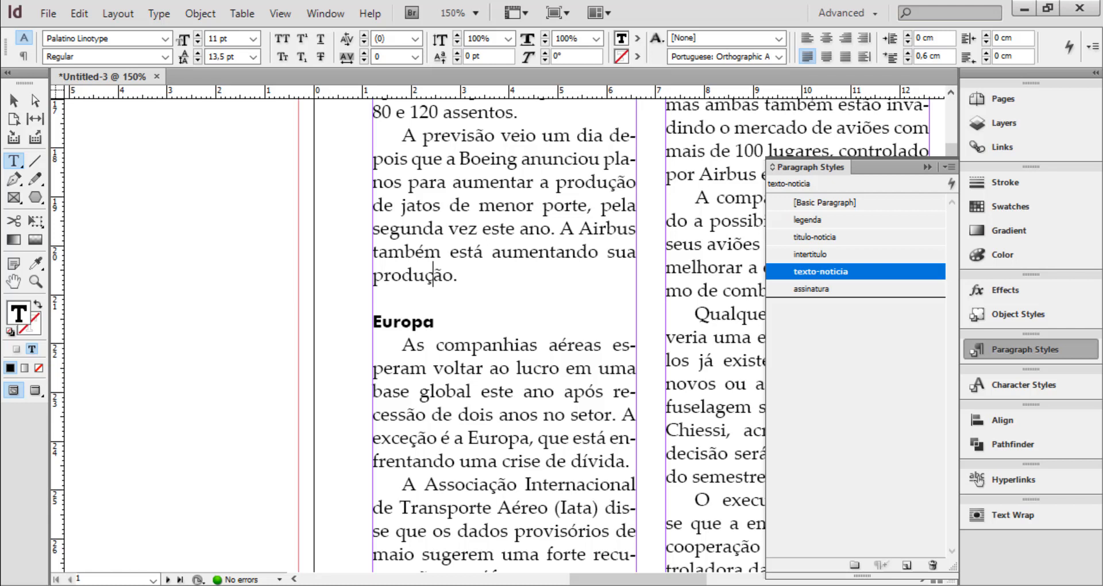
Apply the intertitulo style to the "Nada na mesa" subheading in the third column
click(434, 322)
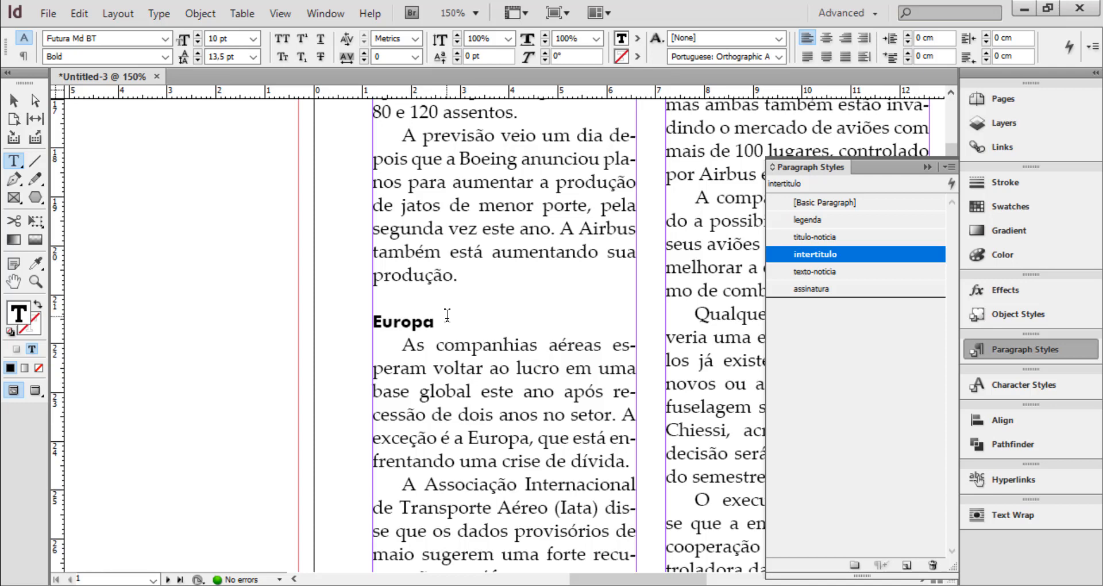
drag(681, 580, 748, 581)
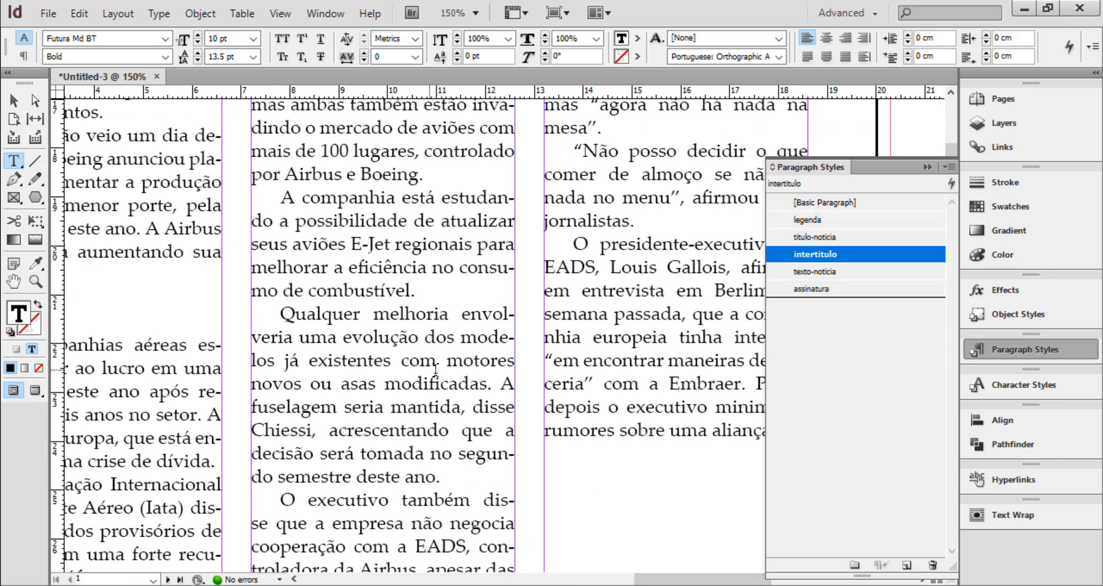
scroll(437, 379, up, 3)
scroll(447, 357, up, 2)
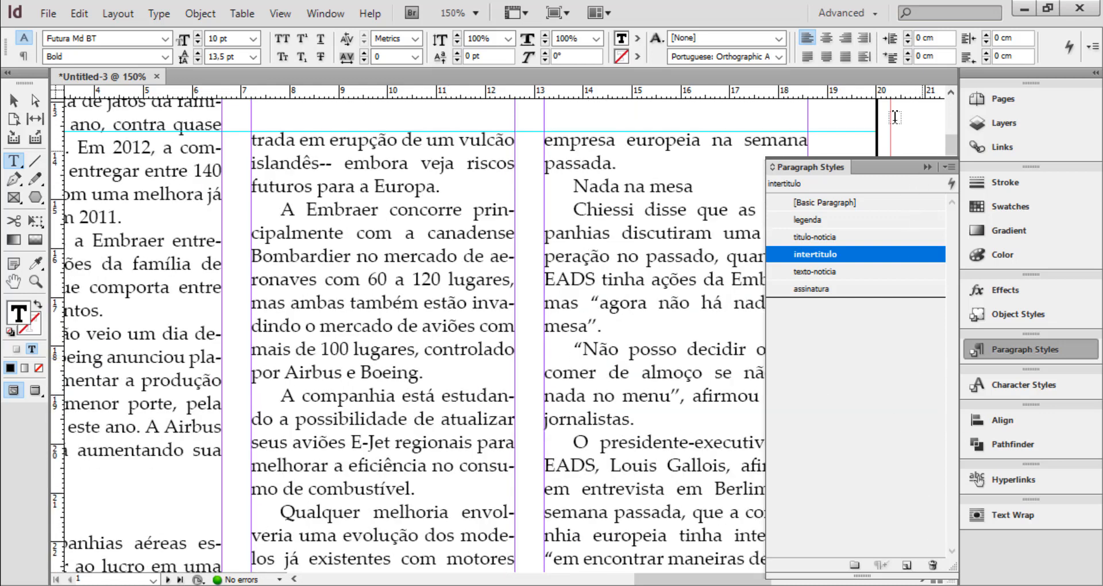
drag(654, 581, 670, 532)
click(430, 179)
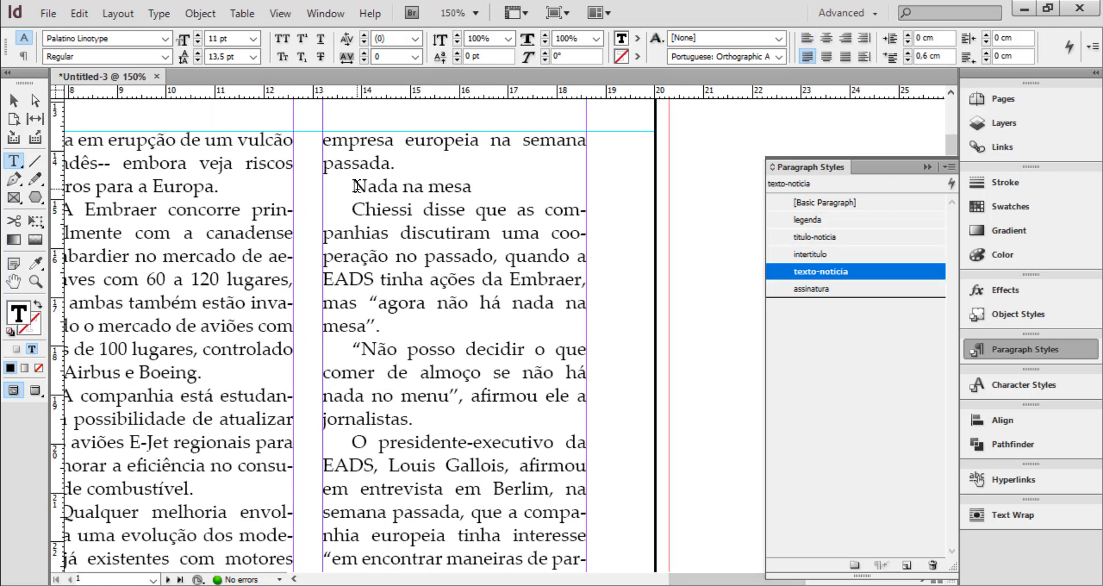
drag(351, 186, 473, 190)
click(473, 190)
click(409, 187)
click(820, 256)
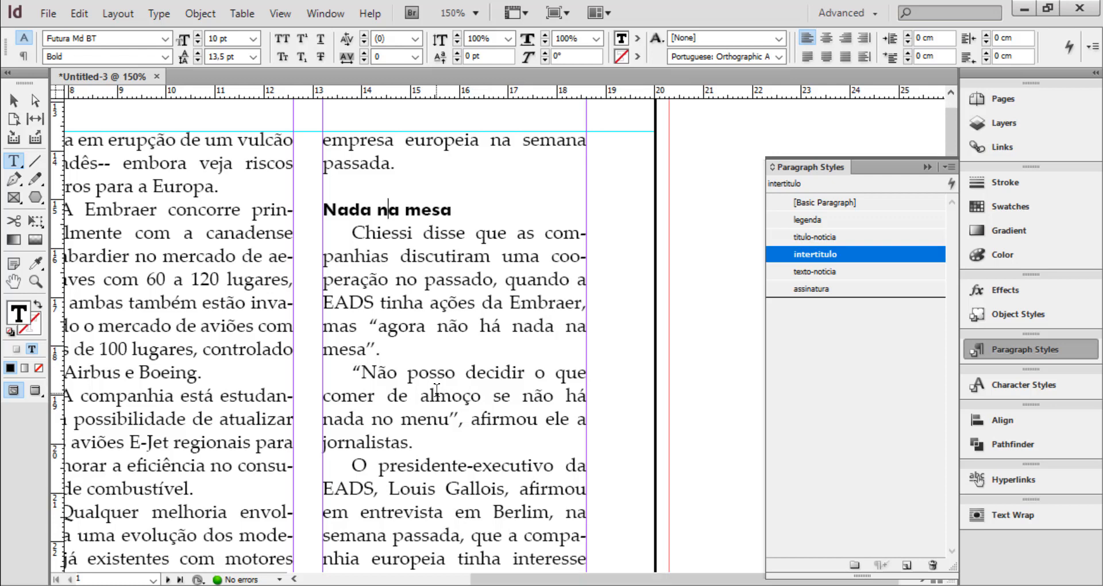
Shorten the first column's text frame to about 21.4 cm high and the second column's by about two lines, and deselect the frames
key(ctrl+0)
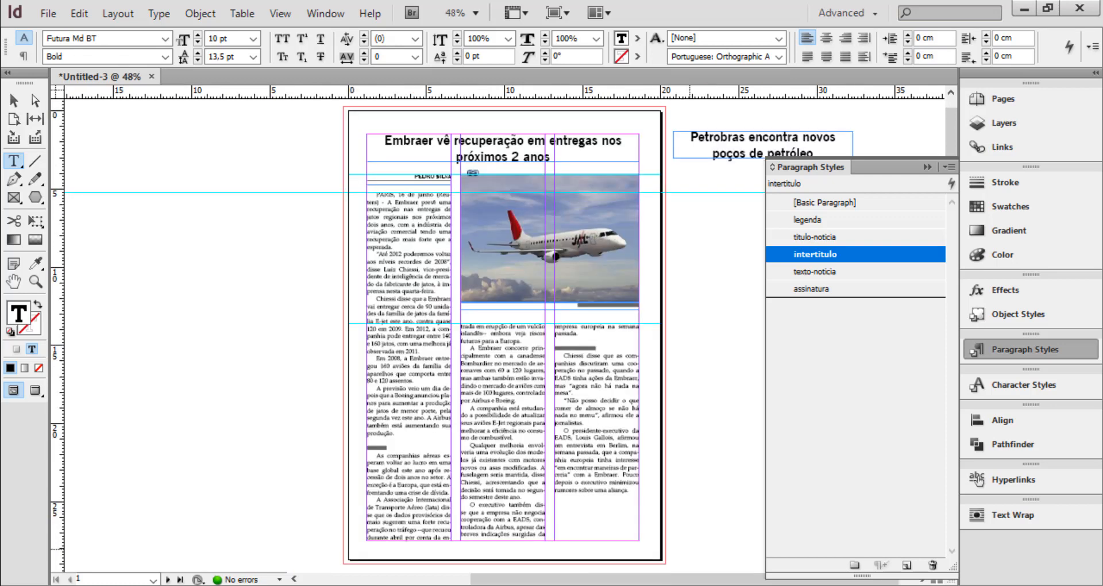
click(12, 101)
click(656, 379)
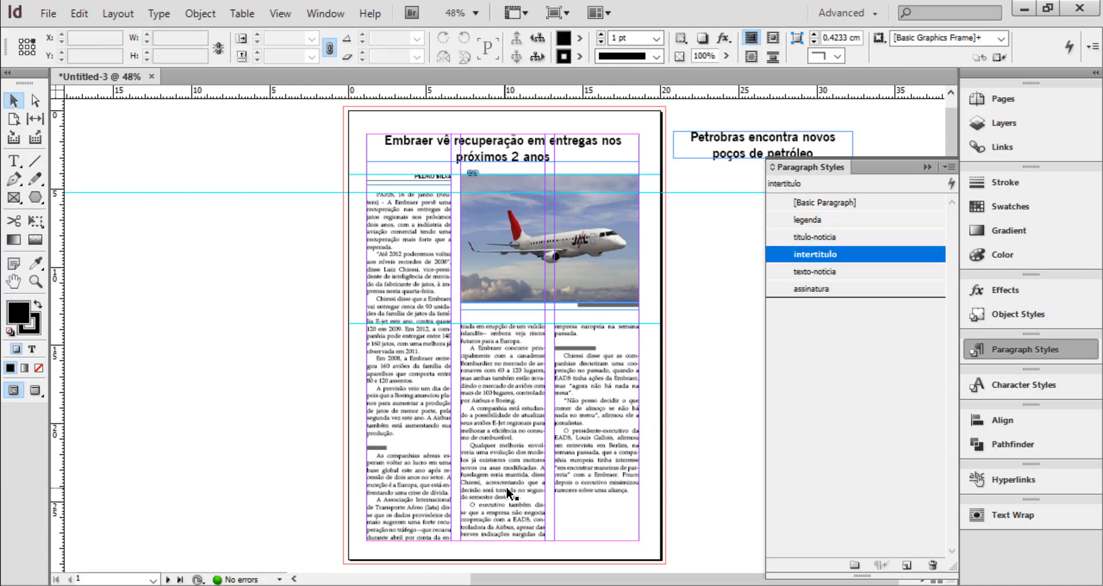
click(410, 524)
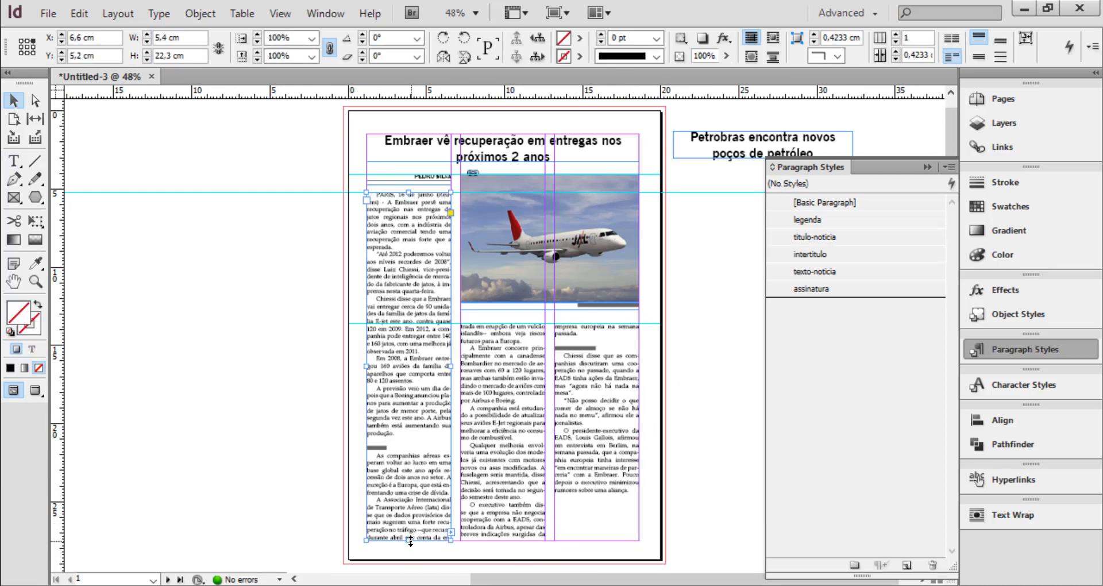
drag(408, 540, 409, 521)
click(519, 513)
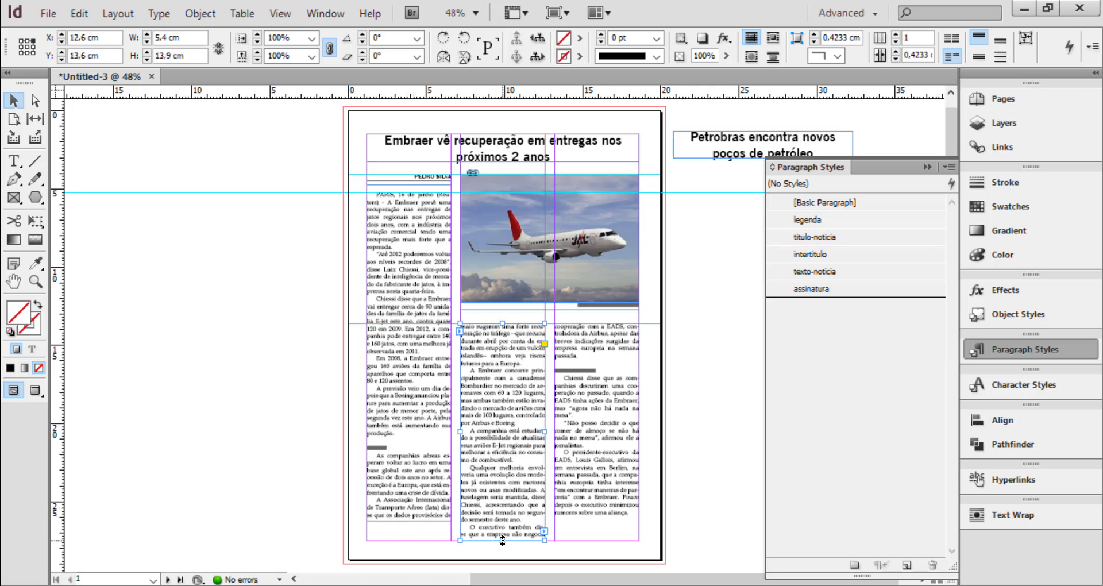
drag(503, 540, 502, 533)
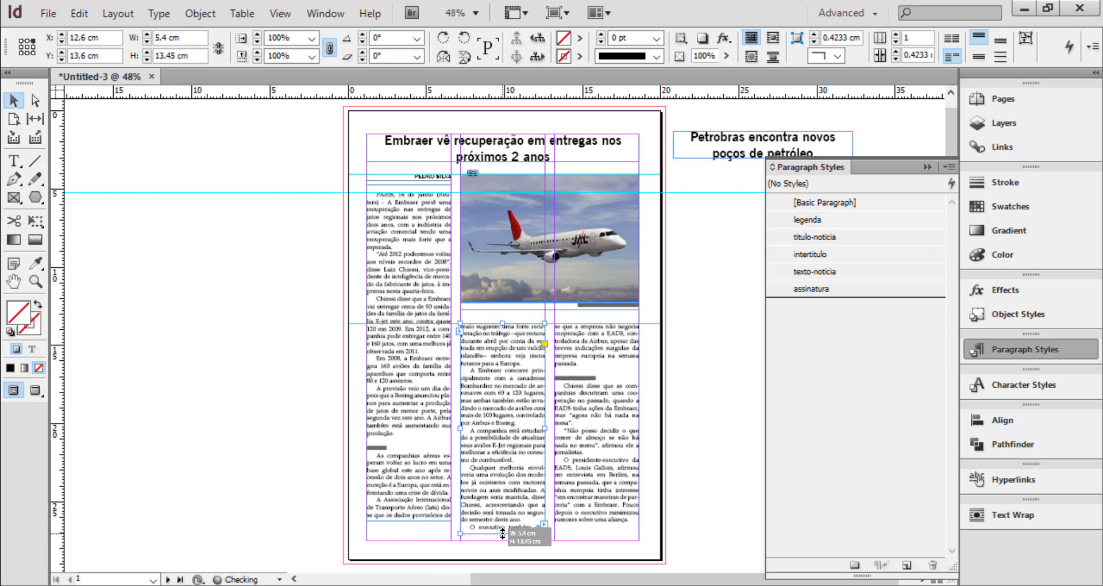
click(422, 516)
drag(409, 521, 409, 526)
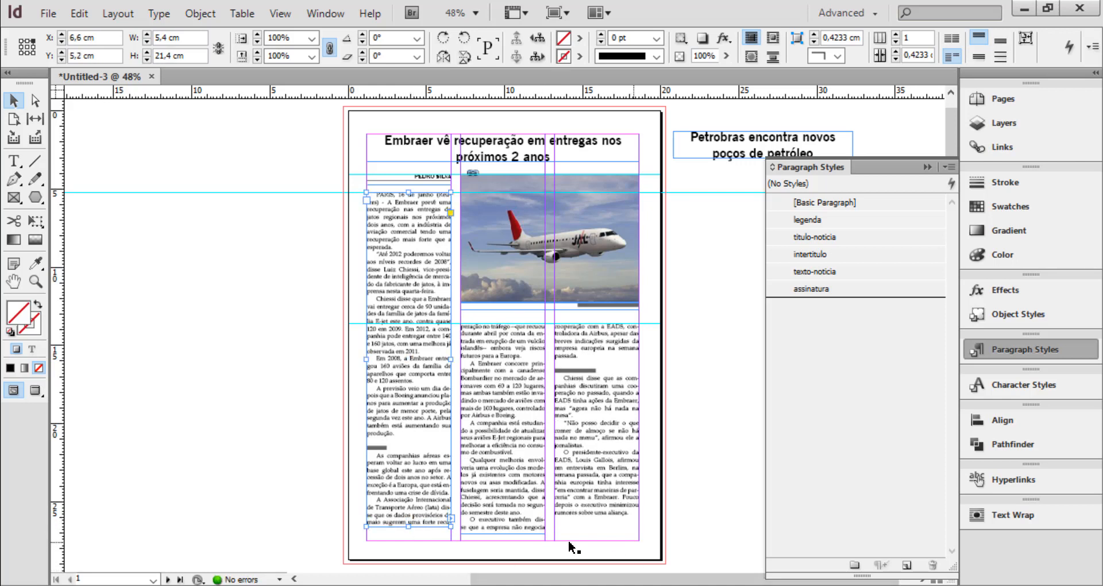
click(496, 534)
drag(502, 530, 502, 526)
click(656, 484)
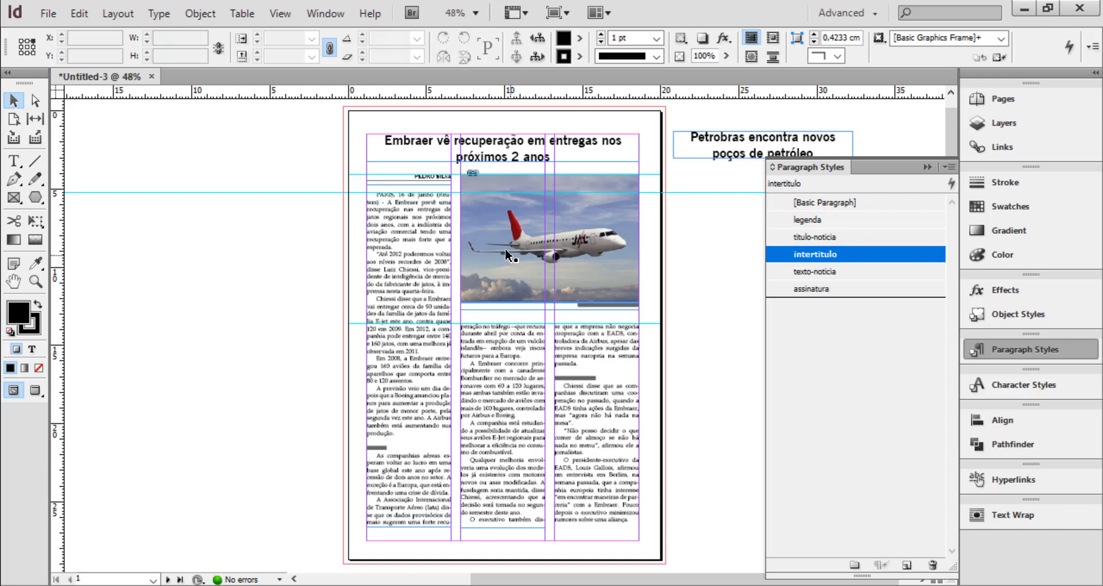
Give the article's opening paragraph a drop cap three lines high
double_click(415, 202)
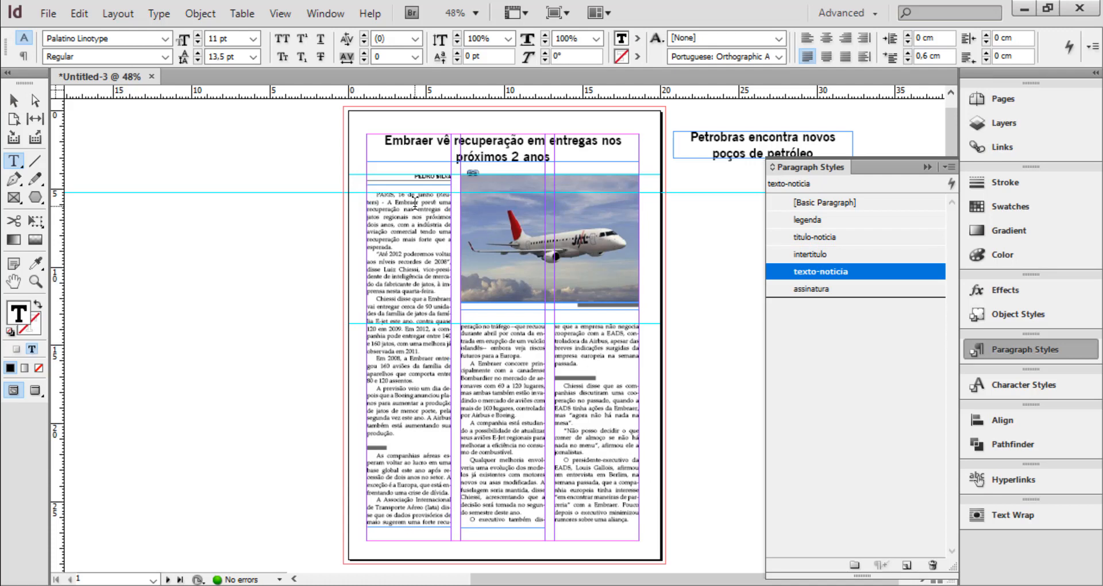
key(ctrl+equal)
key(ctrl+equal)
key(ctrl+equal)
key(ctrl+equal)
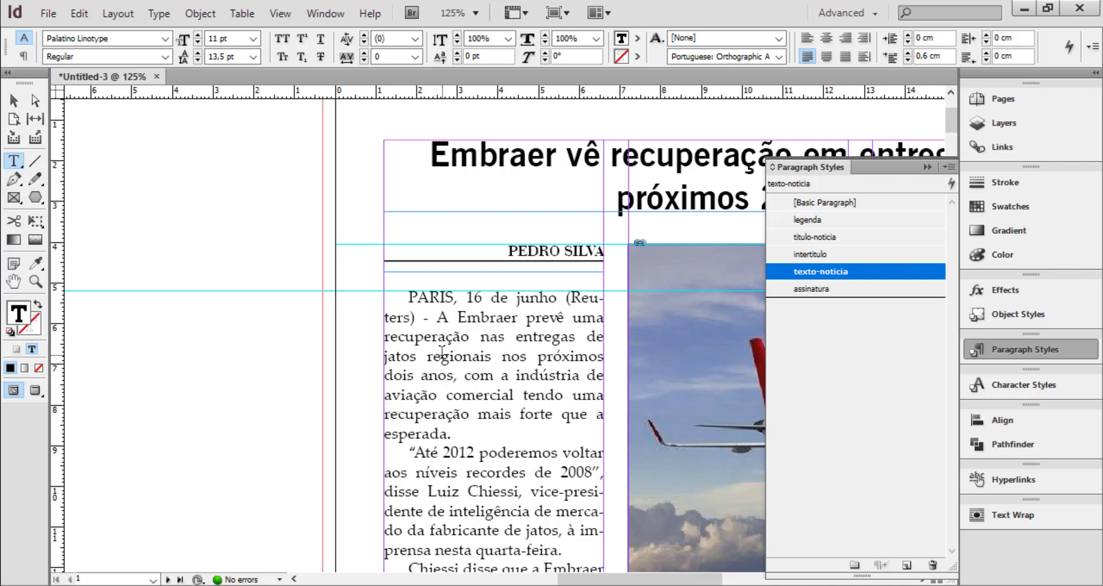
drag(409, 297, 415, 297)
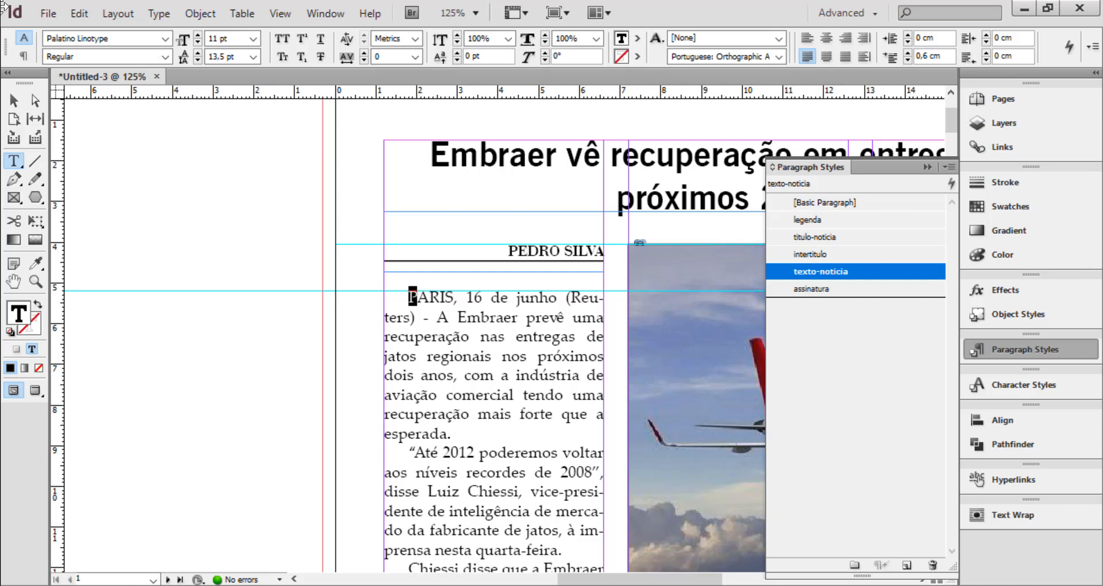
click(24, 57)
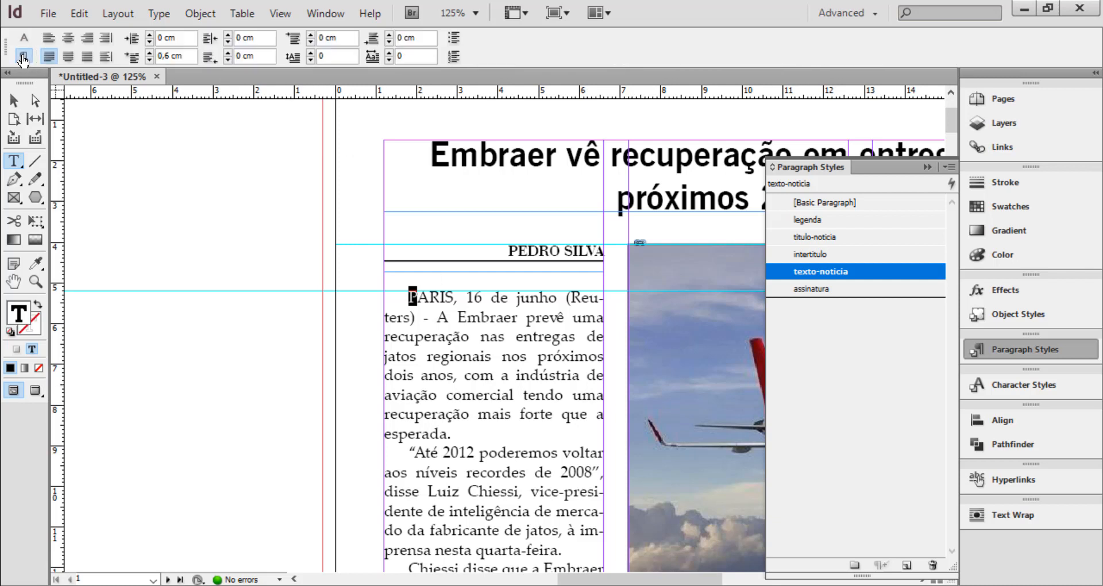
click(482, 297)
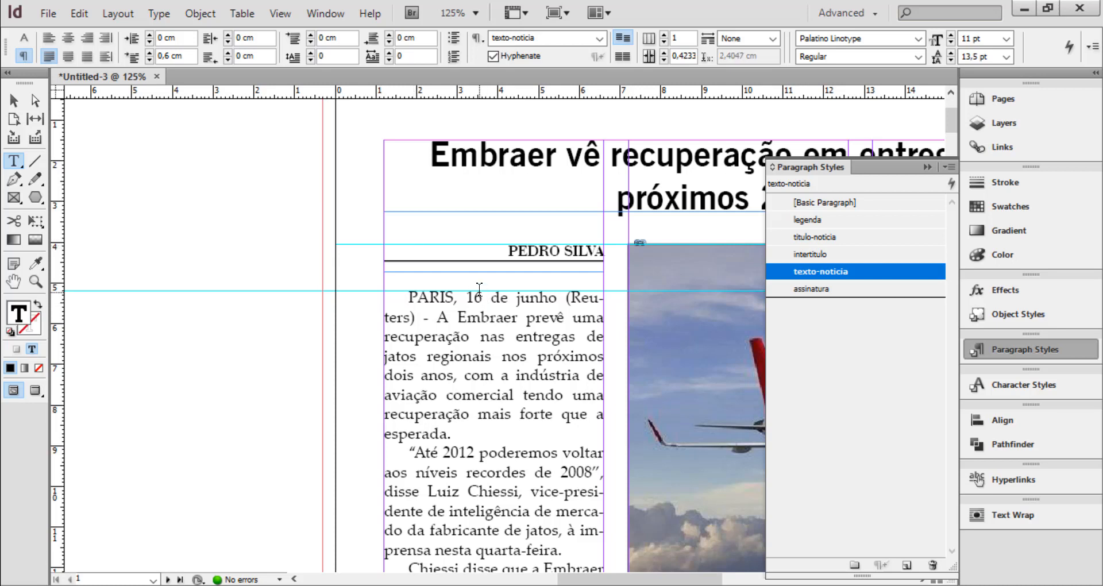
click(310, 53)
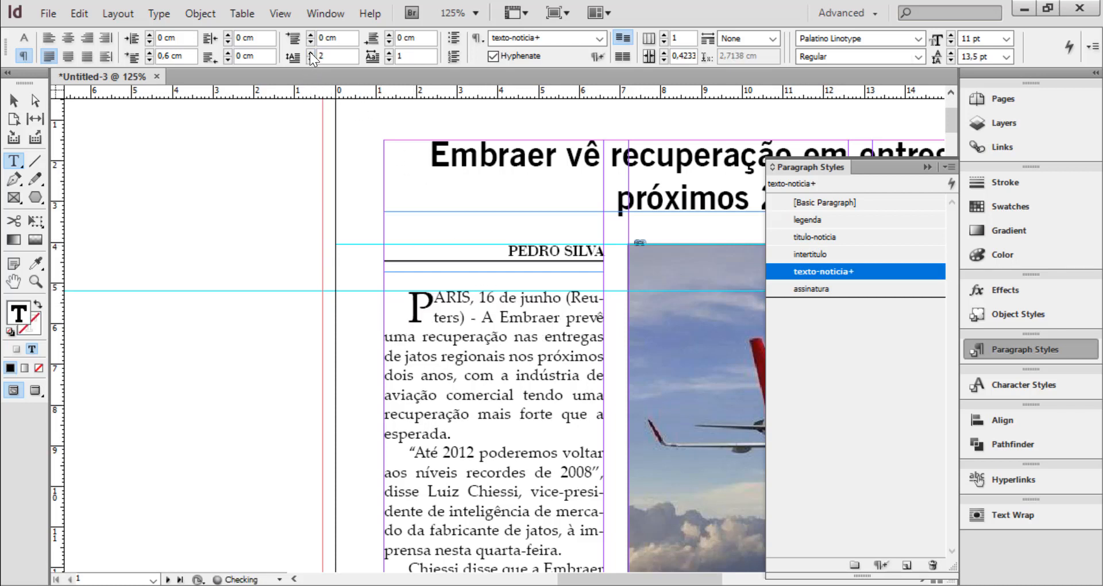
click(309, 51)
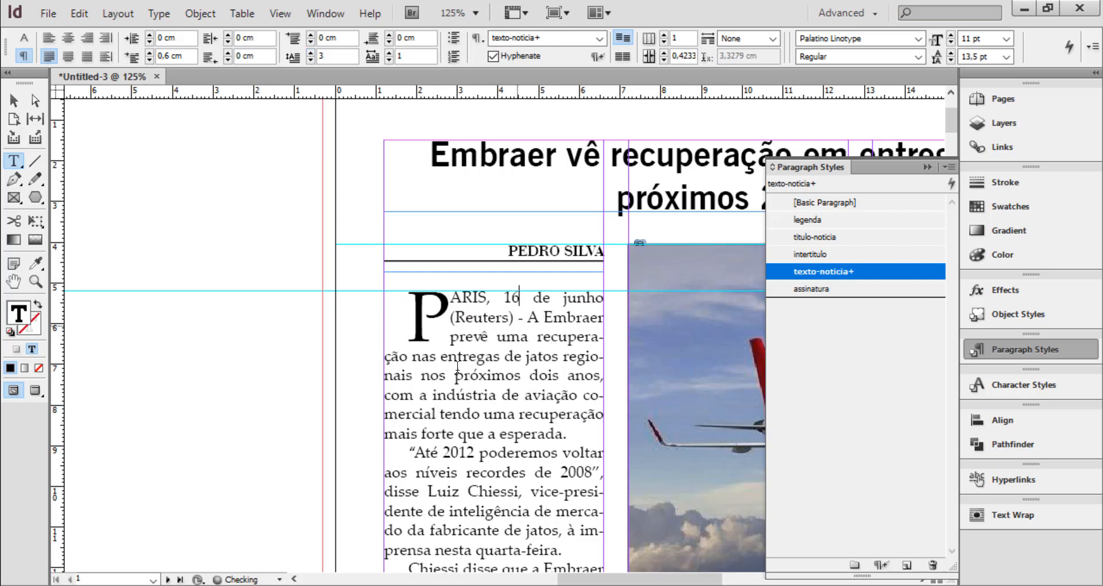
Set the opening paragraph's first line indent to 0 cm so the drop cap sits flush with the column edge
drag(420, 304, 430, 303)
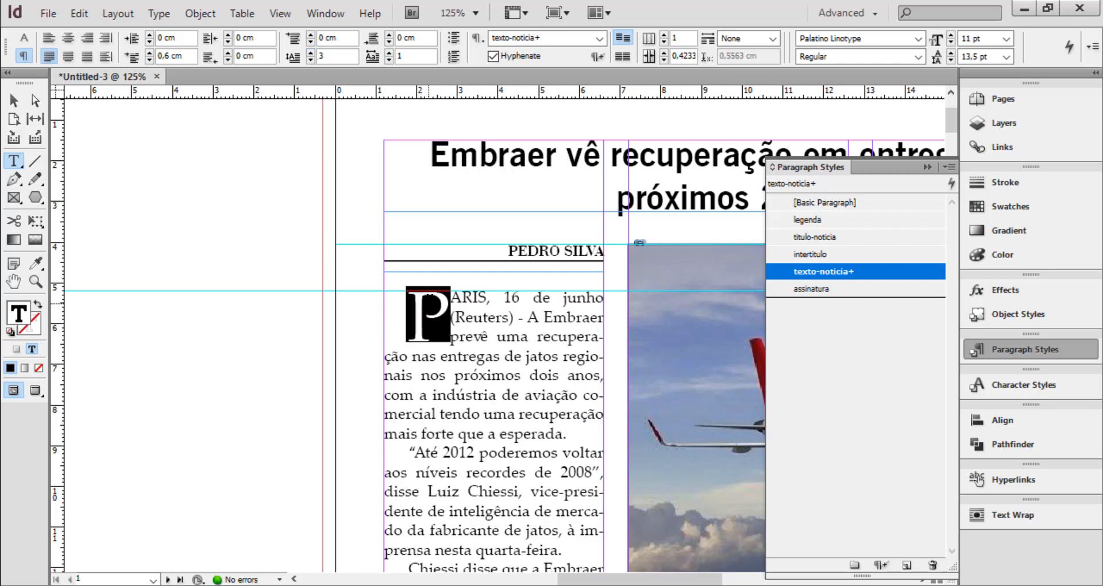
click(24, 38)
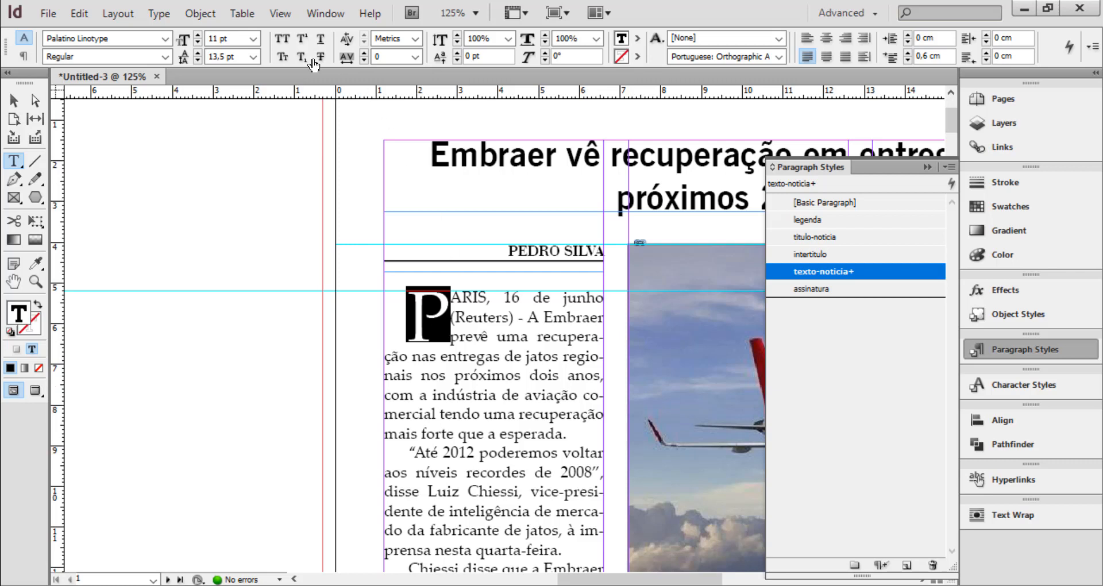
click(434, 324)
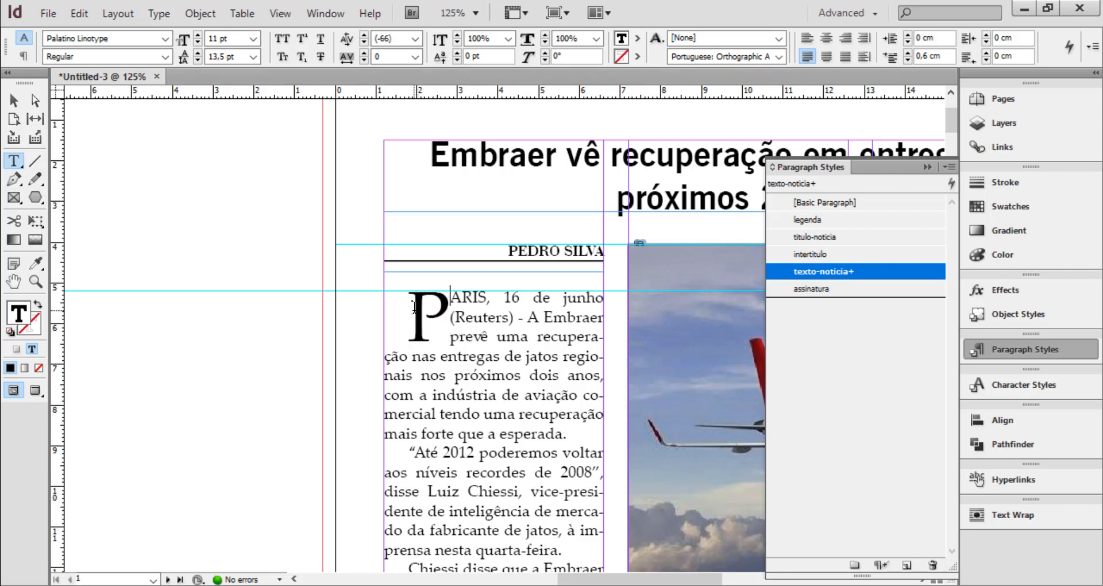
click(425, 307)
drag(426, 306, 445, 306)
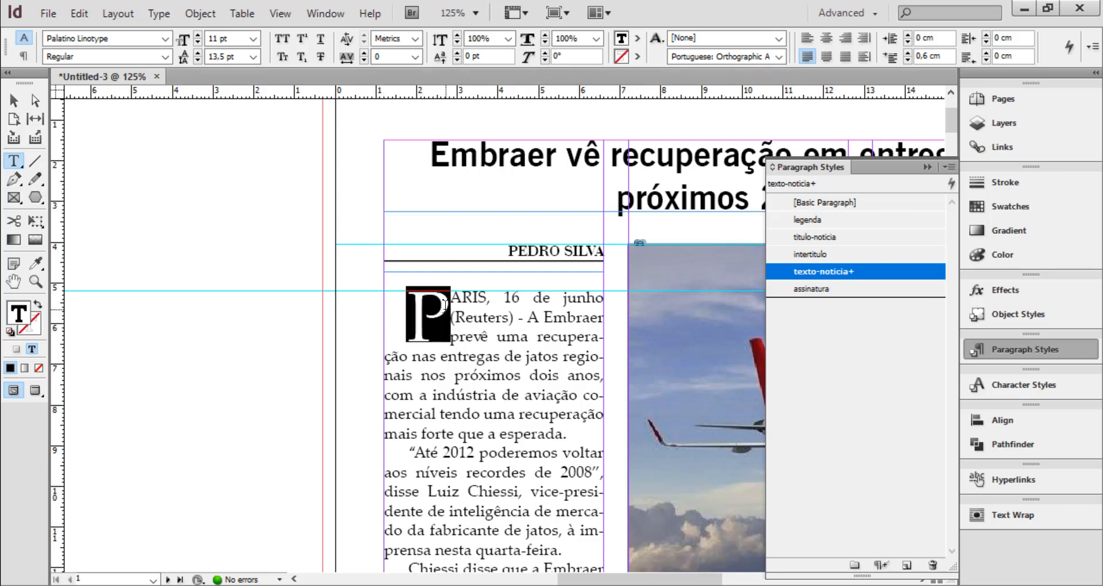
click(480, 313)
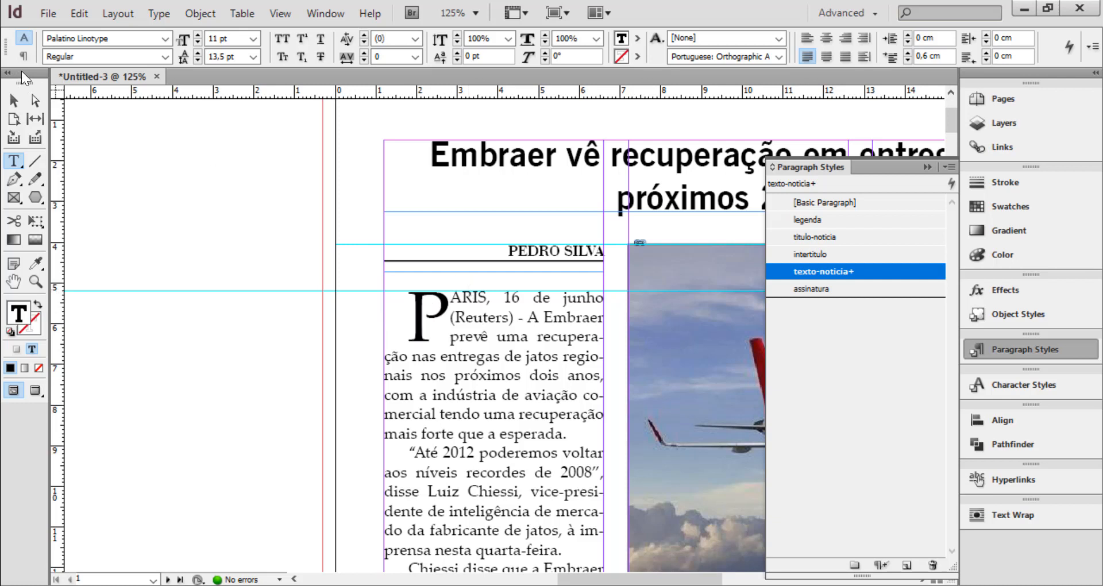
click(24, 56)
triple_click(186, 55)
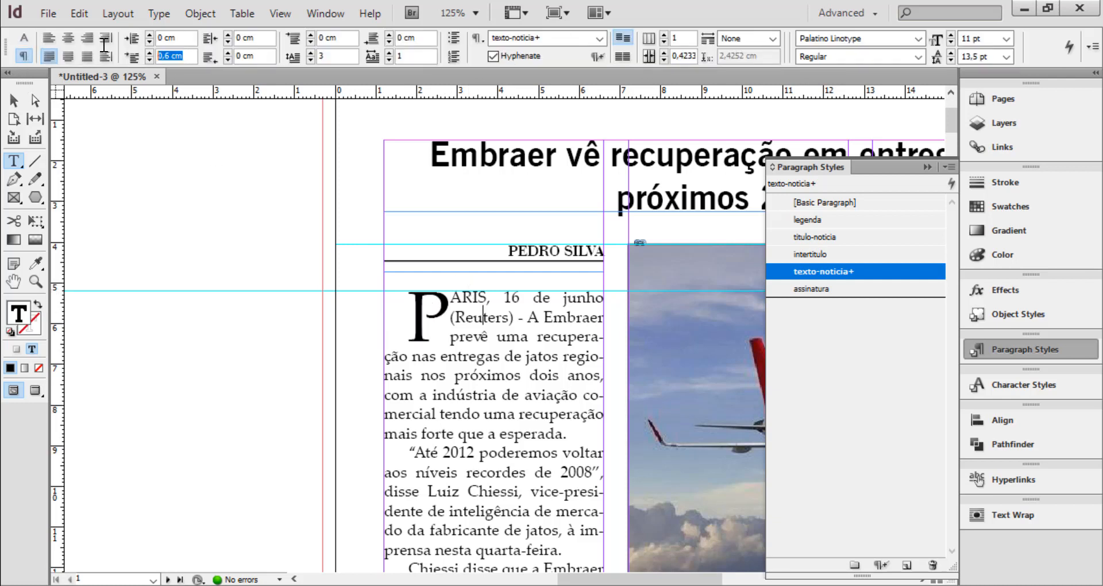
text(0)
key(Return)
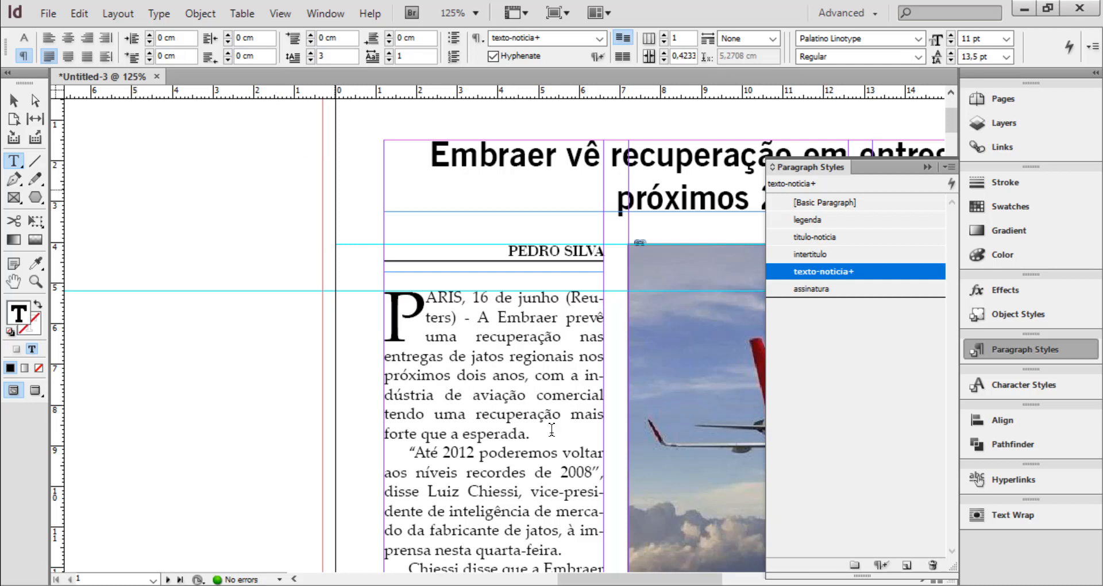
drag(384, 313, 425, 314)
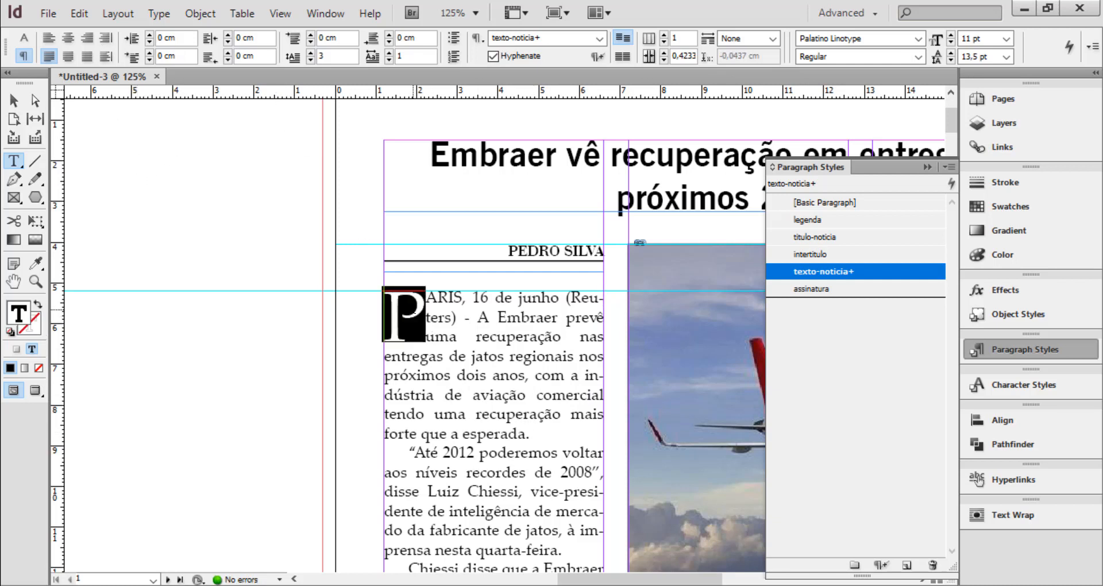
click(506, 339)
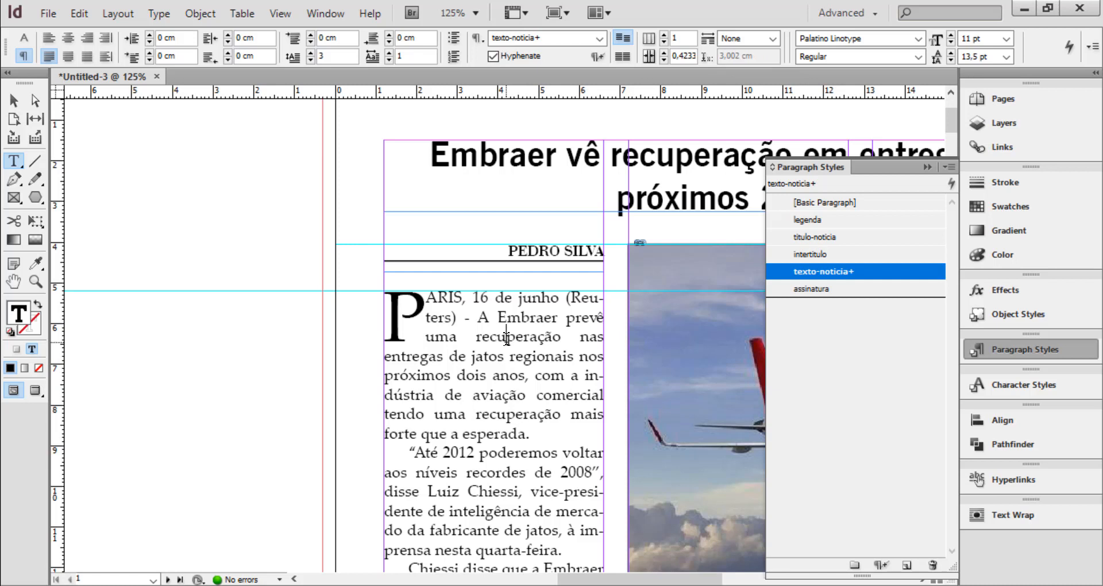
Clear the drop cap and indent overrides from the opening paragraph, restoring the plain texto-noticia style
drag(384, 313, 418, 311)
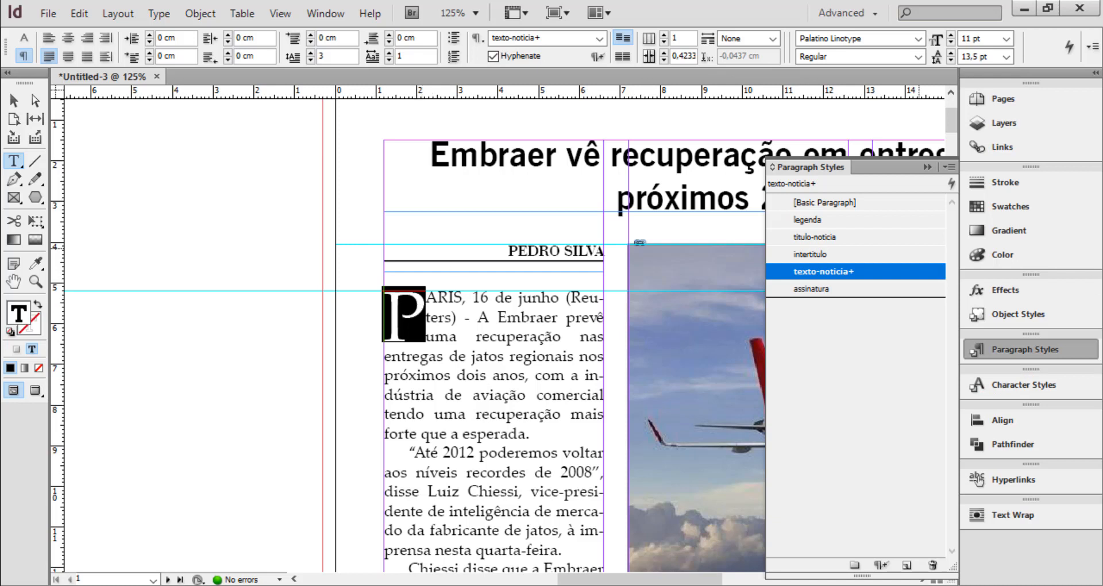
click(881, 568)
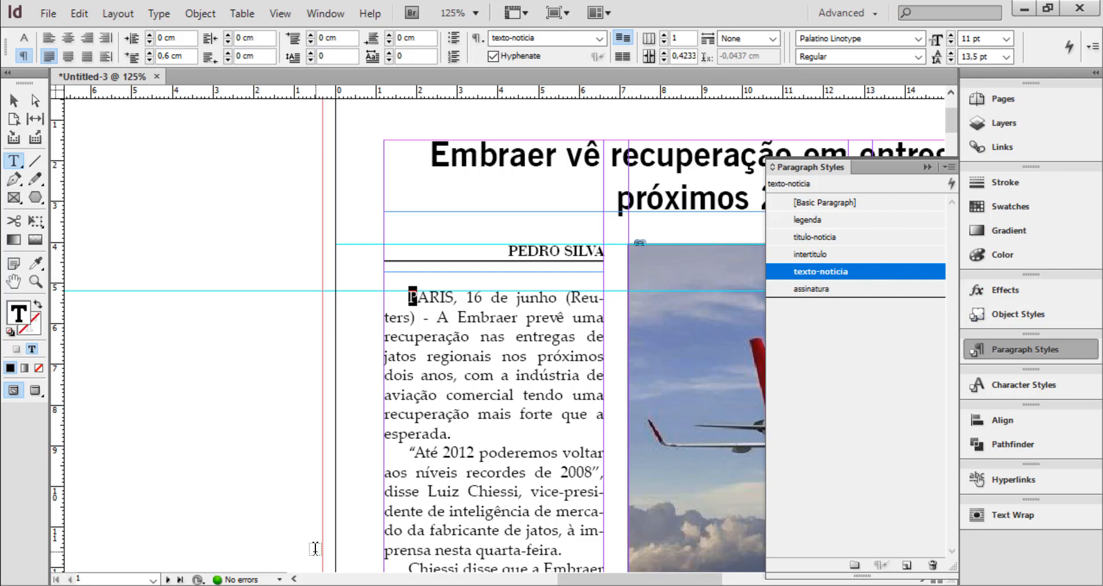
click(416, 313)
Set the word "família" before "de jatos" in the third paragraph of the first column to Italic
scroll(526, 351, down, 3)
scroll(531, 353, down, 3)
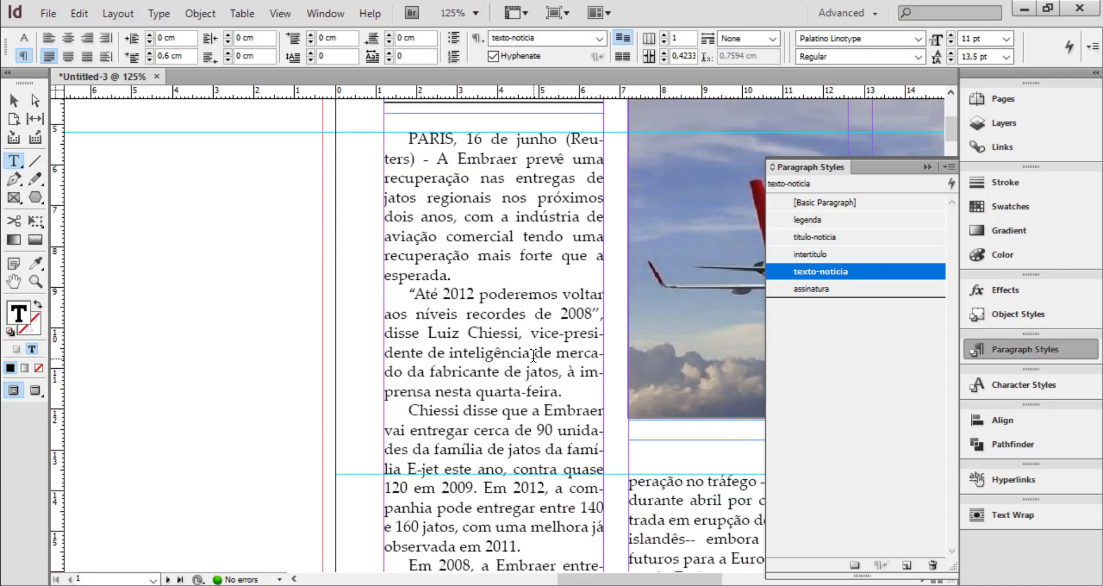
click(442, 408)
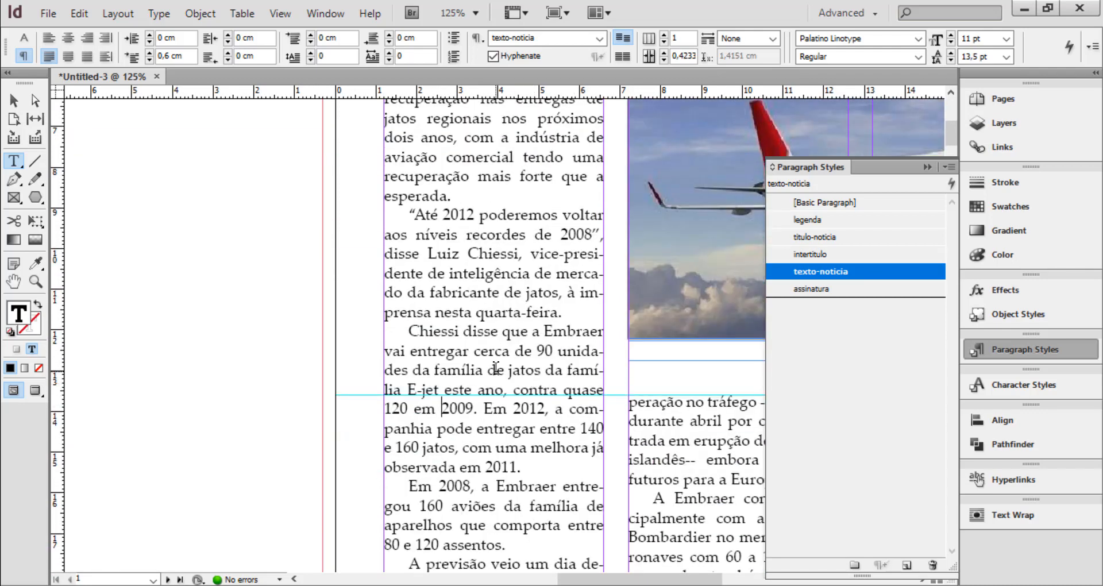
scroll(495, 368, up, 2)
scroll(529, 408, down, 2)
drag(436, 368, 483, 373)
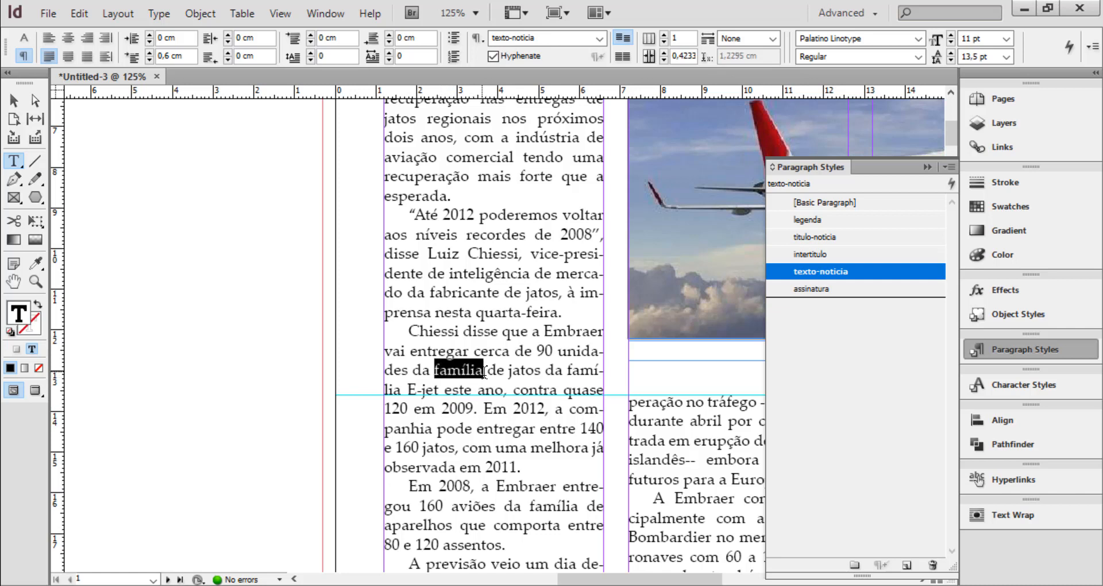
click(23, 45)
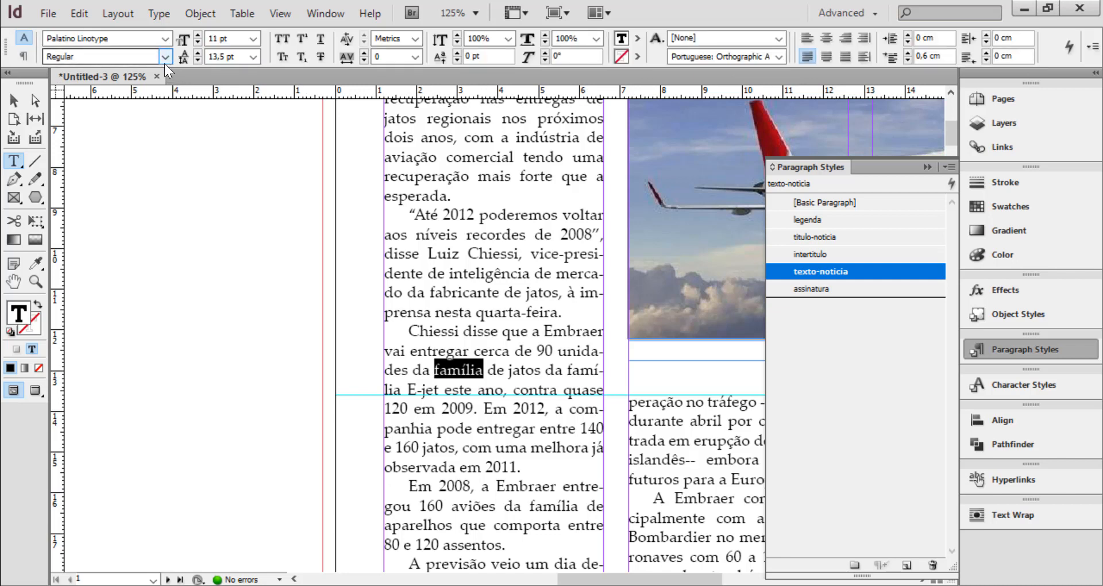
click(165, 58)
click(91, 90)
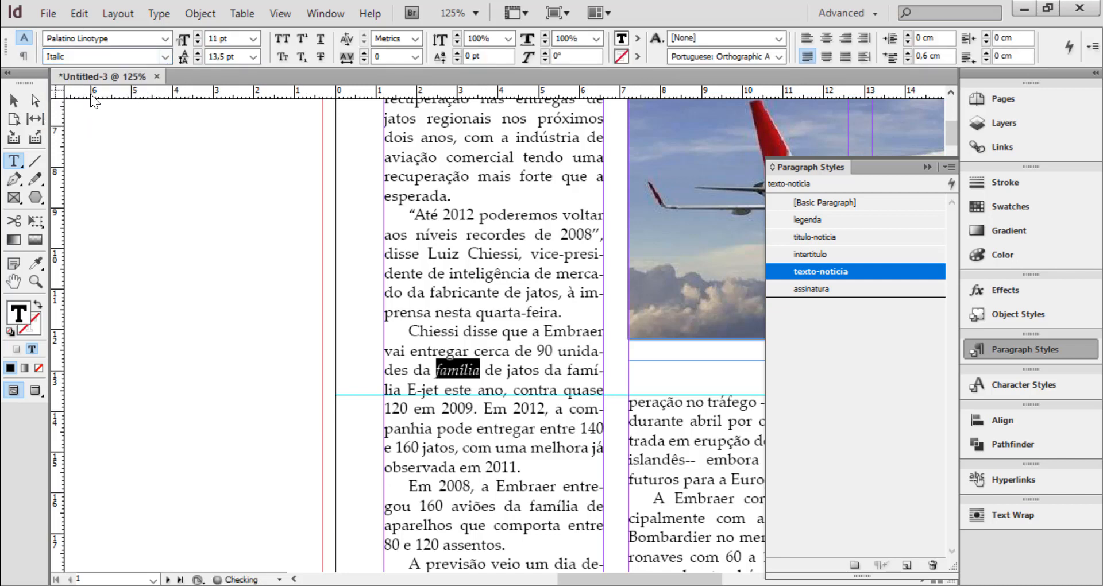
Clear the italic override from the word "família" before "de jatos", restoring the plain texto-noticia style
click(496, 368)
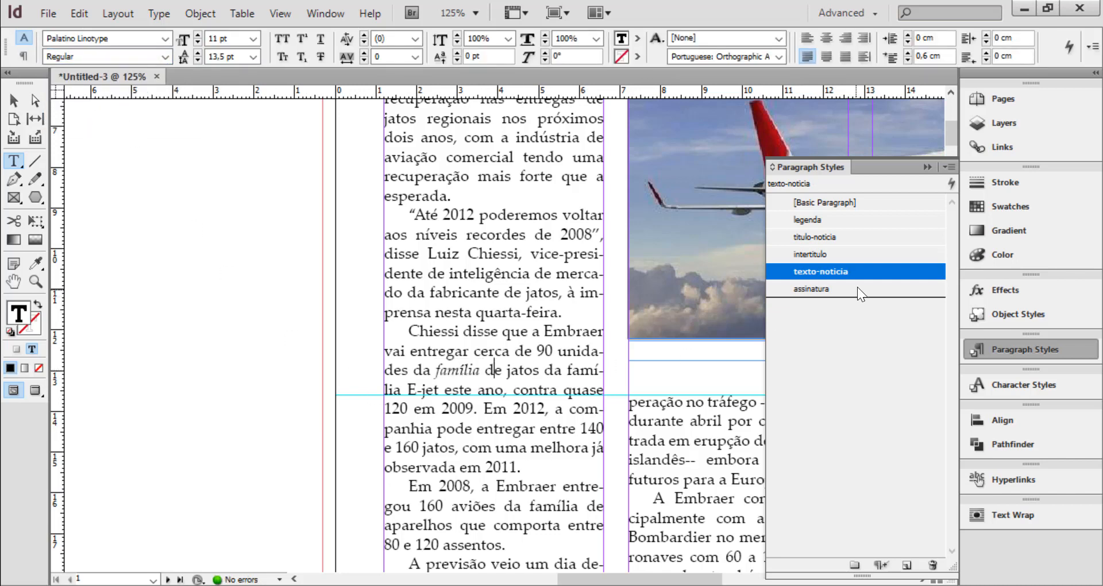
drag(438, 371, 475, 368)
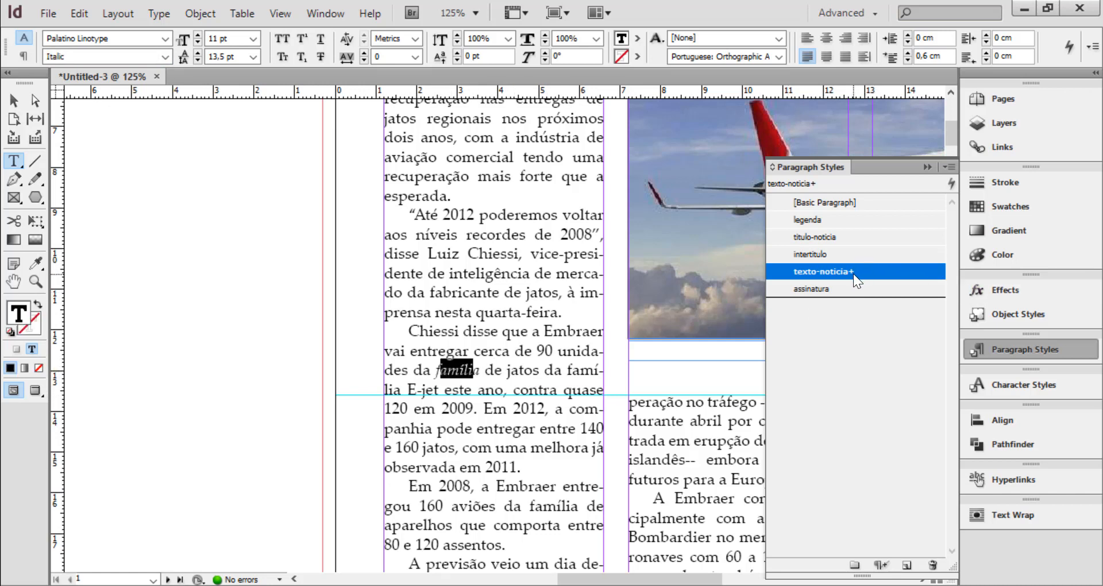
click(447, 370)
click(880, 566)
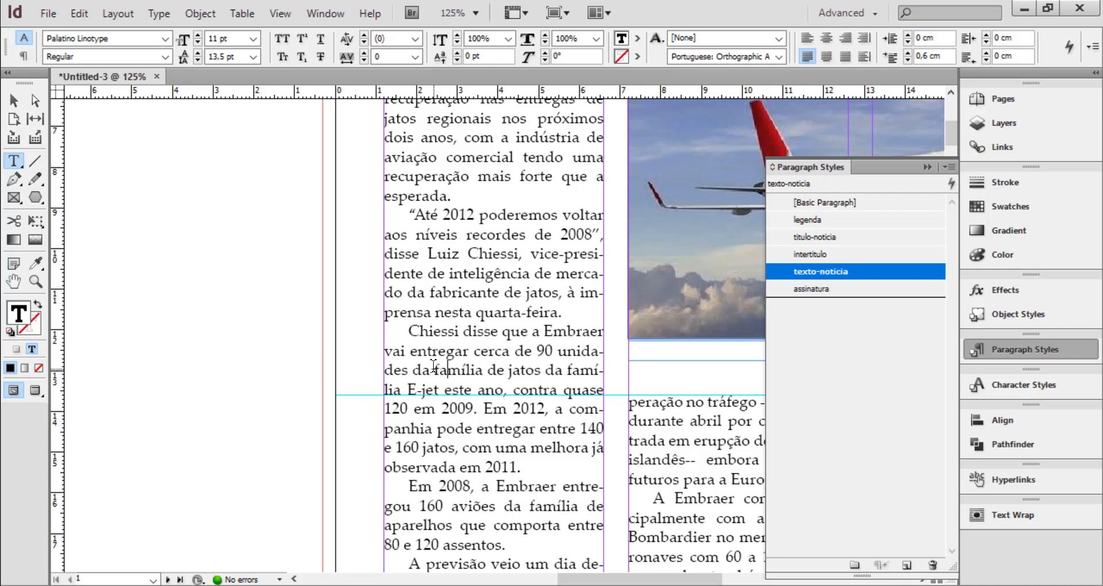
drag(435, 369, 485, 370)
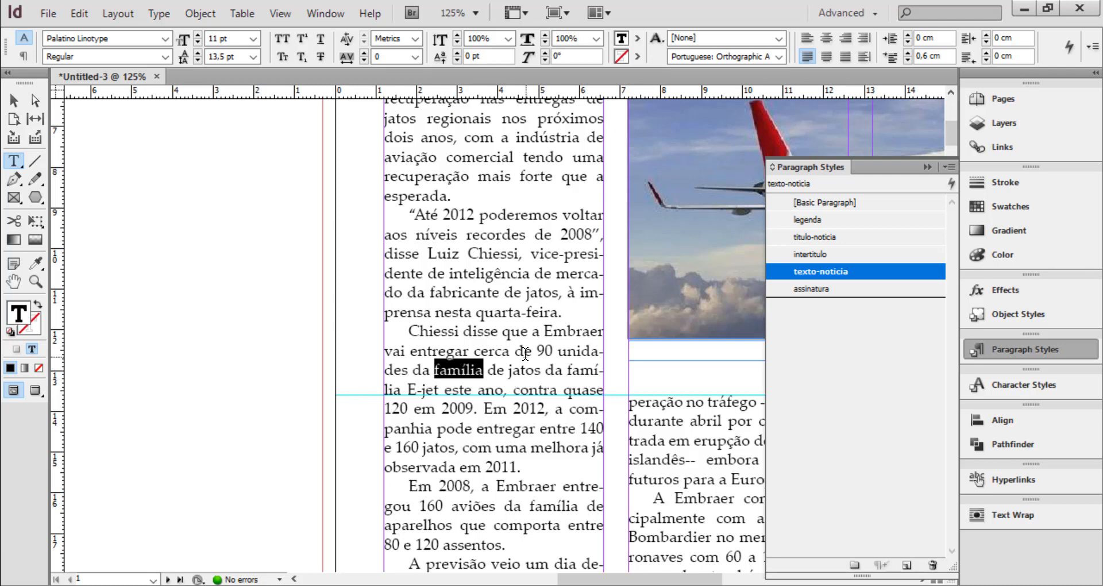
scroll(523, 367, up, 4)
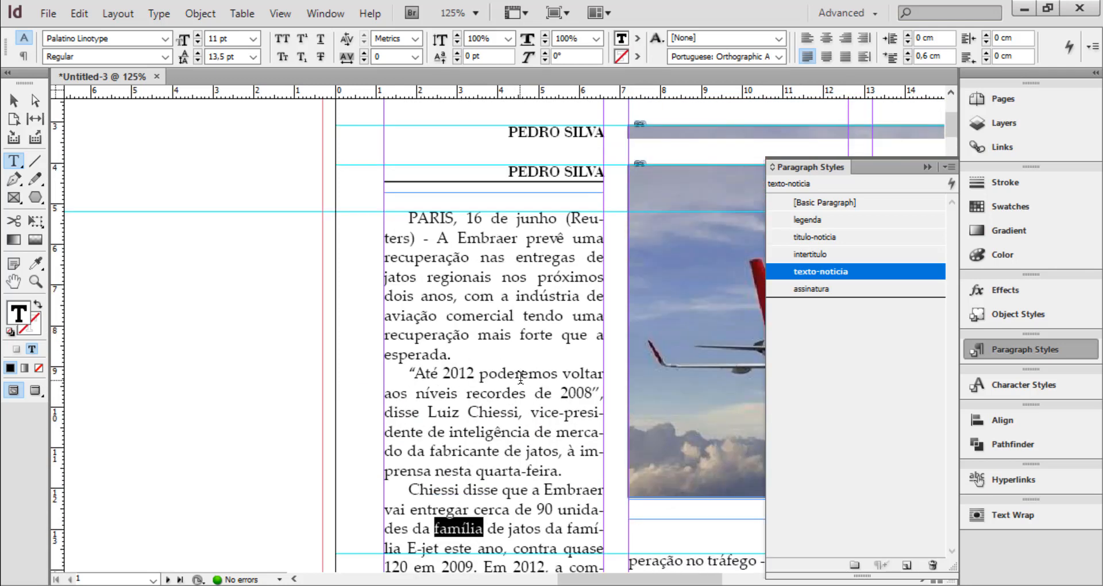
Start a new character style named "capitular" for the article's initial letter
click(497, 256)
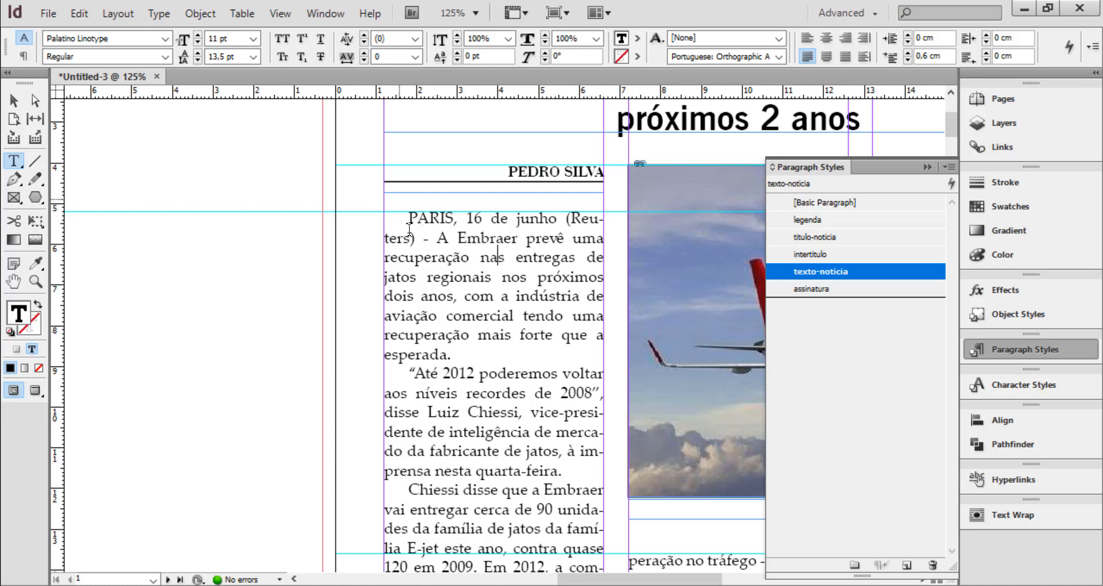
drag(408, 218, 420, 217)
click(450, 274)
click(1028, 387)
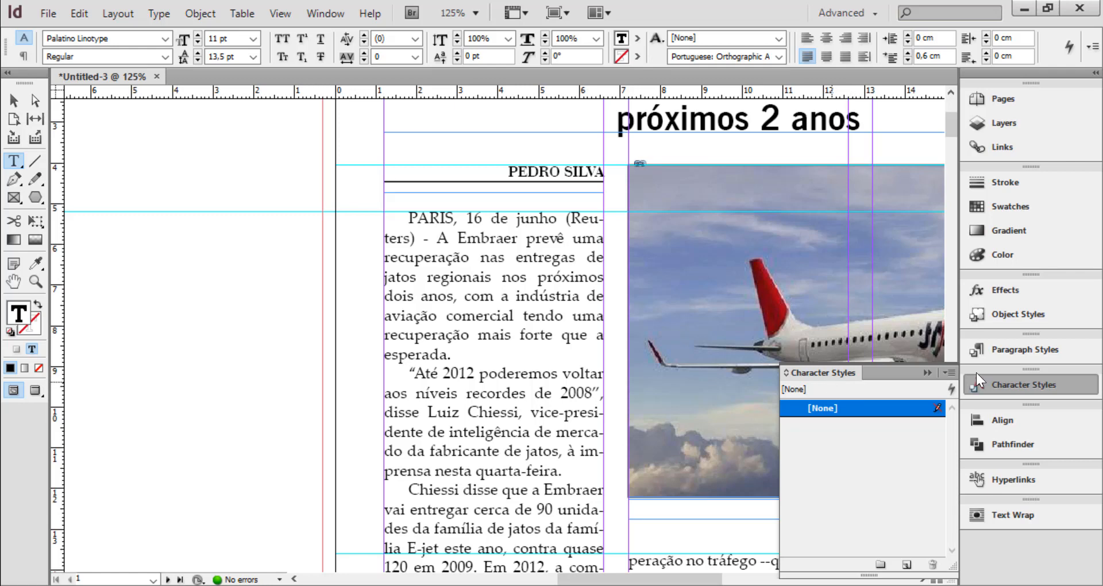
click(952, 373)
click(785, 217)
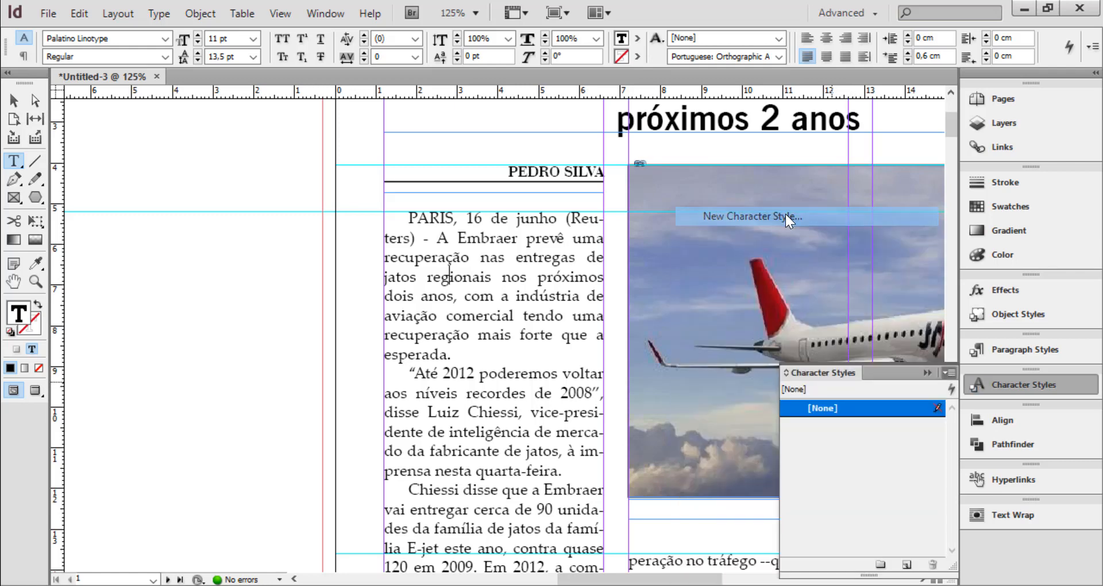
text(c)
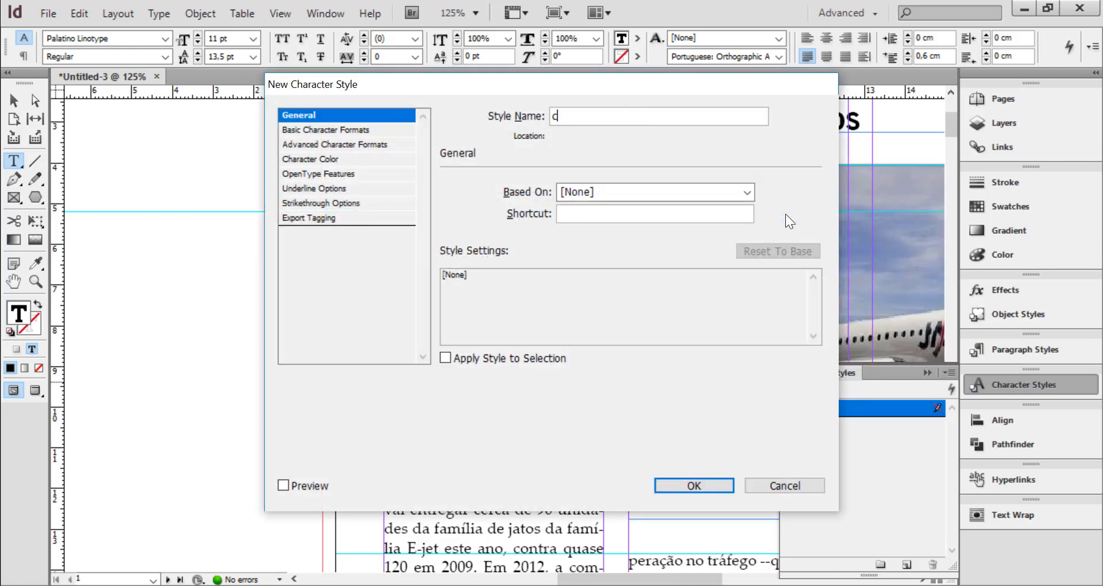
text(apitular)
Set the capitular style's font family to Brush Script MT Italic and create the style
click(336, 130)
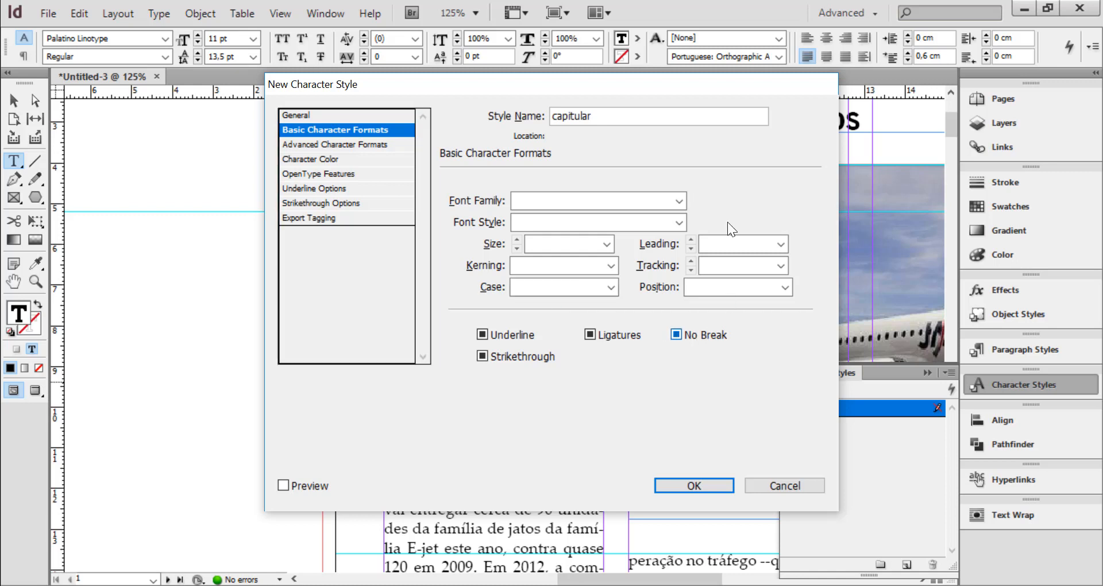
click(681, 205)
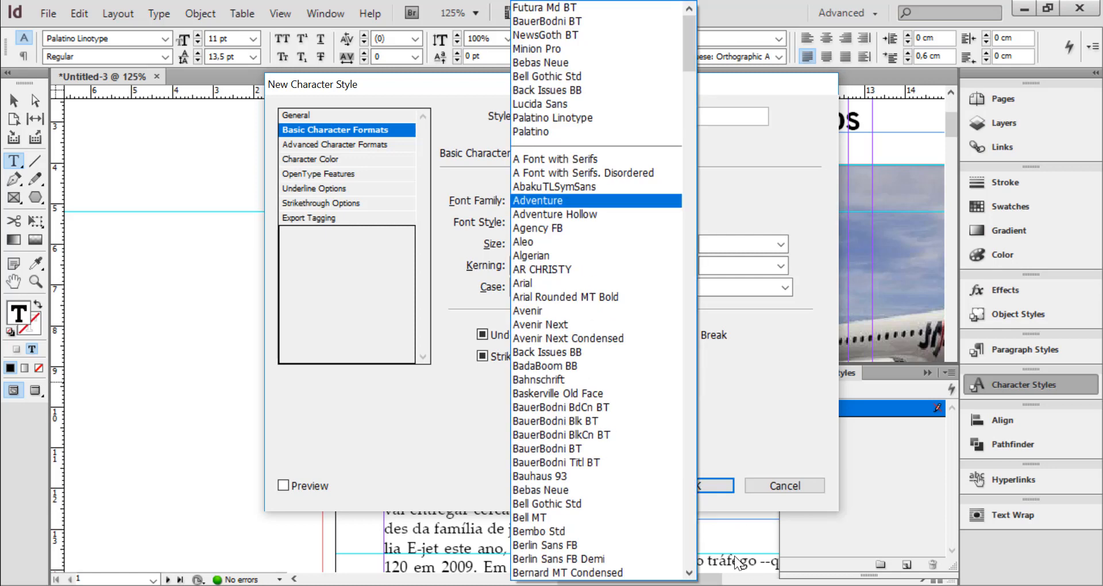
click(691, 540)
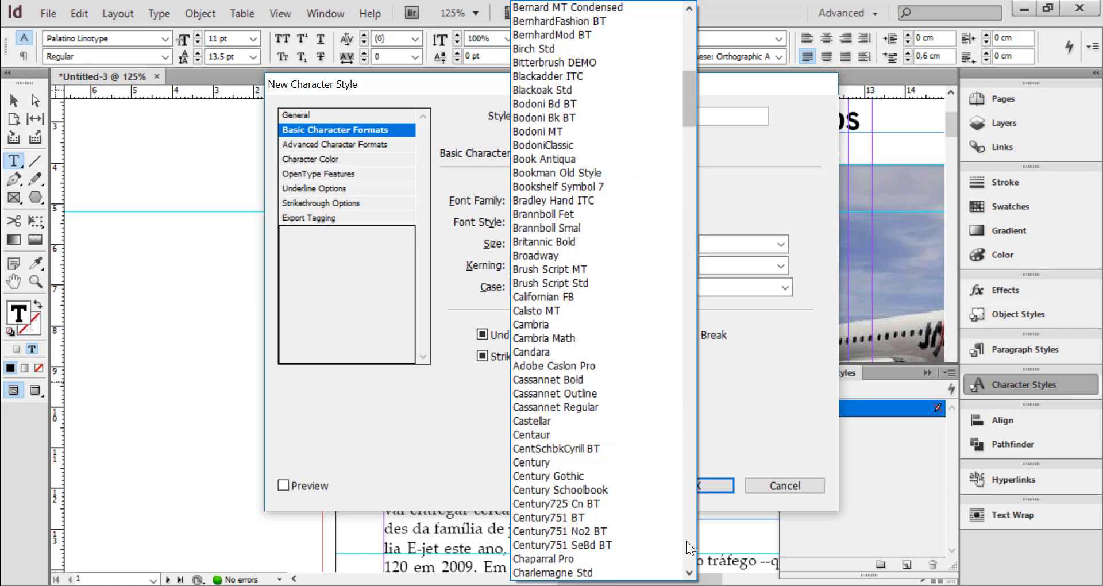
click(687, 541)
click(683, 542)
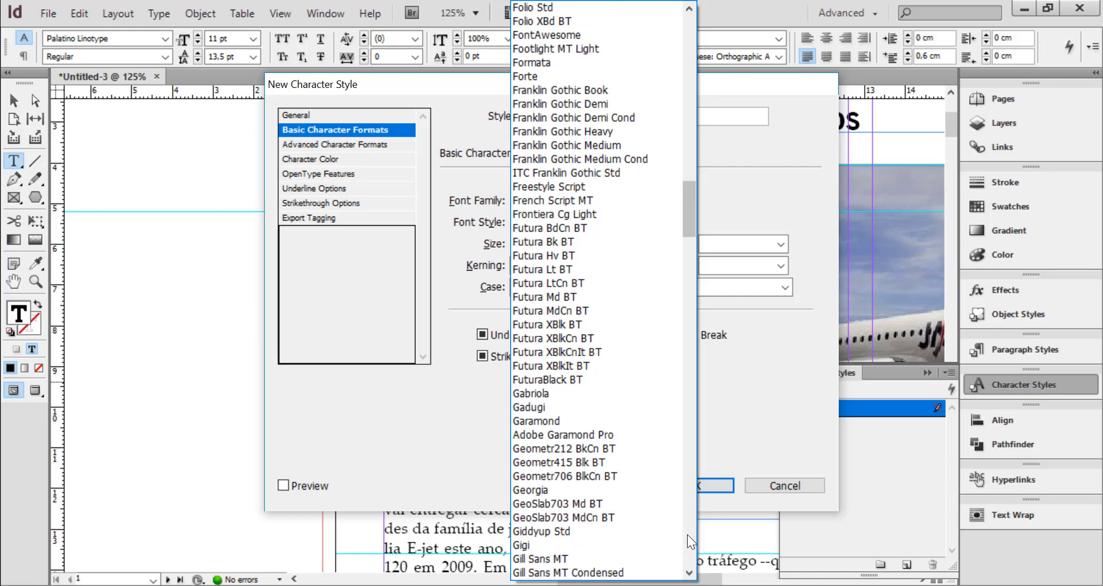
click(687, 534)
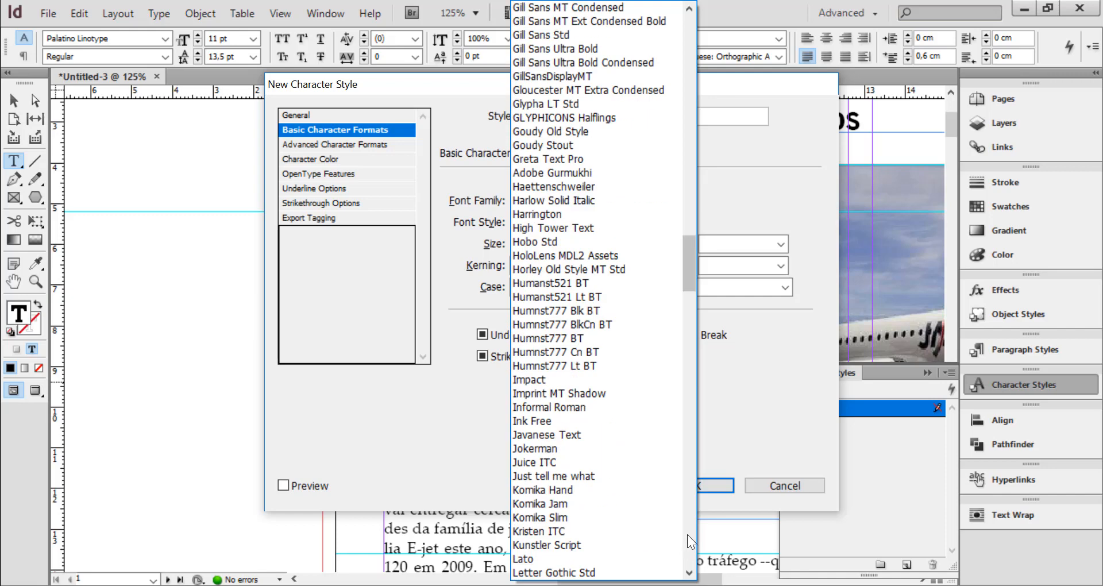
click(688, 534)
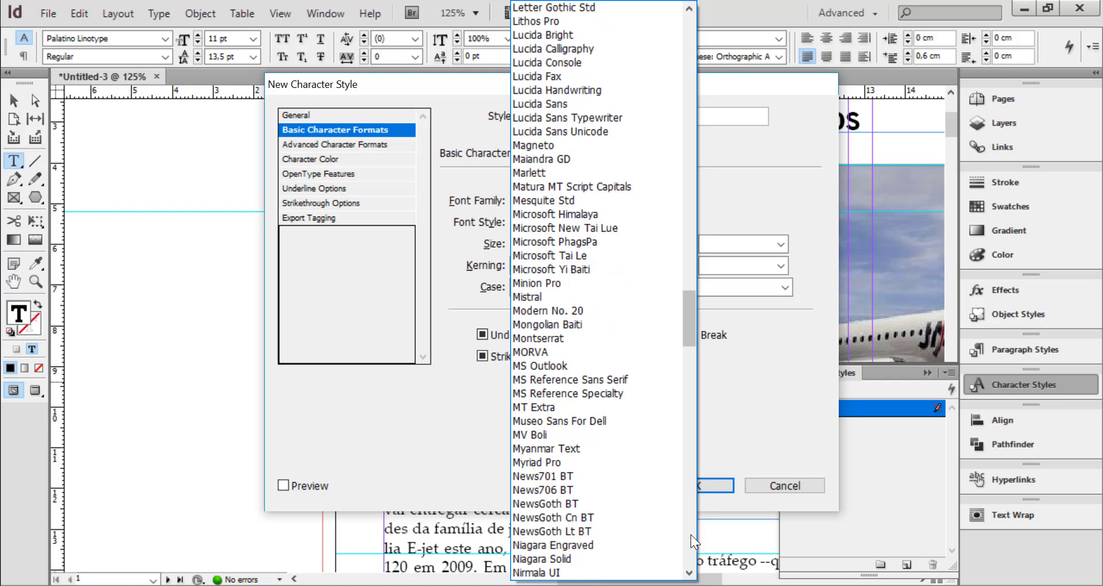
click(690, 535)
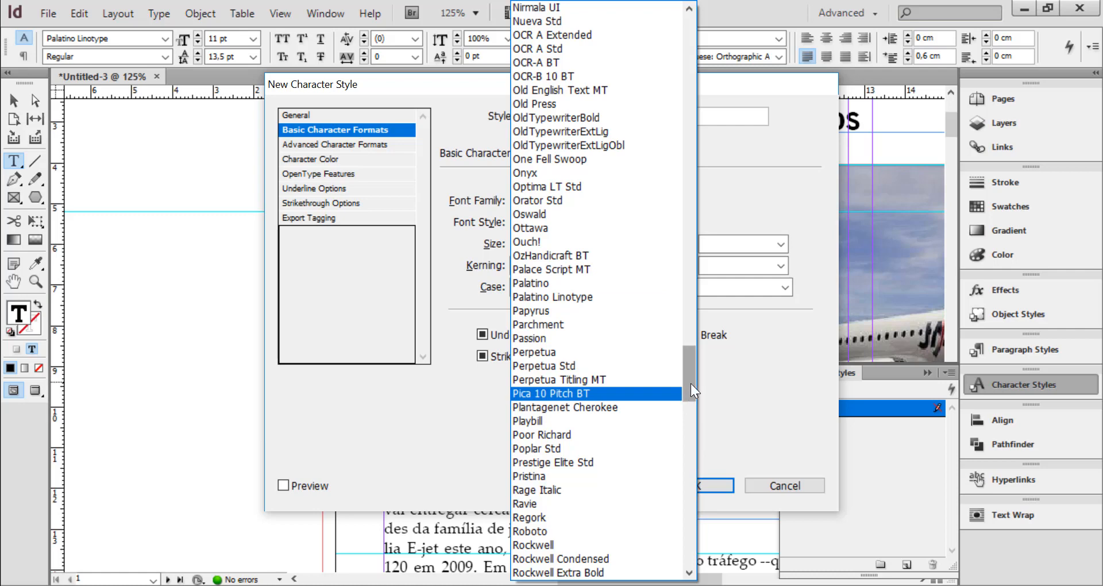
mouse_move(690, 383)
mouse_down()
mouse_move(690, 409)
mouse_move(705, 350)
mouse_move(708, 98)
mouse_up()
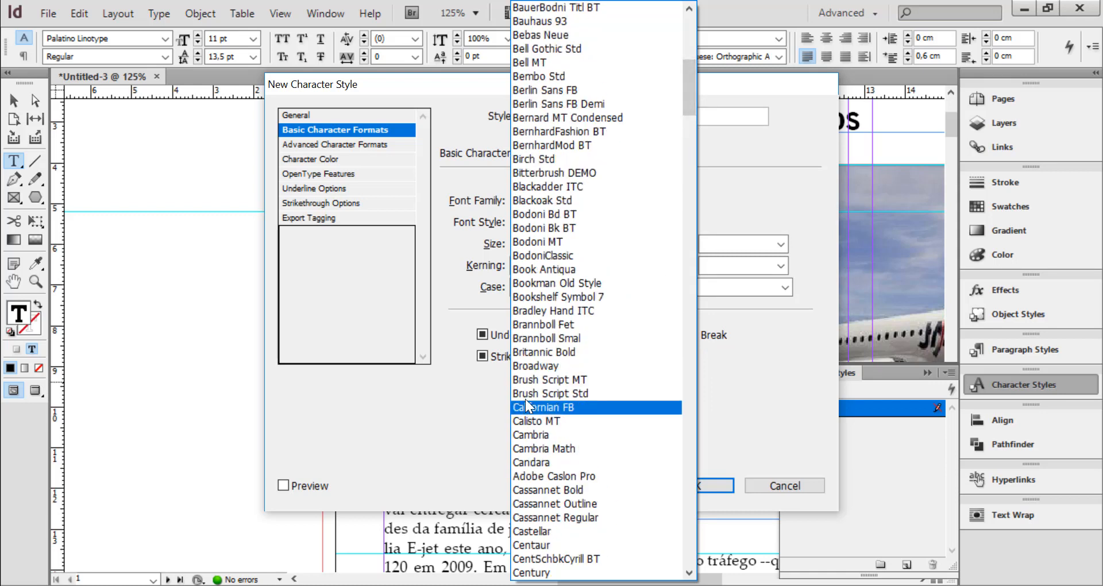
click(551, 379)
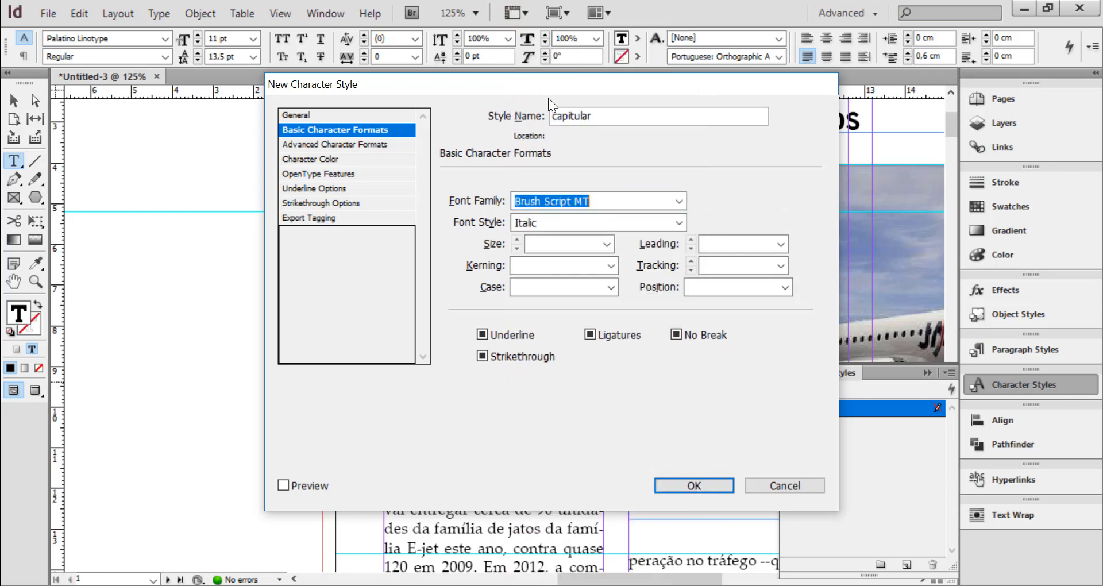
click(702, 487)
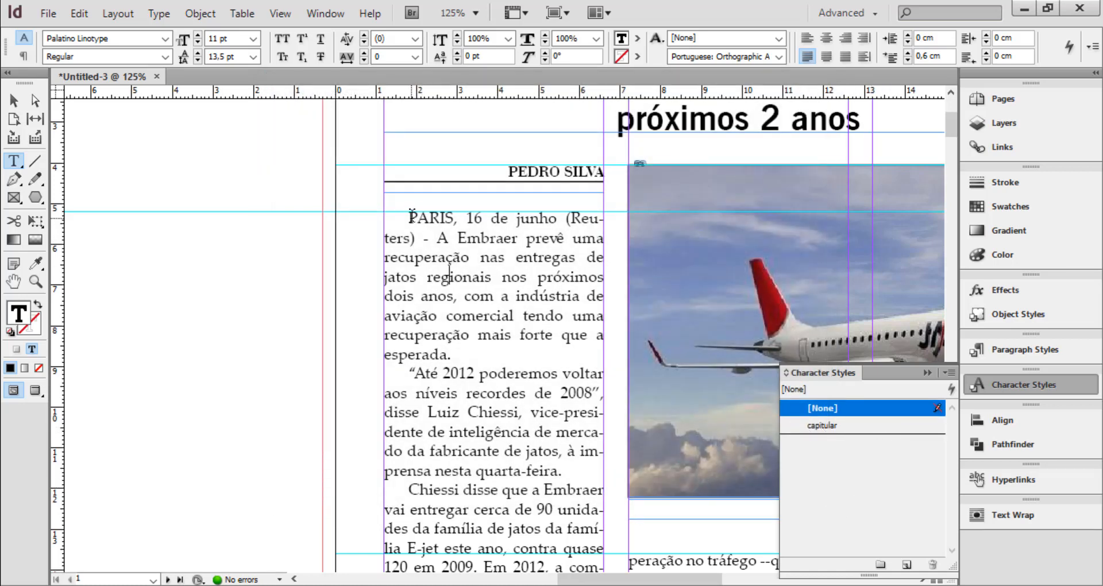
Apply the capitular character style to the initial "P" of "PARIS" and inspect the letter up close
drag(410, 217, 418, 218)
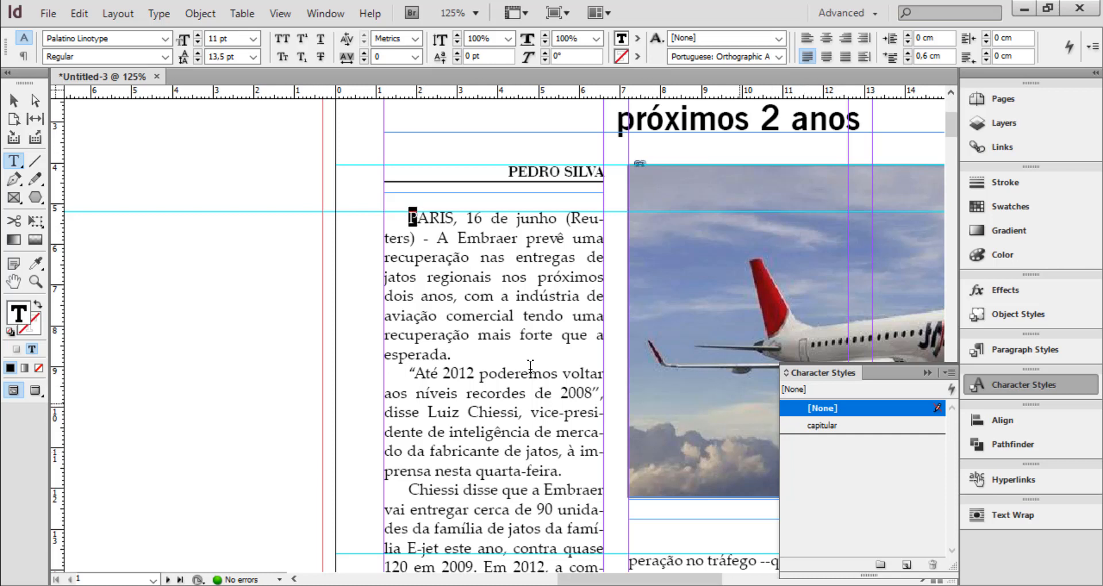
click(823, 426)
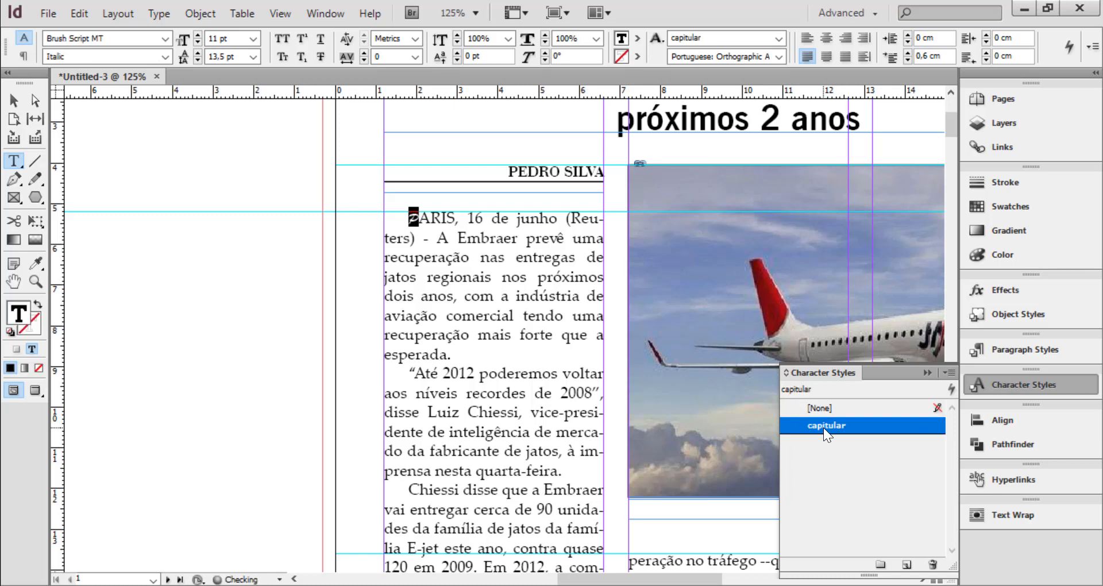
key(ctrl+equal)
key(ctrl+equal)
key(ctrl+equal)
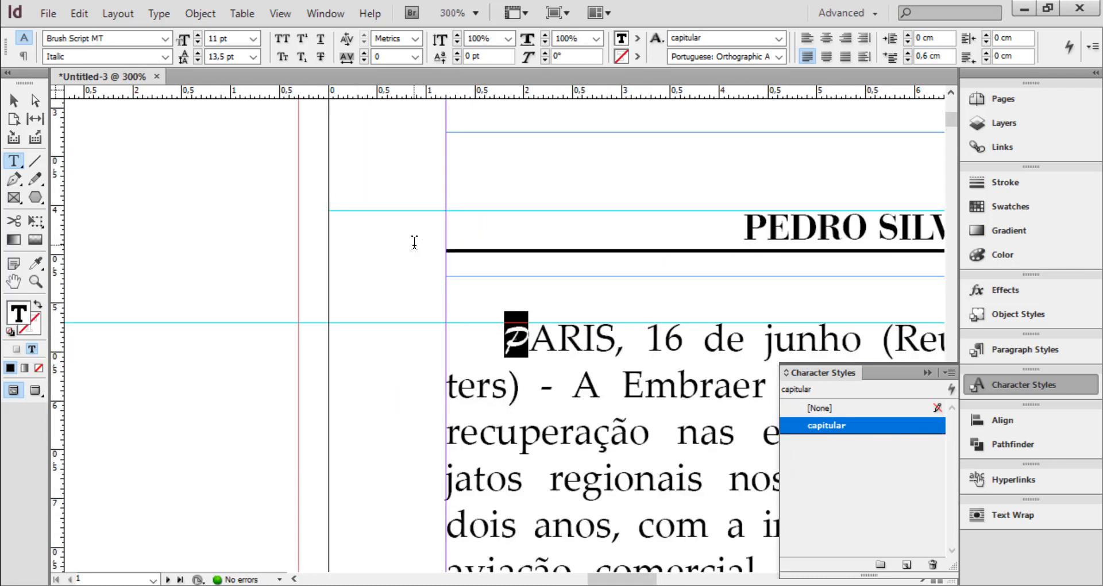
click(556, 340)
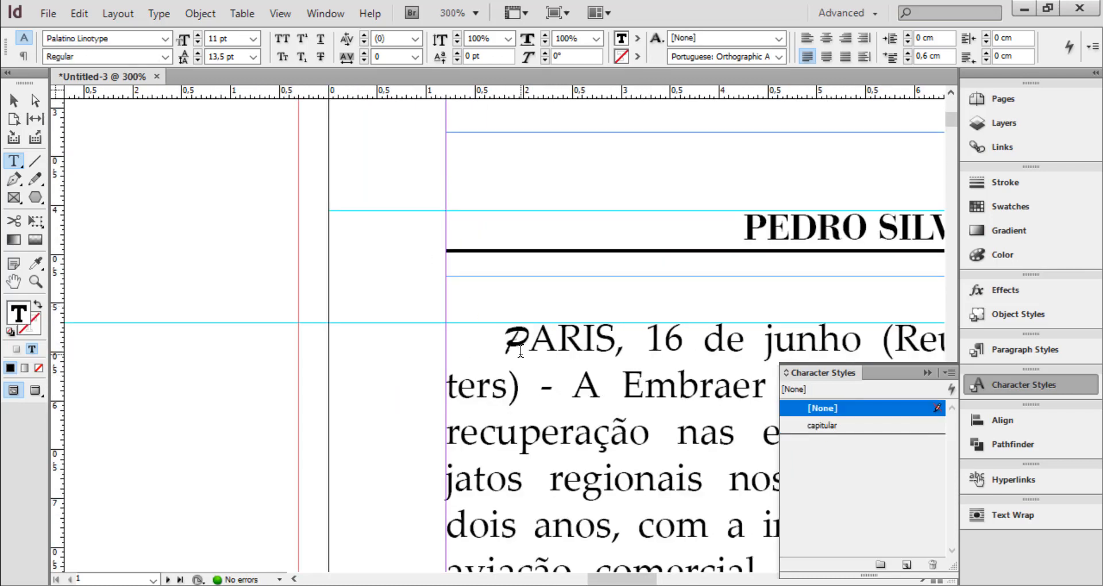
drag(506, 339, 529, 340)
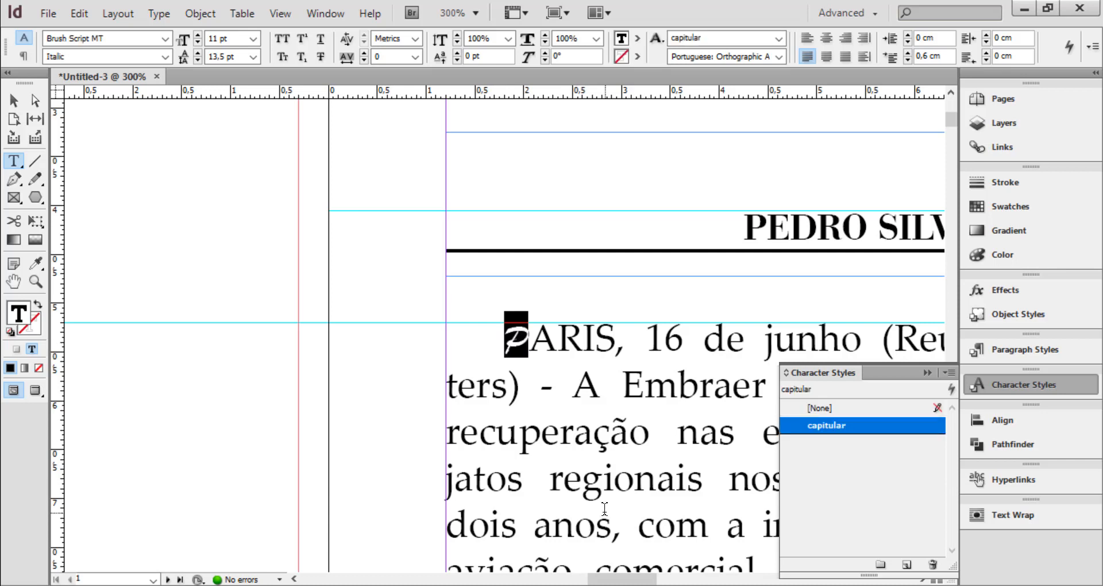
key(Right)
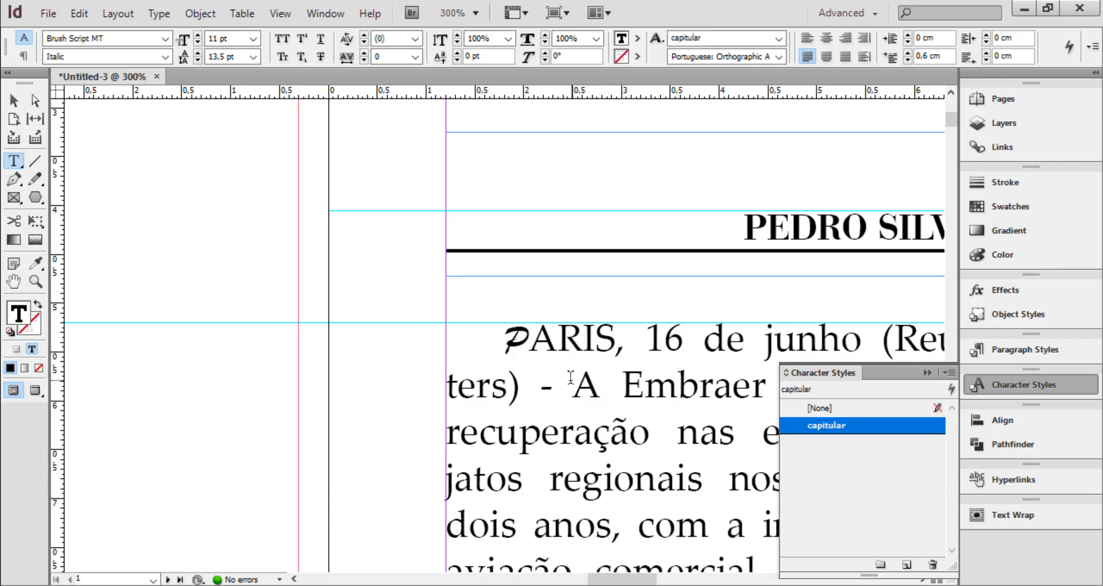
Undo the capitular style applied to the opening paragraph's first letter
key(ctrl+minus)
key(ctrl+minus)
key(ctrl+minus)
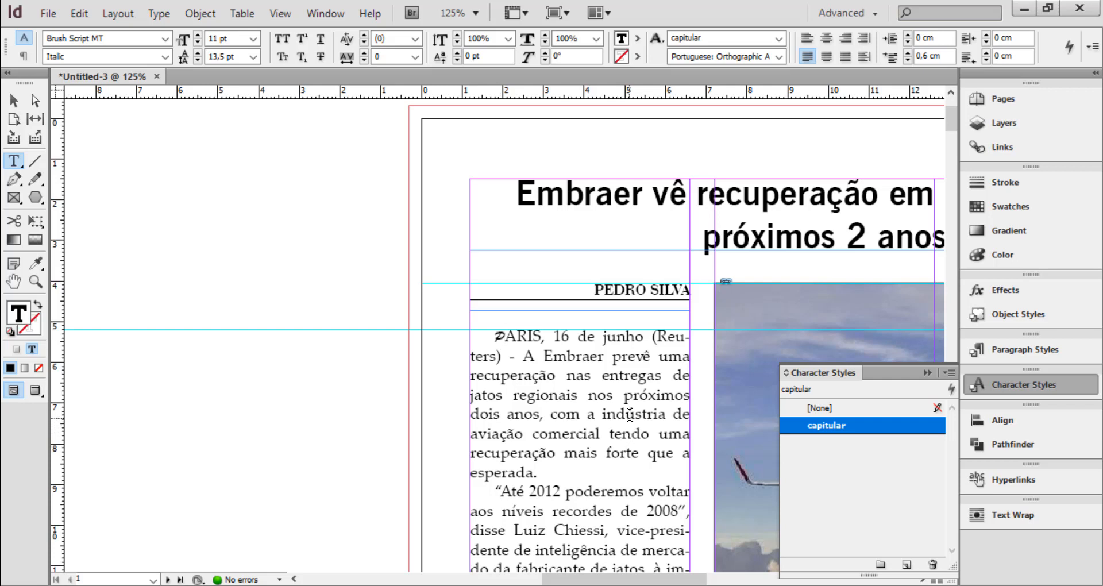
key(ctrl+z)
click(563, 340)
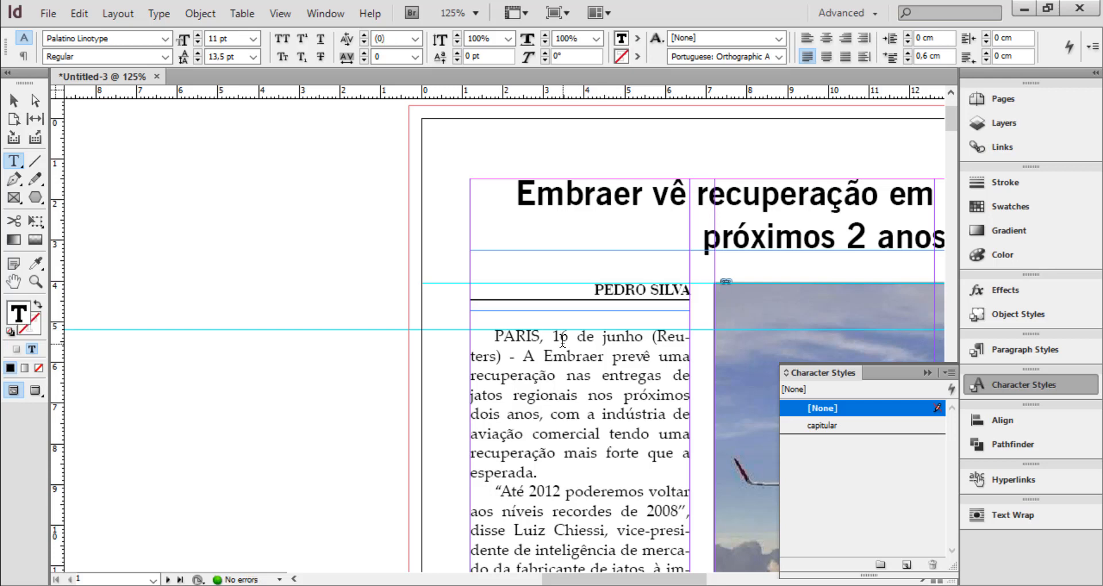
Duplicate the texto-noticia paragraph style as "texto-noticia-1paragrafo" and base it on texto-noticia
click(1026, 347)
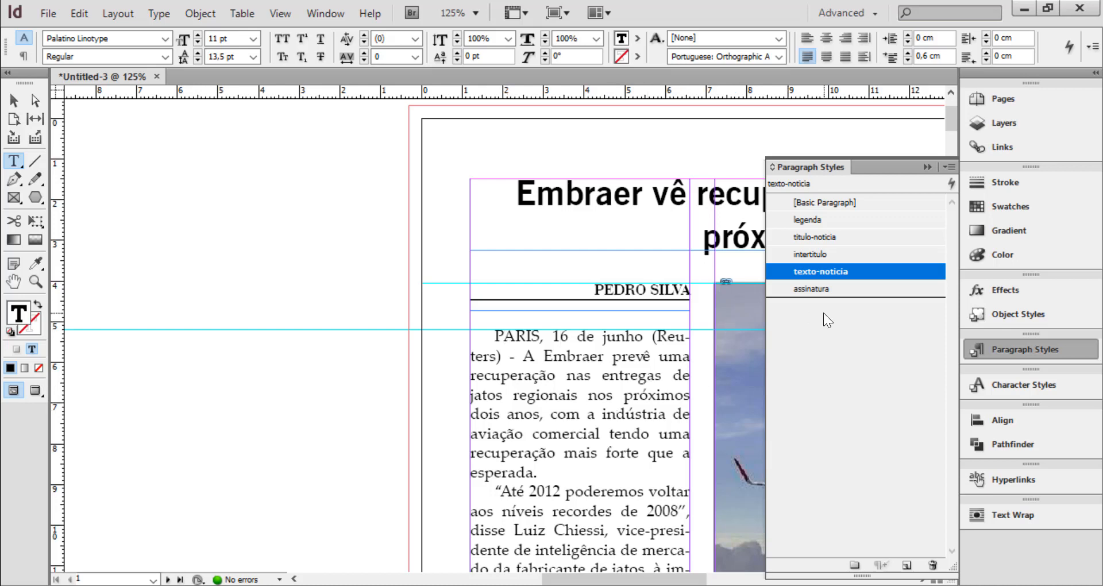
right_click(818, 271)
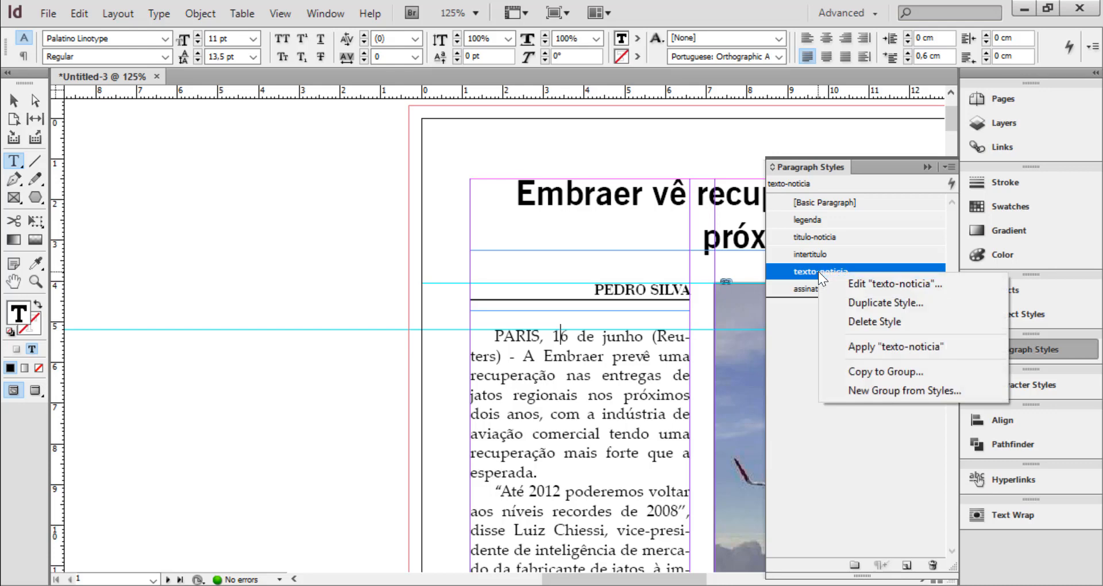
click(877, 303)
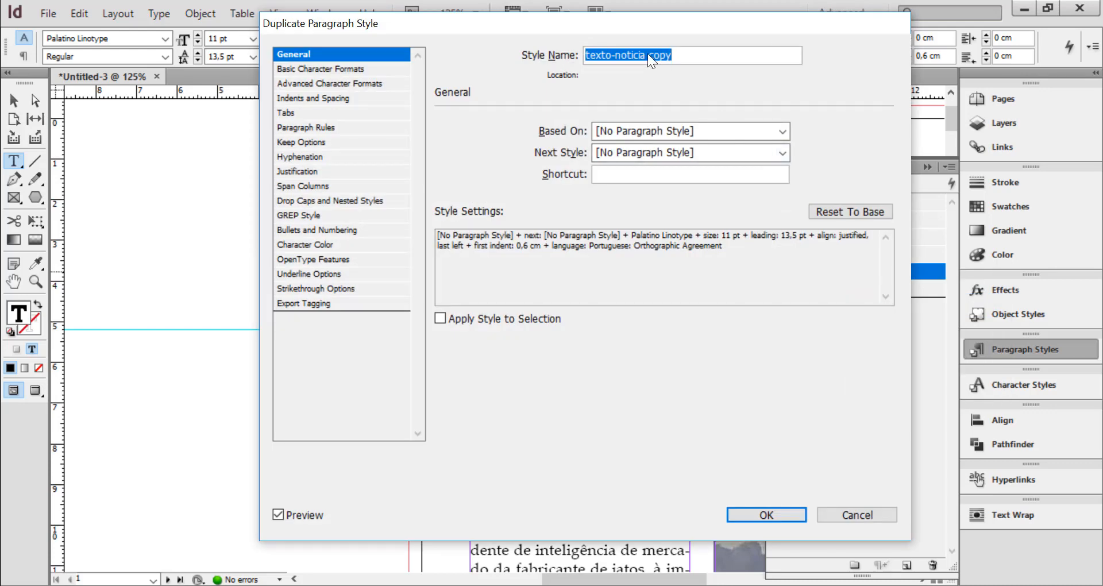
click(647, 54)
key(Delete)
key(Delete)
key(Delete)
key(Delete)
key(Delete)
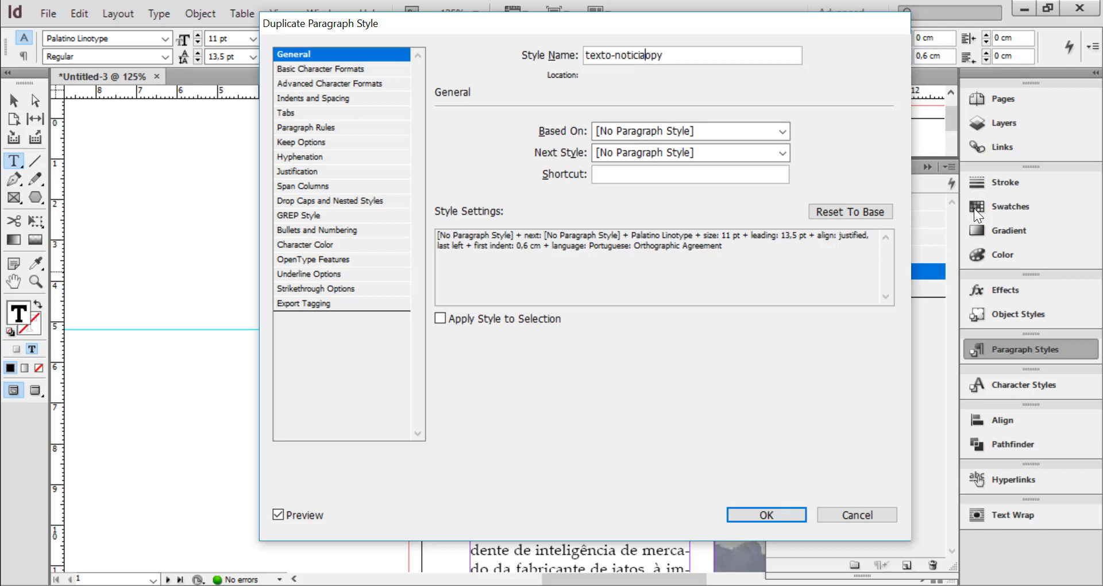
text(-1paragrafo)
click(650, 128)
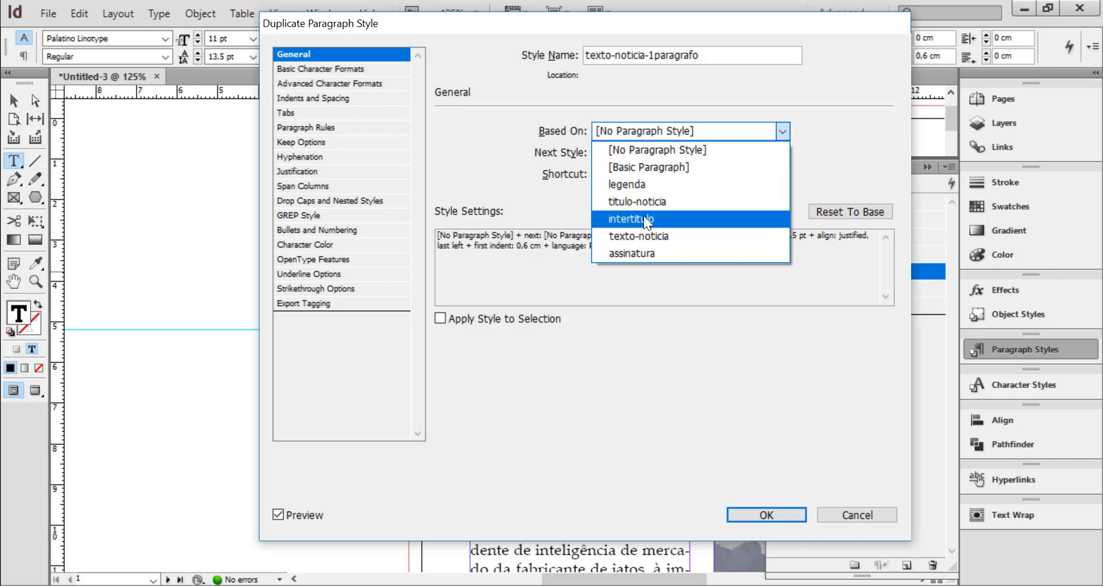
click(656, 235)
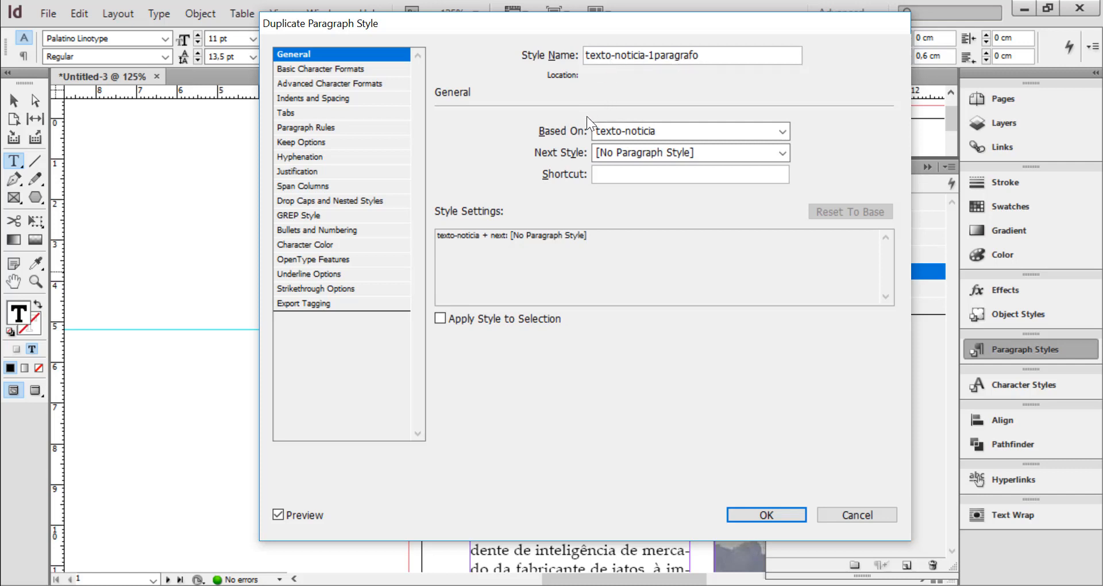
Set the texto-noticia-1paragrafo style's first line indent to 0 and create the style
click(306, 99)
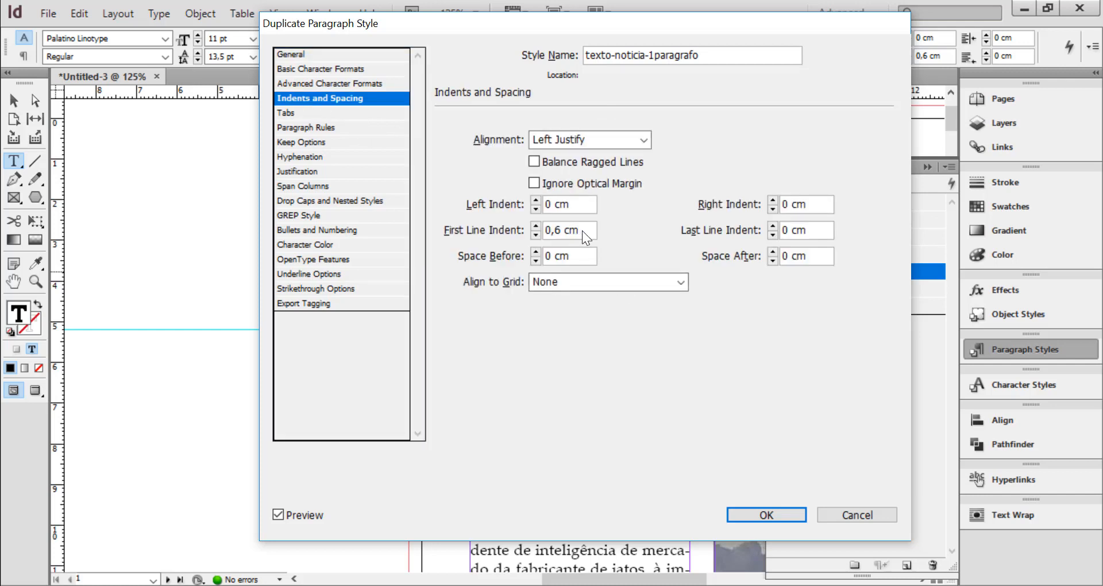
drag(581, 230, 516, 226)
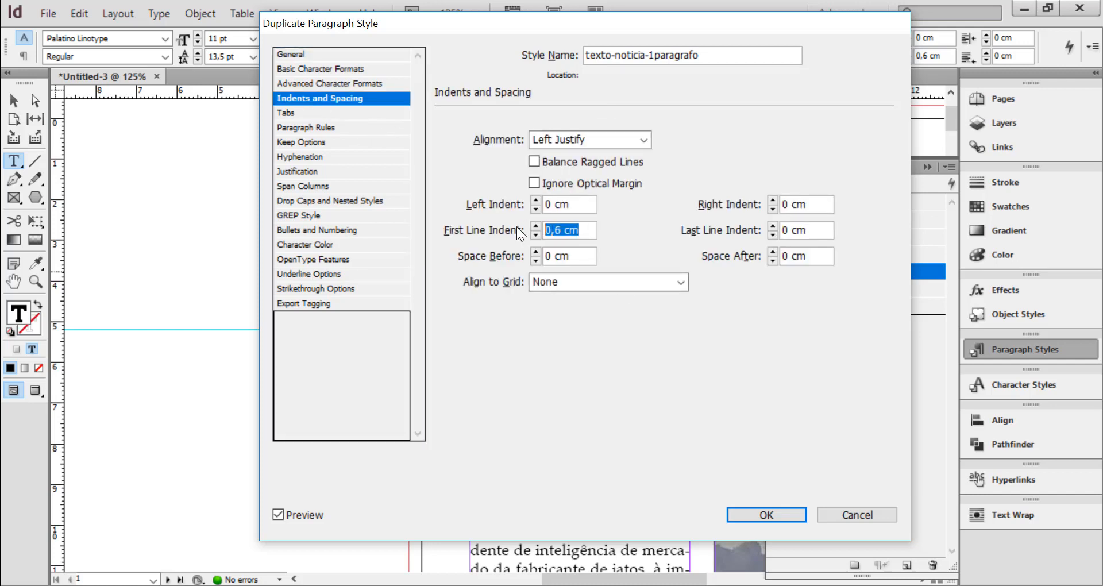
text(0)
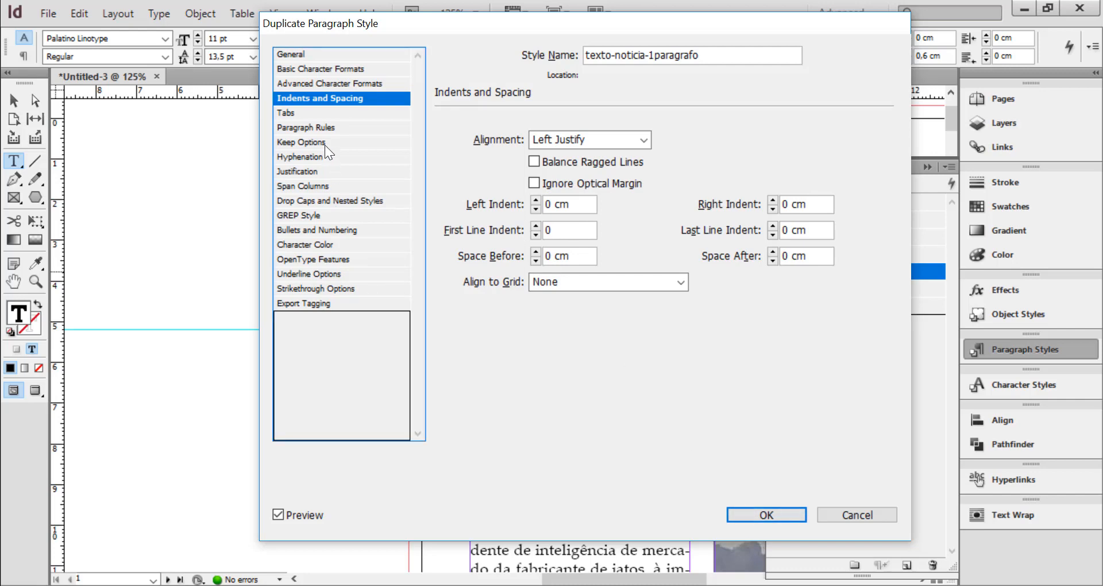
click(782, 516)
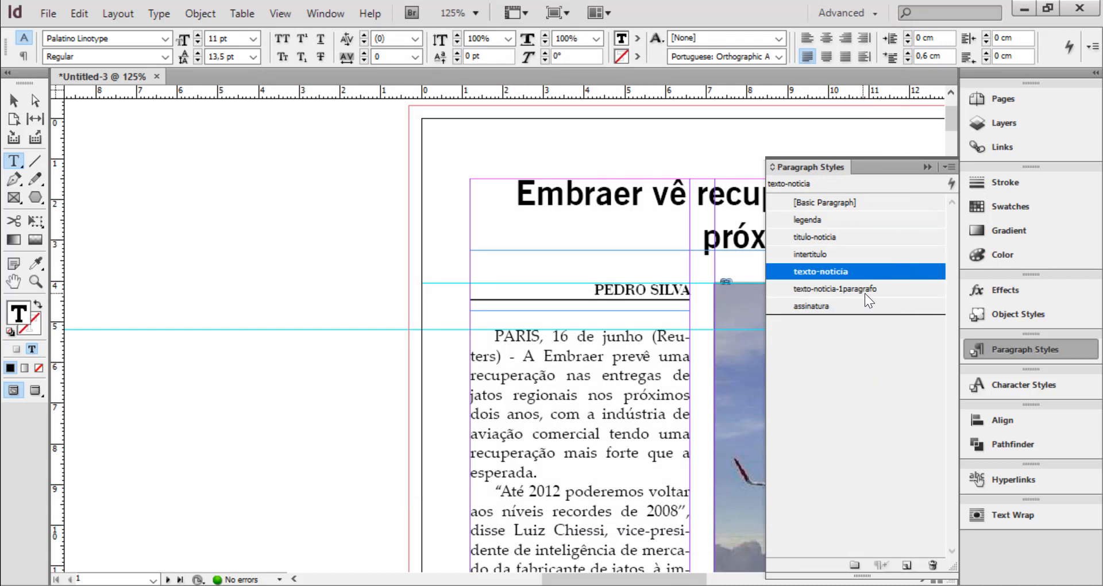
Apply the texto-noticia-1paragrafo paragraph style to the article's opening paragraph, beginning "PARIS, 16 de junho"
click(525, 348)
drag(498, 334, 543, 473)
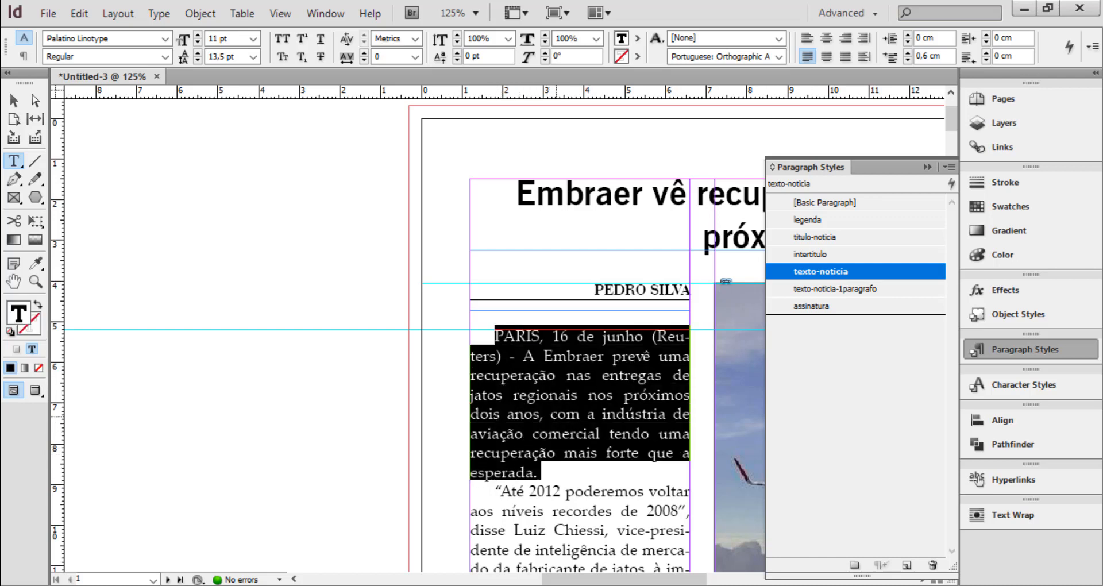
click(565, 395)
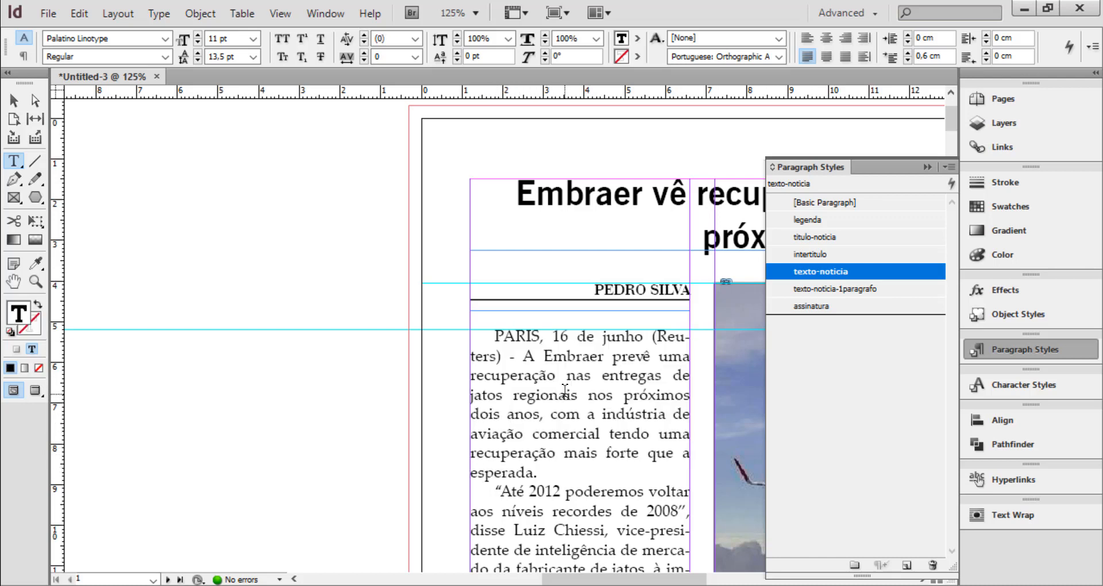
click(838, 289)
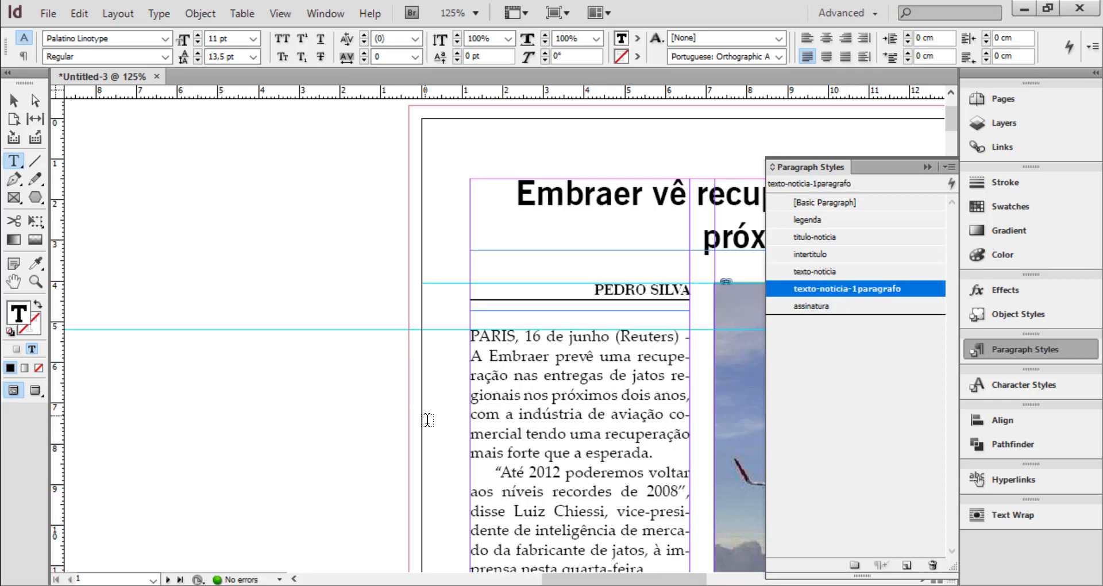
scroll(624, 362, down, 2)
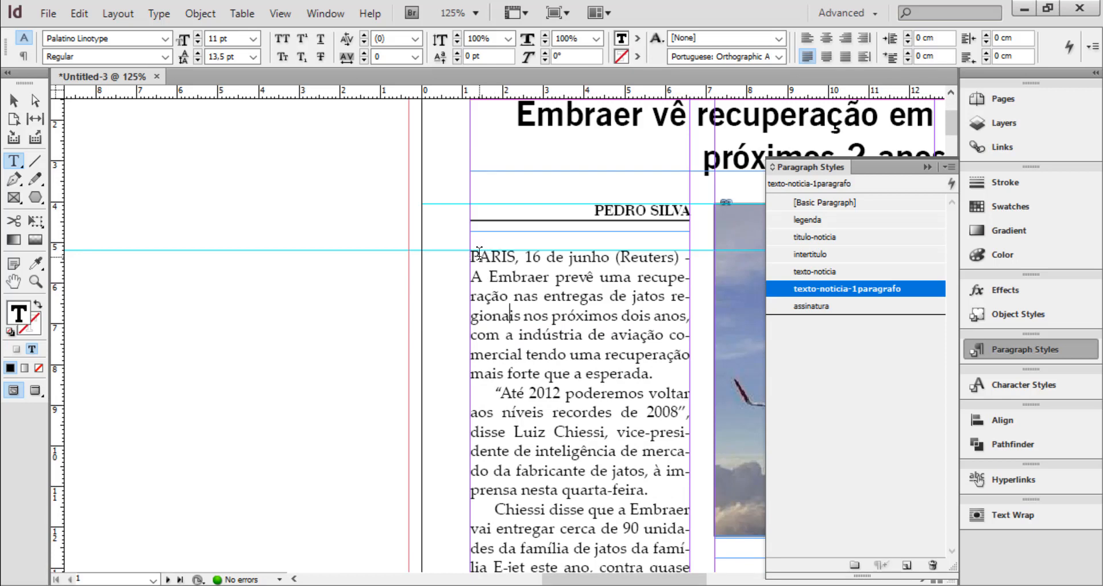
Add a drop cap to the texto-noticia-1paragrafo style, spanning 3 lines and 1 character, with the capitular character style
click(580, 297)
double_click(791, 289)
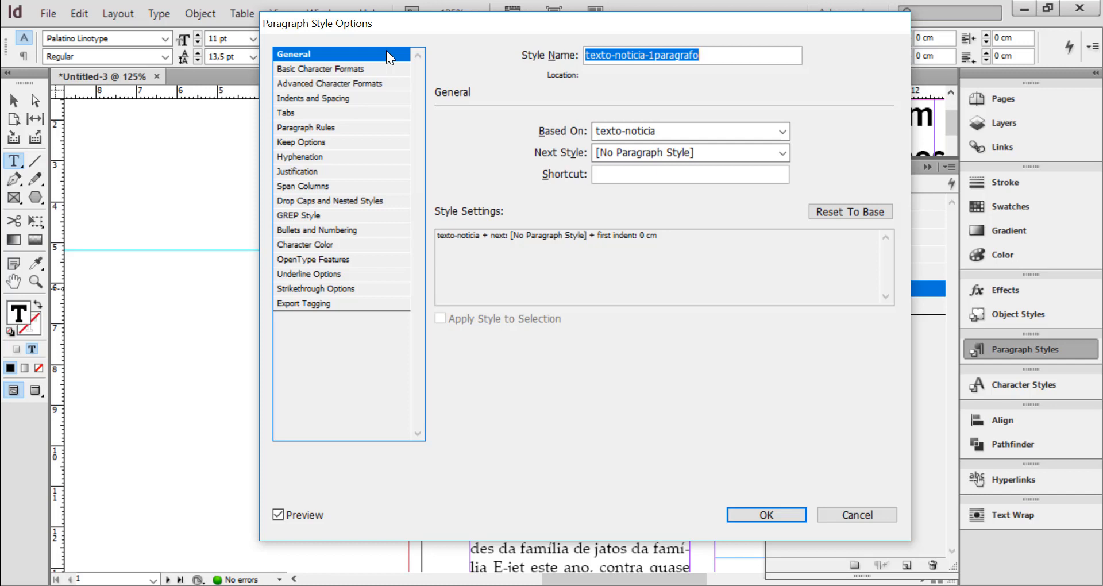
click(307, 201)
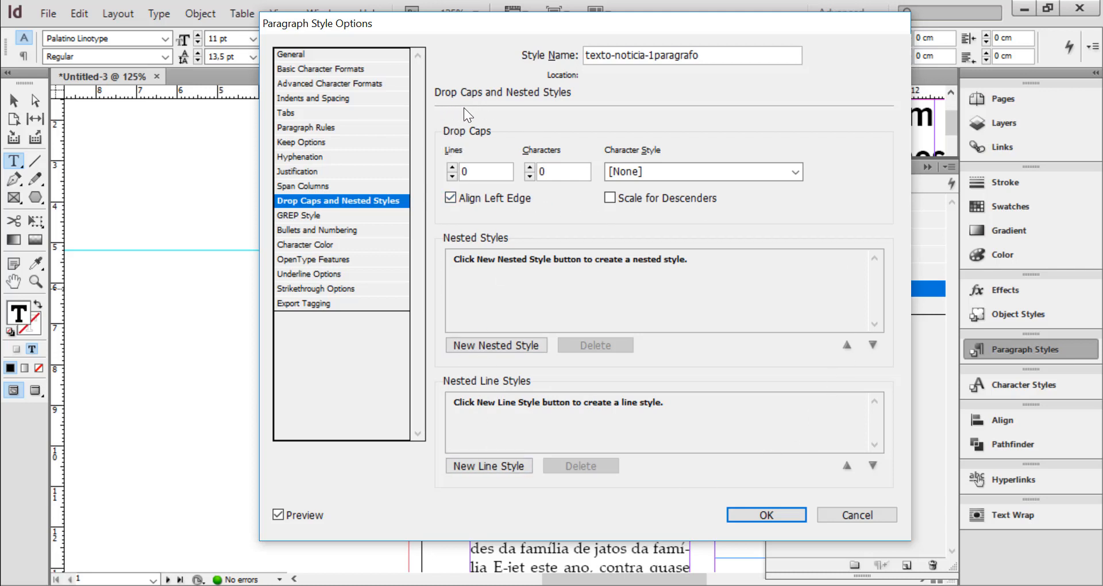
click(452, 168)
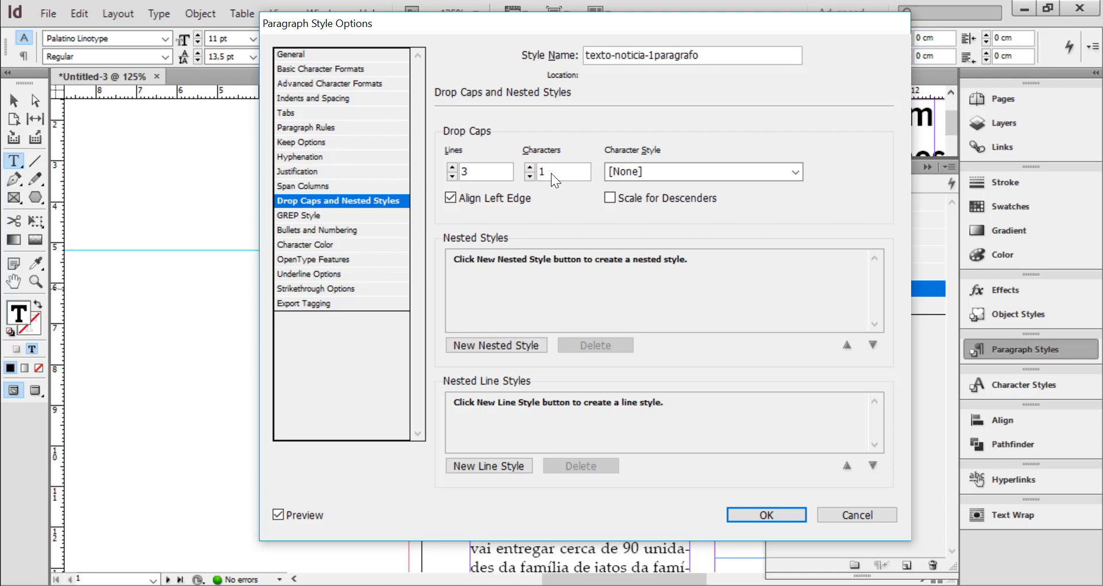
click(677, 170)
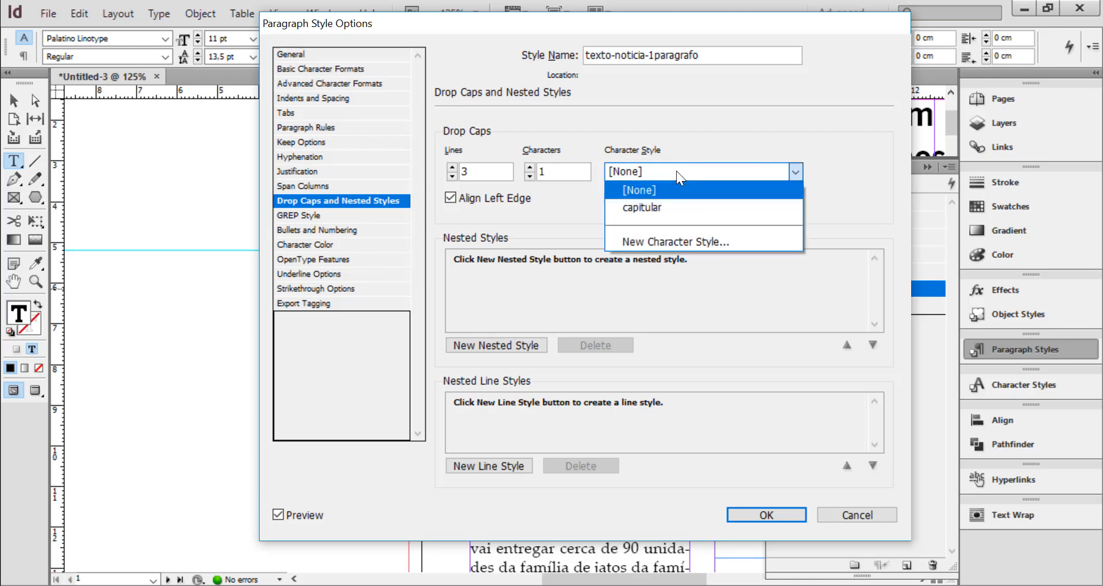
click(649, 208)
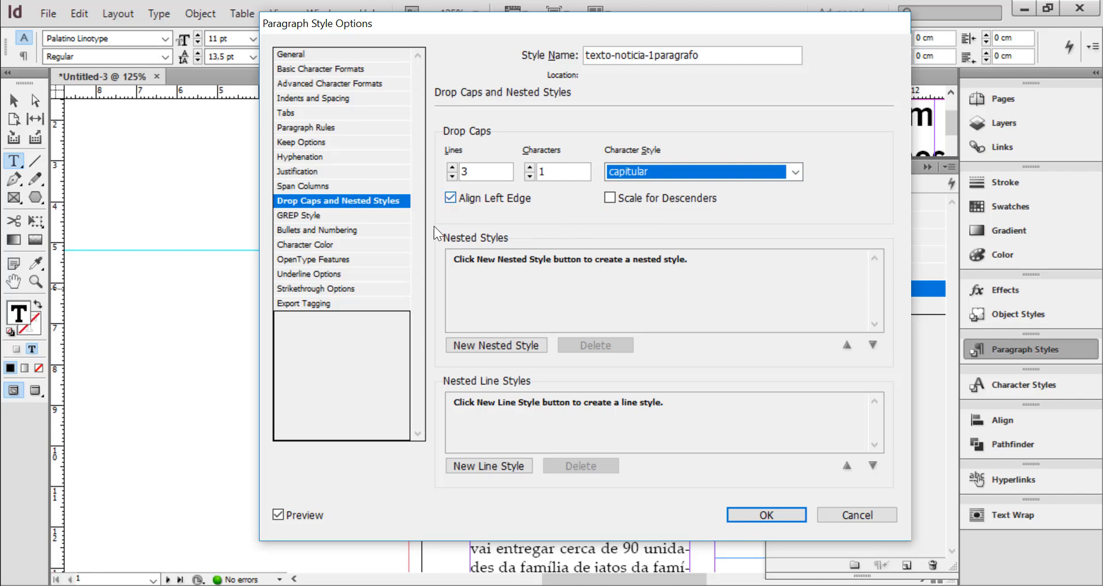
click(767, 515)
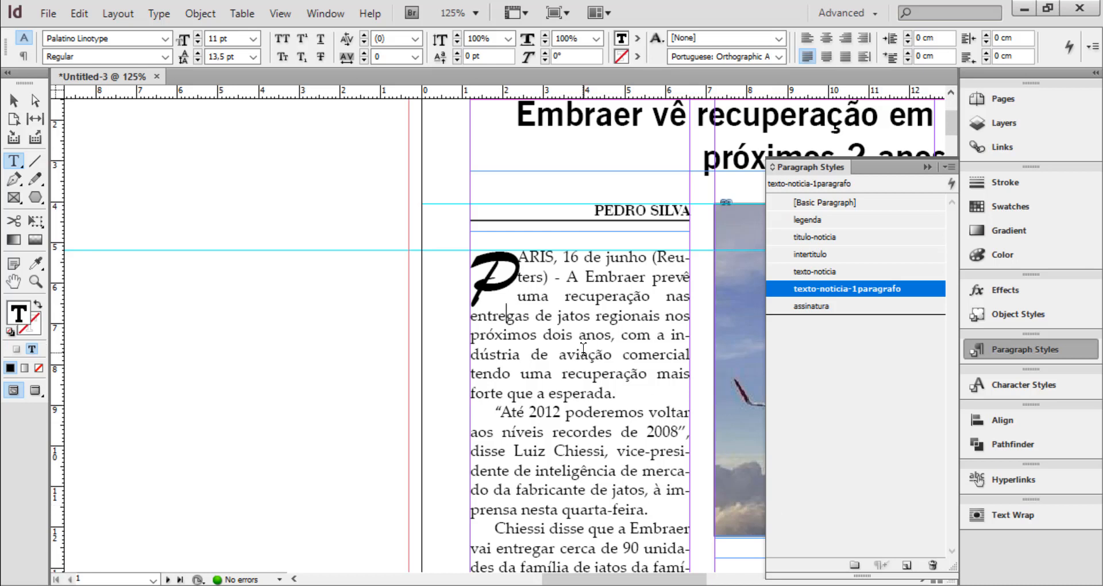
Check the font formatting of the drop cap "P" and deselect the article's text frame
drag(470, 273, 508, 283)
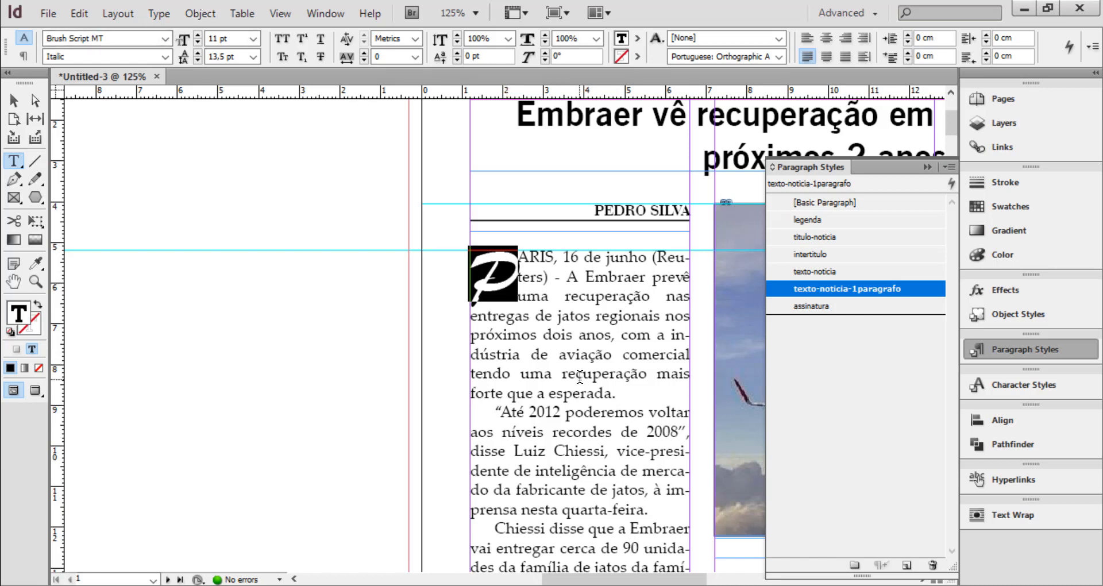
click(519, 280)
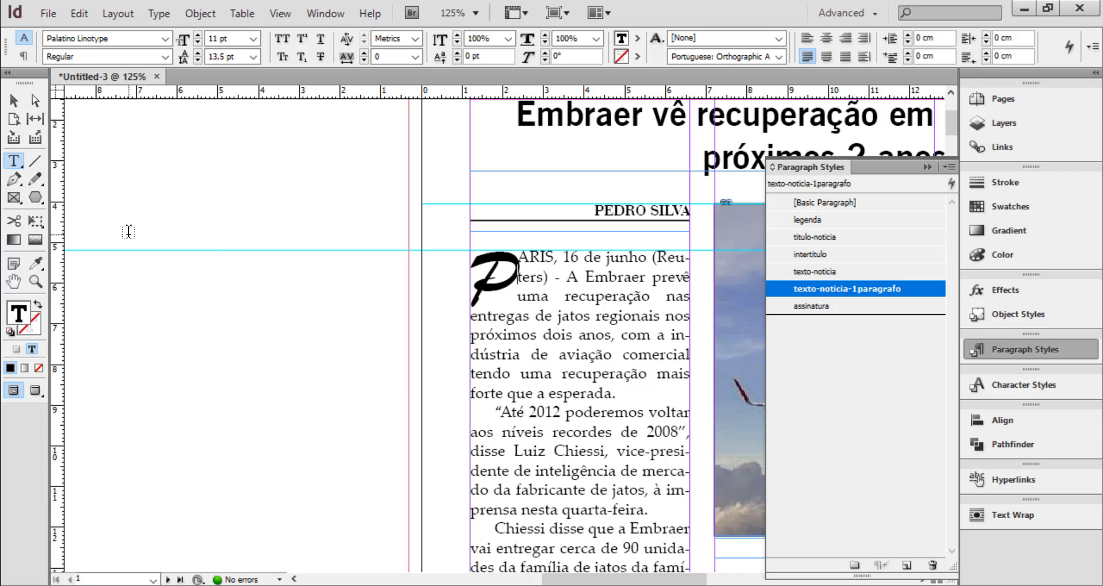
click(12, 101)
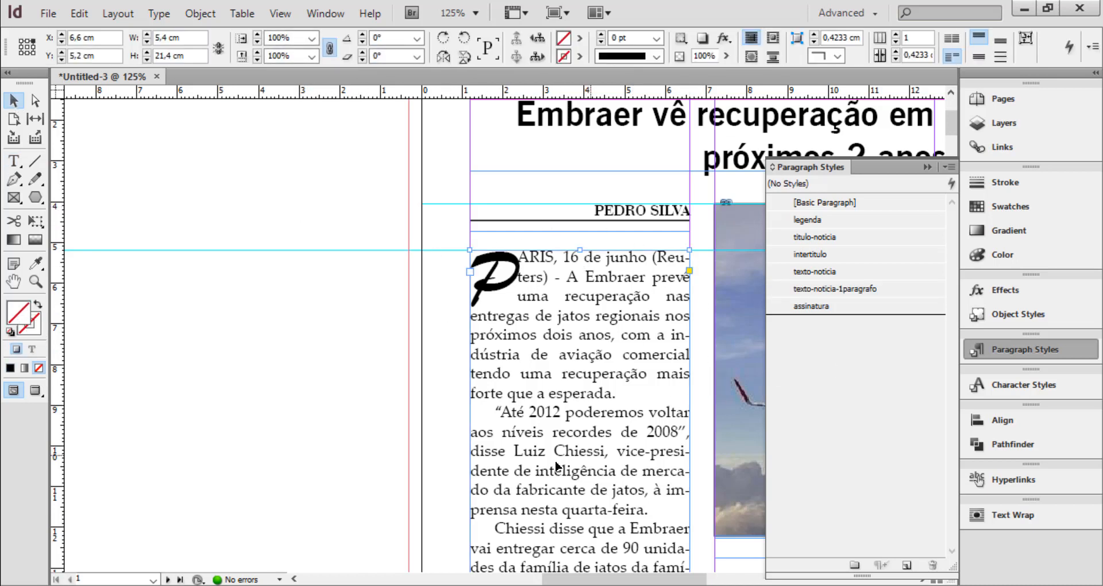
click(329, 206)
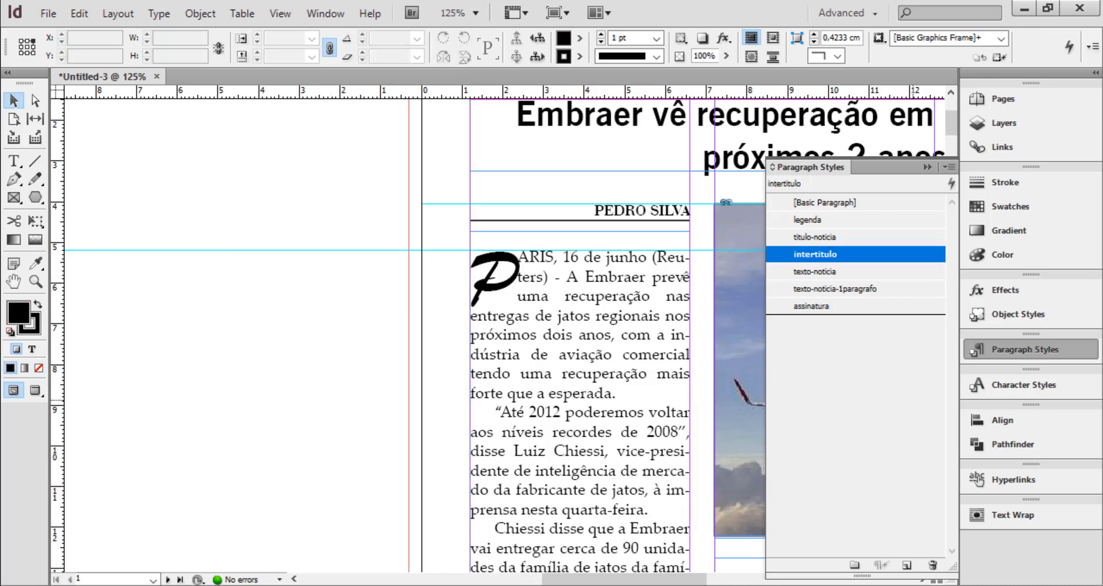
Change the capitular character style's font family to Folio Bk BT and preview it on the drop cap
click(1018, 383)
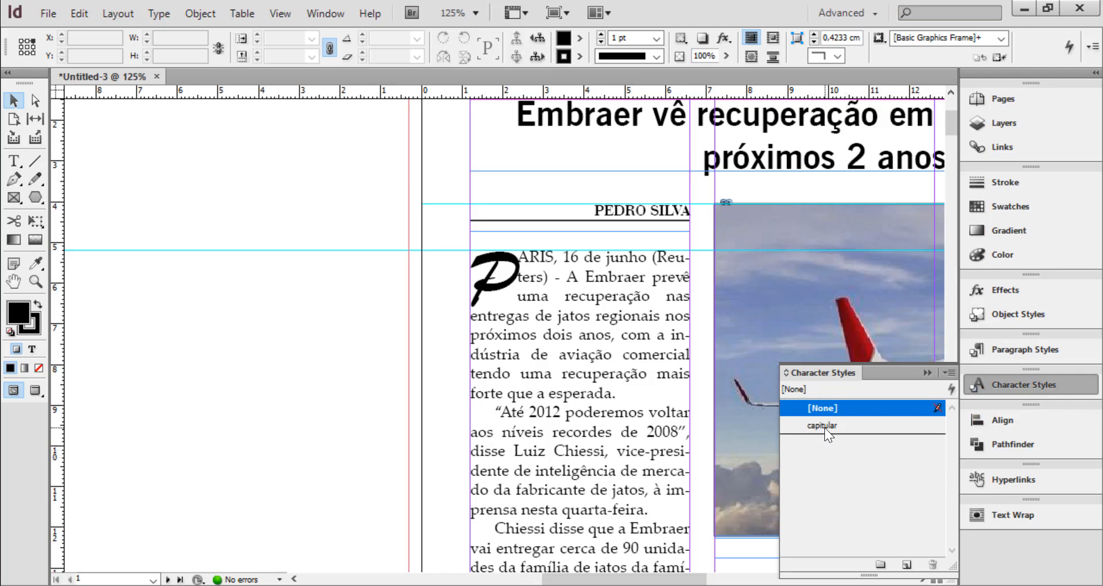
double_click(829, 426)
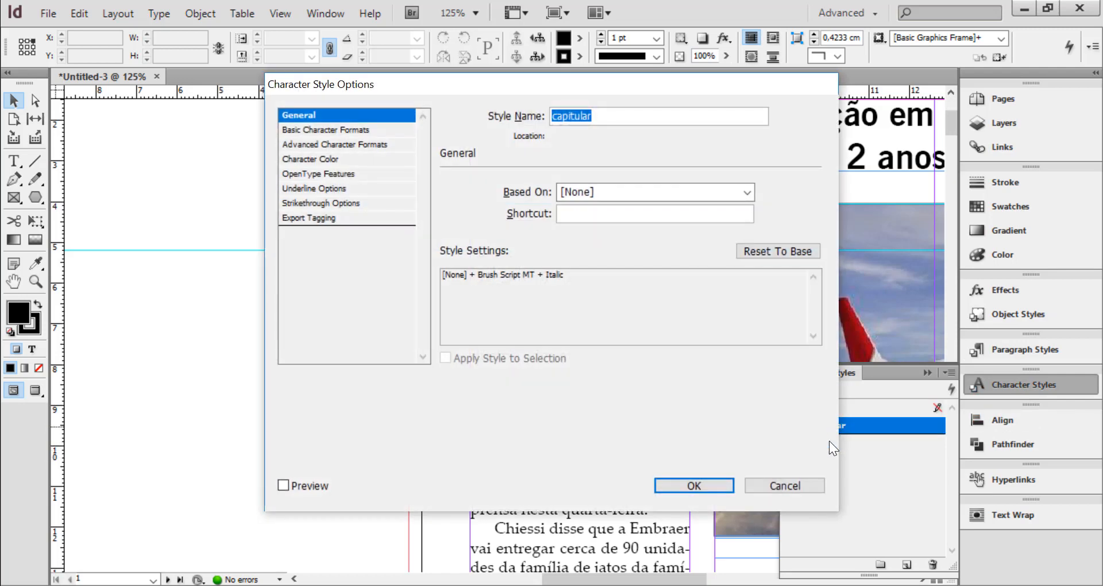
click(330, 130)
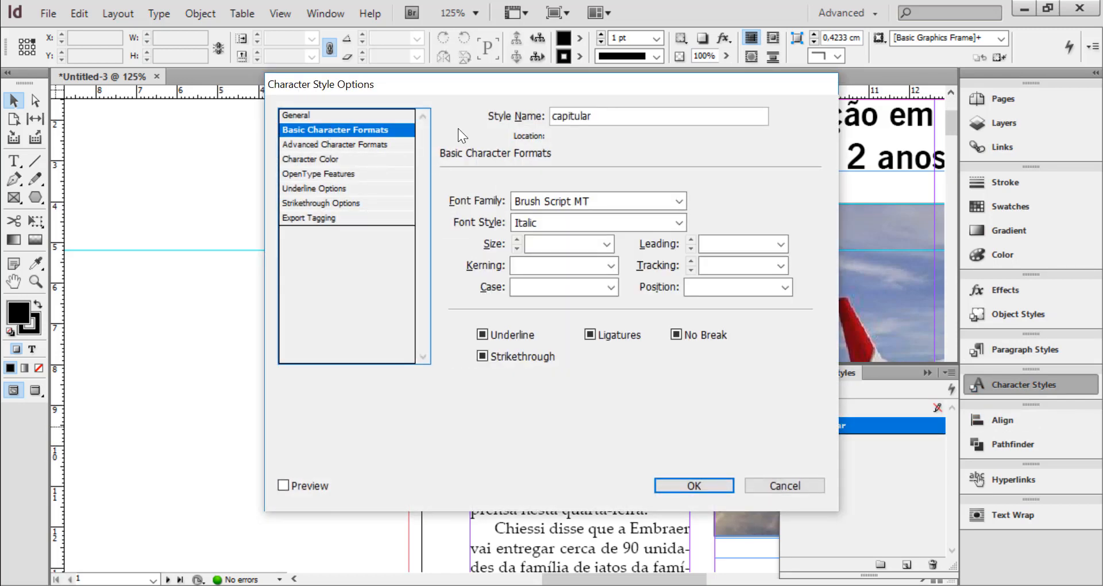
click(678, 201)
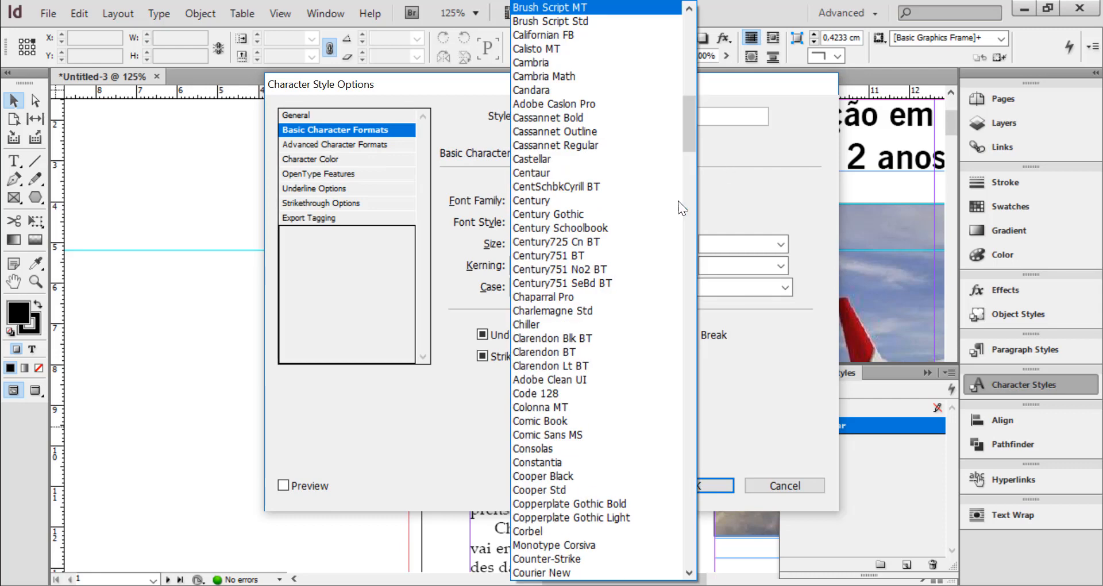
click(694, 371)
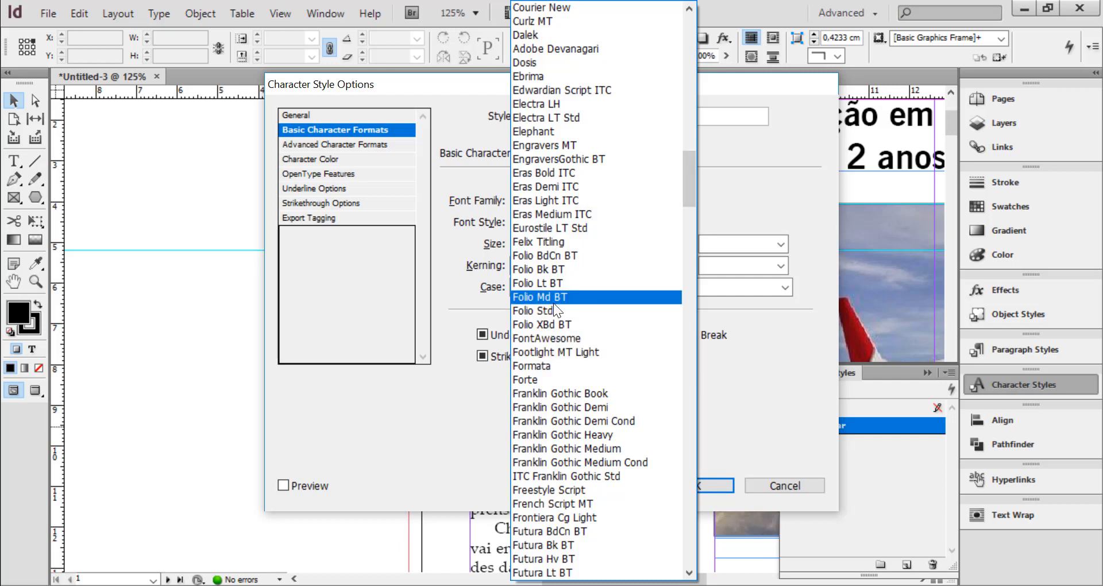
click(555, 270)
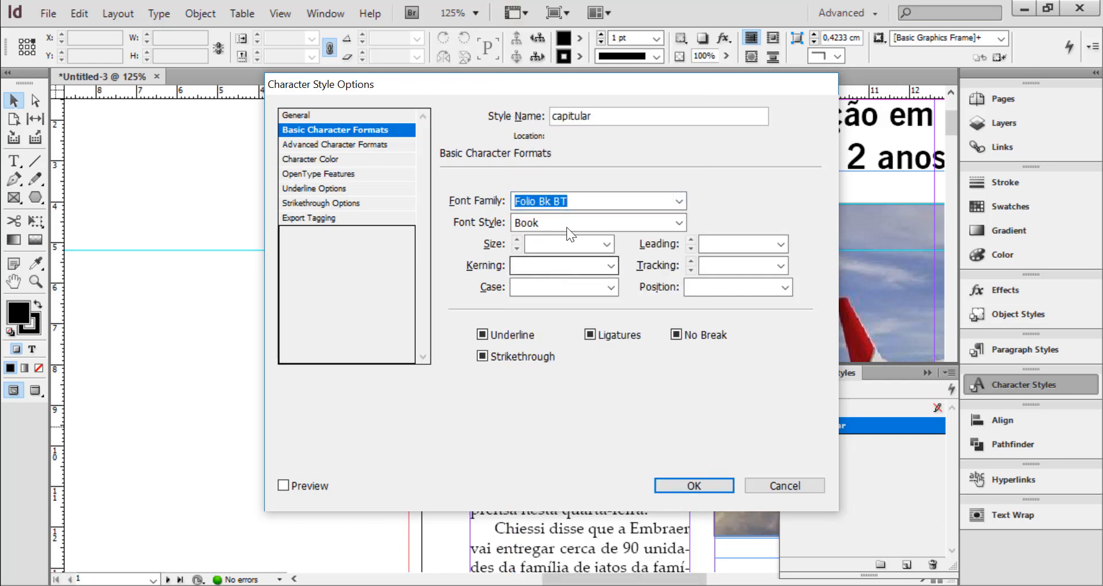
drag(571, 85, 893, 86)
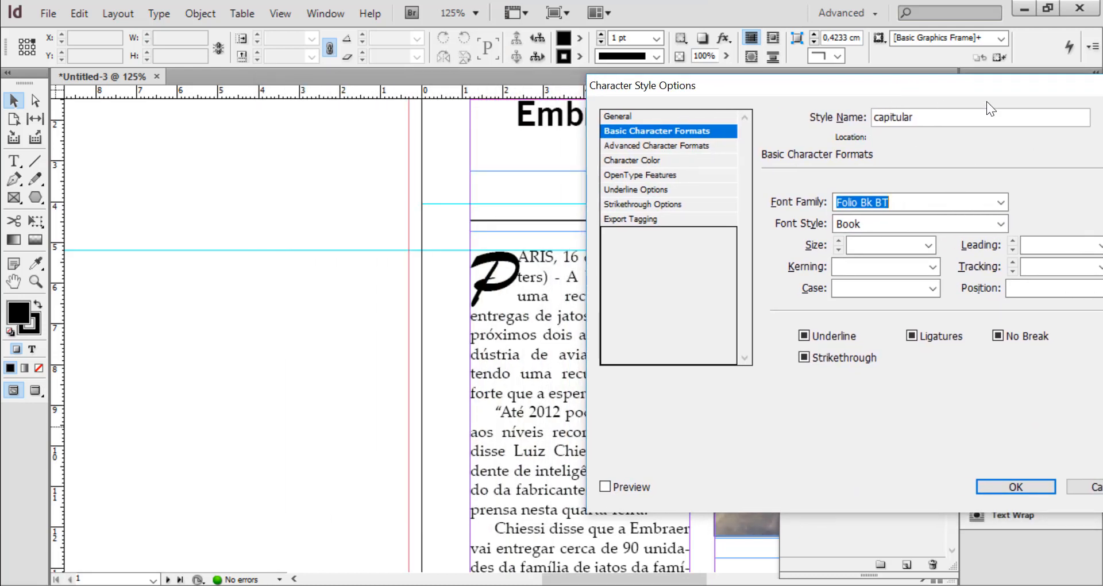
click(606, 487)
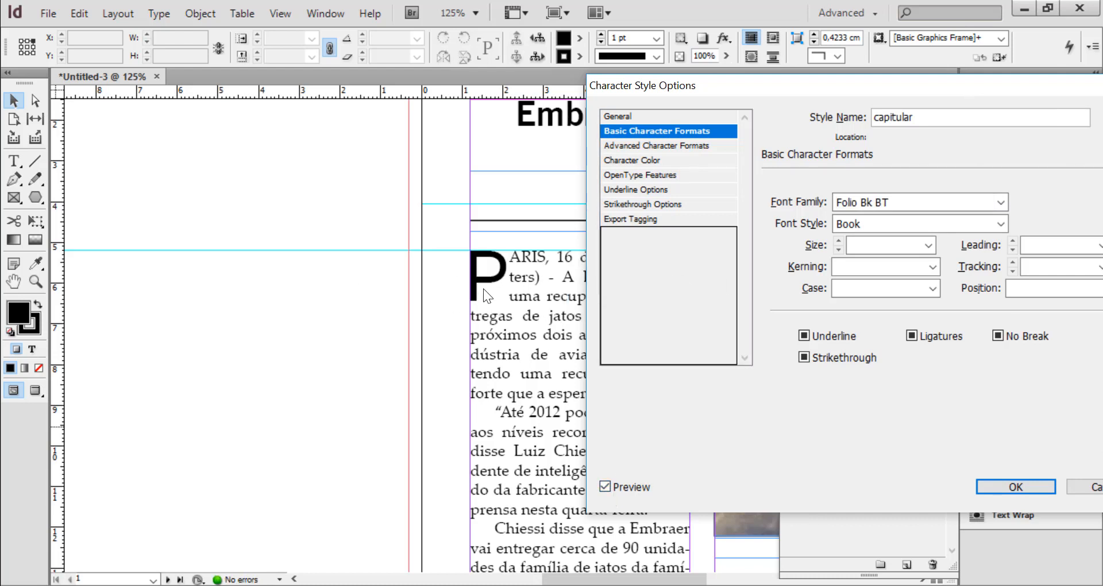
Try Chaparral Pro and Franklin Gothic Book as the capitular style's font family
click(1002, 202)
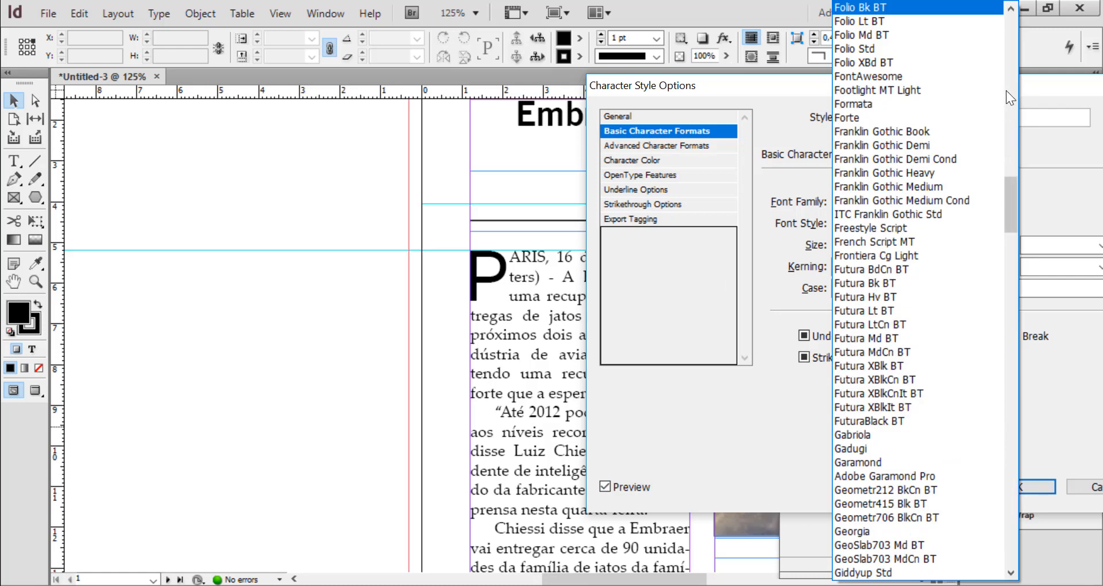
click(1013, 60)
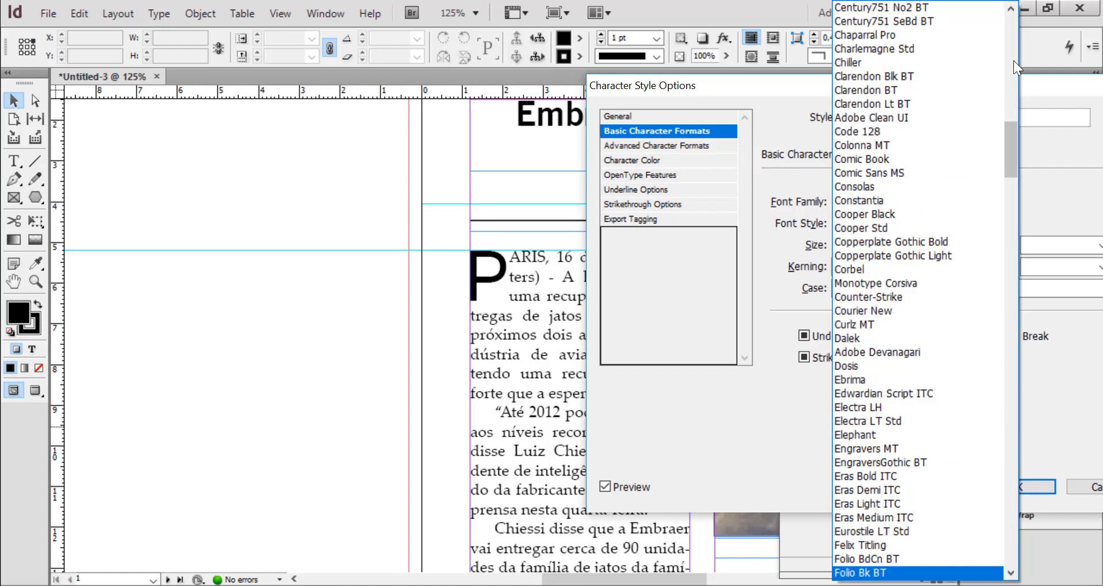
click(871, 35)
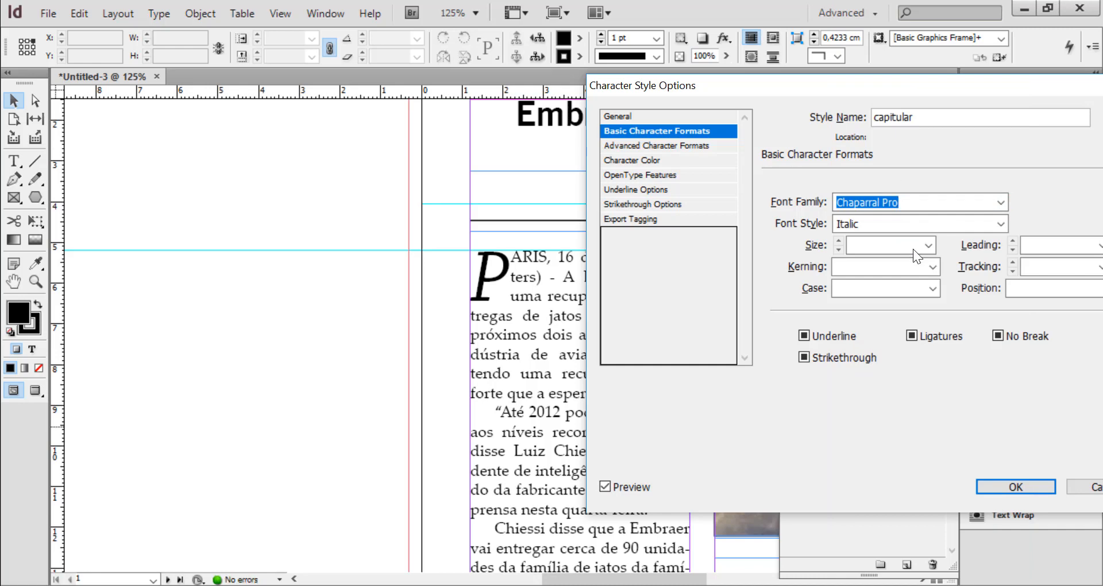
click(1005, 200)
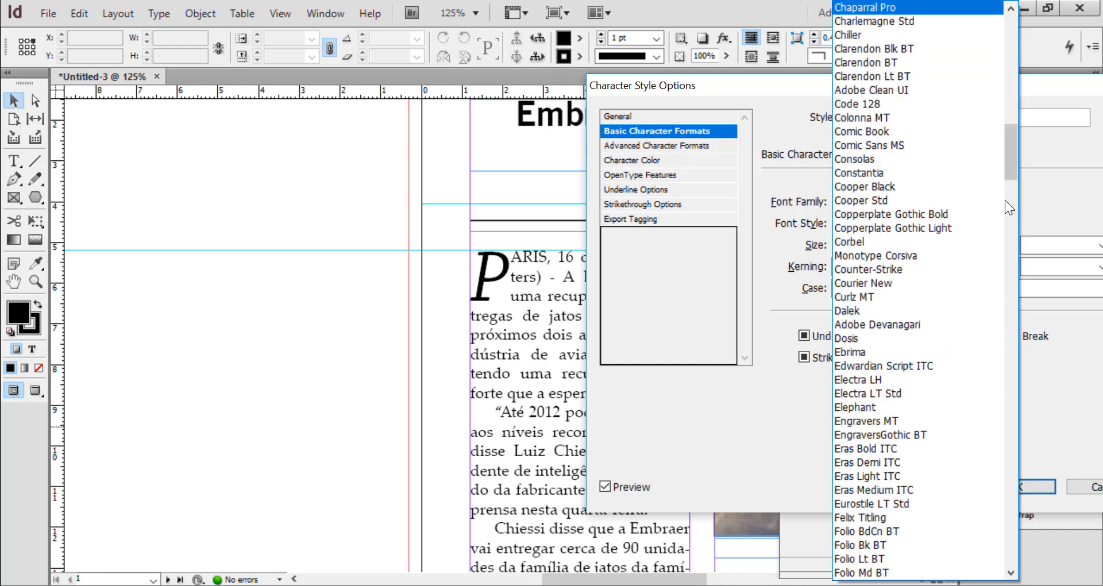
click(1012, 364)
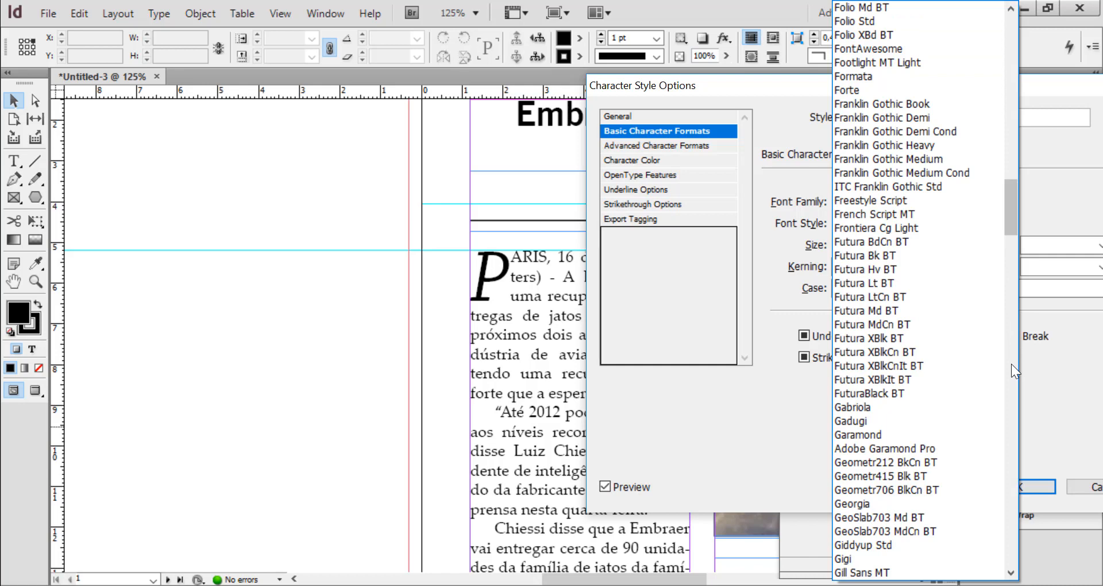
scroll(872, 105, down, 2)
key(Return)
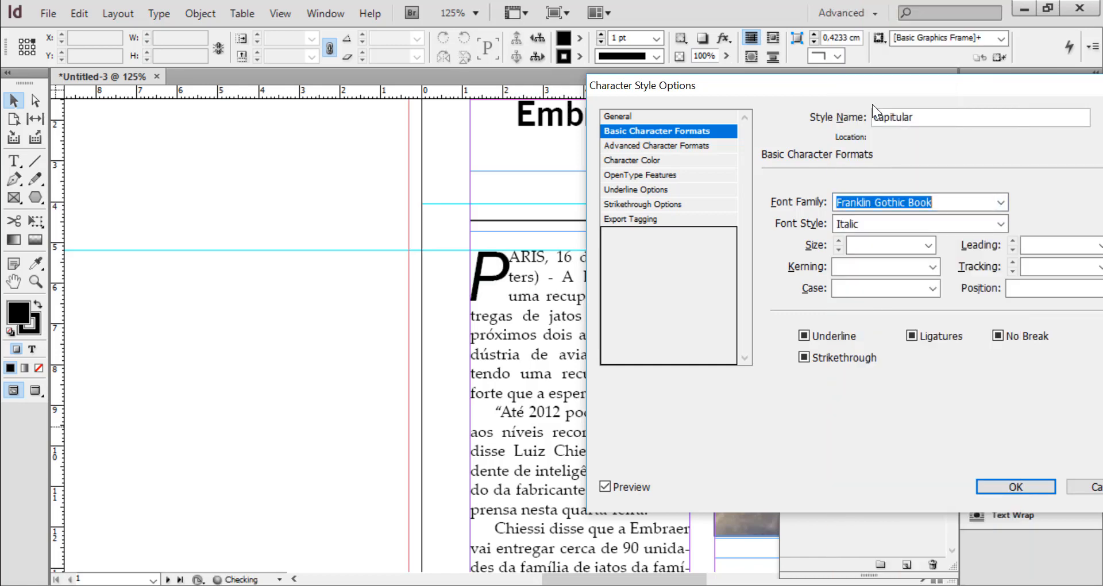
Try Franklin Gothic Heavy for the capitular style, and set its font family to Gabriola instead
click(1001, 201)
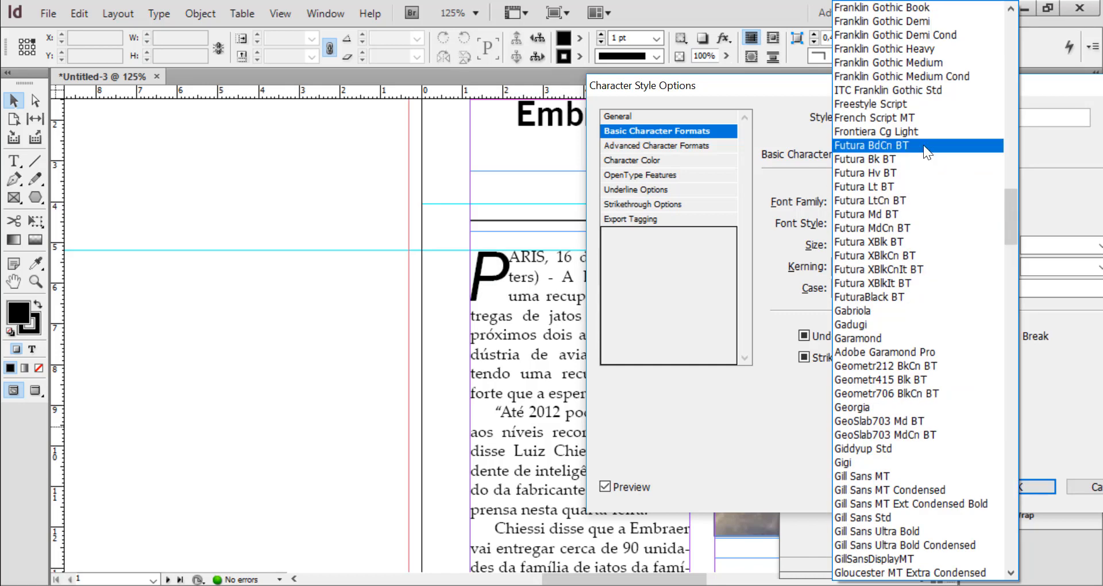
click(888, 50)
click(999, 202)
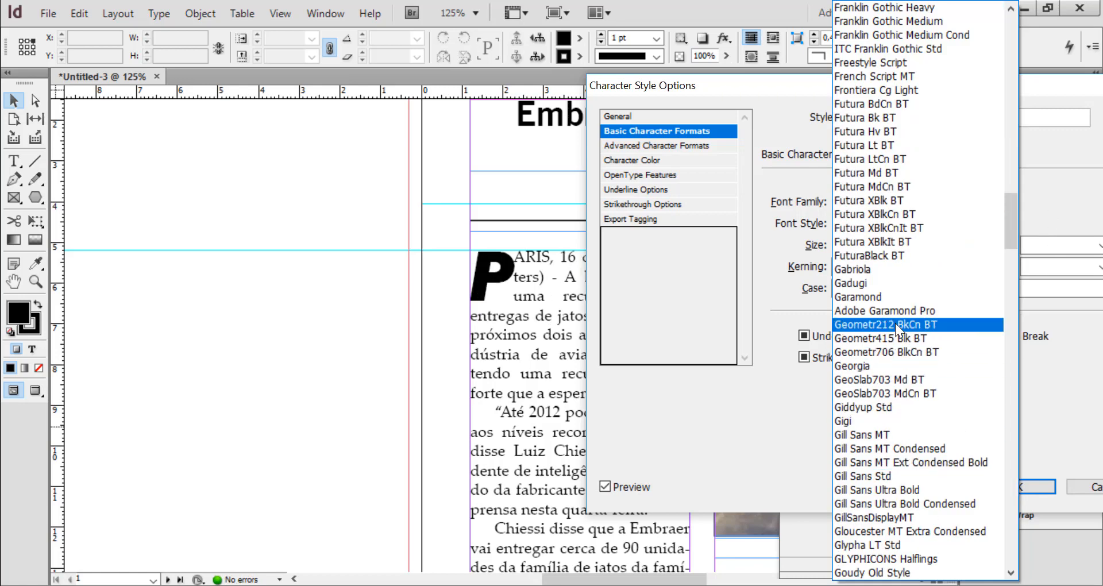
click(848, 266)
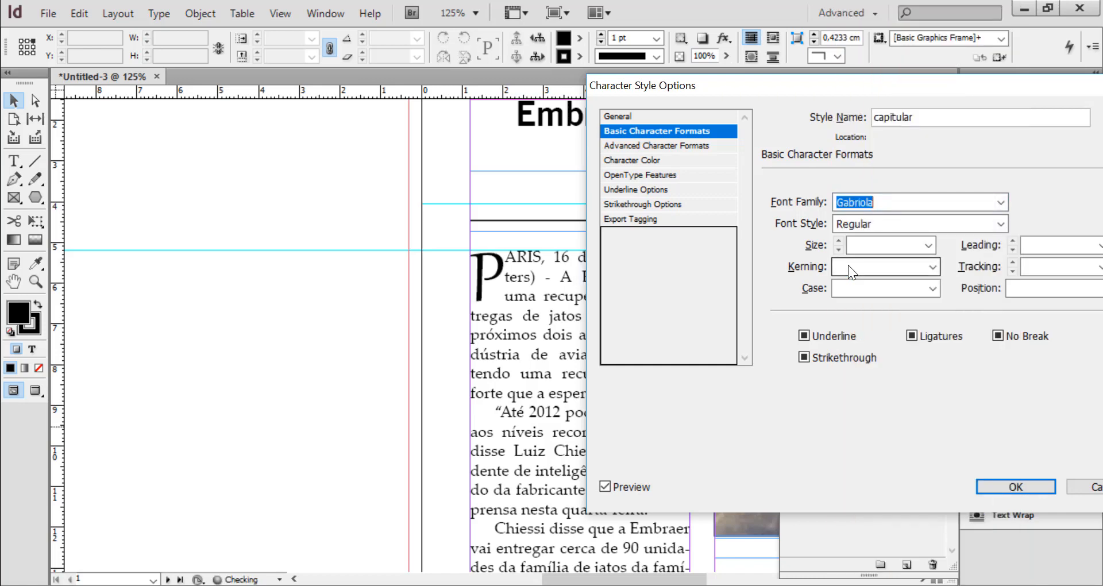
Accept the capitular style's font change and preview the whole page without guides or frame edges
click(1015, 487)
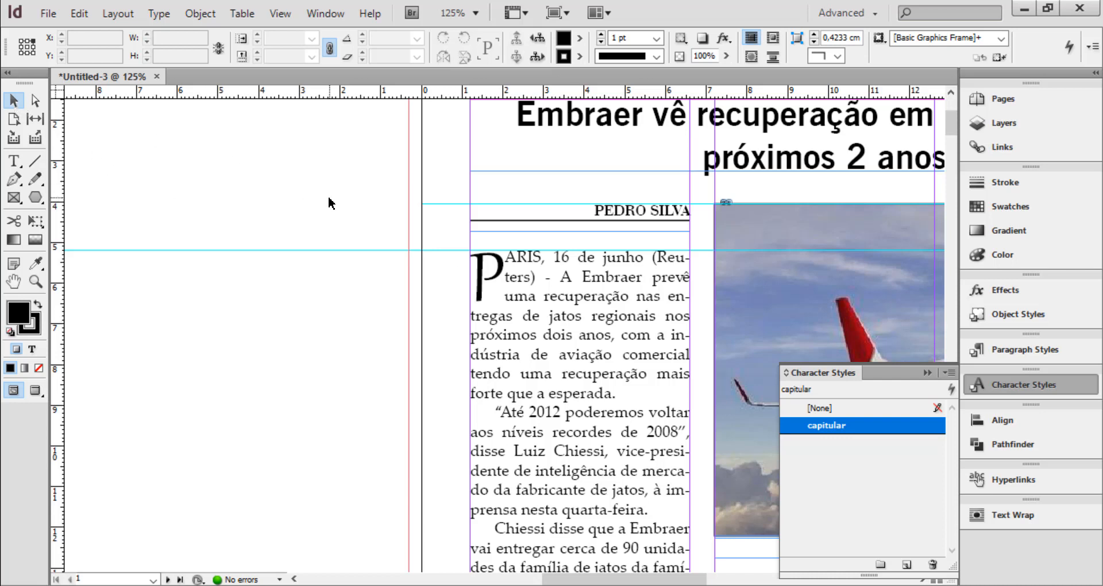
key(w)
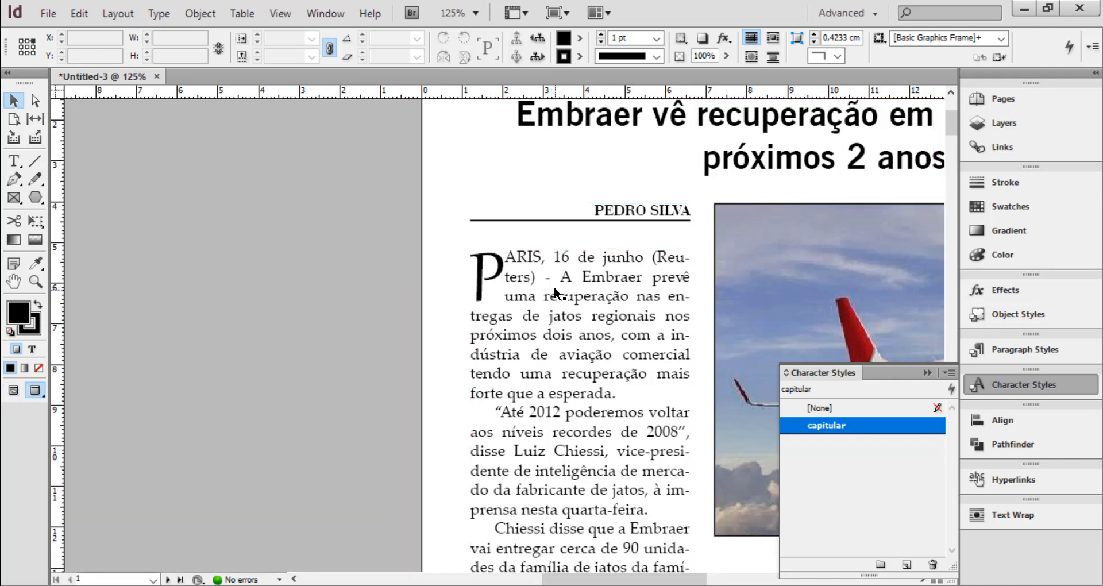
key(ctrl+0)
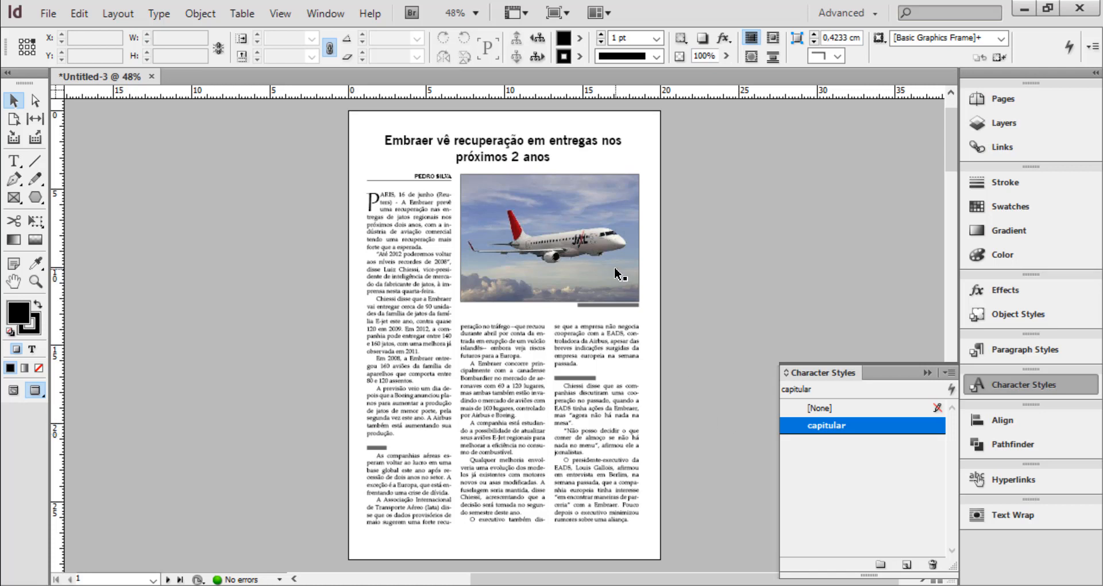
Return to the normal view and delete the "Petrobras encontra novos poços de petróleo" headline frame from the pasteboard
click(12, 102)
key(w)
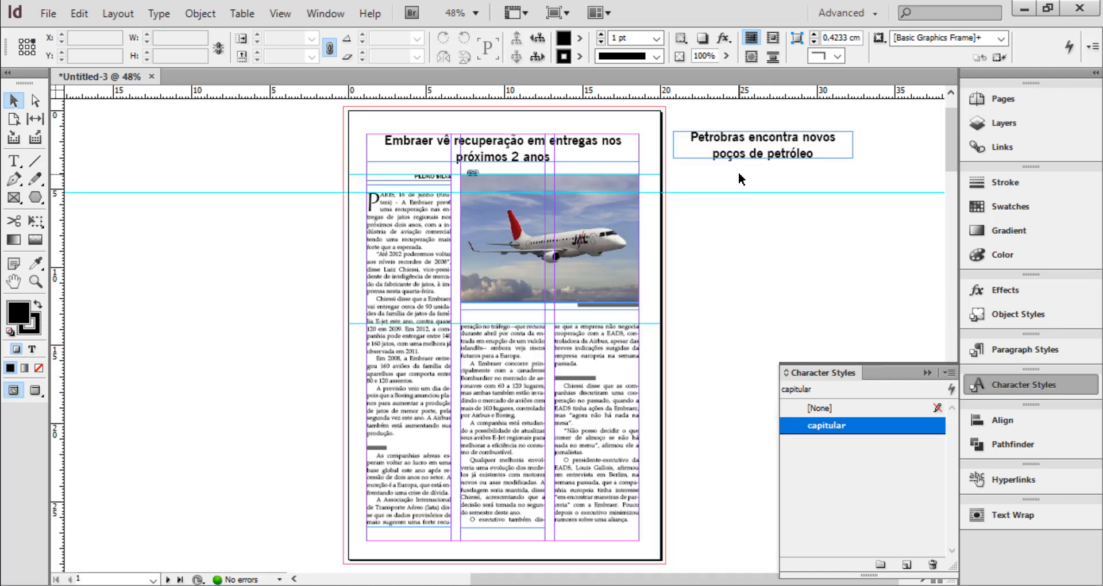
click(748, 156)
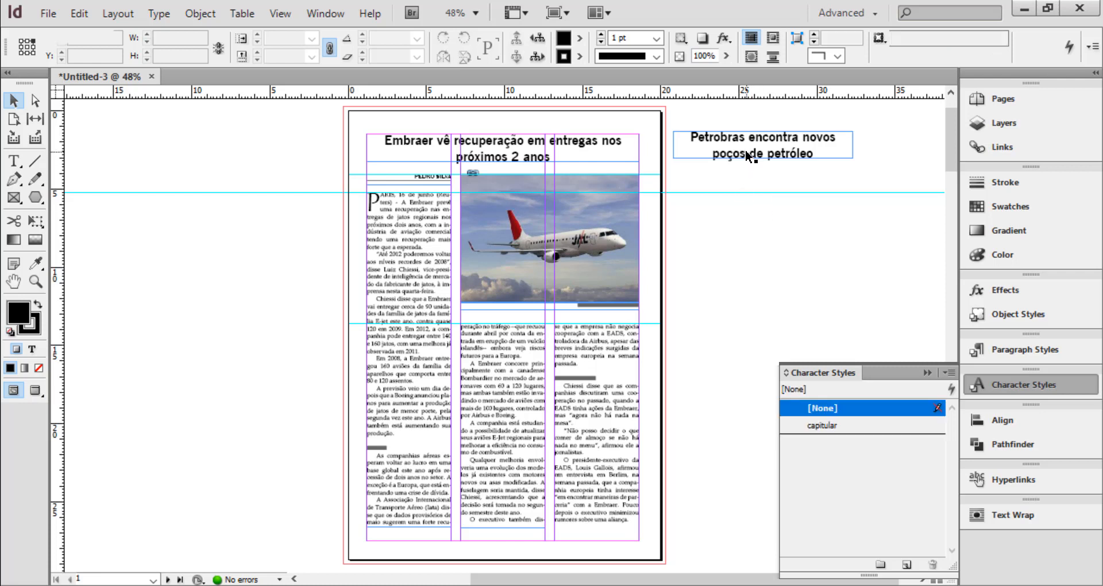
key(Delete)
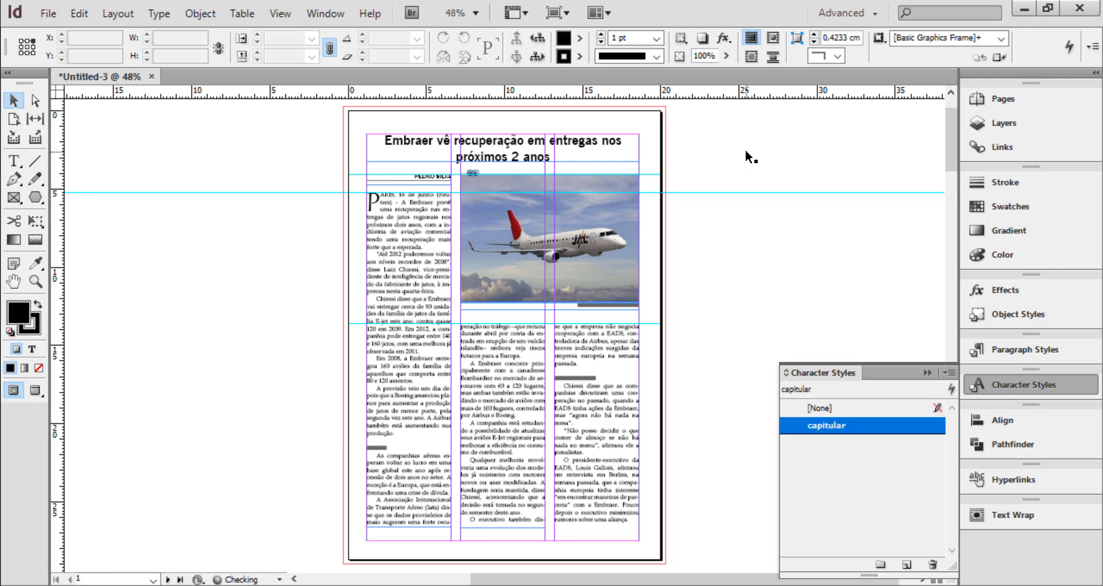
click(927, 372)
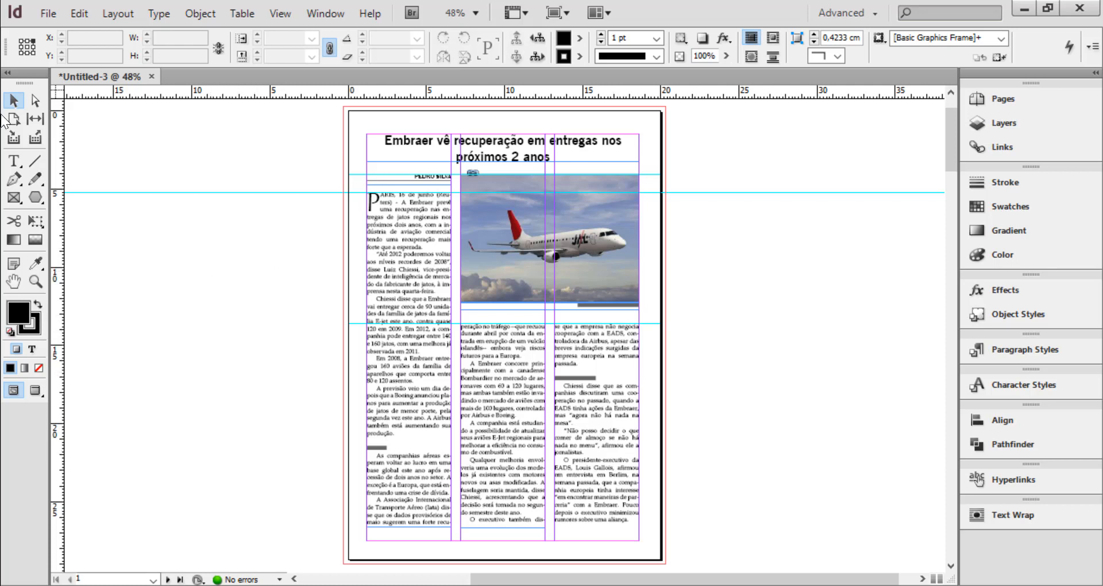
Draw a text frame about 5.9 by 1.5 cm on the pasteboard beside the page and enter "ECONOMIA" in it
click(14, 162)
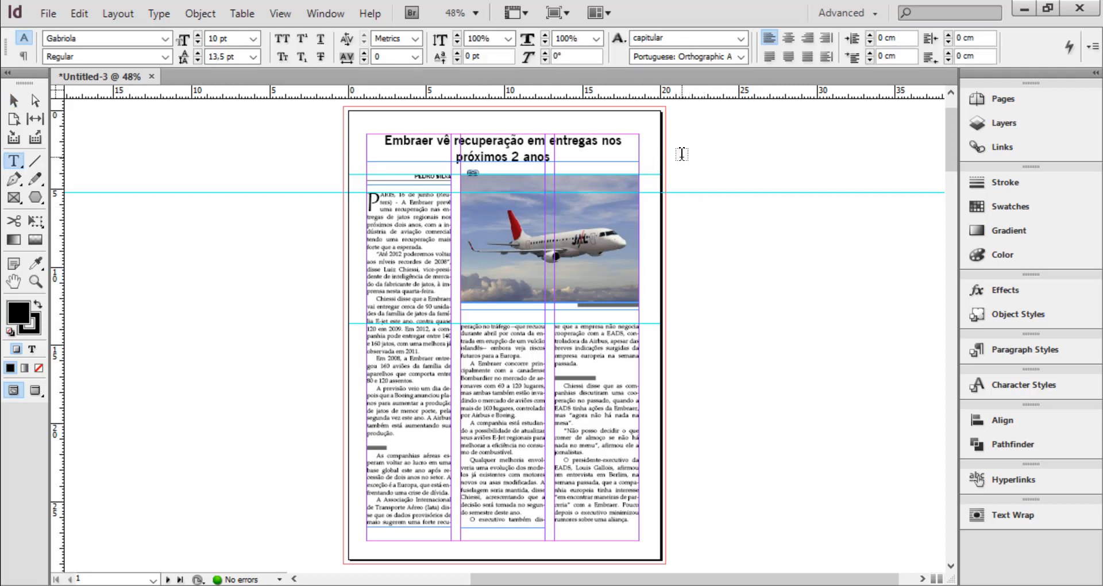
drag(683, 155, 775, 179)
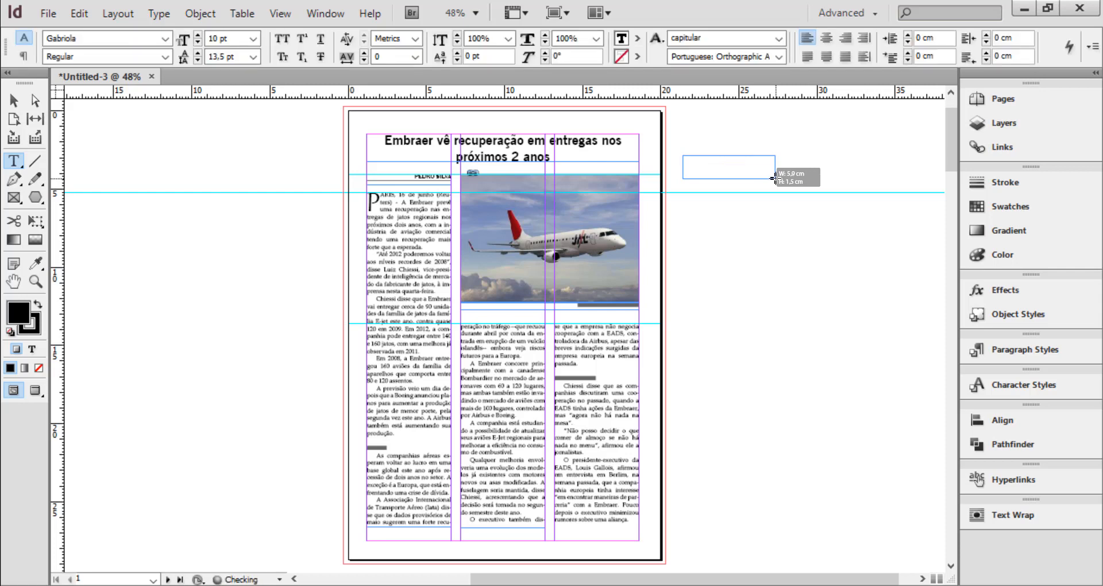
key(ctrl+equal)
key(ctrl+equal)
key(ctrl+equal)
key(ctrl+equal)
key(ctrl+equal)
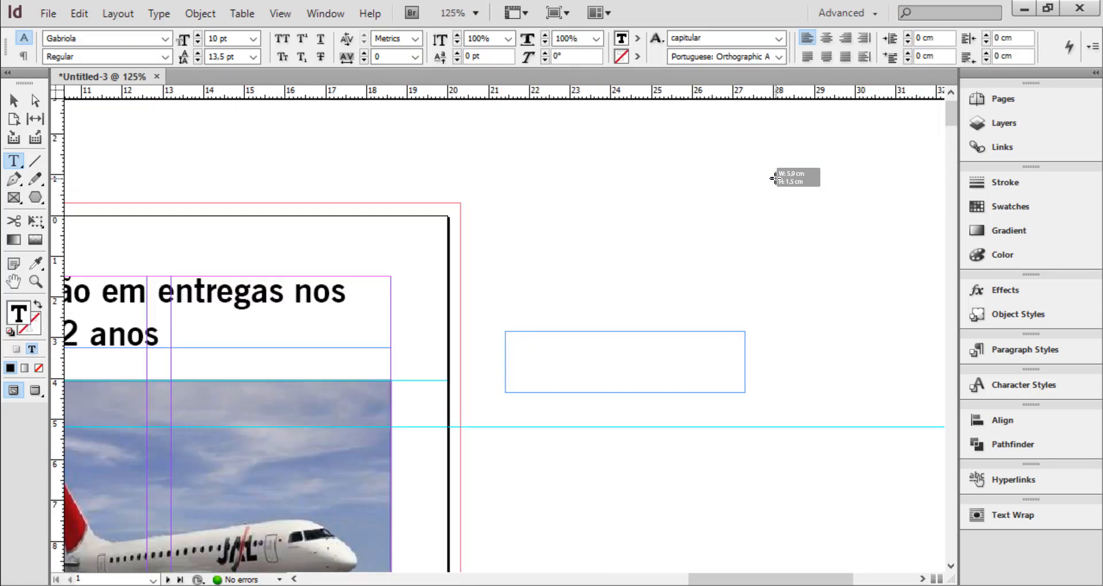
text(ECONOMIA)
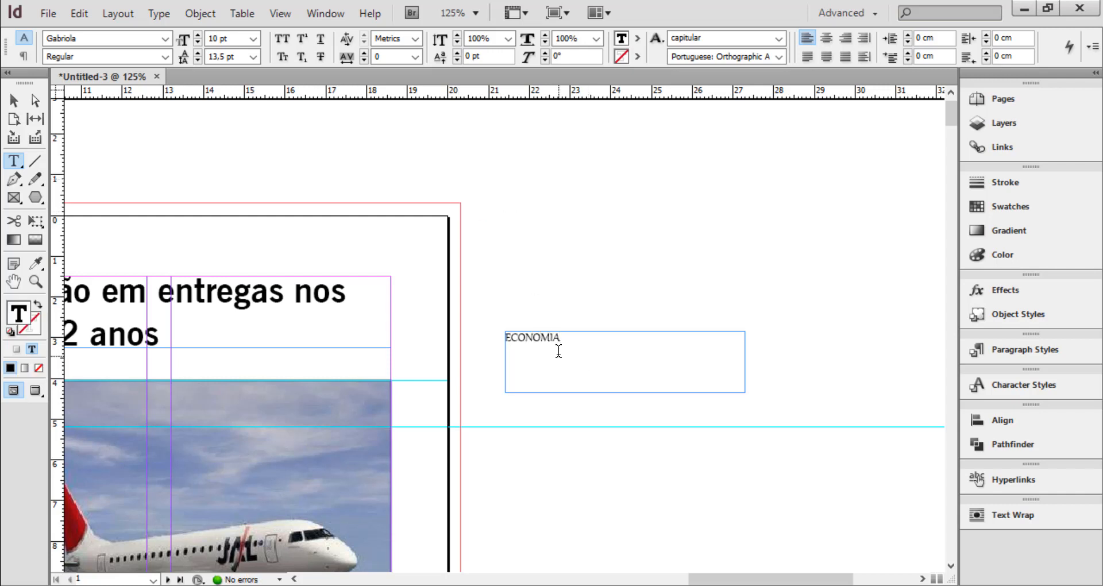
Format the "ECONOMIA" text in Bebas Neue Book at 22 pt and centre it in its frame
drag(562, 338, 502, 338)
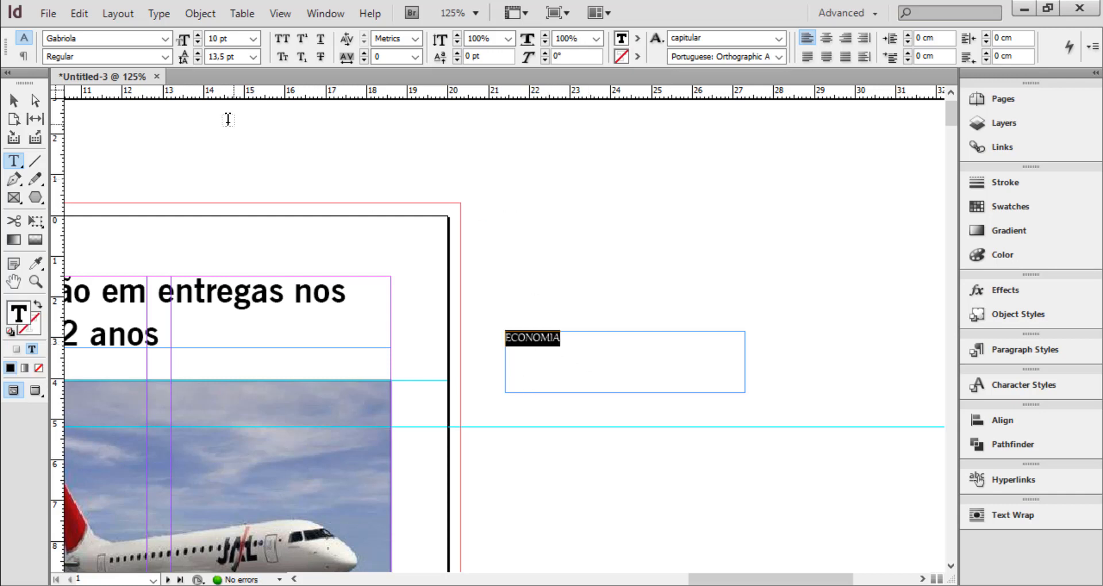
click(167, 36)
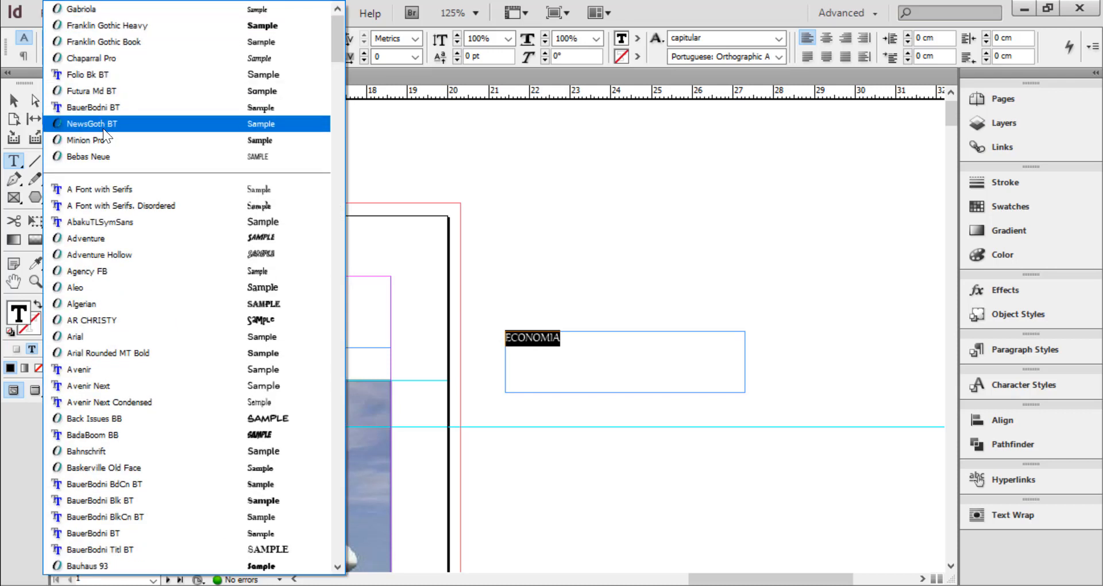
click(87, 157)
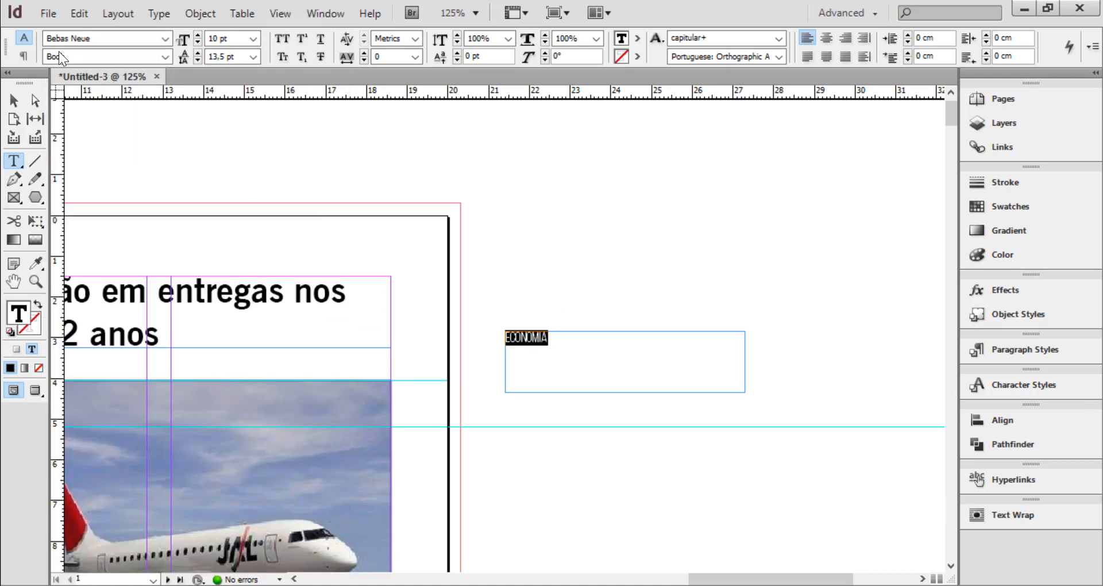
click(166, 56)
click(168, 54)
key(Tab)
text(22)
key(Return)
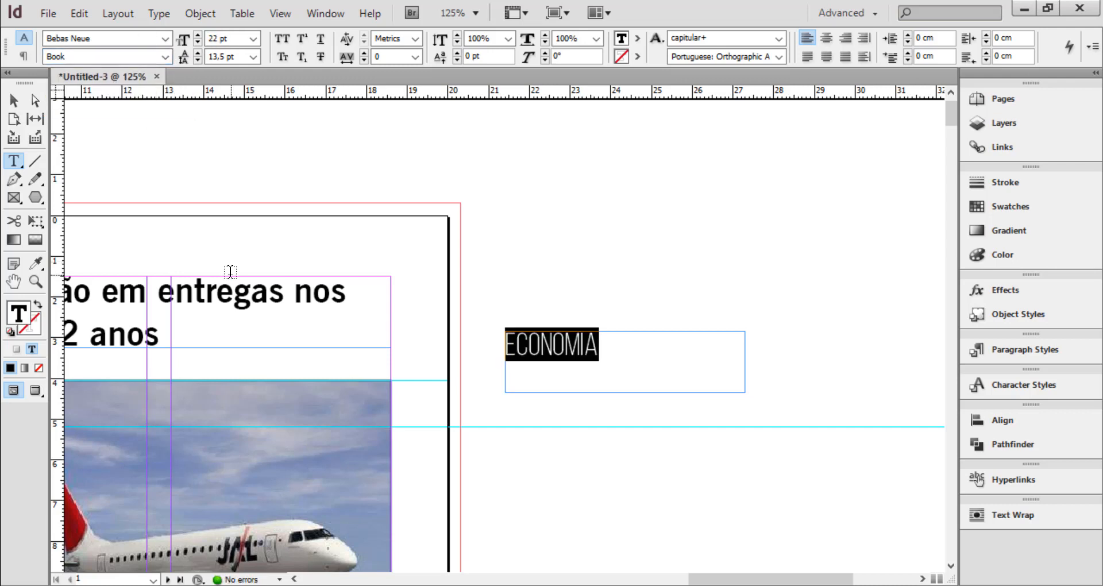
click(826, 38)
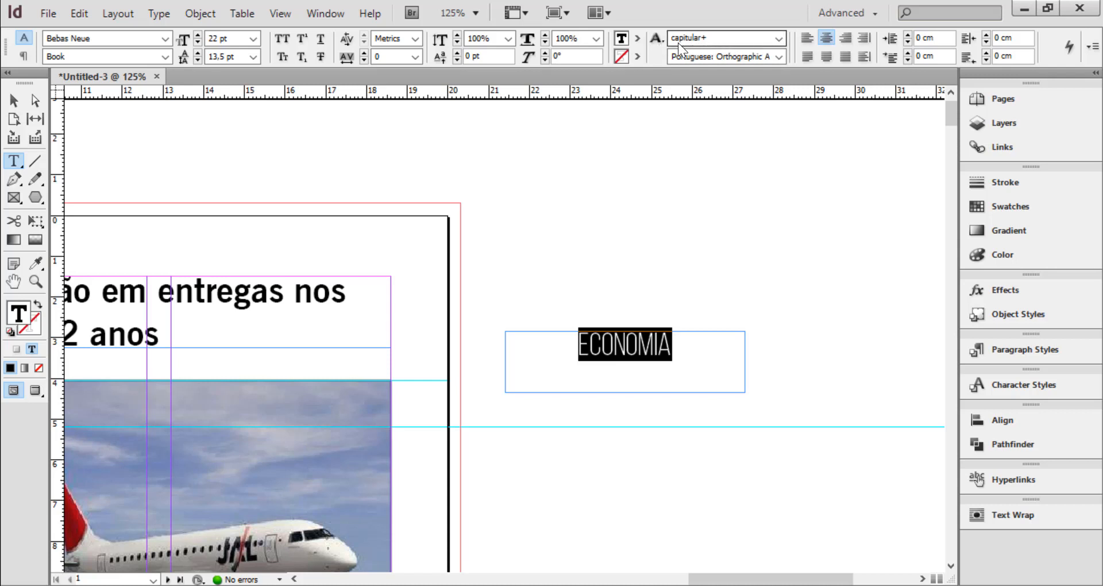
Set the character style of the "ECONOMIA" text to [None]
click(779, 40)
click(731, 53)
click(632, 347)
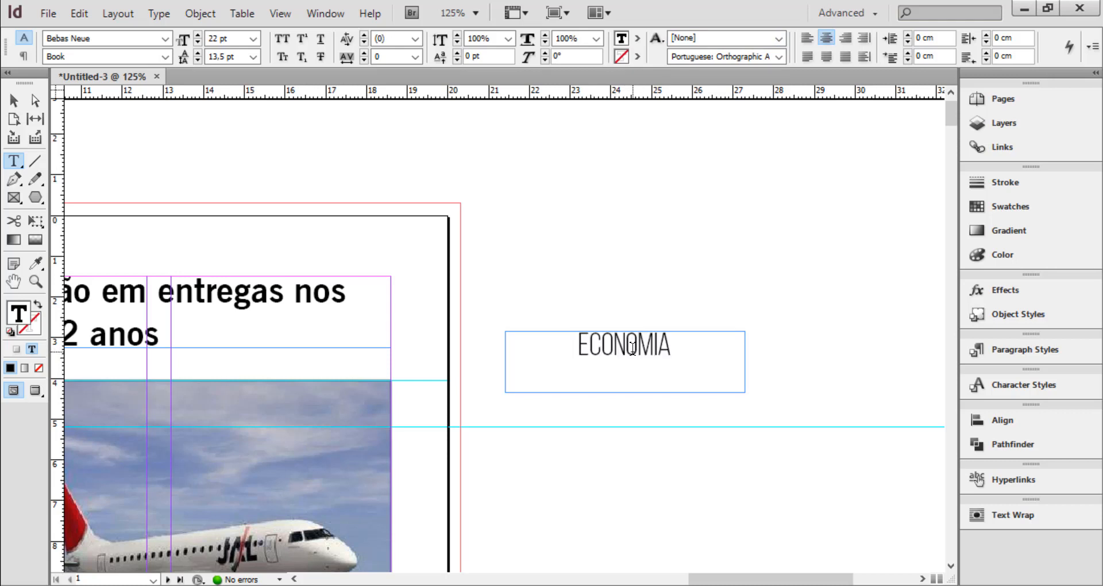
drag(678, 345, 536, 343)
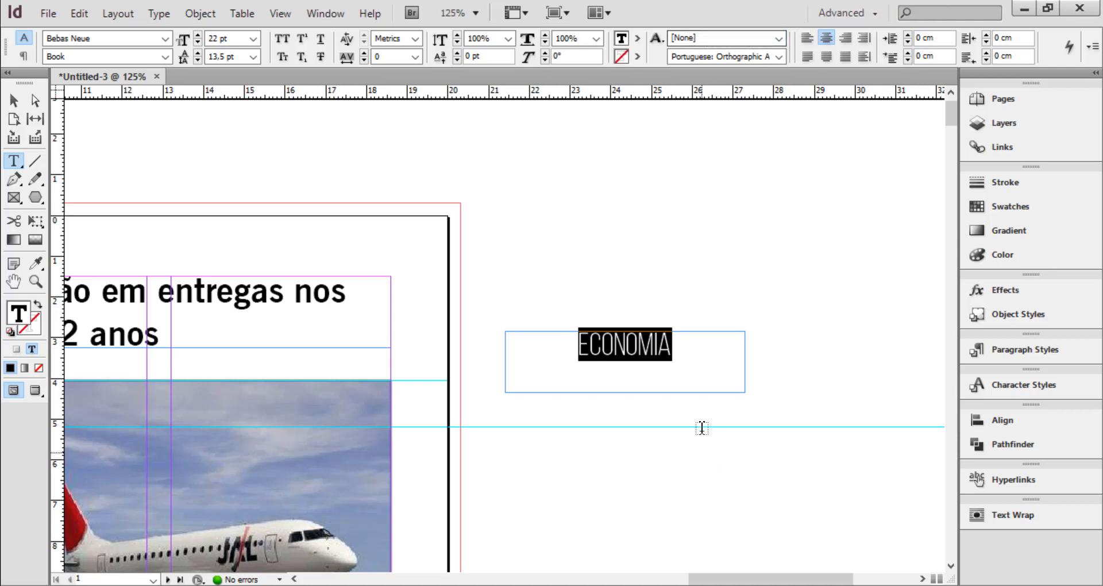
click(677, 347)
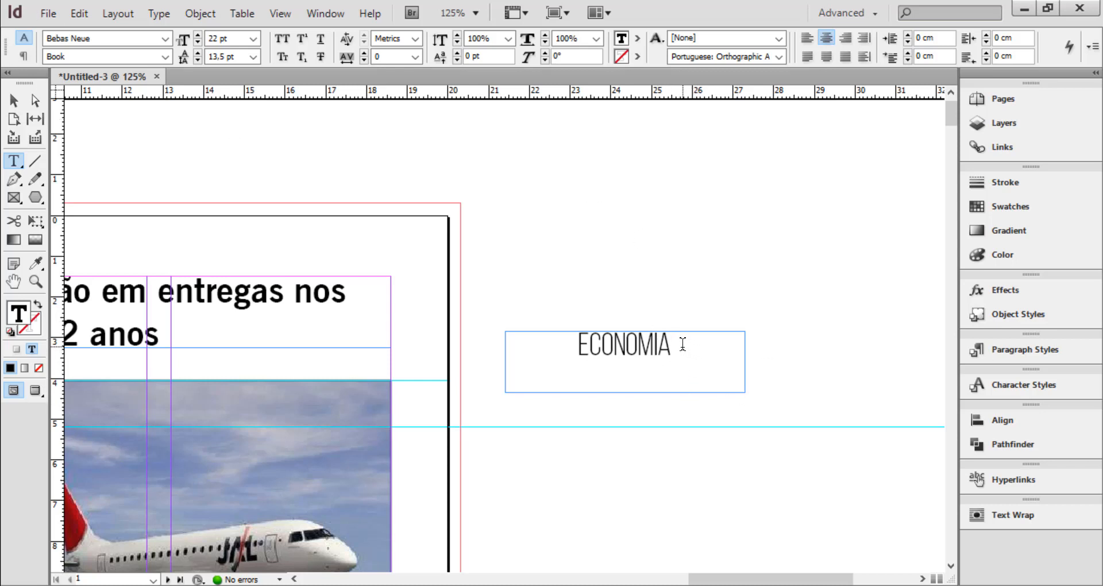
drag(712, 344, 485, 328)
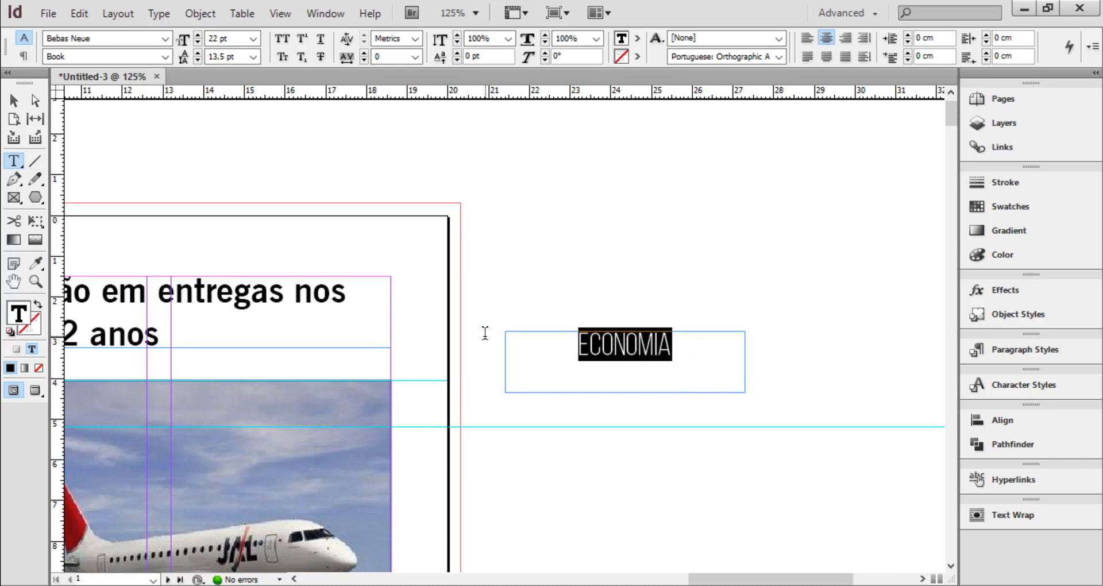
click(680, 351)
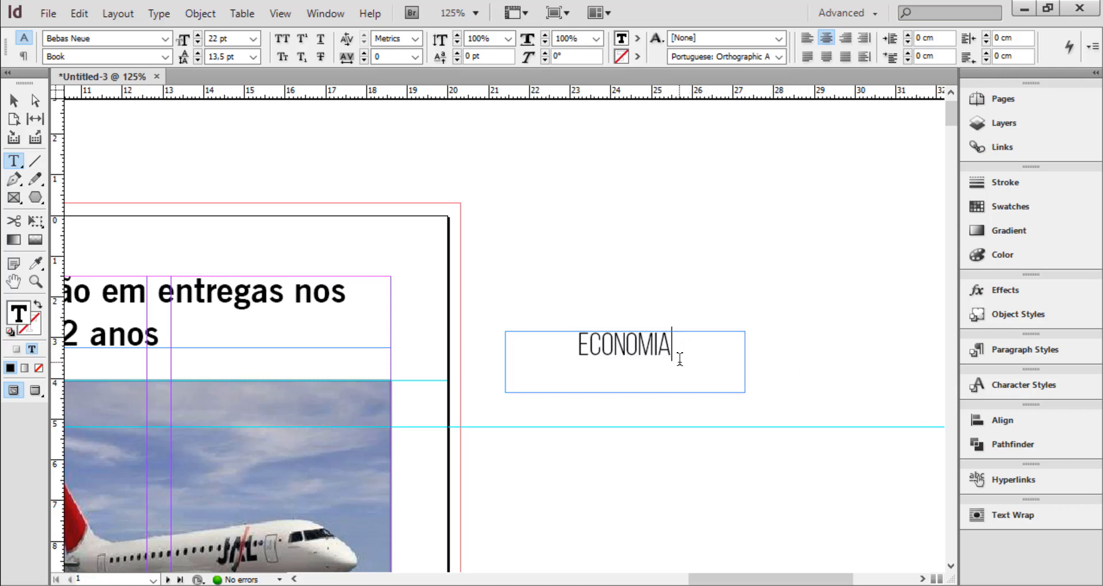
Start a new paragraph style from the "ECONOMIA" text and name it rubrica
drag(577, 344, 647, 344)
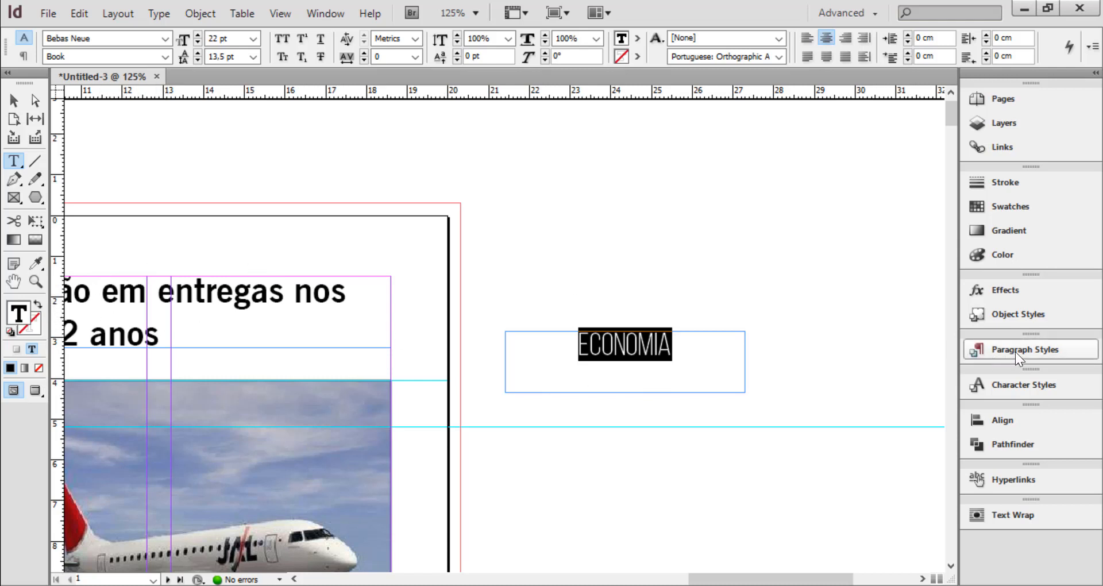
click(1045, 348)
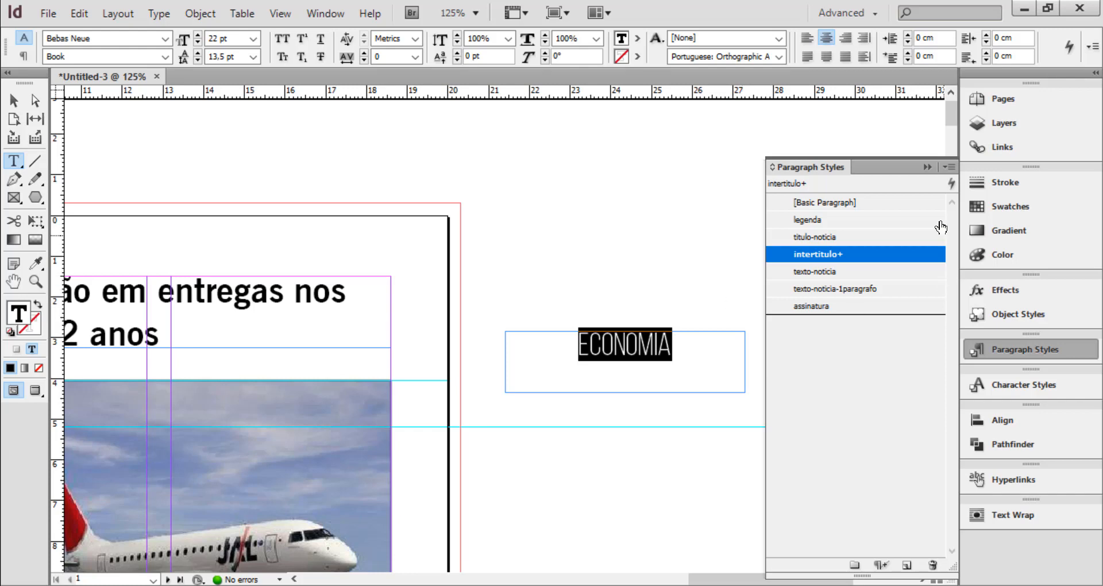
click(946, 168)
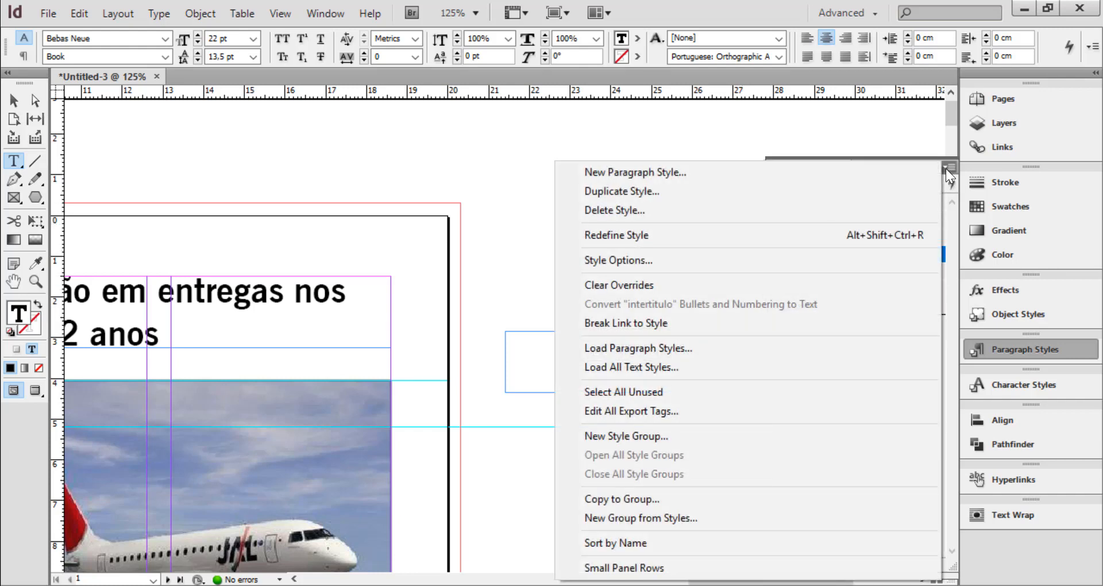
click(718, 170)
text(RUBRICA)
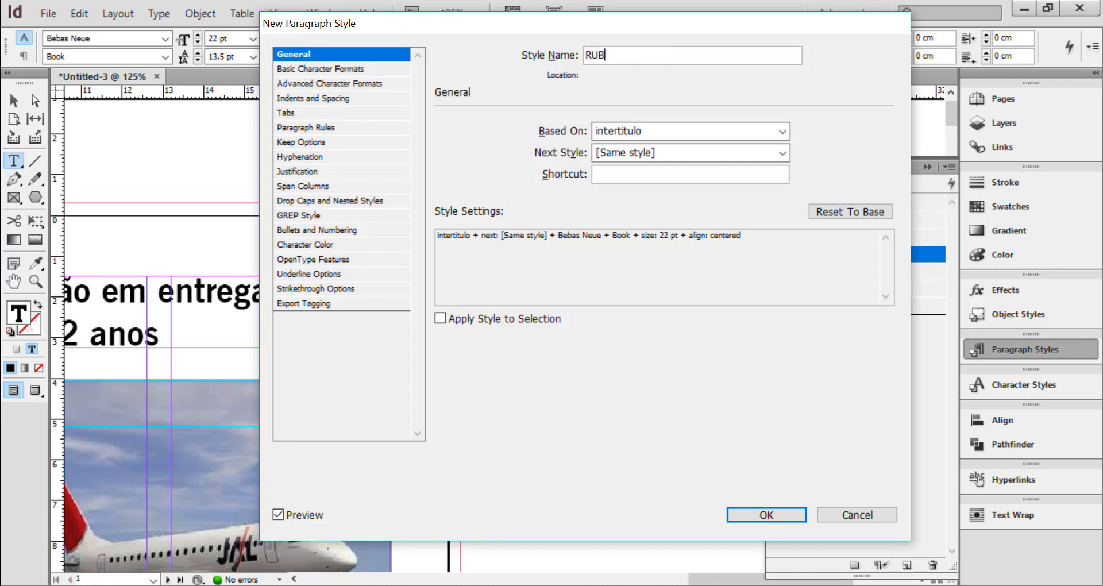
key(BackSpace)
key(BackSpace)
key(BackSpace)
key(BackSpace)
key(BackSpace)
key(BackSpace)
key(BackSpace)
text(u)
key(BackSpace)
text(rubrica)
Base the rubrica style on [No Paragraph Style] and set its next style to [No Paragraph Style]
click(640, 129)
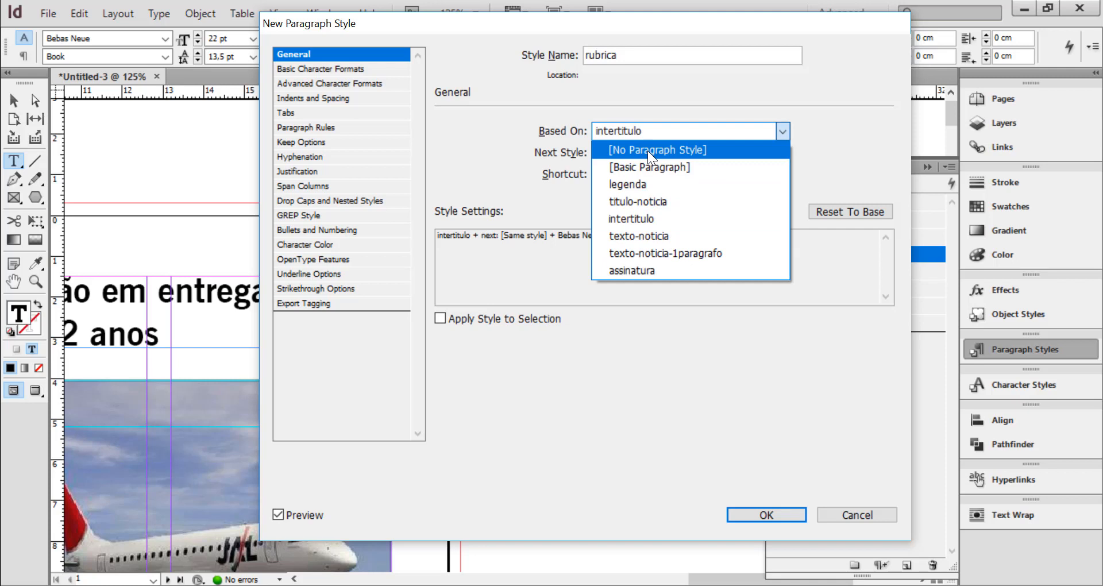
click(647, 150)
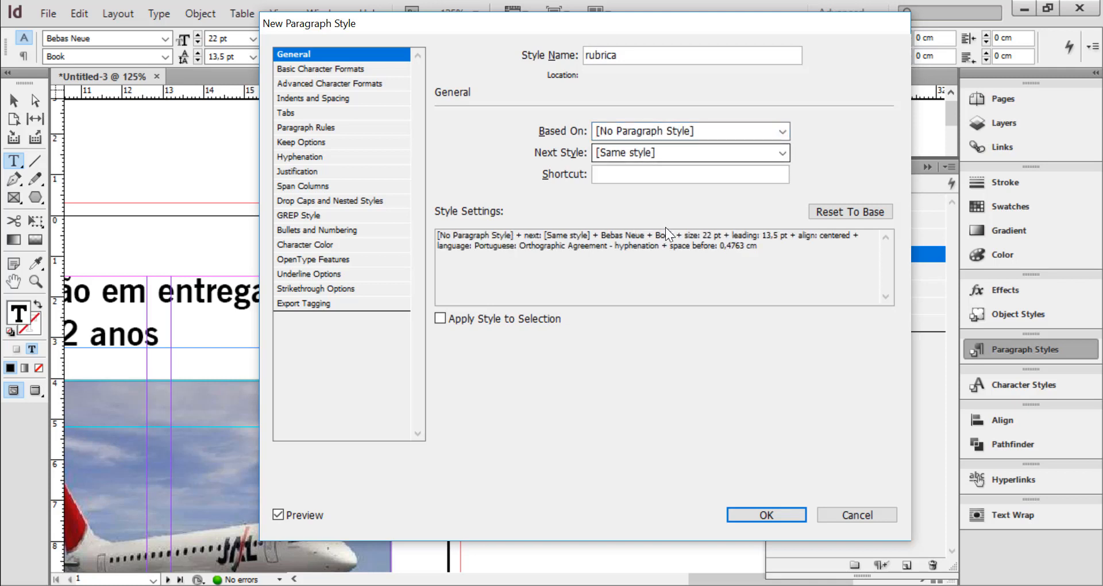
click(632, 154)
click(639, 180)
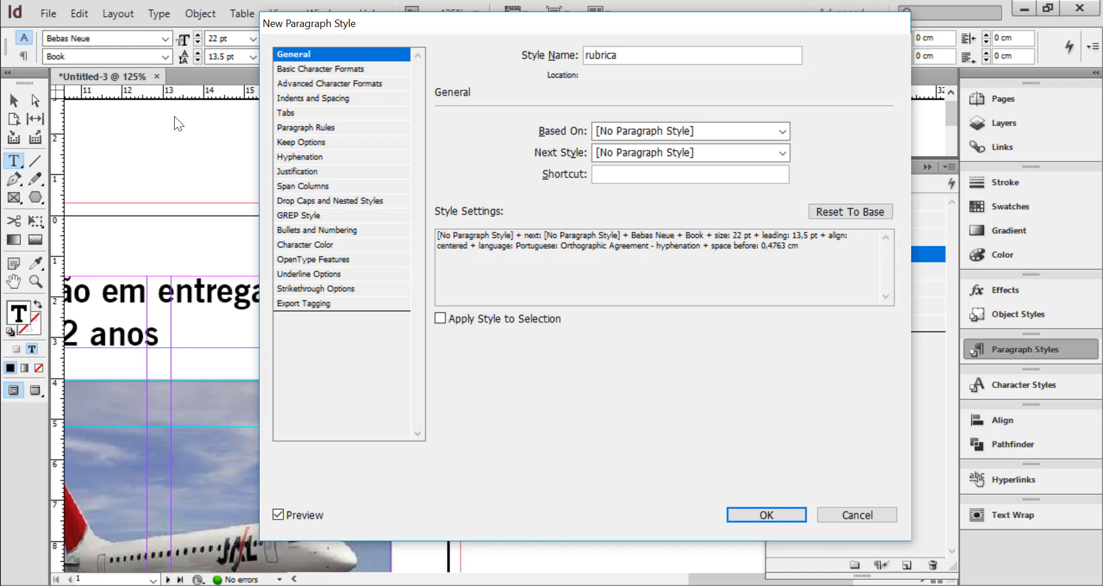
Set the rubrica style's leading to 22 pt
click(312, 69)
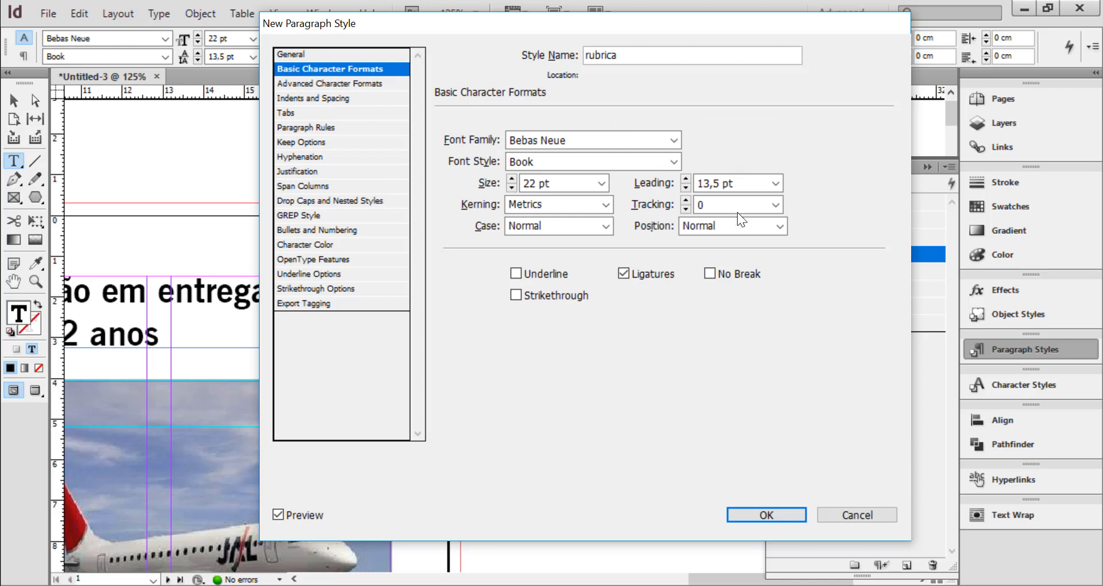
click(778, 184)
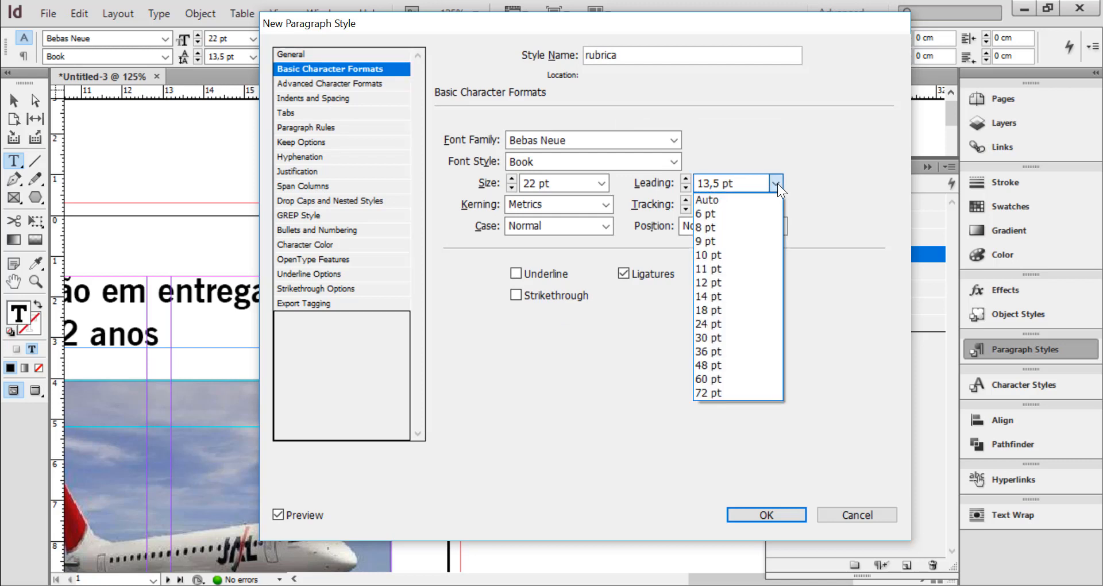
click(743, 184)
text(22)
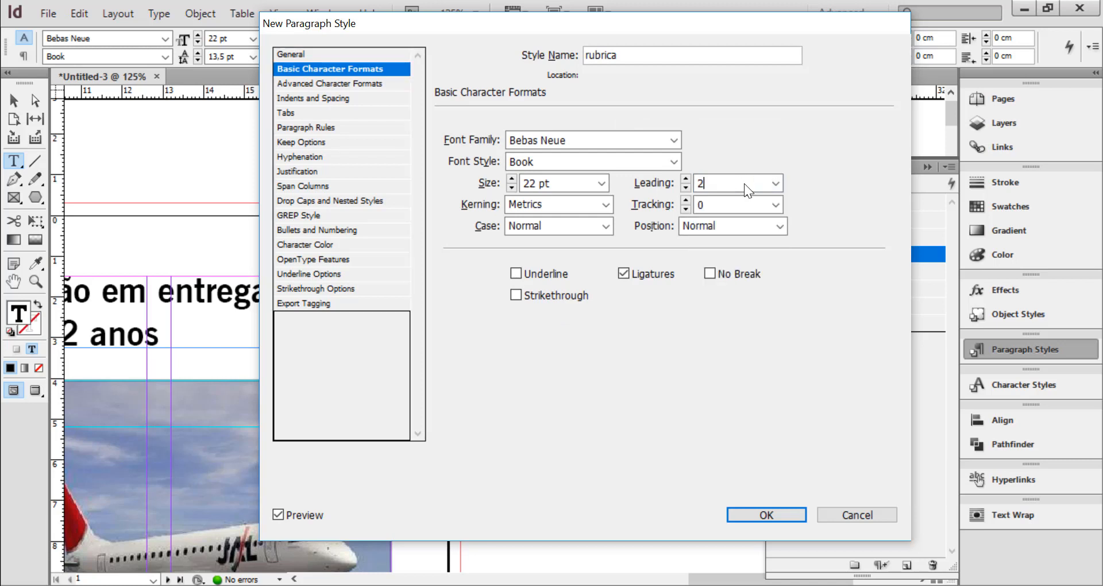
key(Tab)
Set the rubrica style's space before the paragraph to 0 cm
click(345, 84)
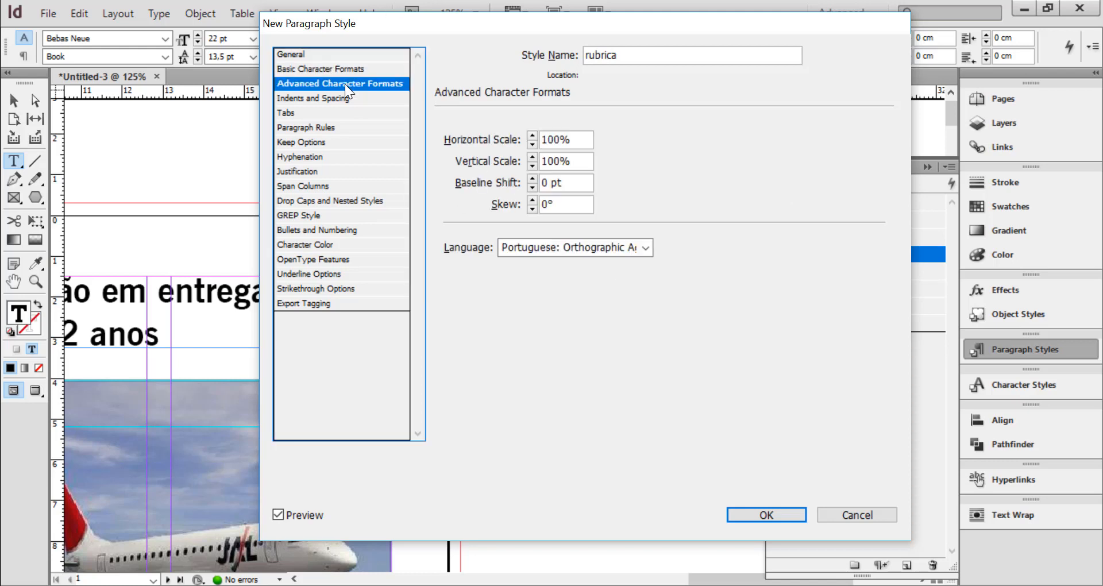
click(332, 98)
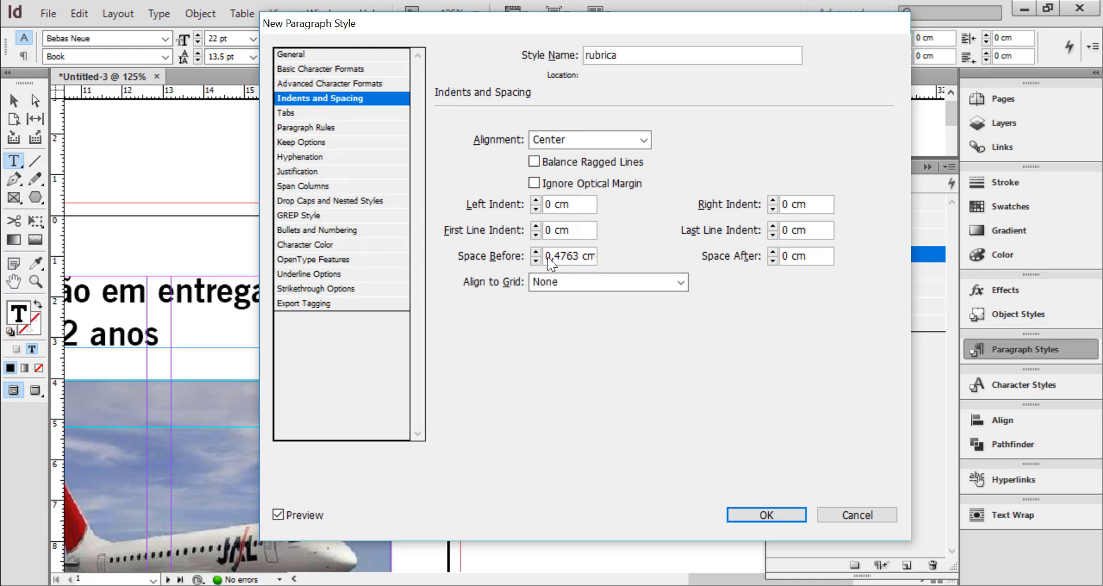
drag(545, 255, 642, 255)
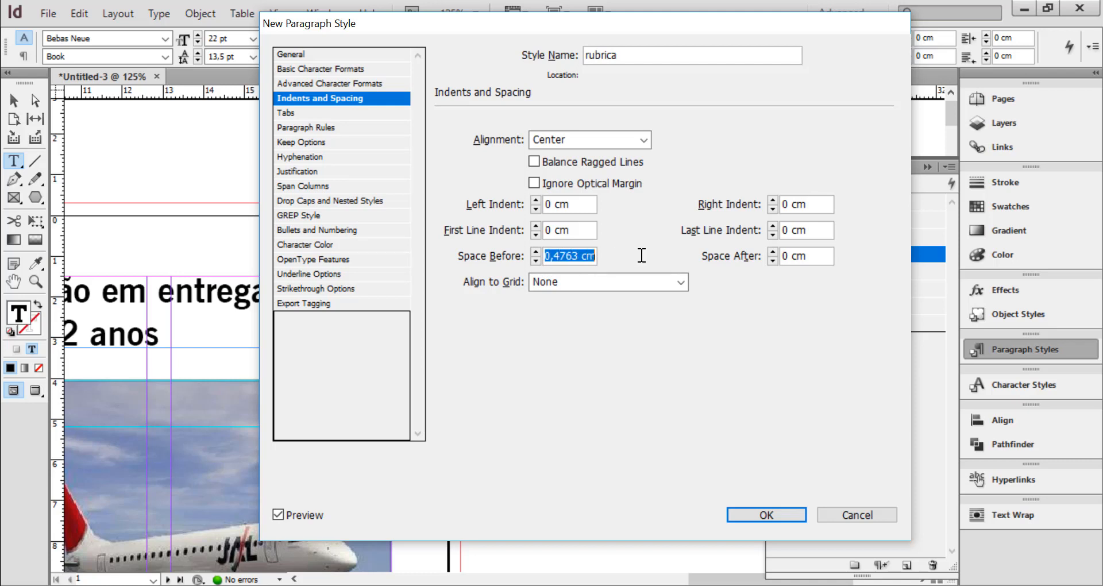
text(0)
key(Tab)
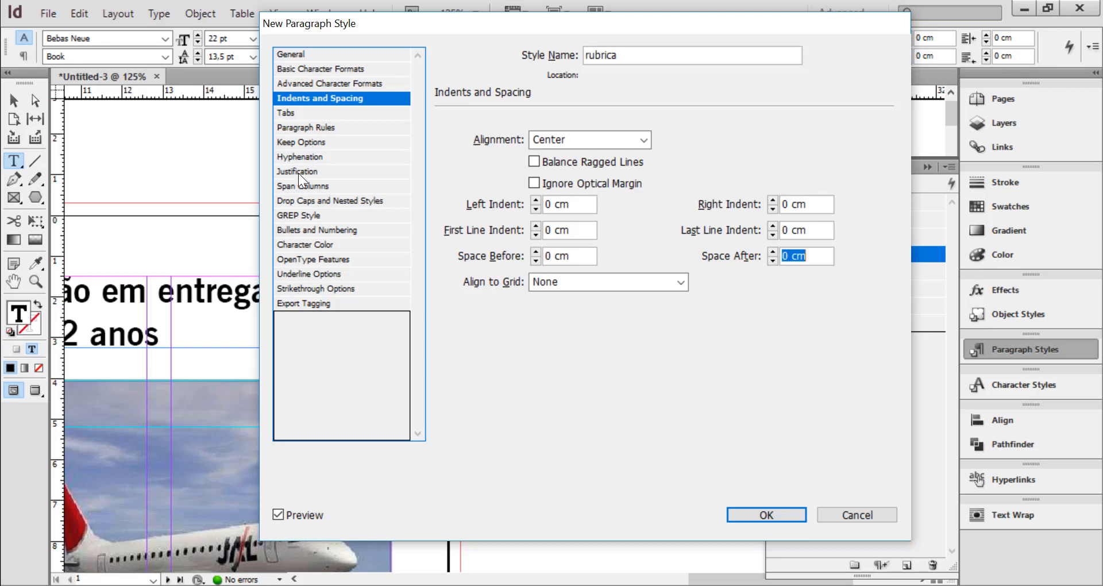
Save the rubrica paragraph style with hyphenation off and apply it to the "ECONOMIA" text
click(303, 157)
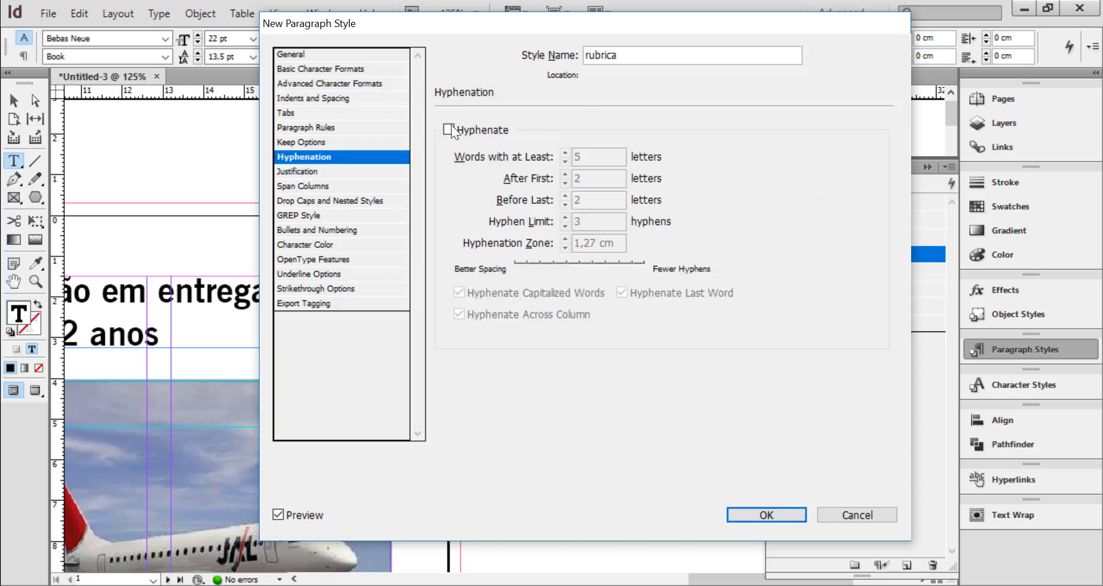
click(767, 515)
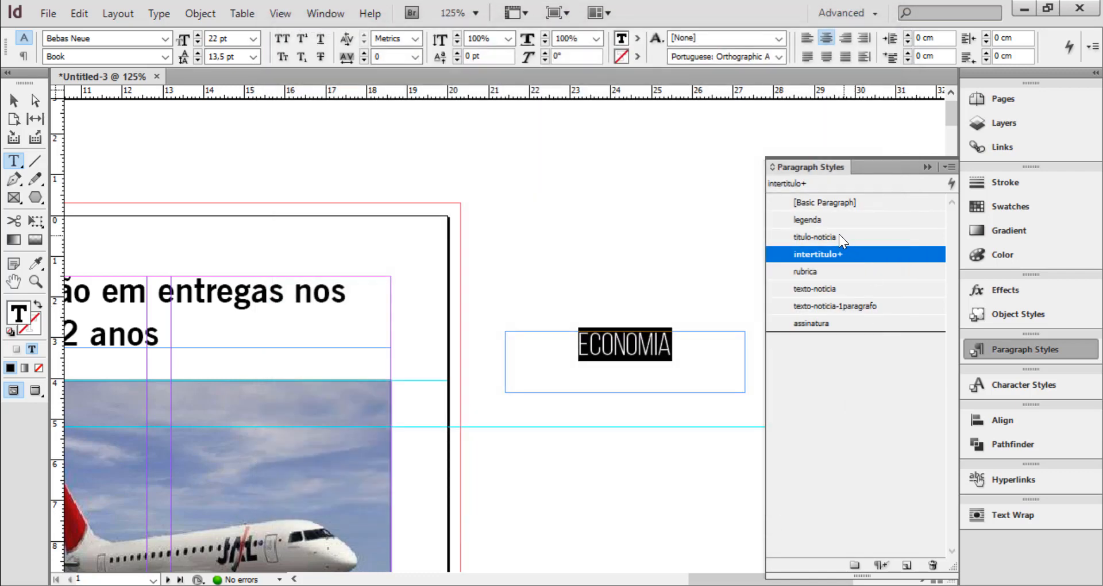
click(812, 275)
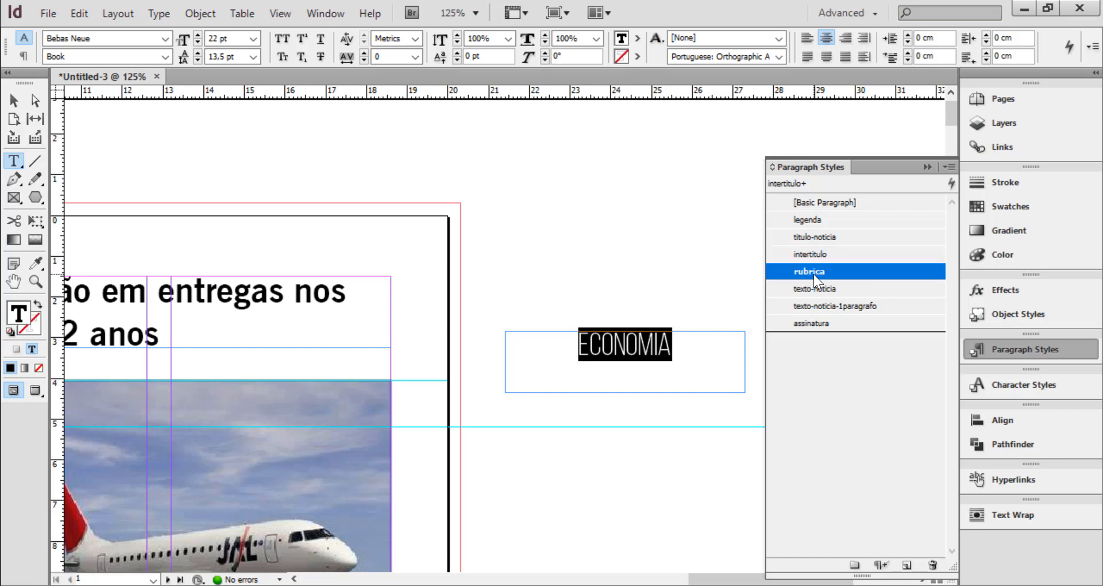
click(583, 348)
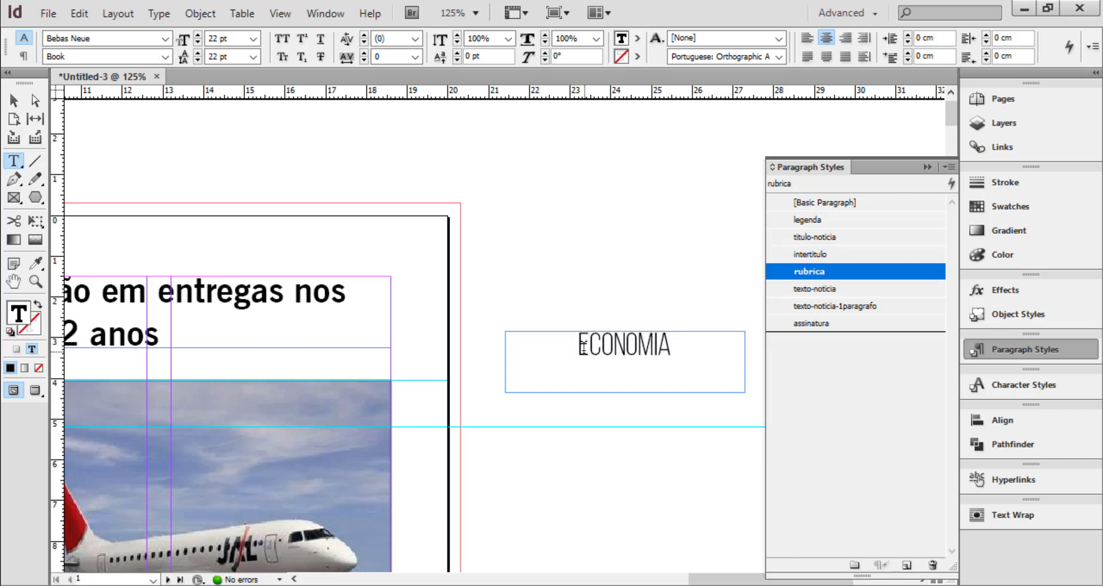
drag(578, 346, 674, 343)
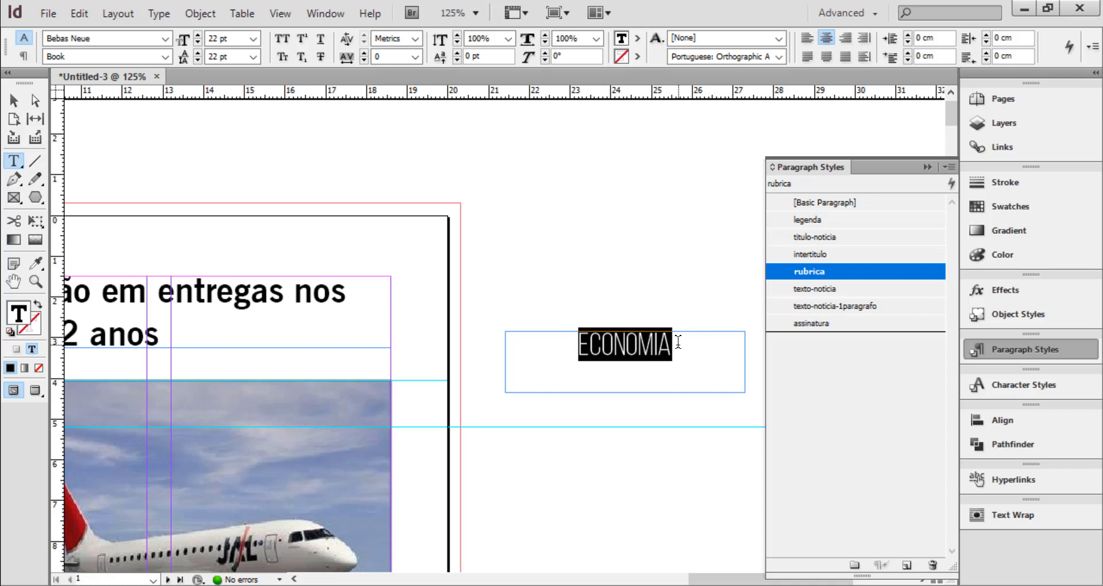
Move the "ECONOMIA" text frame up beside the page's top edge, to about X 26.95 cm and Y -0.2 cm, and deselect it
click(13, 102)
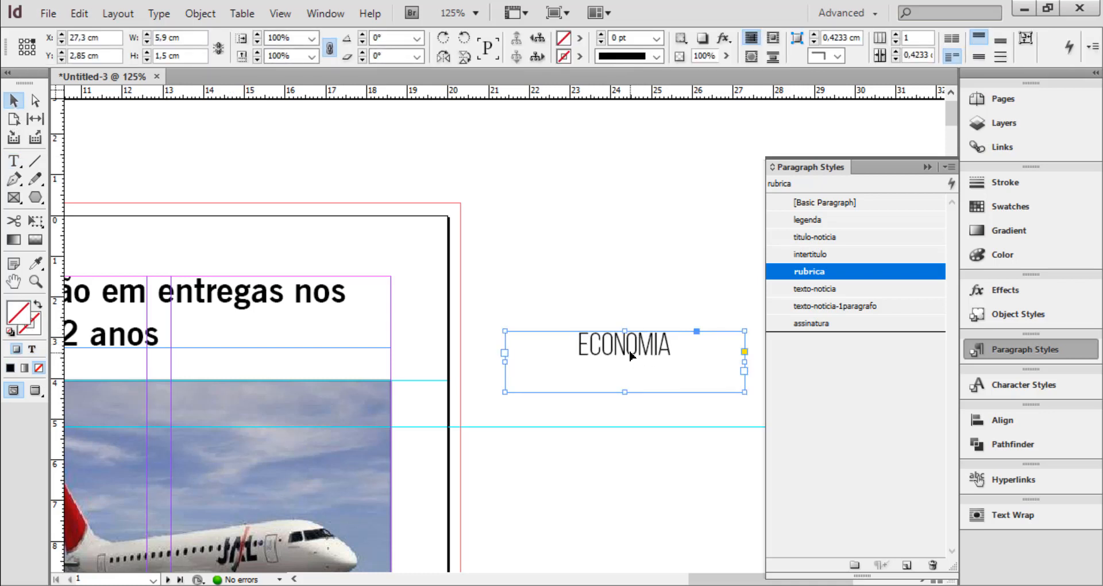
drag(631, 355, 615, 230)
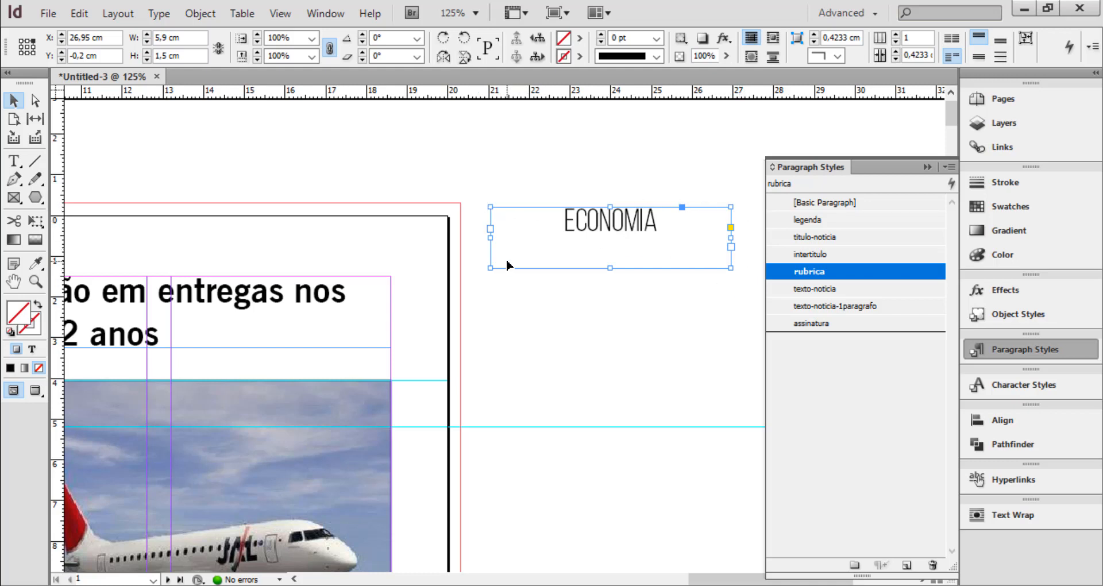
click(926, 166)
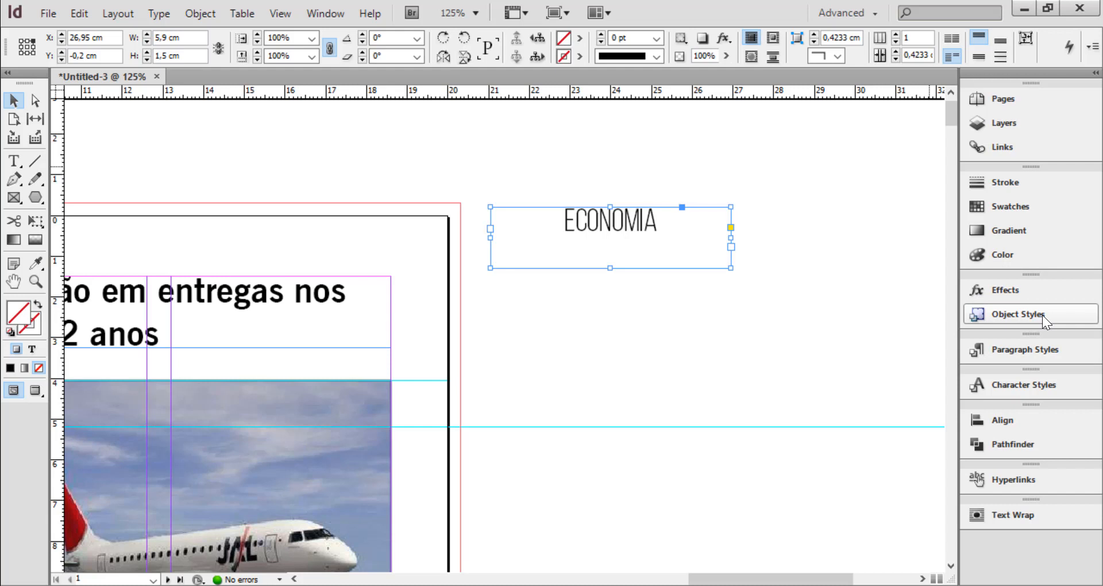
click(644, 310)
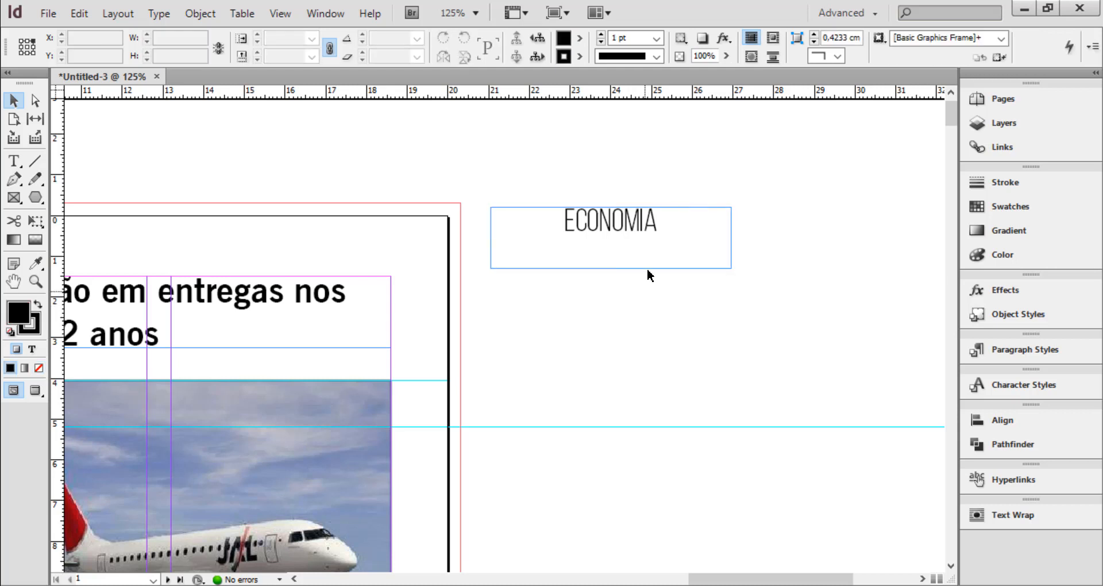
Start a new object style named rubrica and base it on [None]
click(1023, 312)
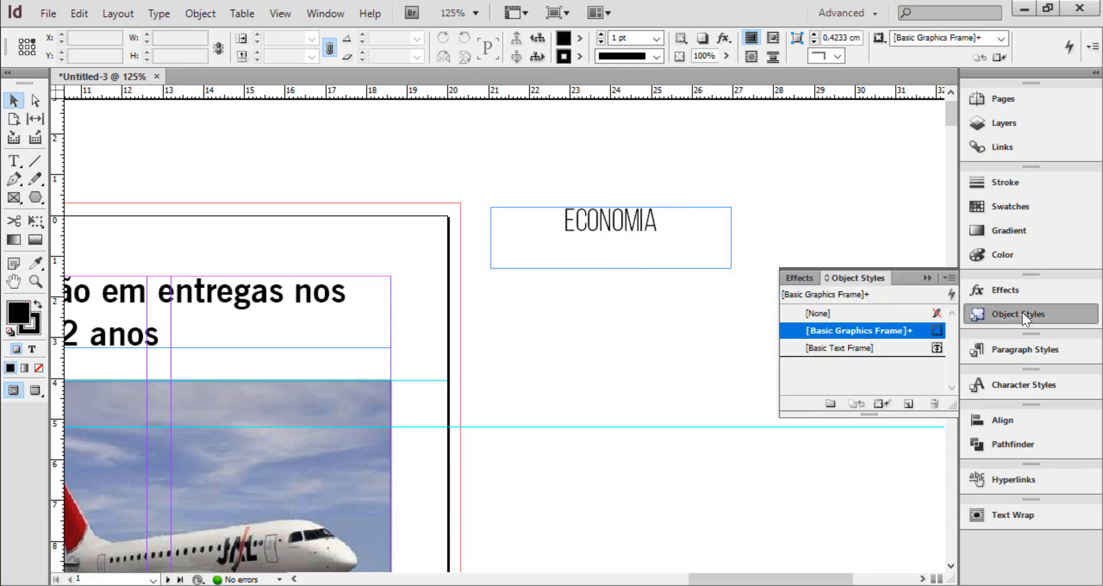
click(950, 279)
click(760, 154)
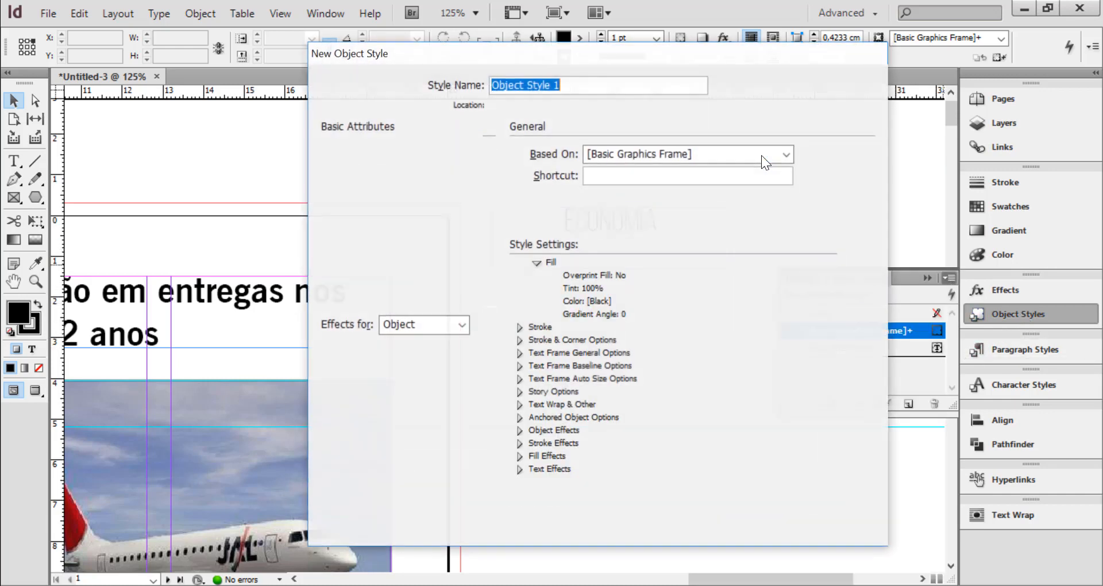
text(rubrica)
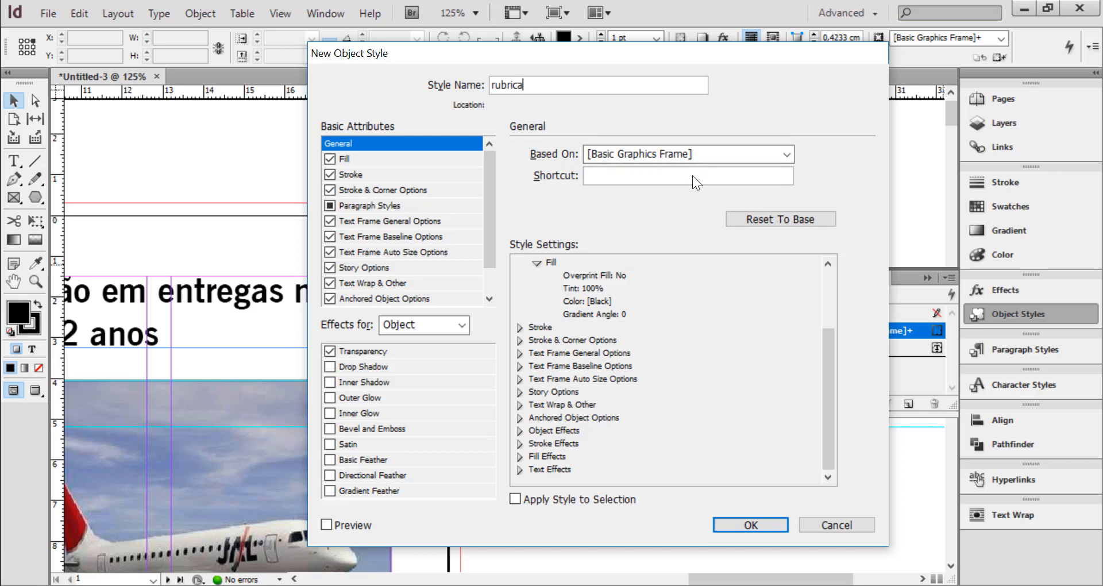
click(630, 159)
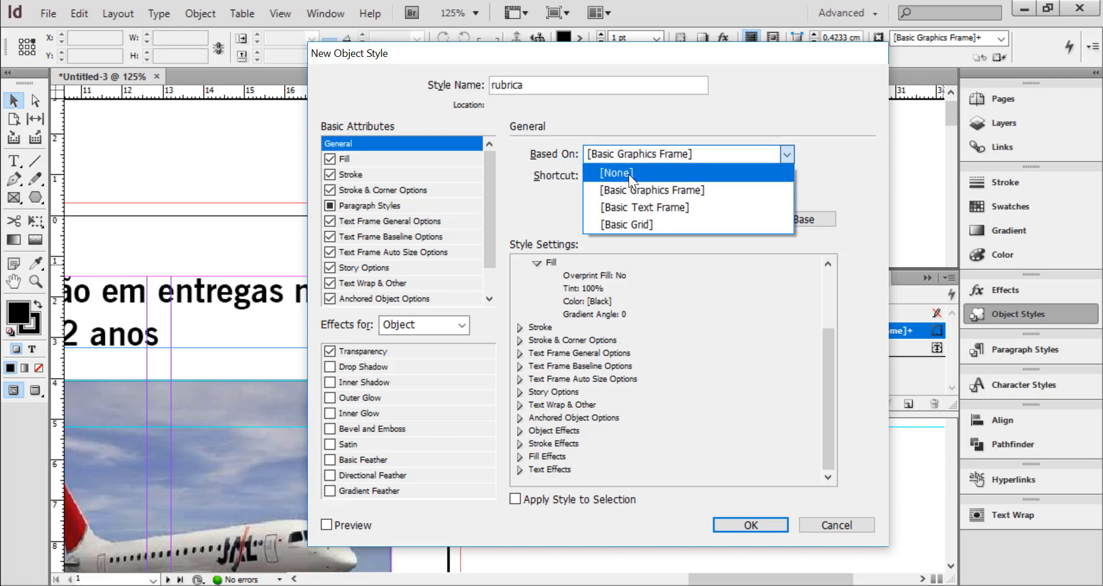
click(629, 172)
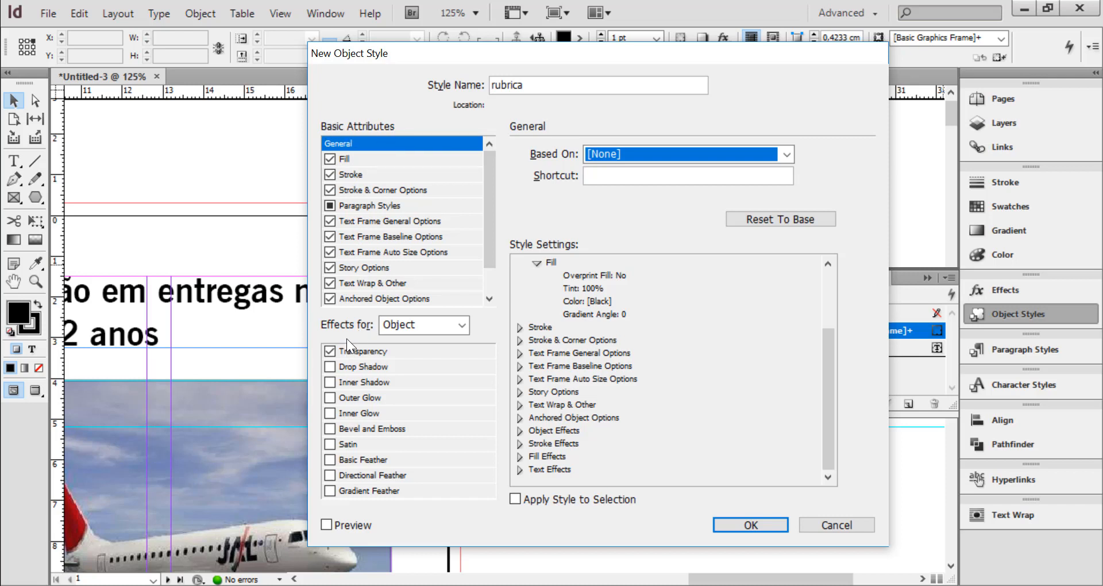
Open the fill settings of the rubrica object style
click(353, 160)
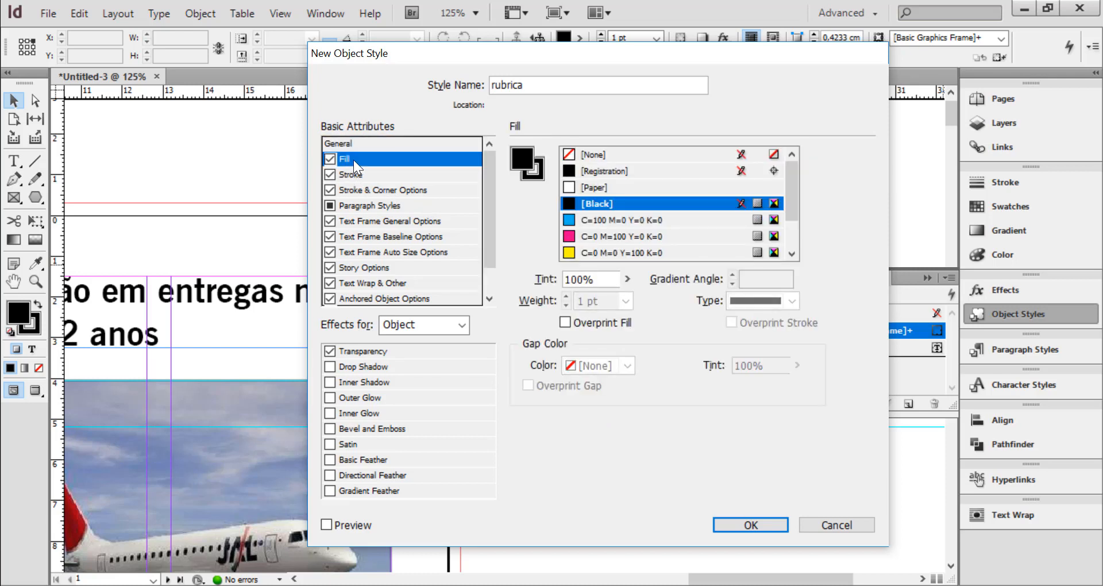
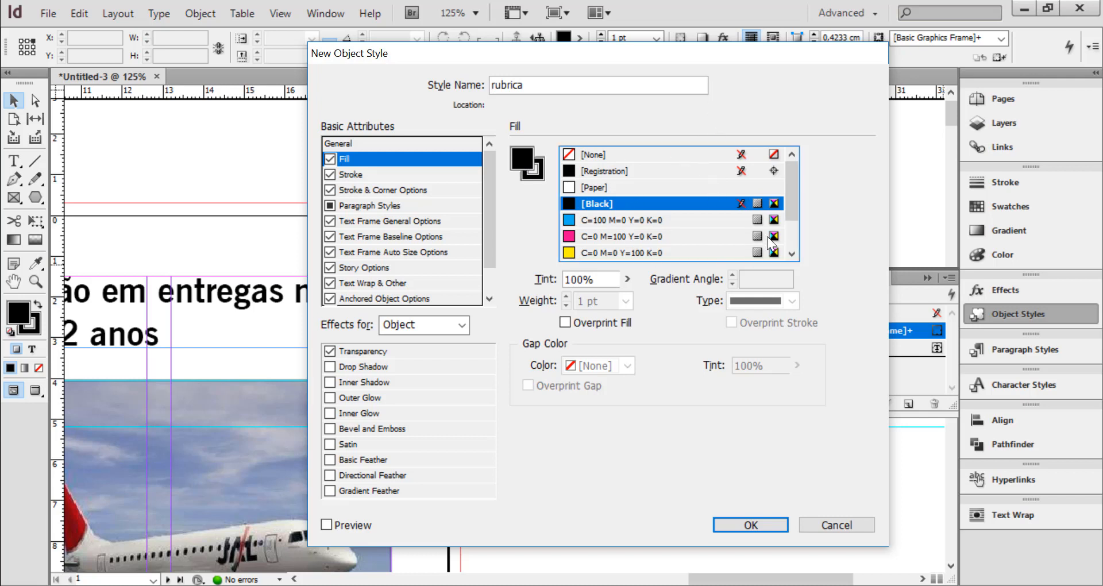
Set the object style's fill colour to the green swatch C=75 M=5 Y=100 K=0
click(792, 238)
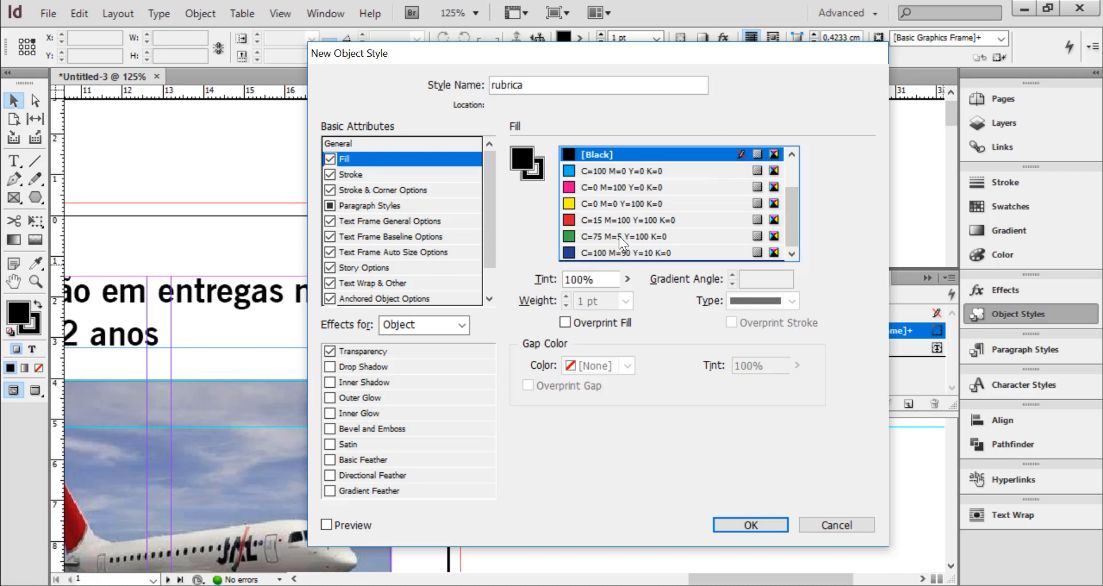
drag(798, 222, 791, 168)
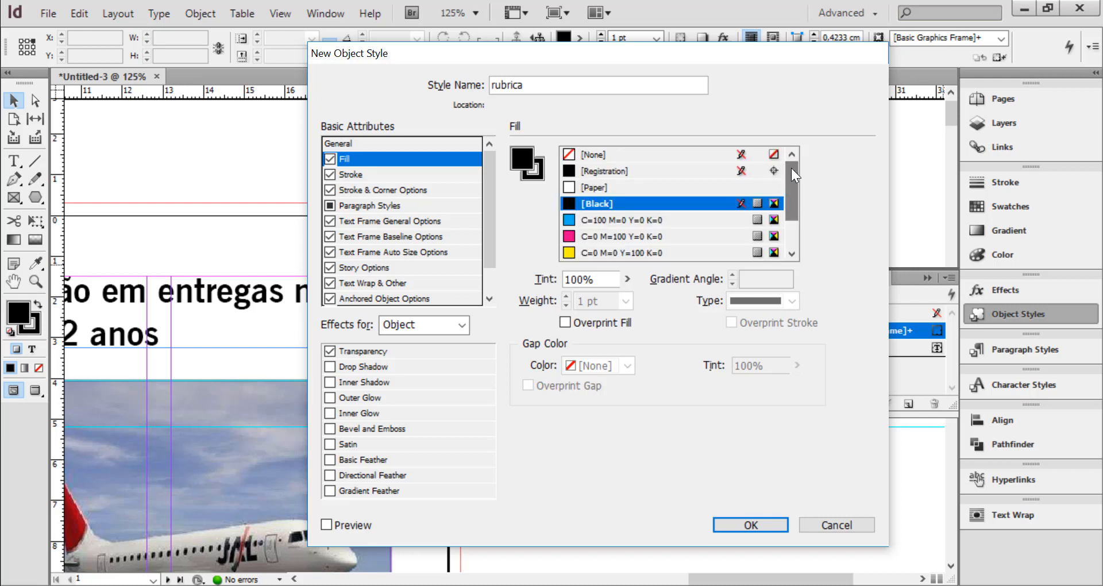
click(796, 238)
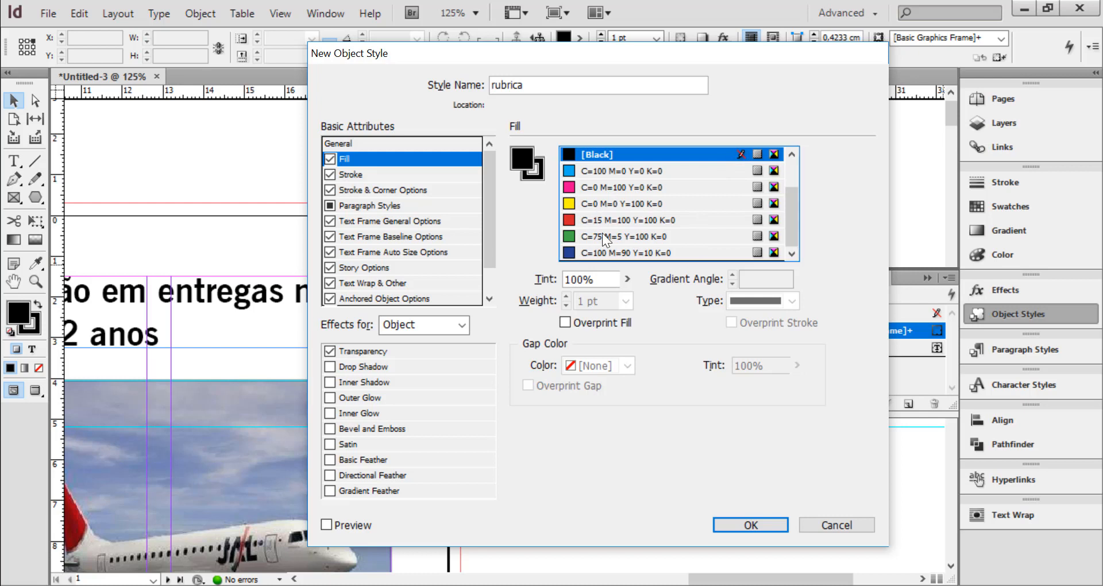
click(569, 236)
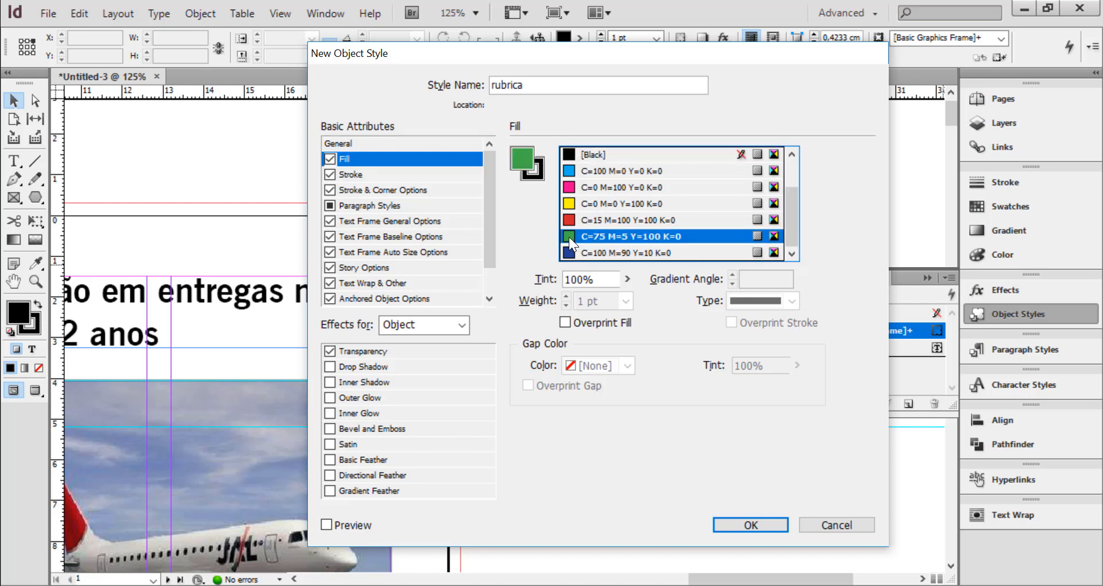
Give the object style a 1 pt stroke in the magenta swatch C=0 M=100 Y=0 K=0
click(532, 176)
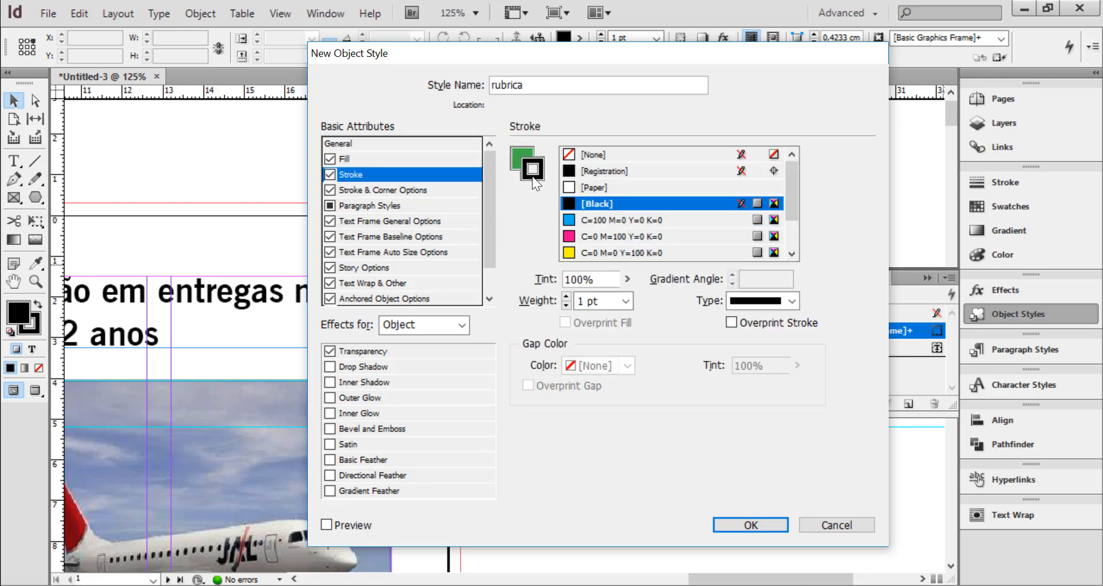
mouse_move(795, 210)
mouse_down()
mouse_move(799, 244)
mouse_move(791, 213)
mouse_up()
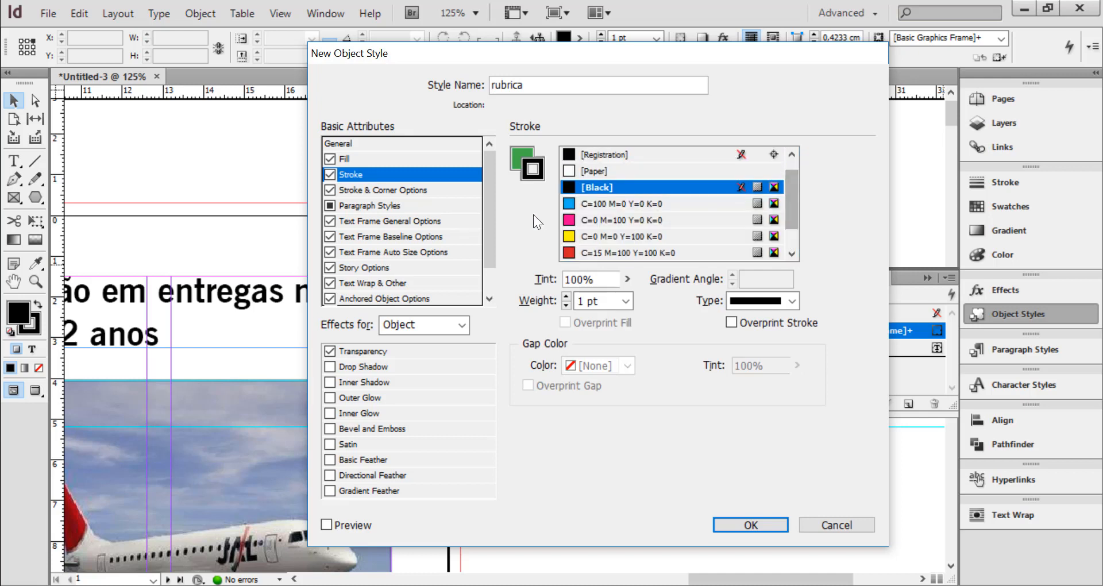
click(569, 219)
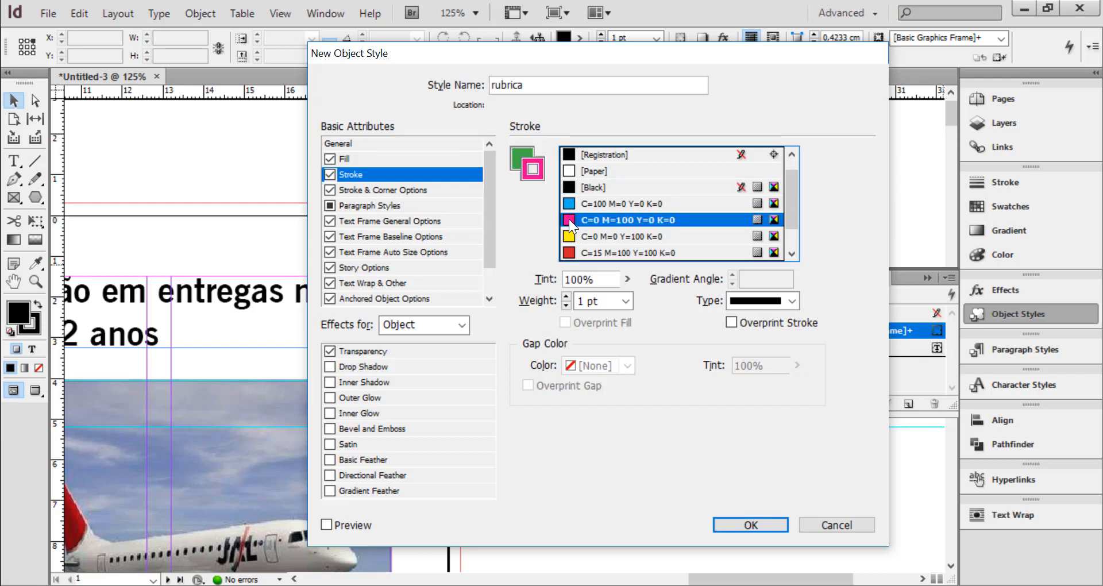
click(627, 302)
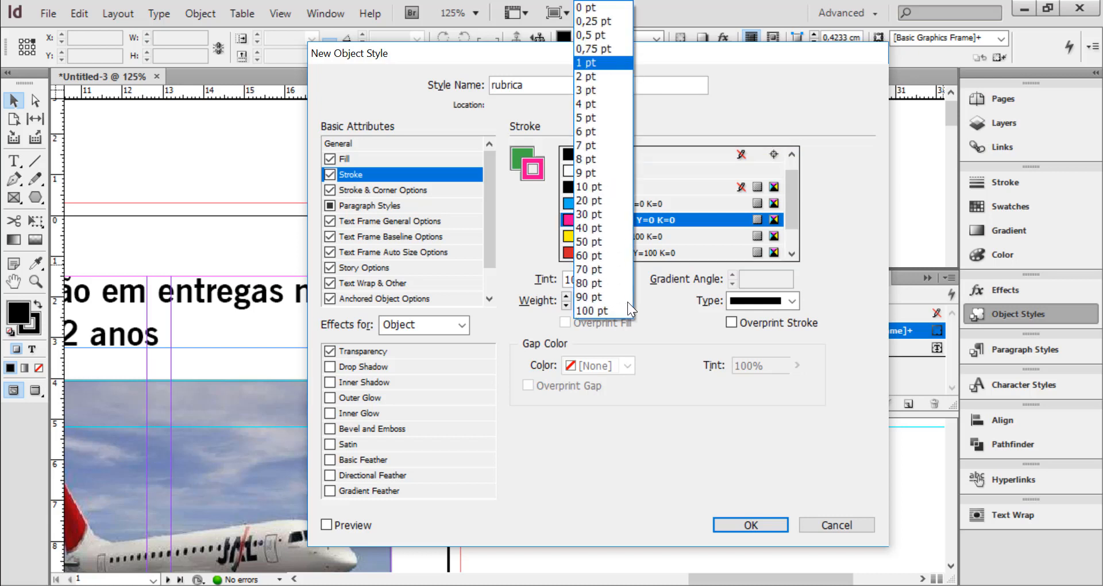
click(604, 61)
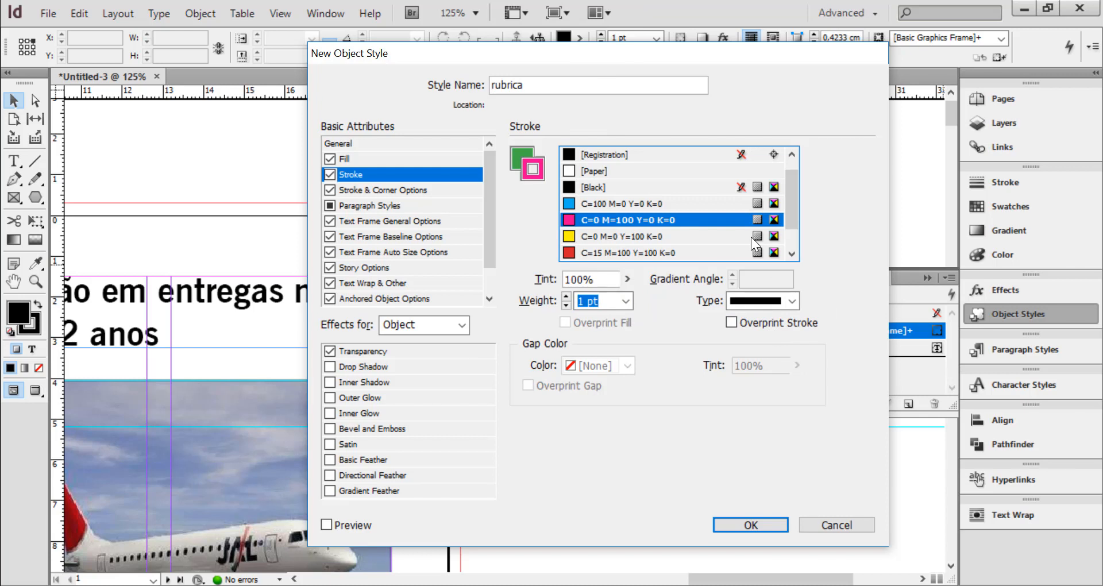
Examine the corner shape choices in the object style's stroke and corner options
click(374, 194)
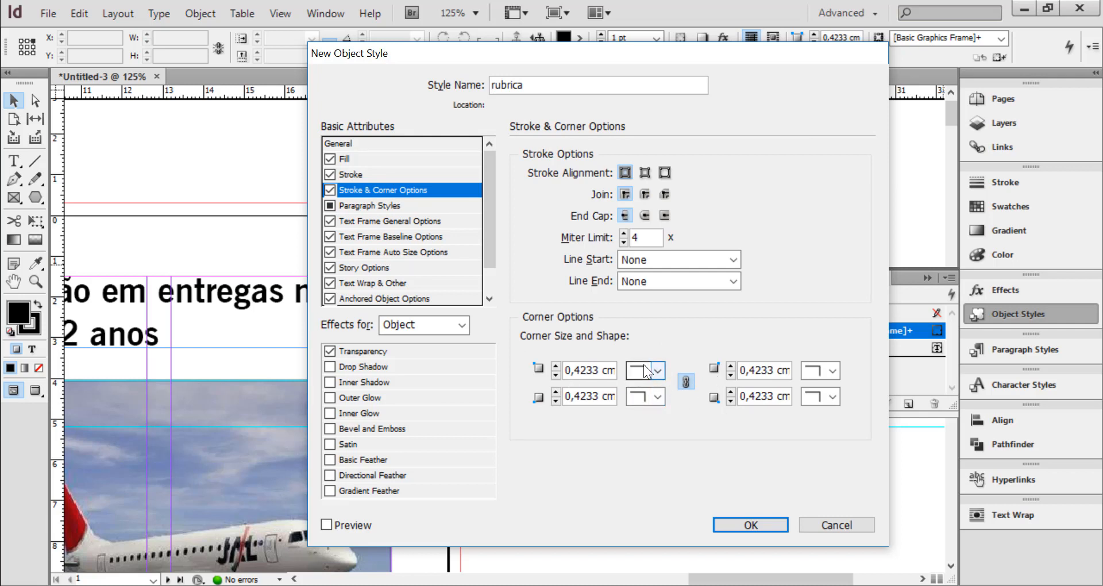
click(658, 373)
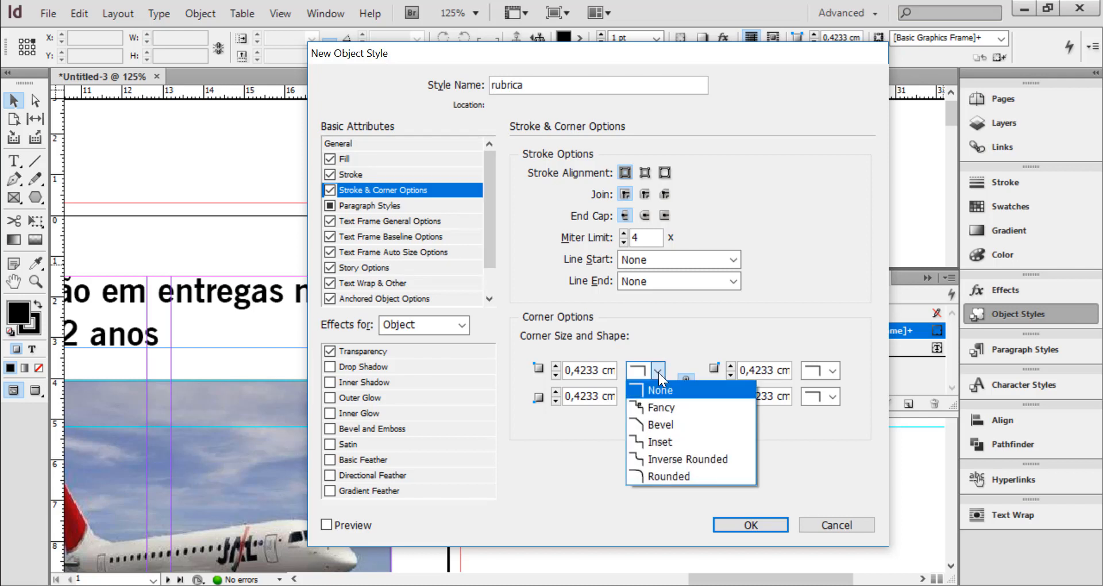
click(660, 368)
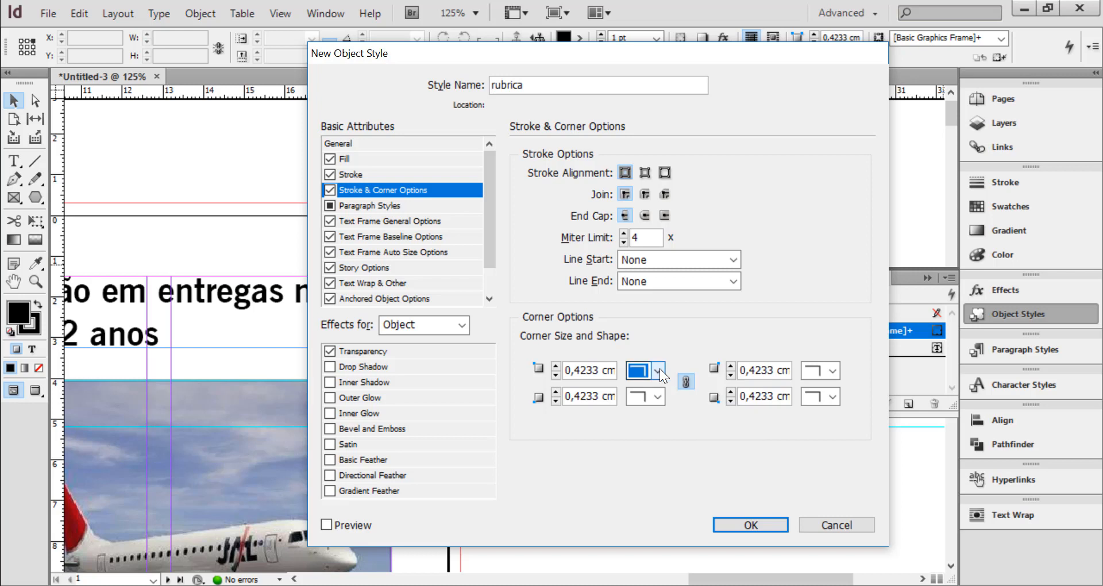
Assign the rubrica paragraph style to the object style and rename the object style rubrica-caixa
click(369, 205)
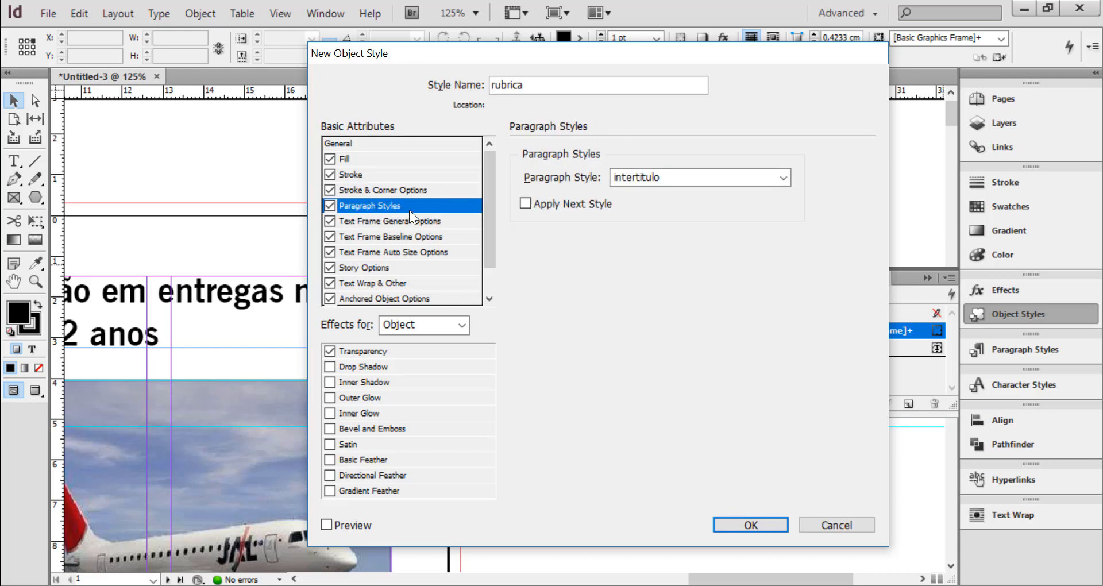
click(667, 178)
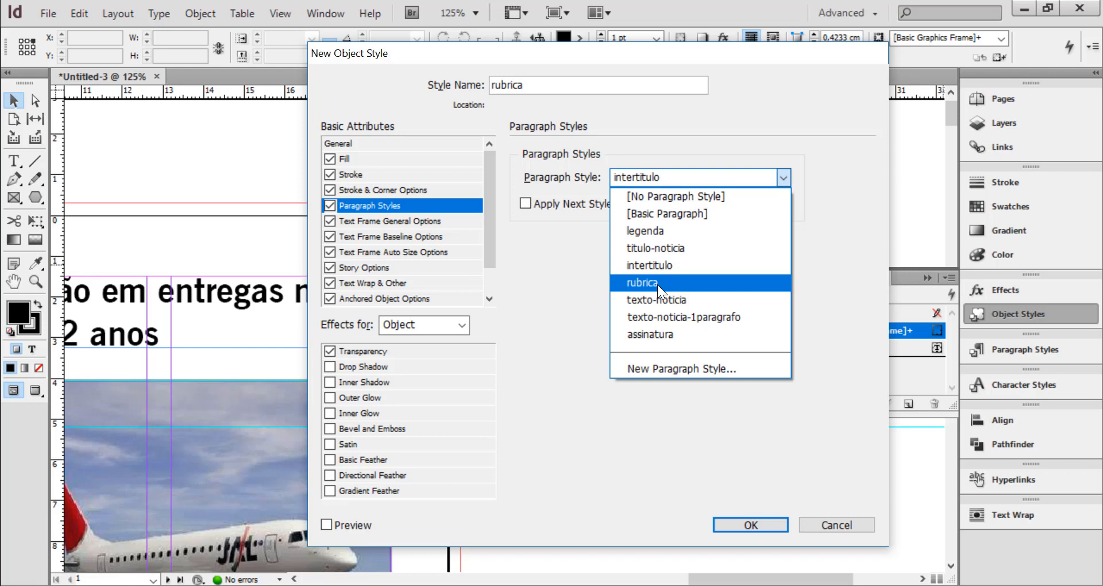
click(657, 284)
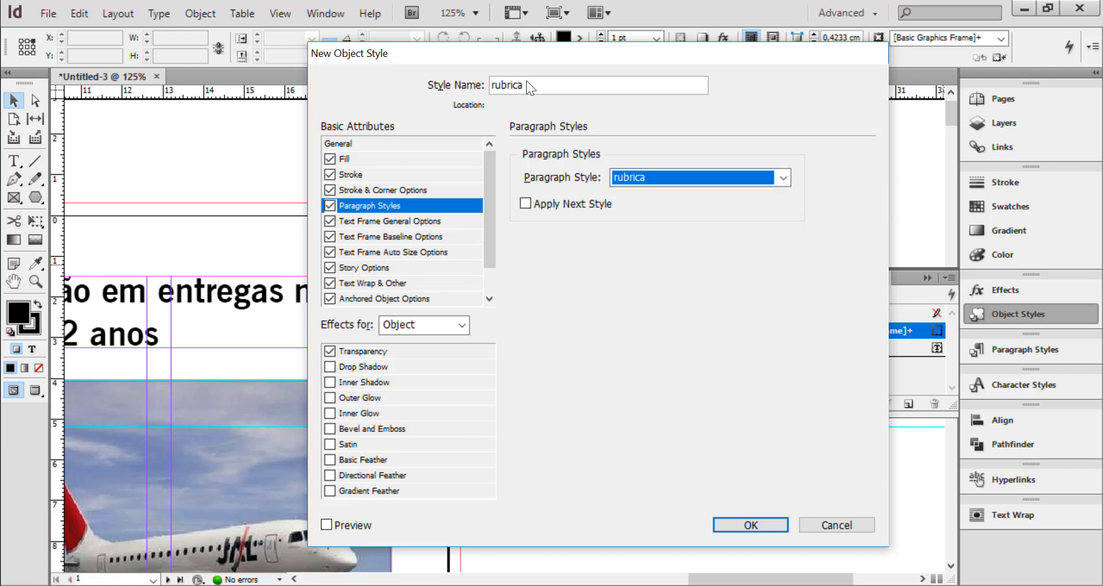
click(533, 85)
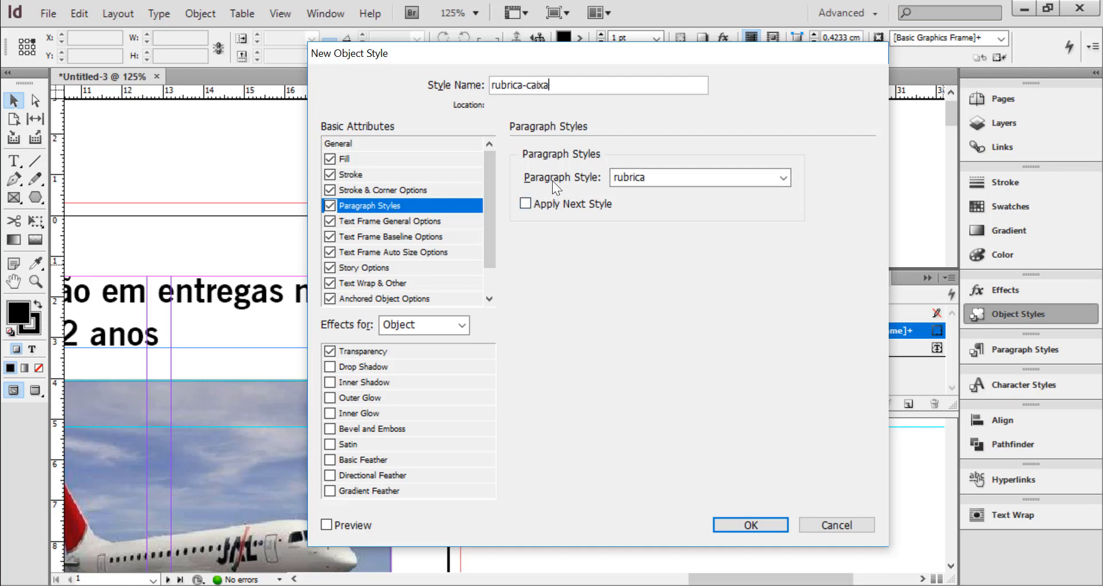
click(674, 175)
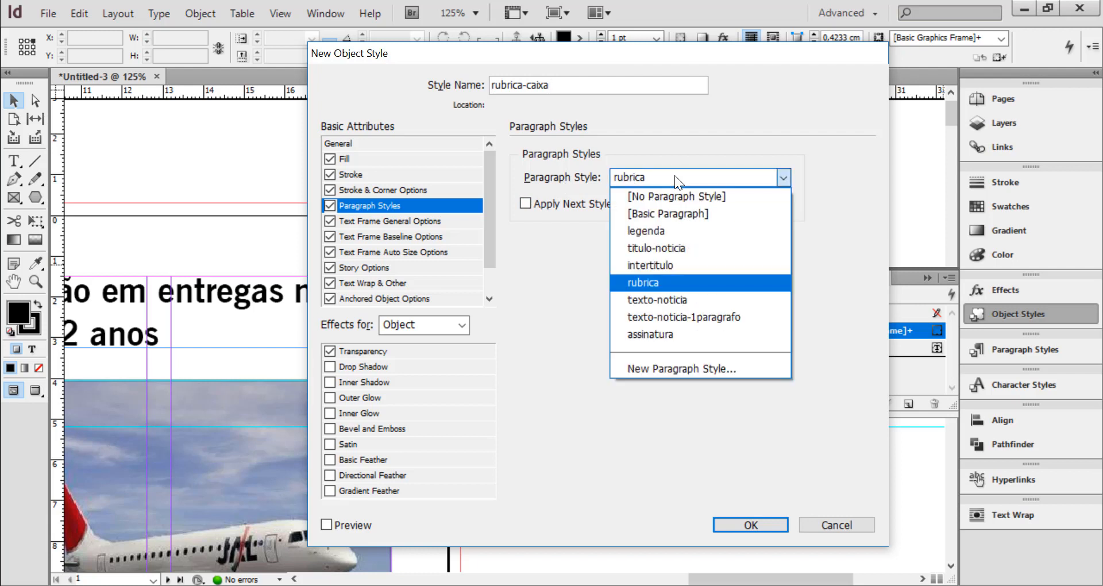
click(657, 281)
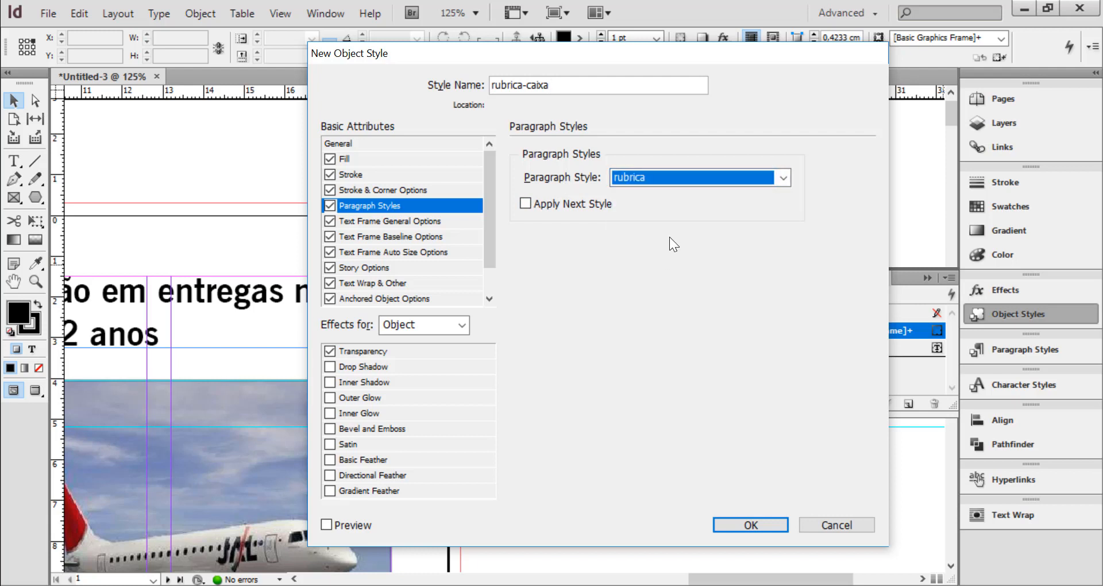
Save the new rubrica-caixa object style and apply it to the "ECONOMIA" text frame
click(374, 220)
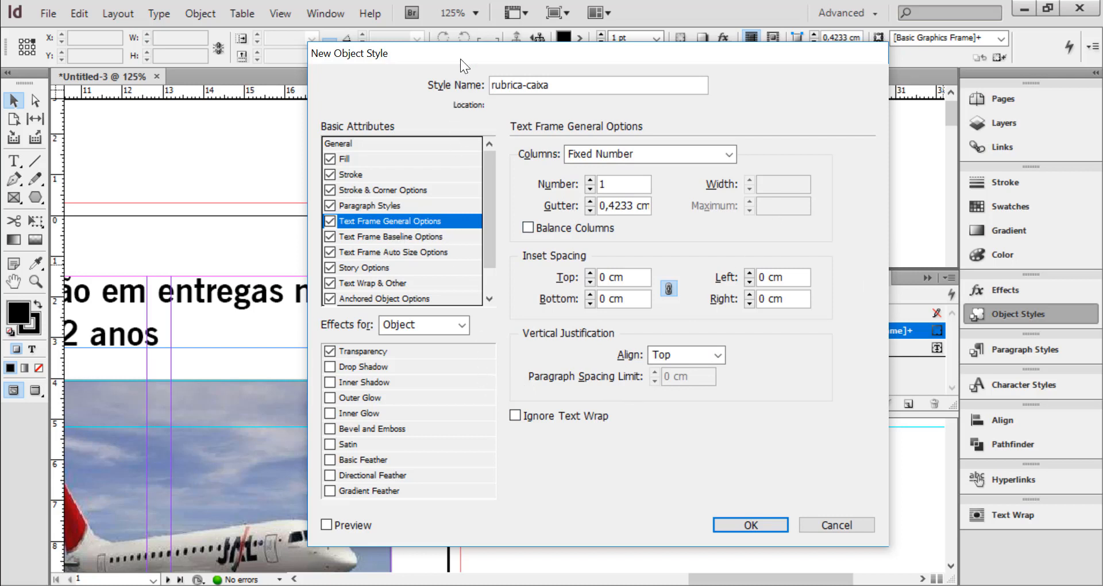
scroll(492, 284, down, 1)
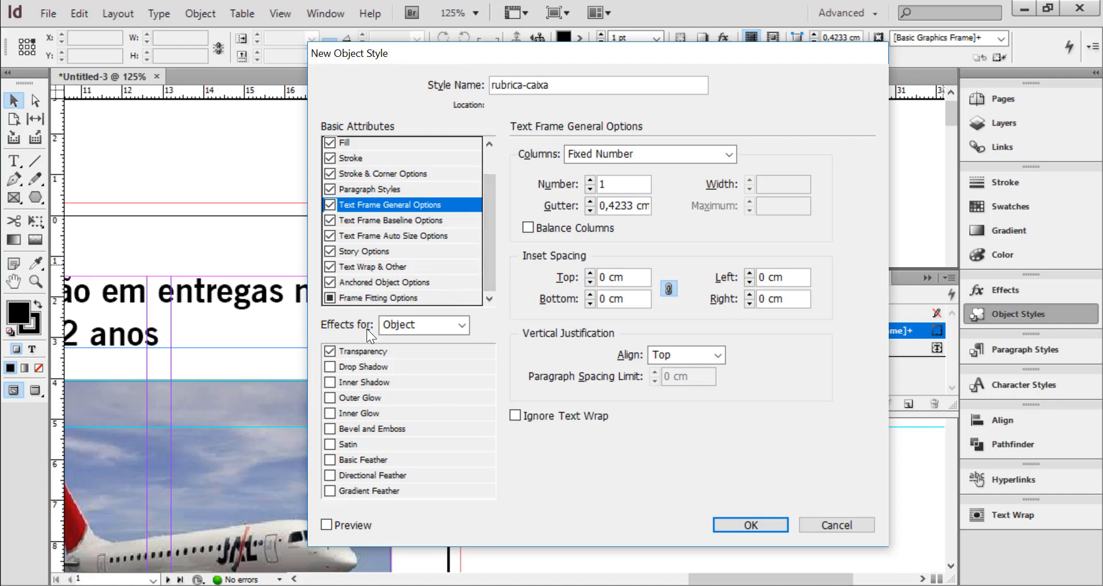
drag(474, 67, 621, 83)
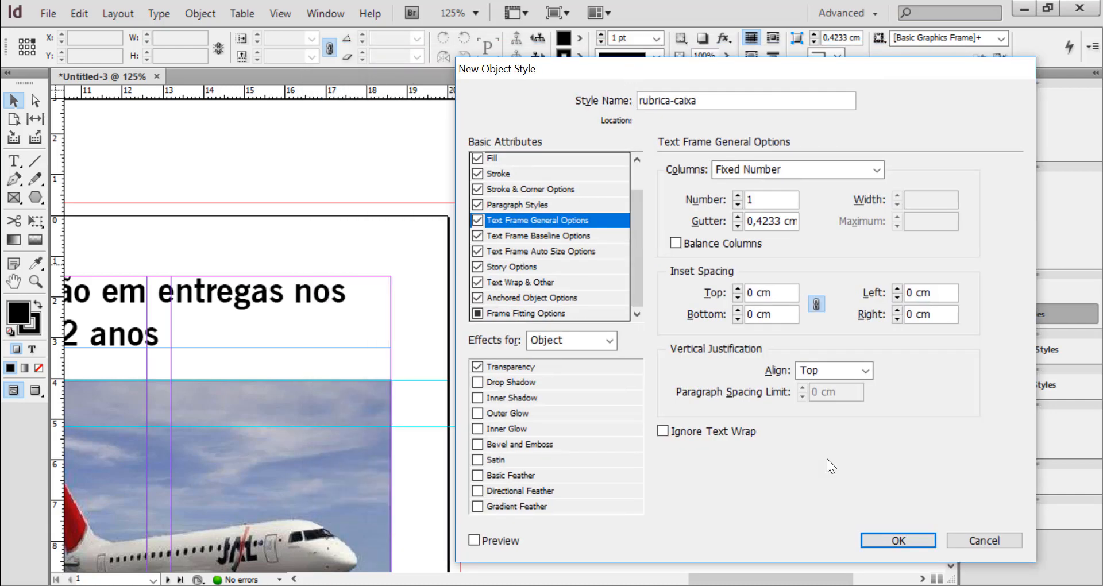
click(905, 543)
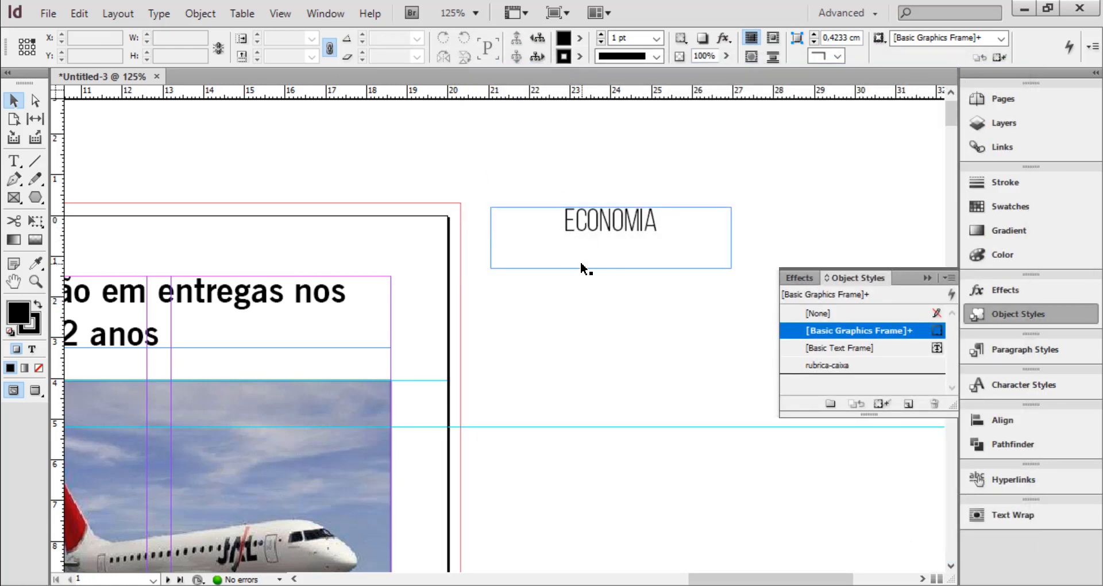
click(618, 227)
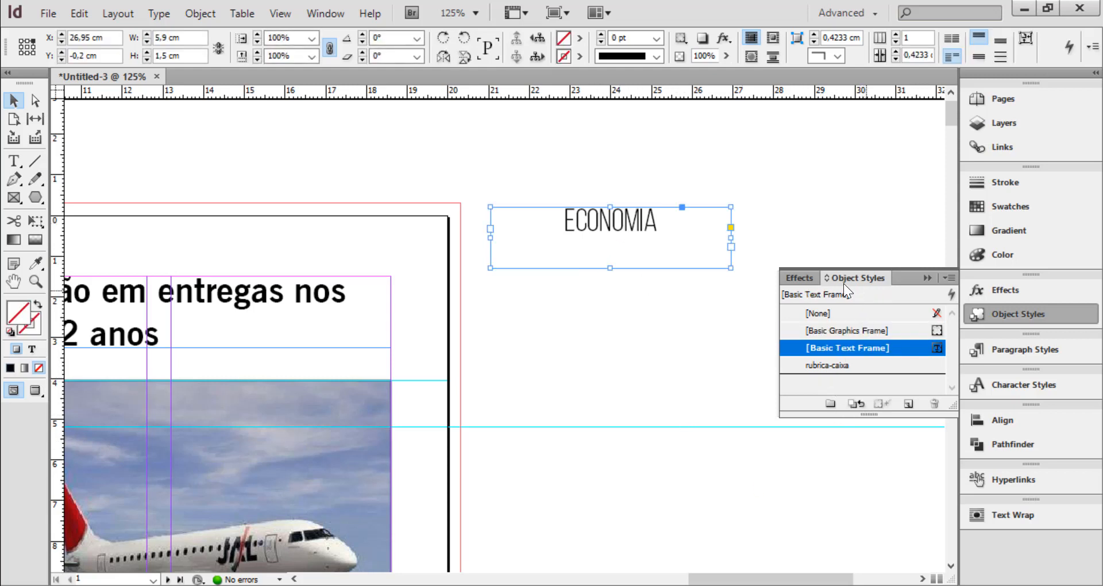
click(832, 365)
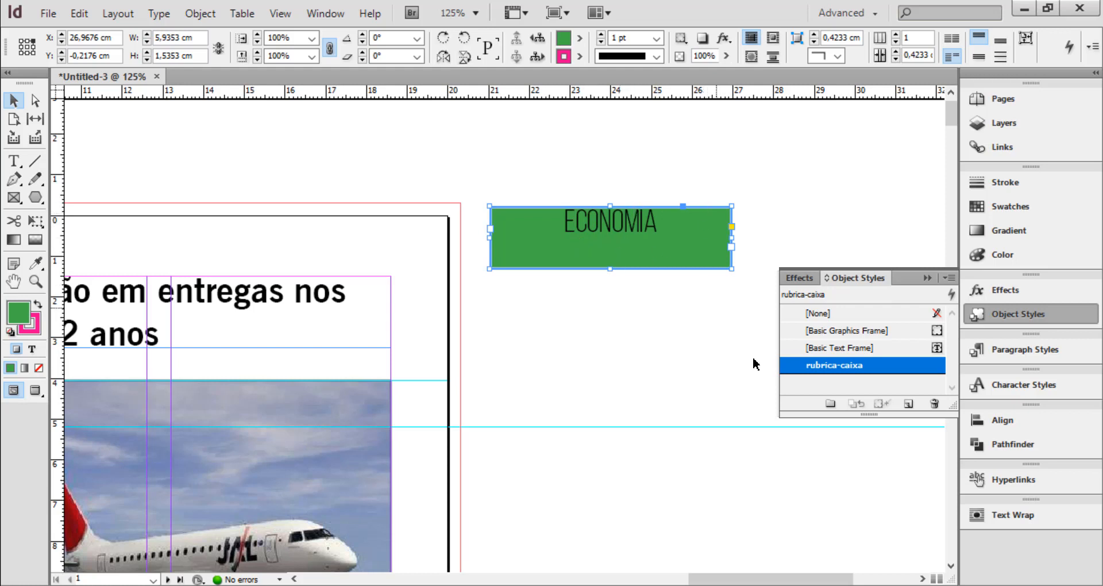
Edit the rubrica-caixa object style to set the text frame's vertical justification to Center, with preview on, and save it
double_click(833, 365)
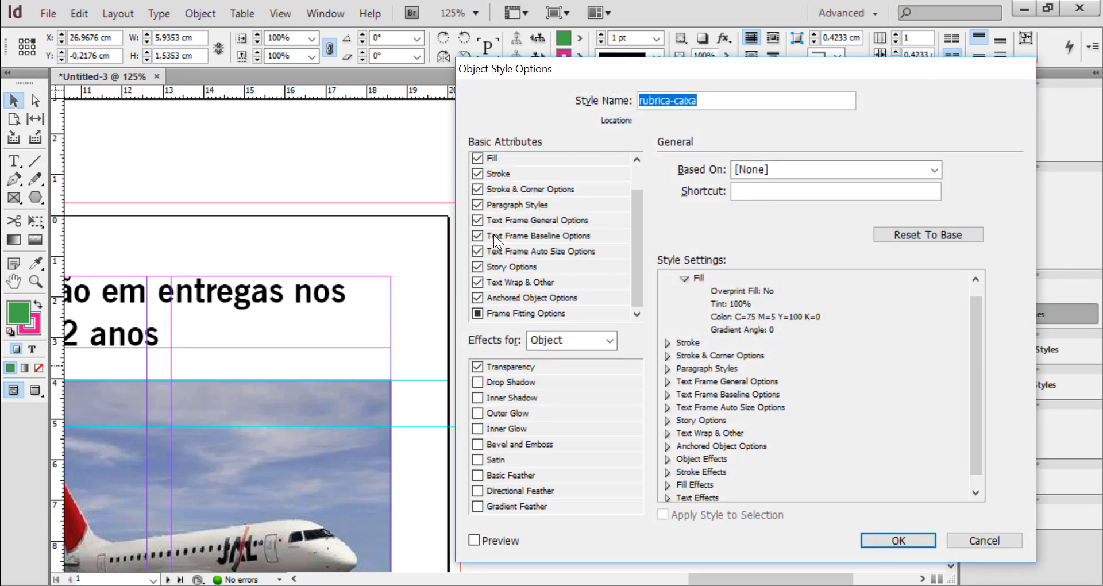
click(507, 222)
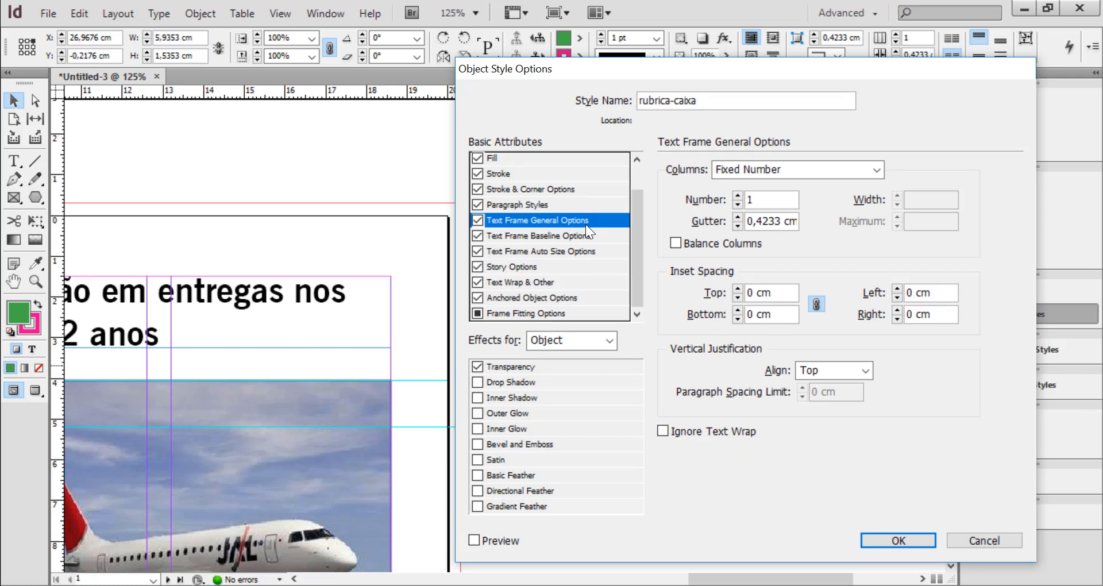
click(866, 371)
click(827, 401)
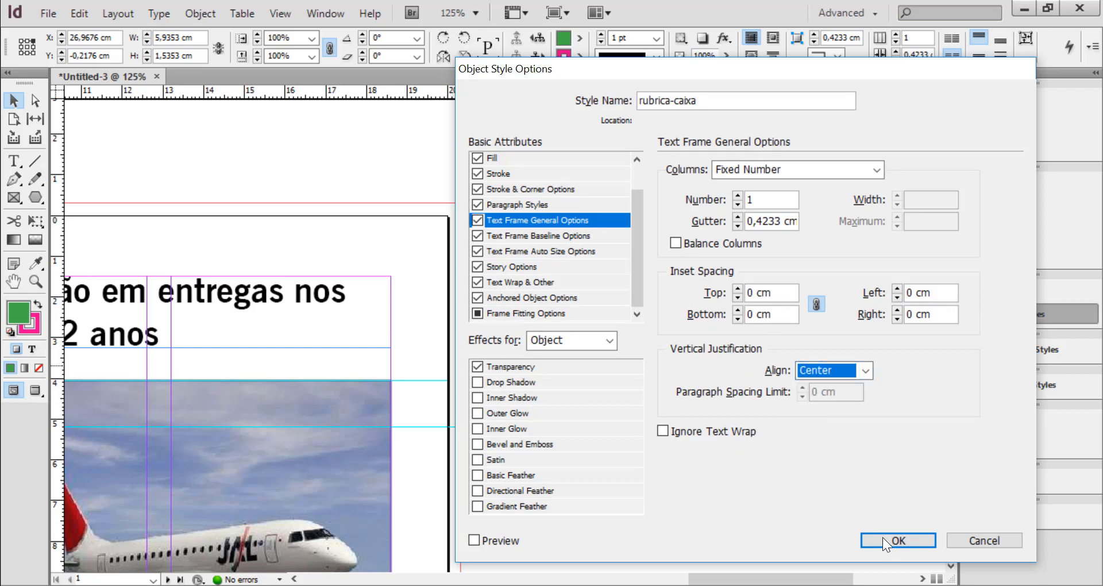
drag(894, 74, 1102, 69)
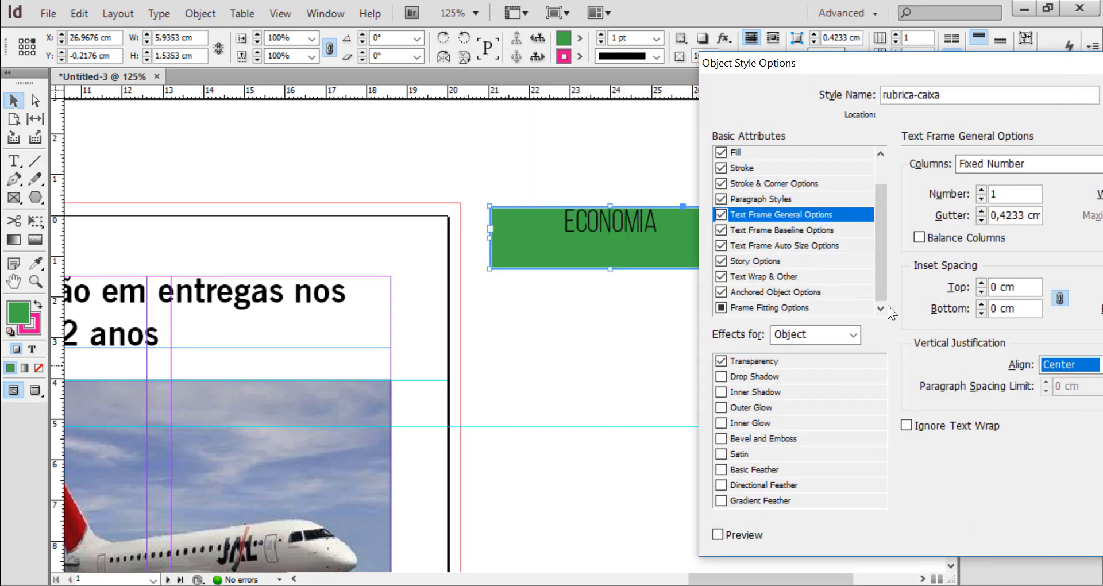
click(717, 534)
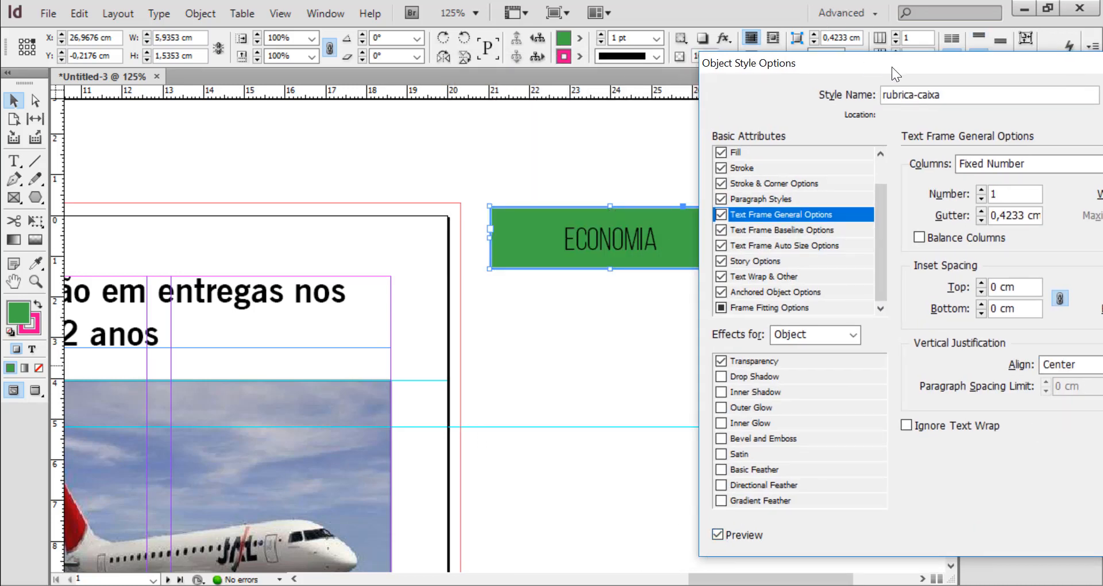
drag(878, 66, 696, 45)
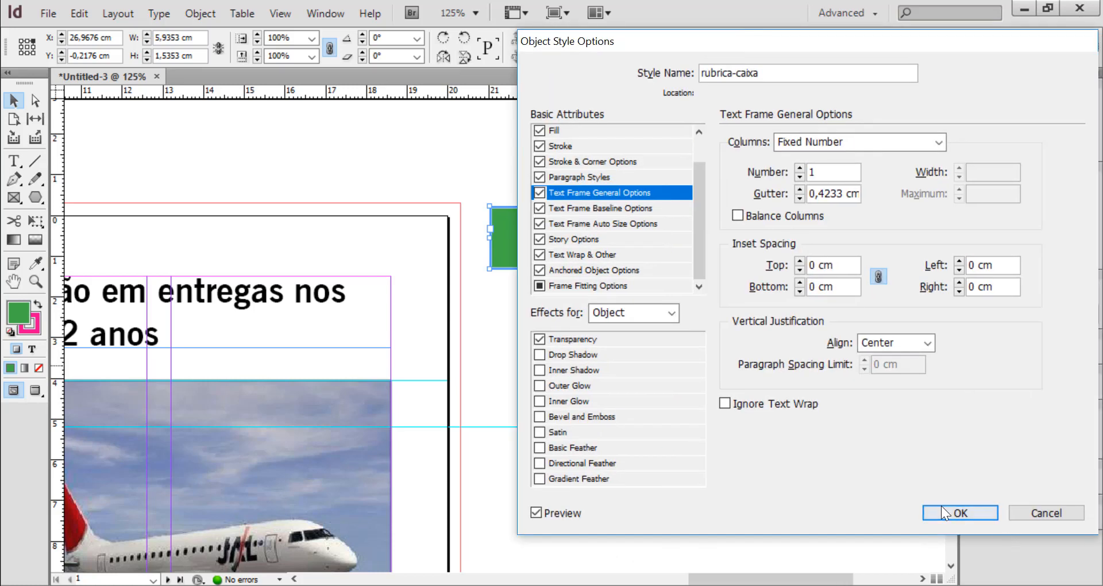
click(966, 512)
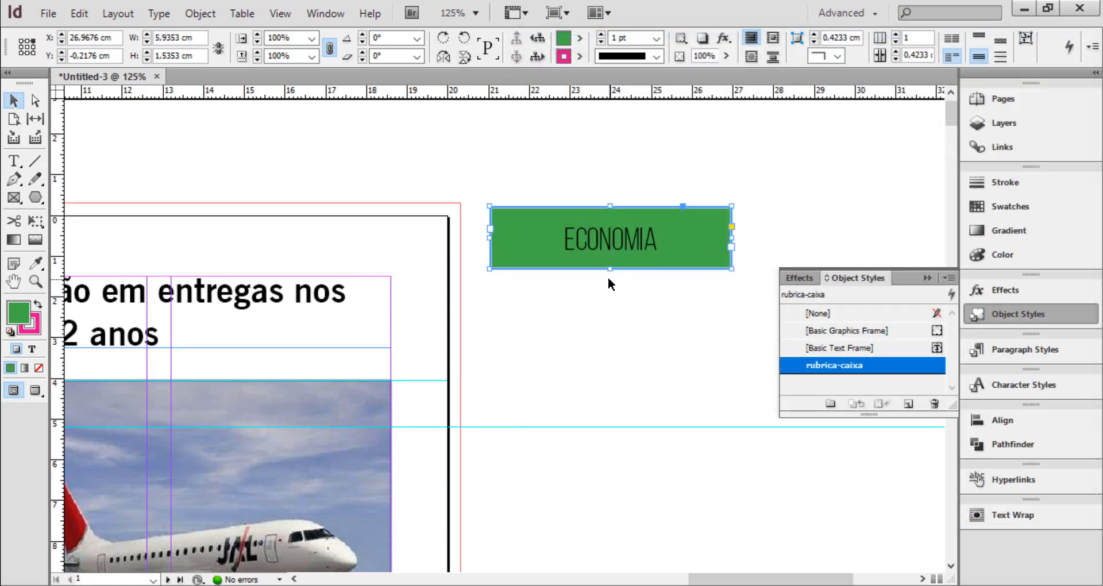
Resize the "ECONOMIA" frame to about 7.04 cm wide and 1.09 cm high
drag(610, 268, 610, 251)
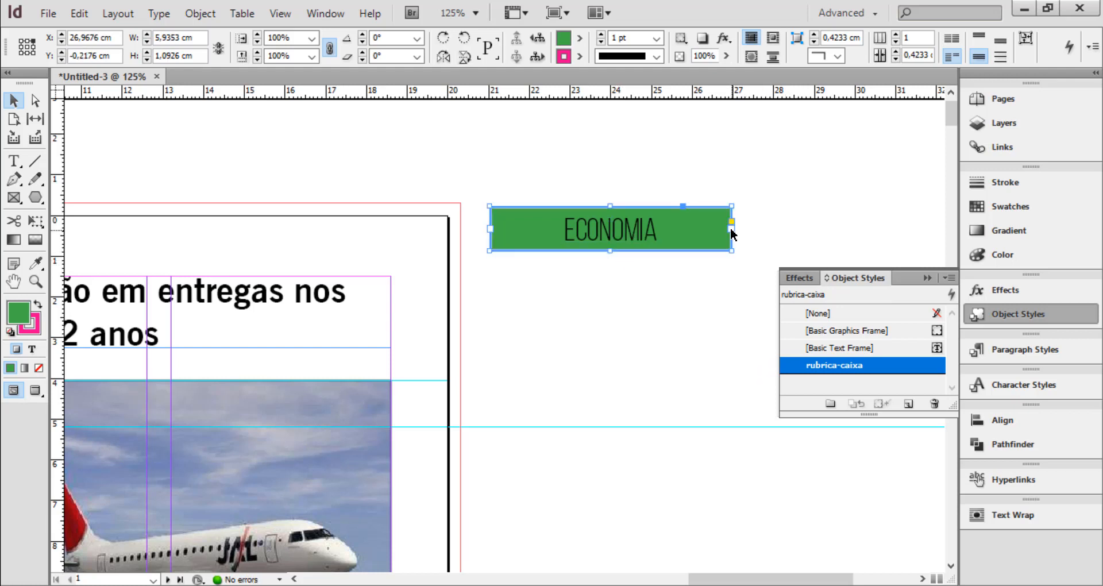
drag(733, 233, 777, 236)
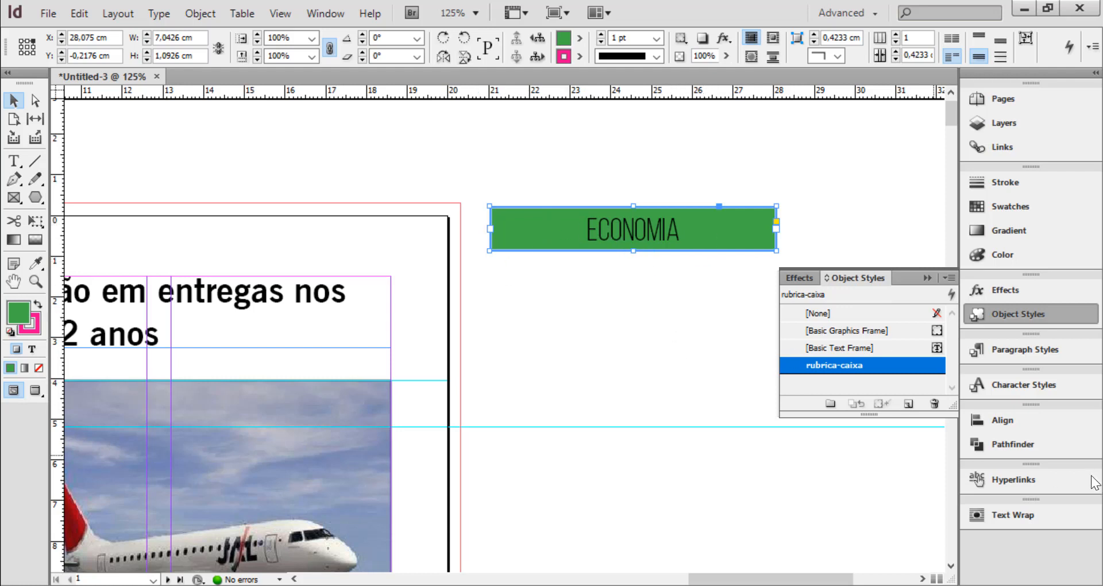
Edit the rubrica-caixa object style to set its stroke color to [None], save it and deselect the "ECONOMIA" frame
double_click(833, 364)
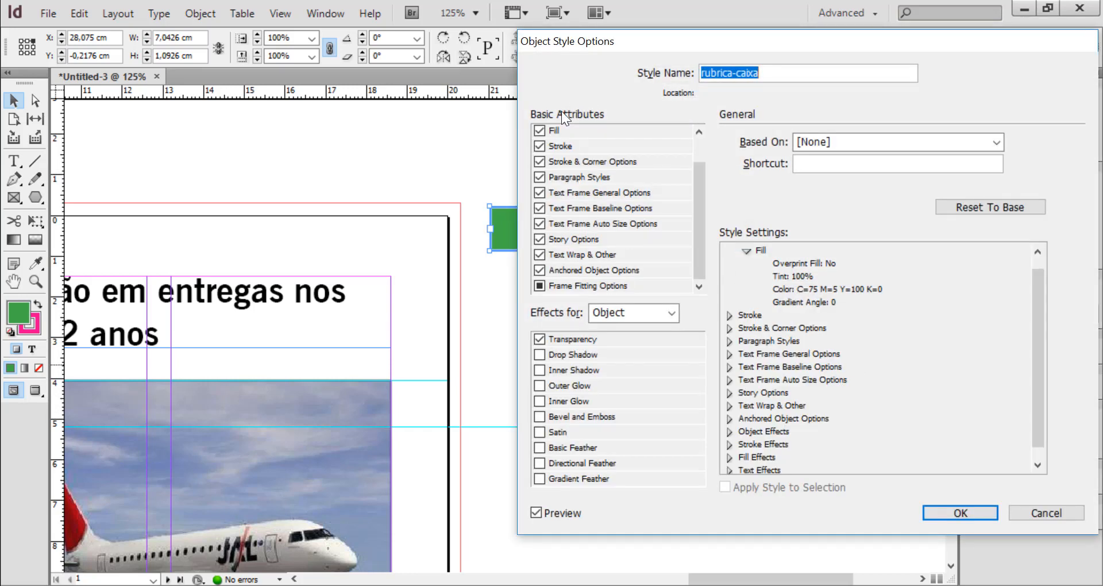
click(568, 145)
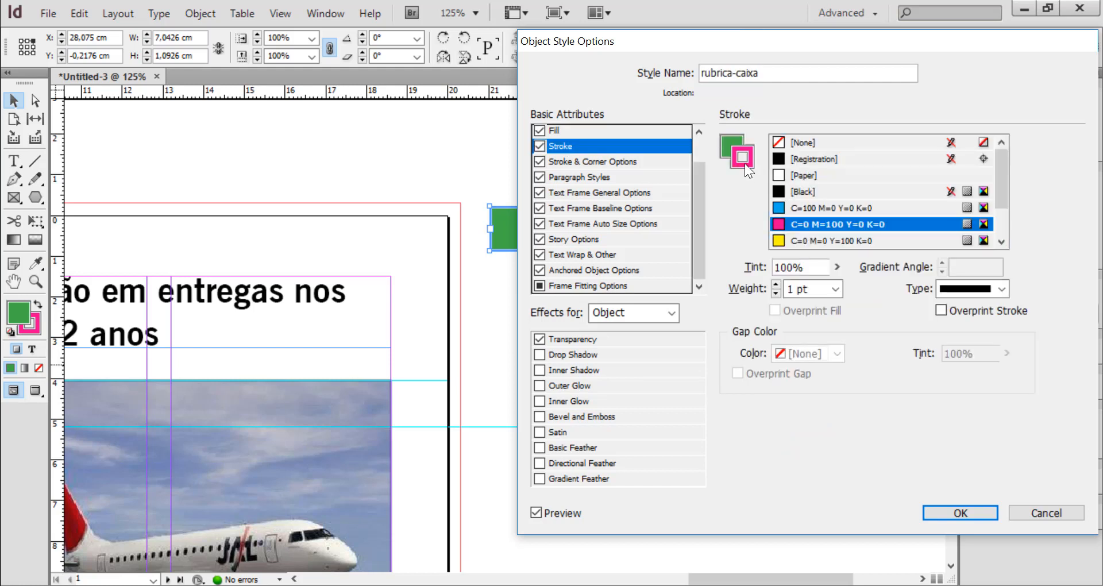
click(774, 226)
click(799, 143)
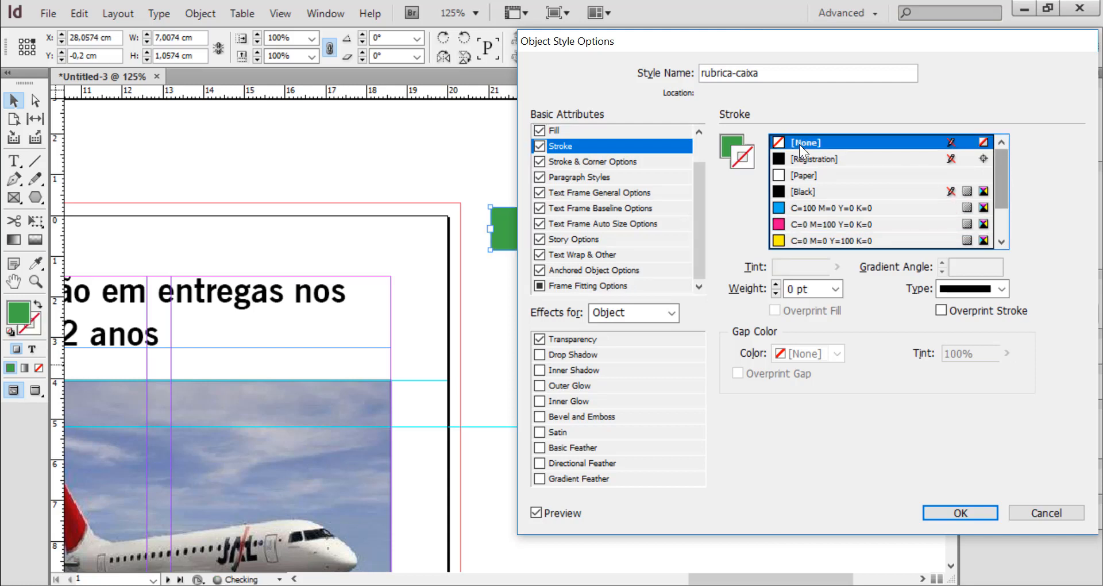
click(959, 511)
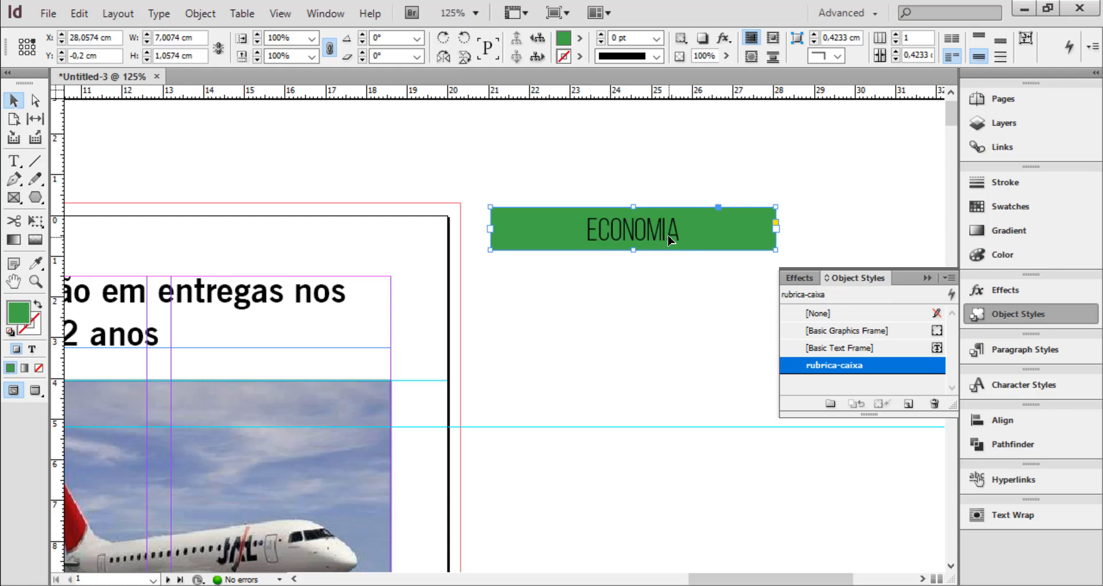
click(557, 281)
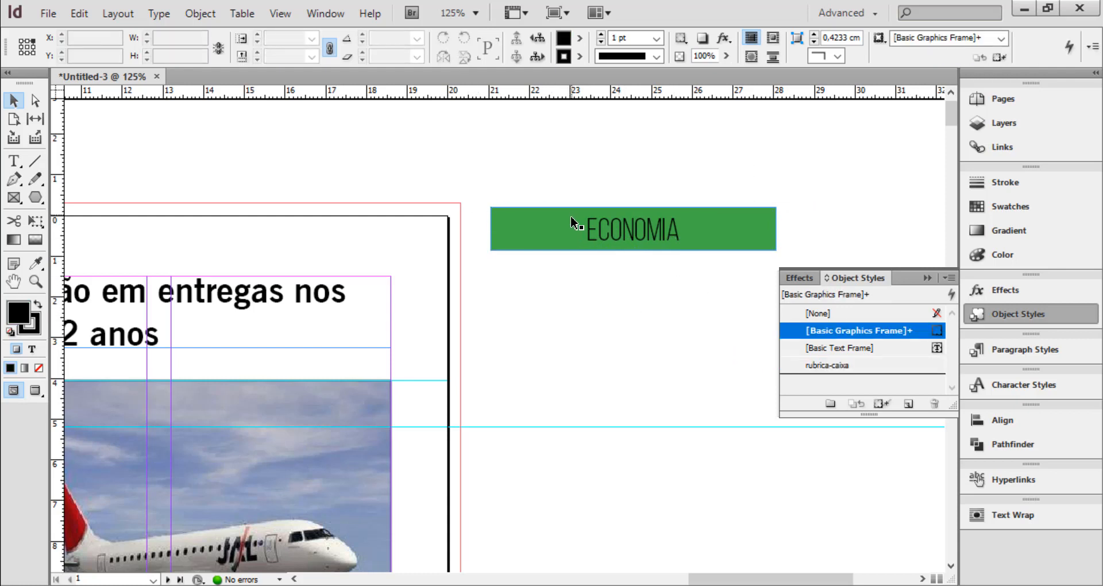
Edit the rubrica paragraph style to set its character color to [Paper] and save it
click(1028, 350)
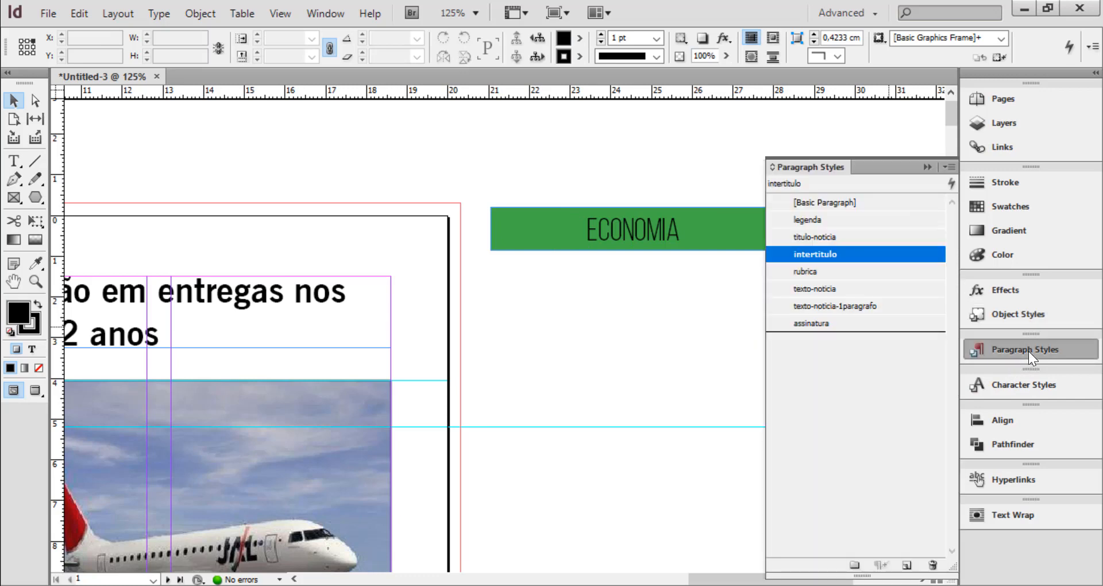
double_click(817, 271)
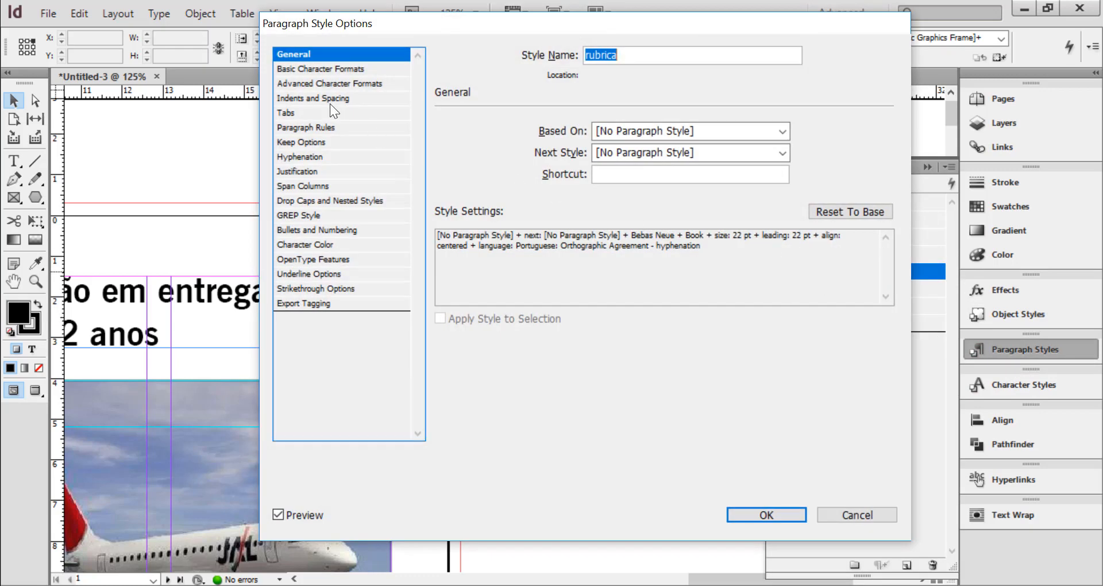
click(313, 245)
click(496, 180)
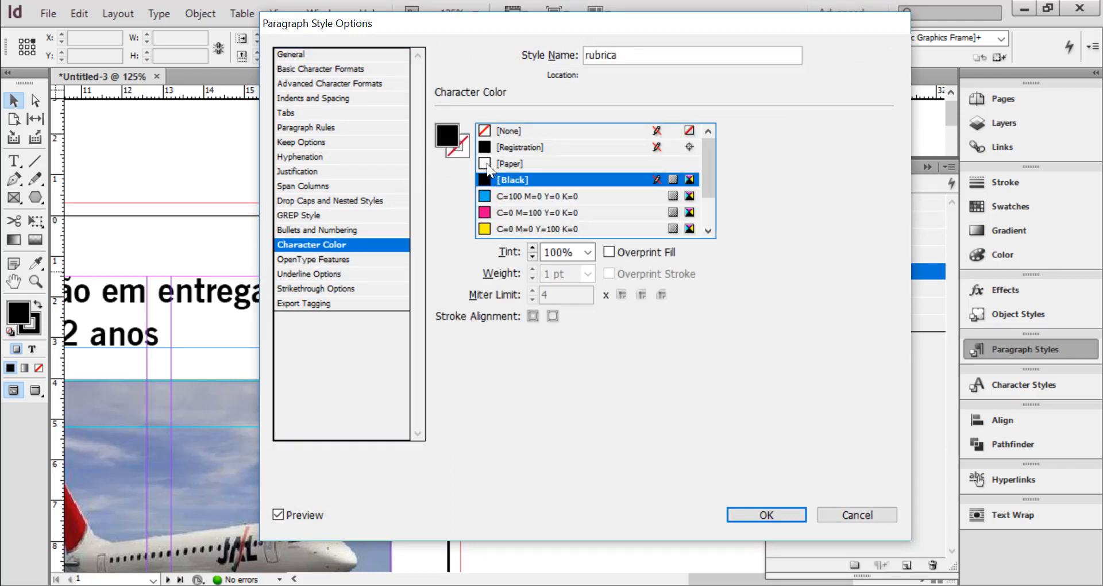
click(487, 163)
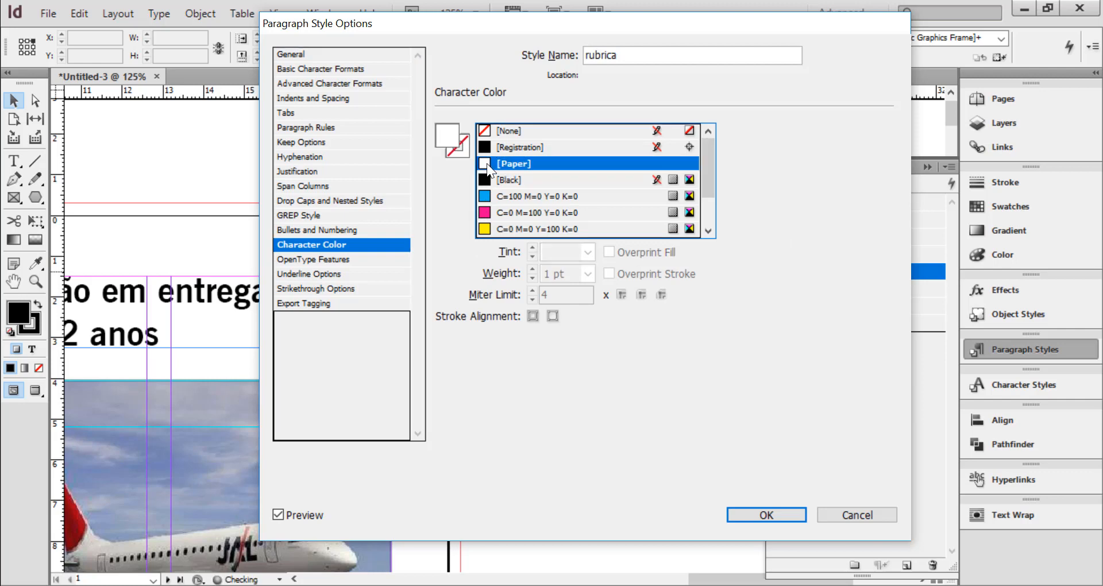
click(767, 515)
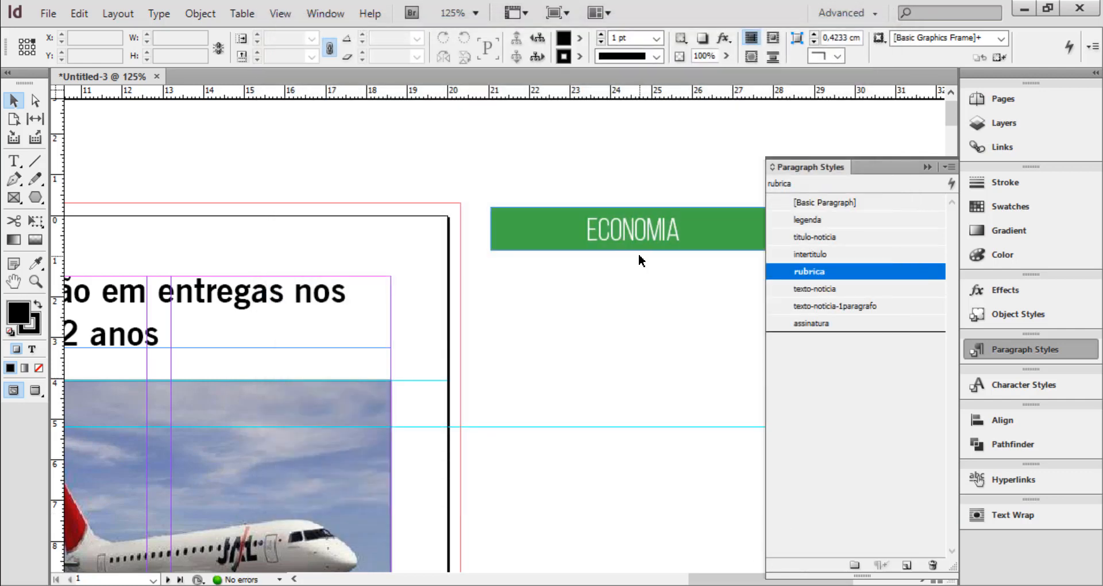
click(928, 167)
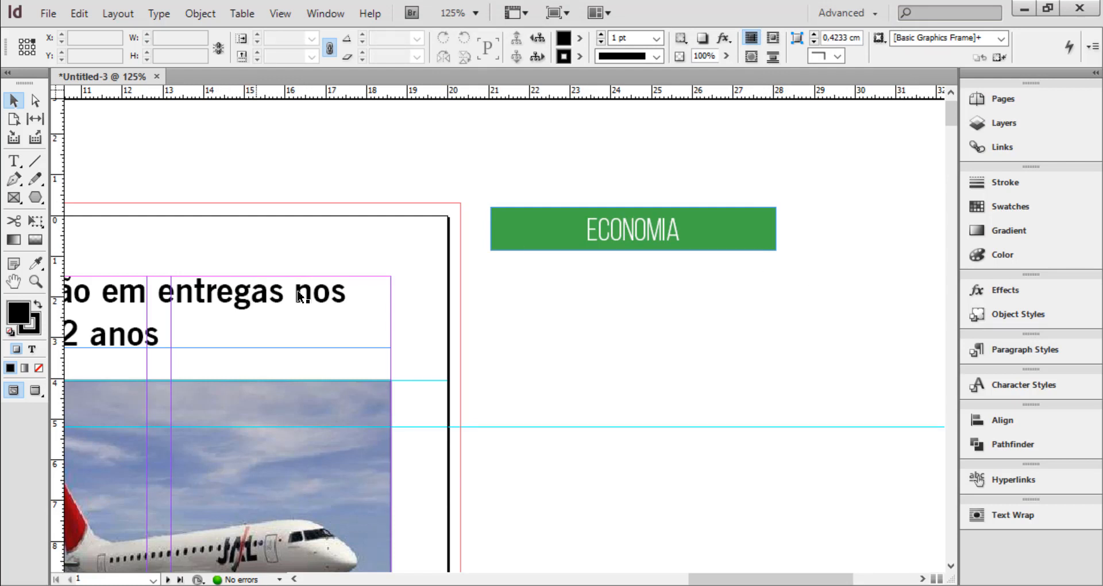
Draw a text frame about 7.2 cm wide and 1.1 cm high below the "ECONOMIA" frame and enter "POLÍTICA" in it
click(11, 165)
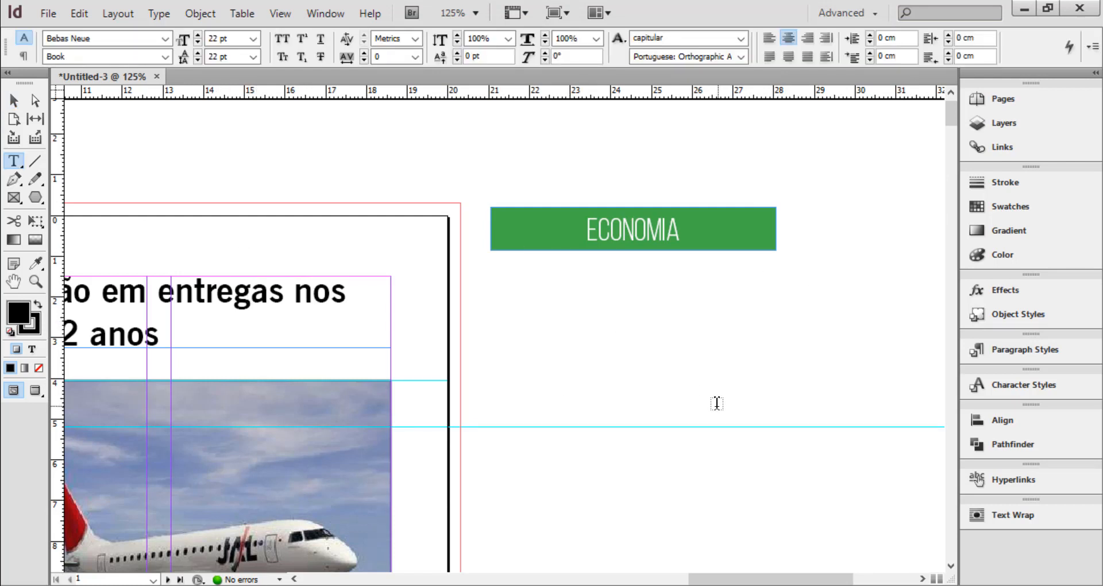
key(l)
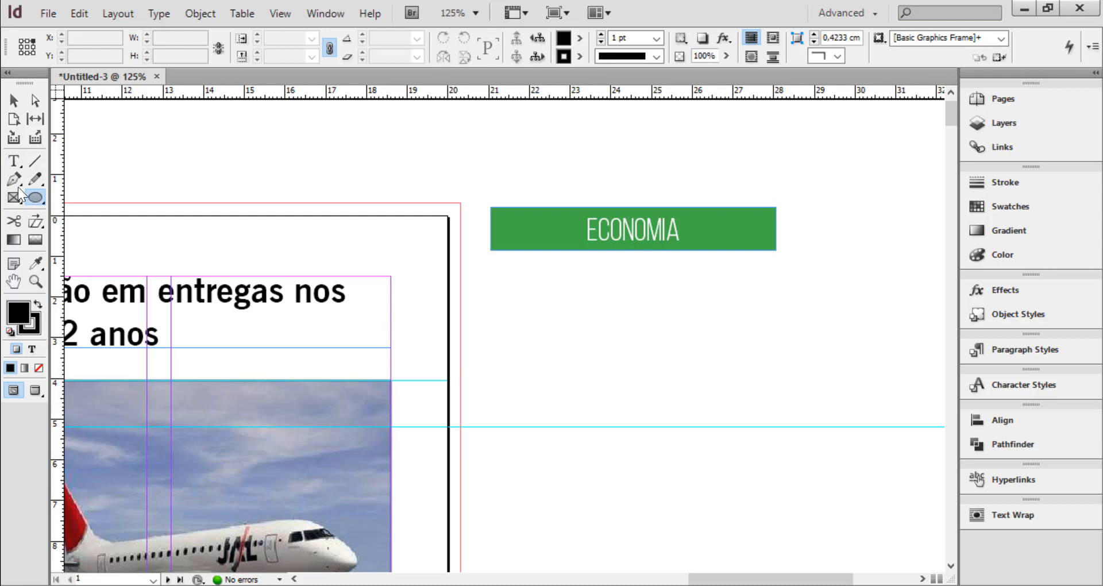
click(14, 161)
drag(494, 291, 788, 335)
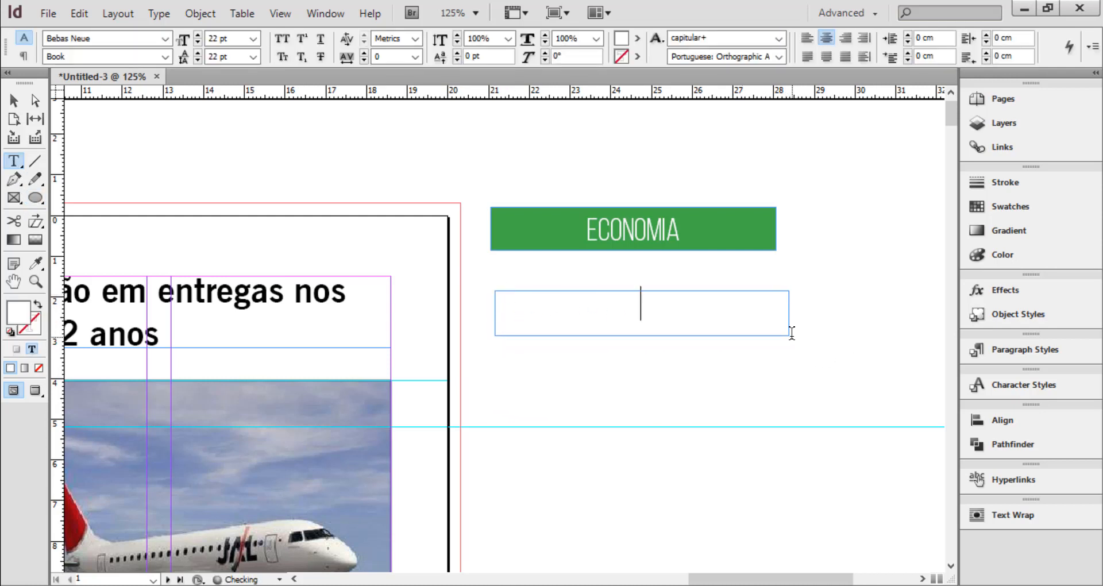
text(POLÍTICA)
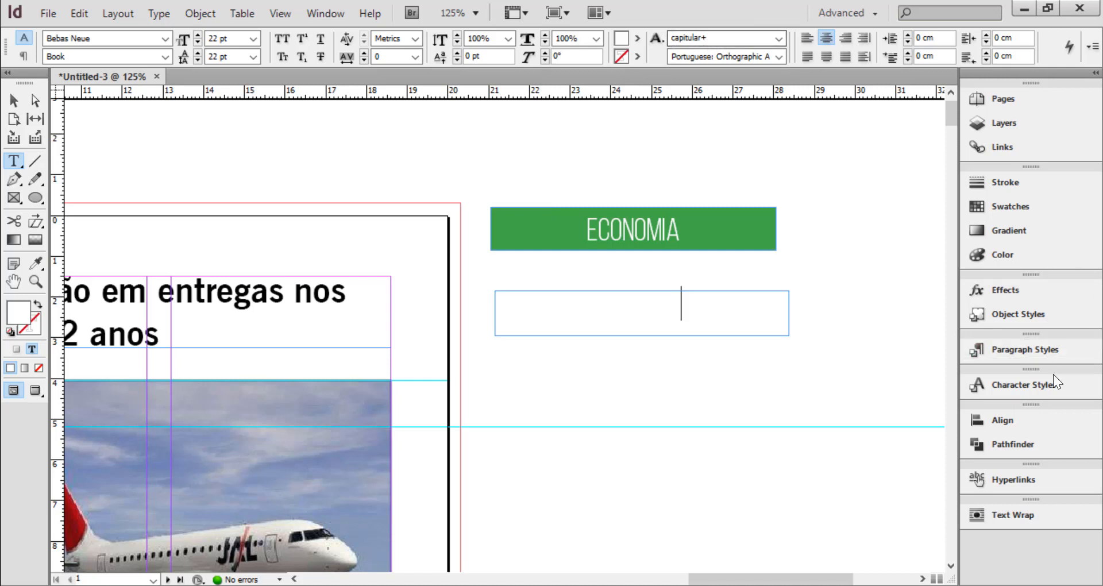
Set the character style of the whole "POLÍTICA" text to [None] and check its paragraph style
click(1026, 388)
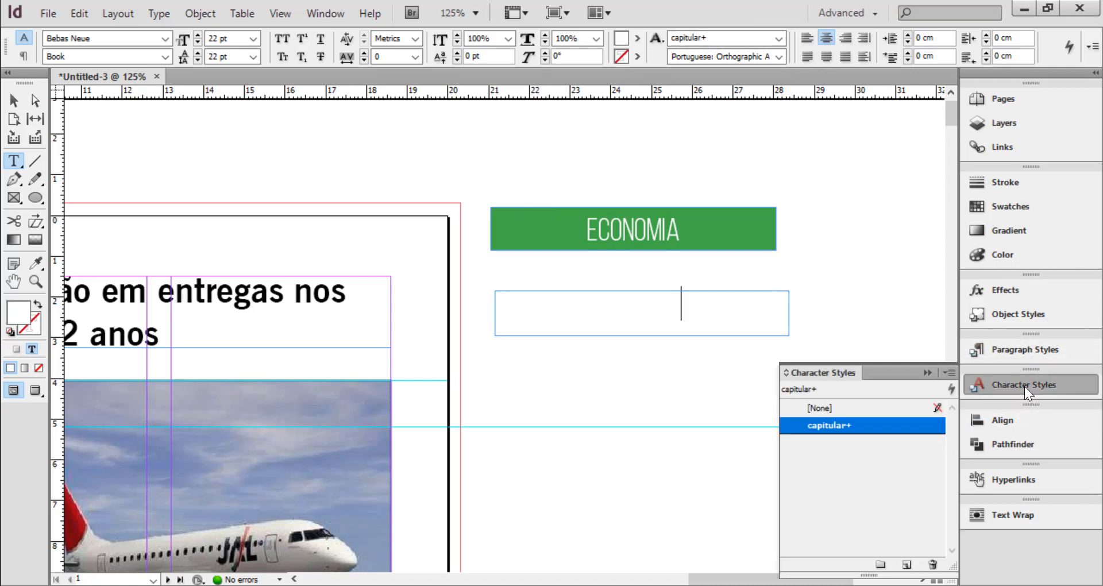
click(822, 408)
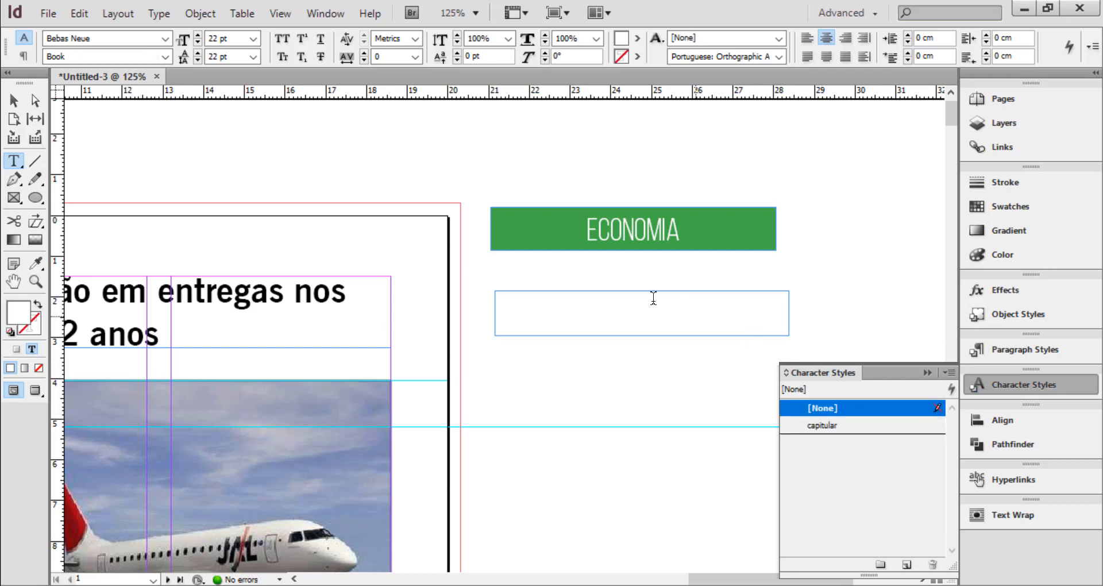
drag(682, 297, 516, 293)
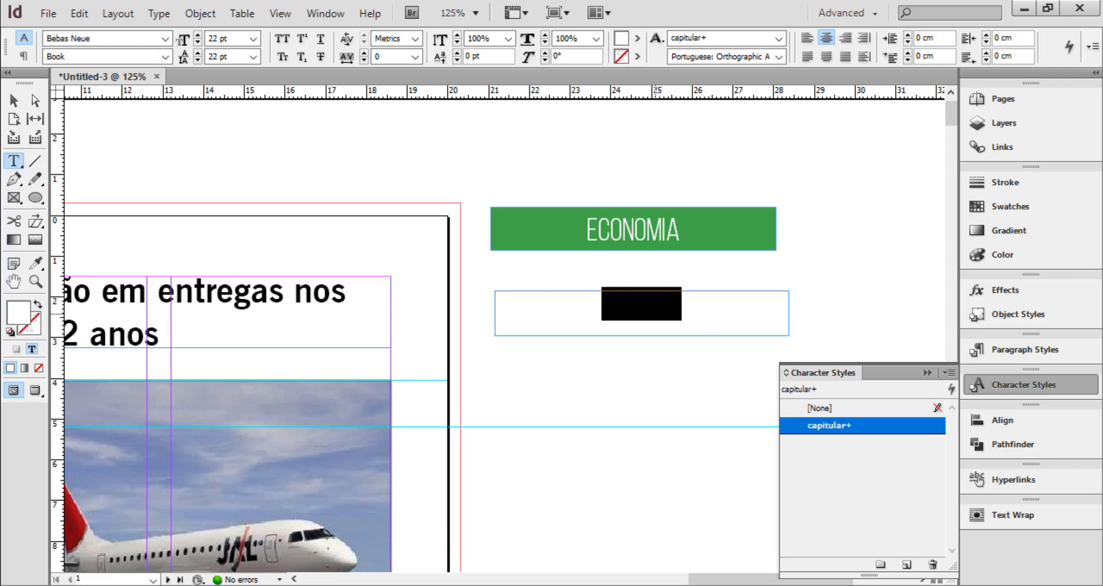
click(826, 408)
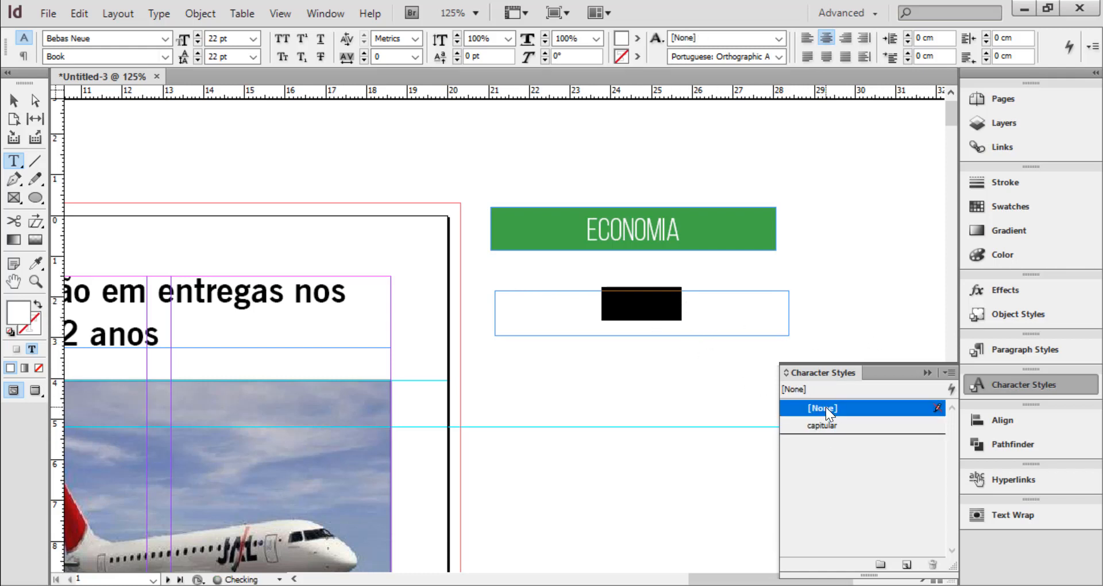
click(1036, 350)
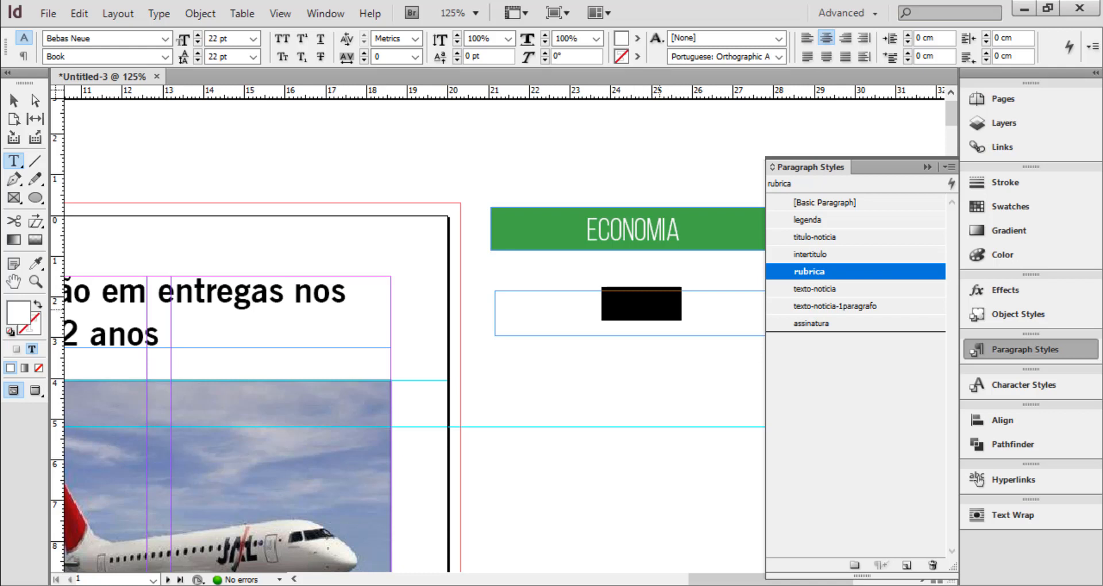
Select the "POLÍTICA" text frame and apply the rubrica-caixa object style to it
click(15, 101)
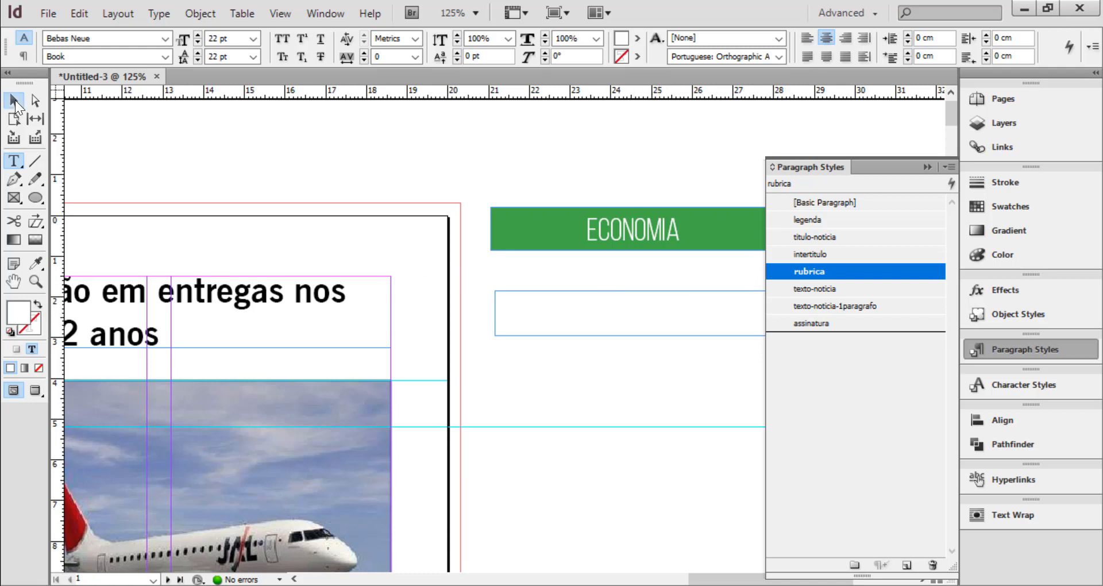
click(15, 100)
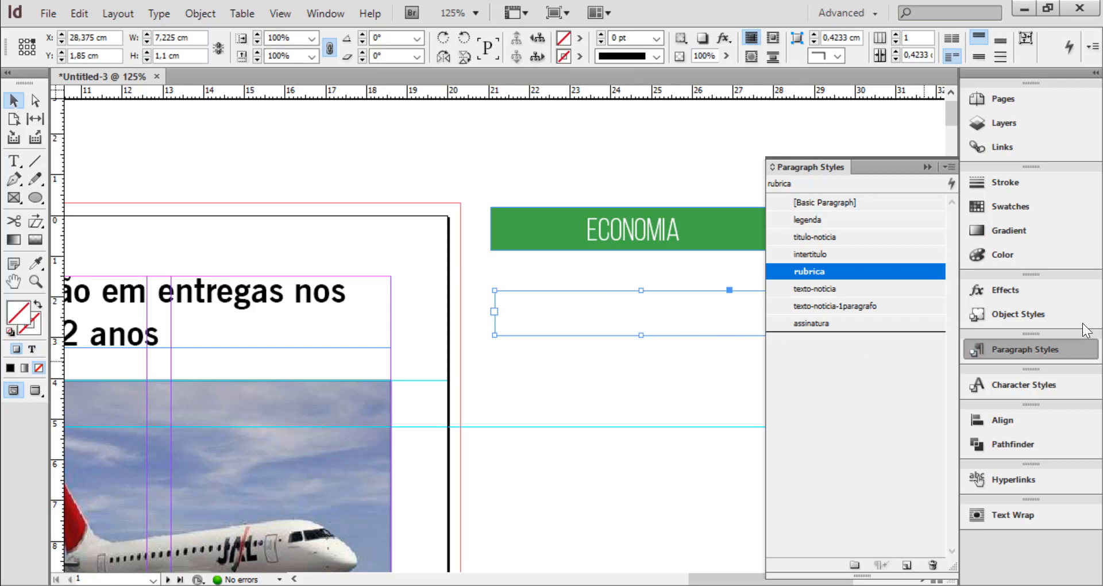
click(1039, 316)
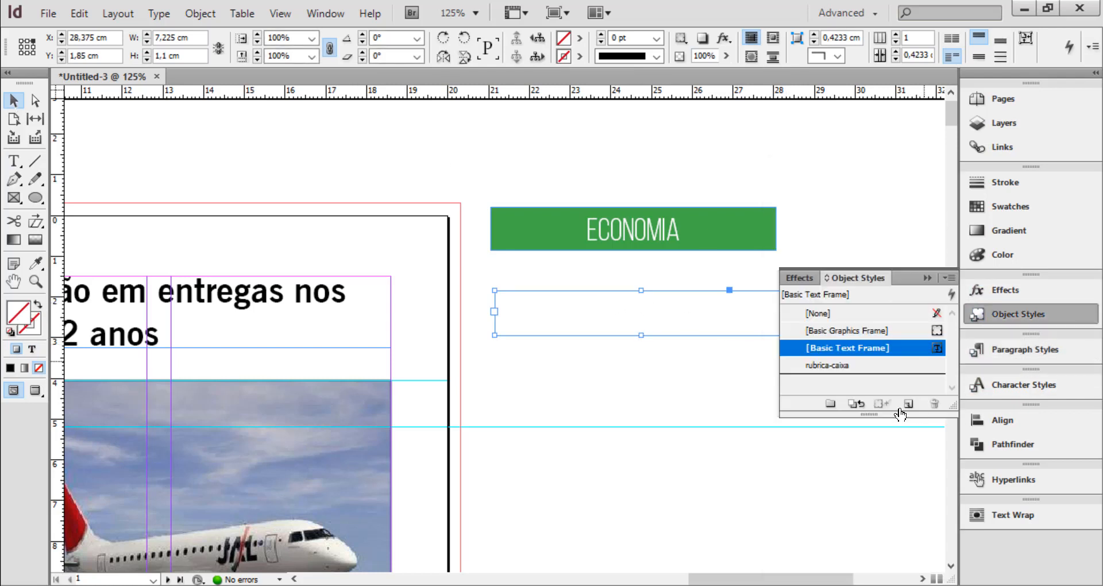
click(835, 366)
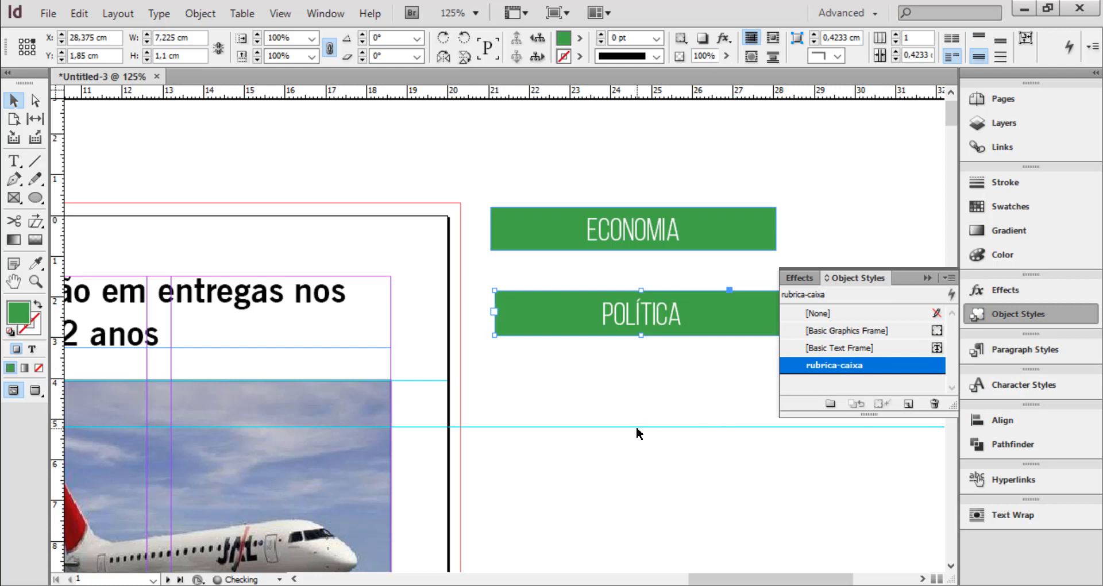
click(926, 278)
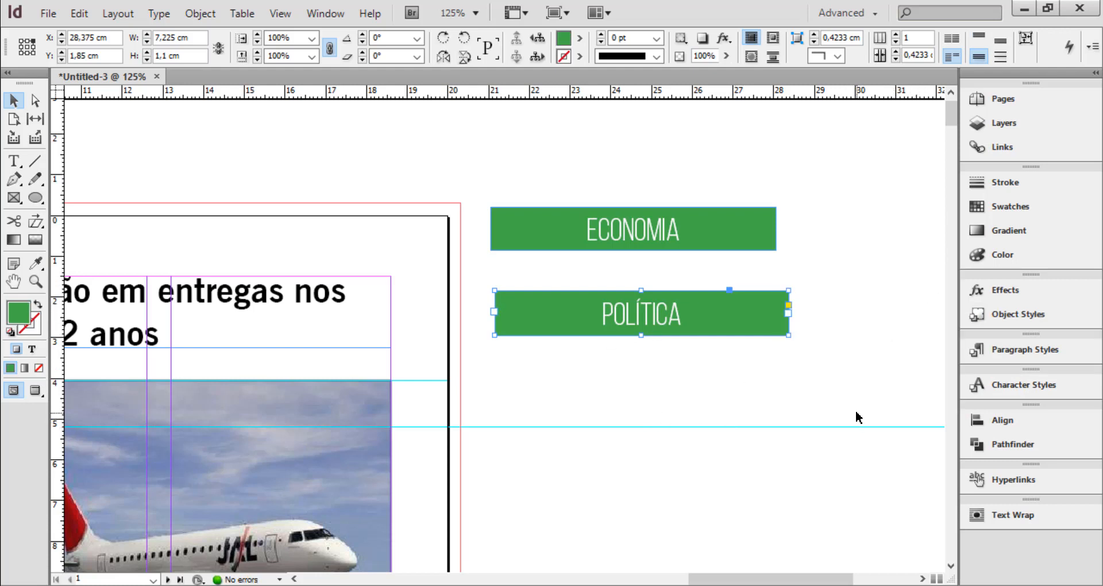
Change the "POLÍTICA" frame's fill to C=0 M=100 Y=0 K=0, and delete the frame
click(580, 38)
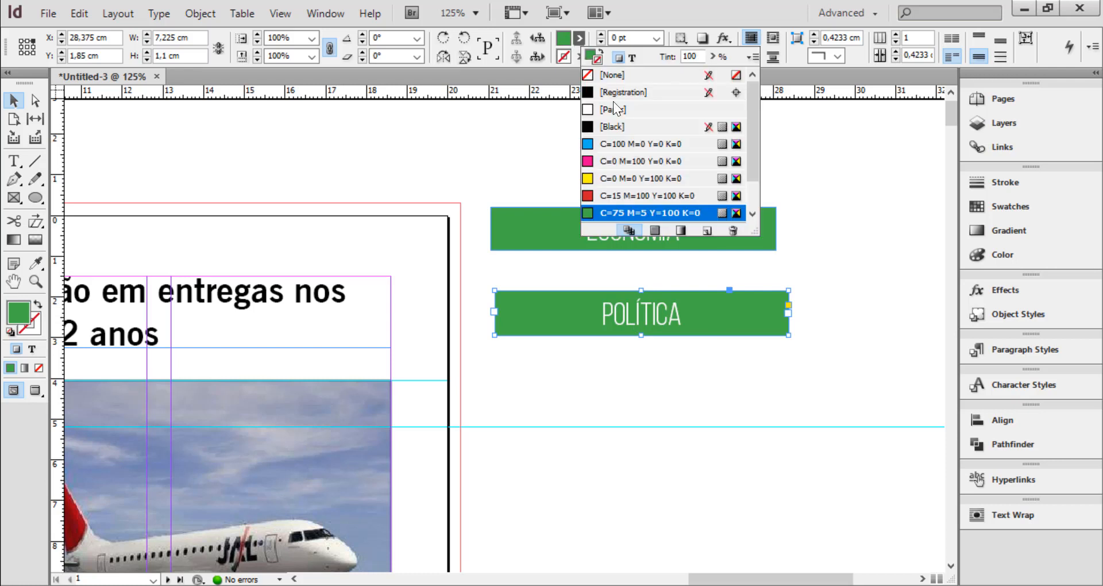
click(587, 162)
click(689, 375)
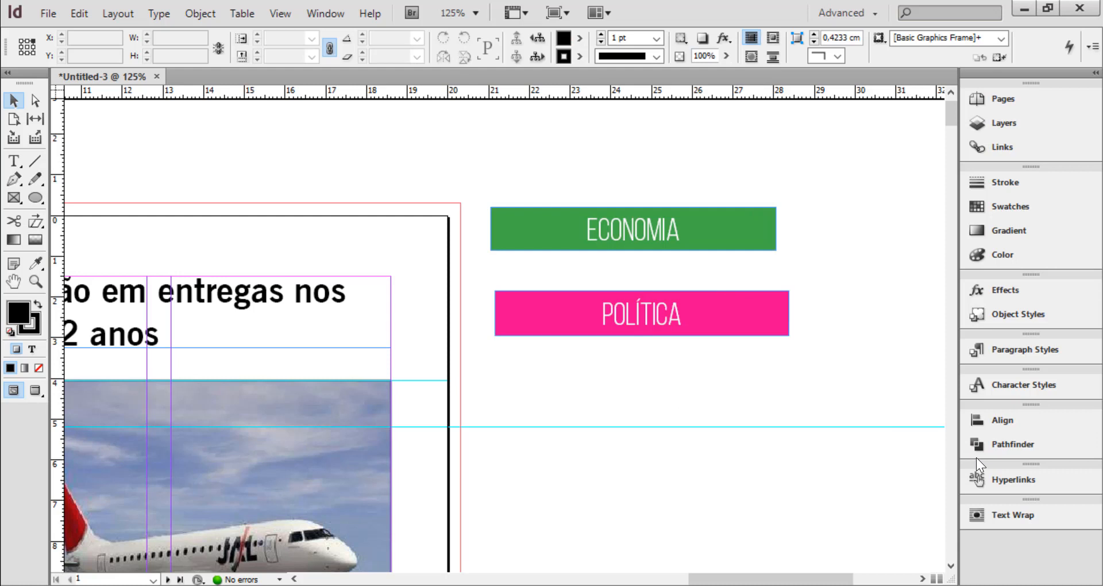
click(677, 329)
key(Delete)
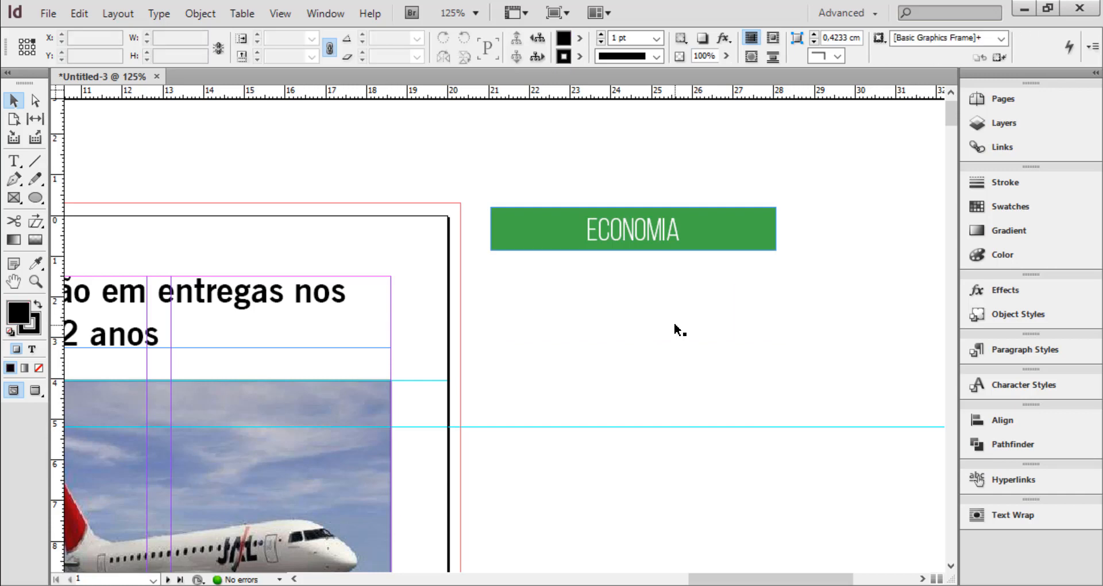
Move the "ECONOMIA" frame from the pasteboard to the page's top-left corner, with its top edge on the bleed line
drag(557, 230, 256, 227)
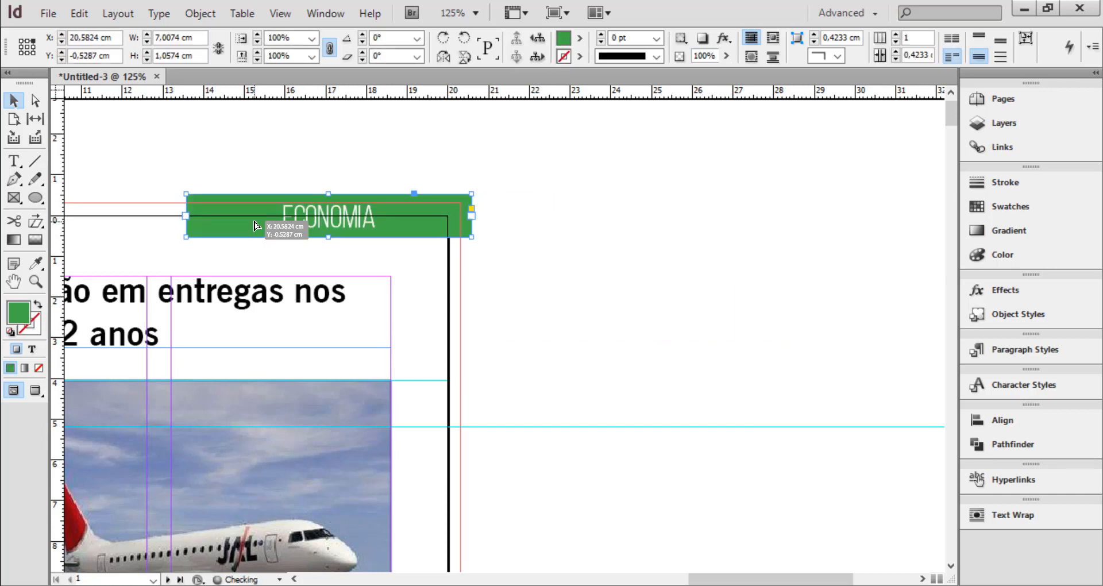
key(ctrl+minus)
key(ctrl+minus)
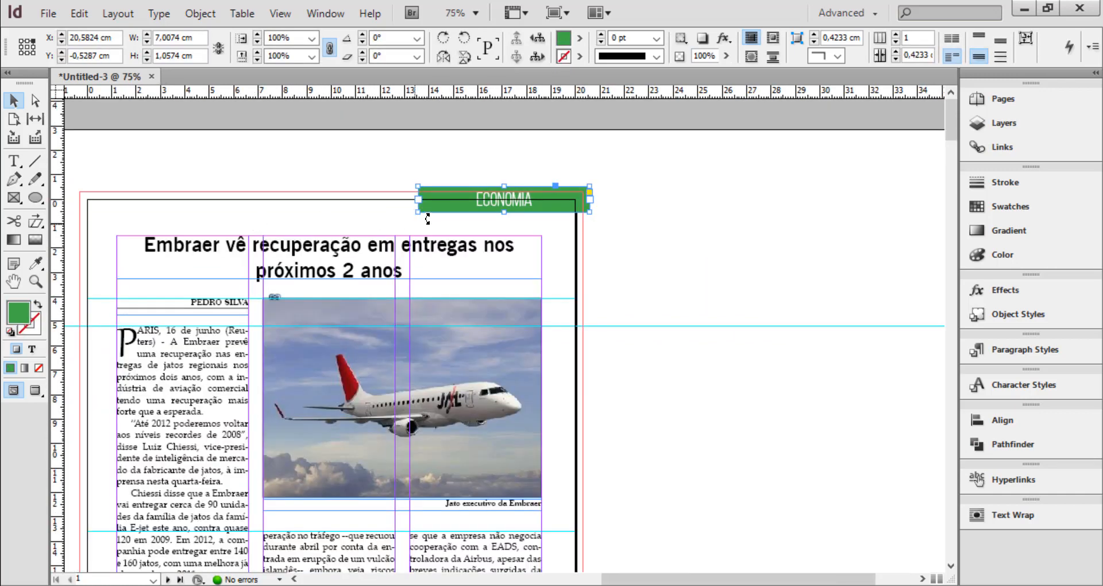
drag(466, 200, 120, 206)
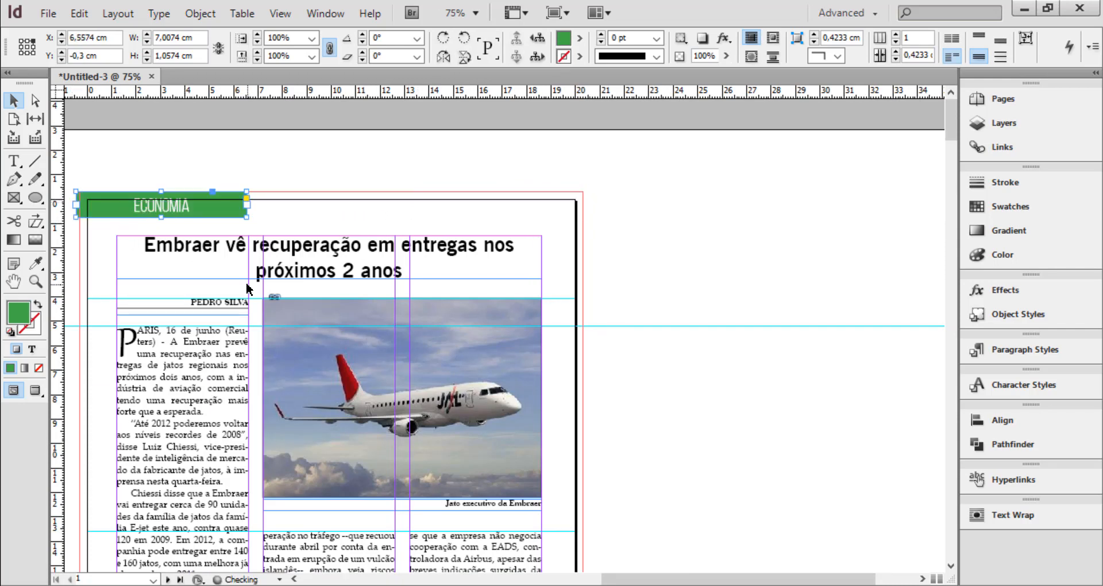
Align the "ECONOMIA" frame's left edge with the bleed line and enlarge it to about 1.43 cm high, keeping its top edge on the bleed
key(ctrl+equal)
key(ctrl+equal)
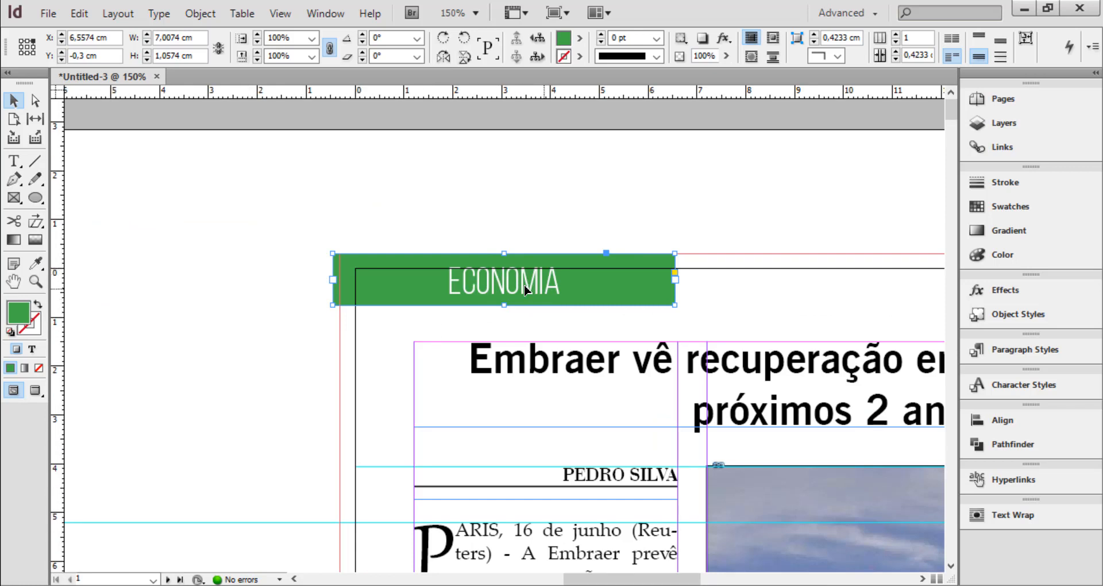
drag(548, 289, 551, 289)
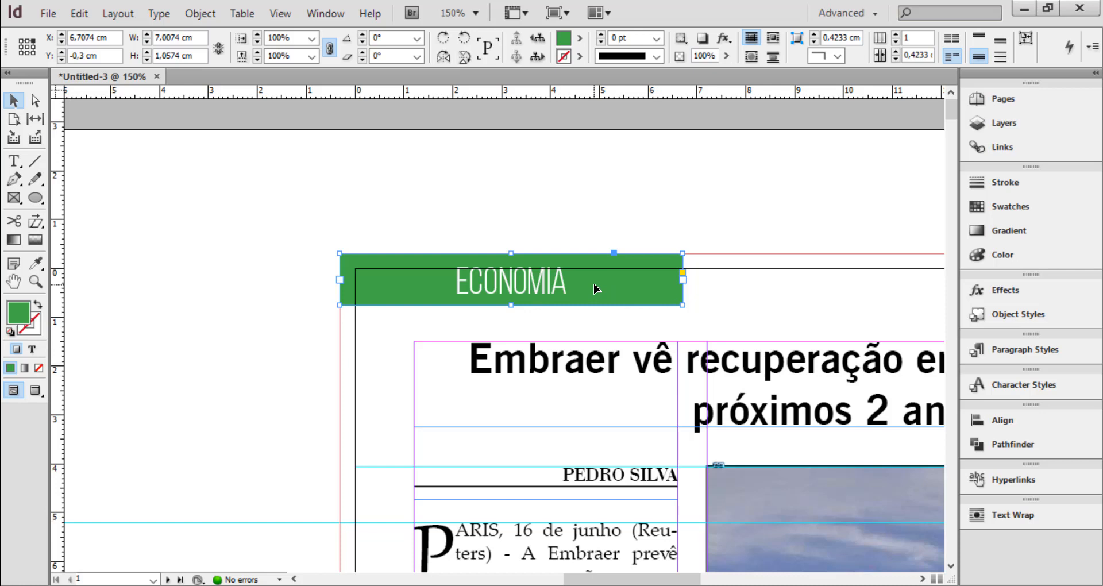
drag(595, 289, 596, 310)
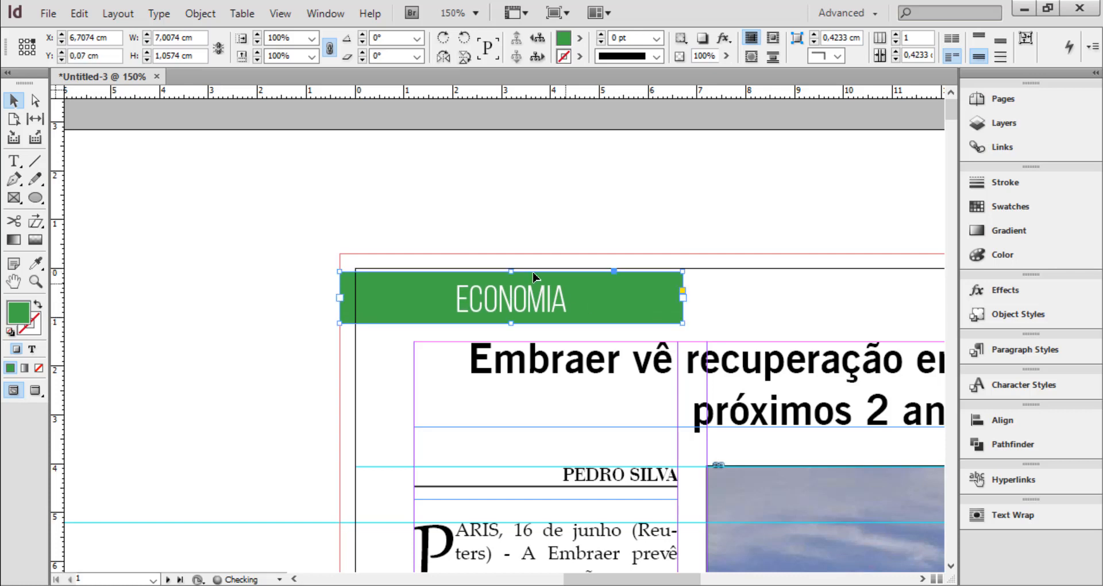
drag(512, 271, 511, 253)
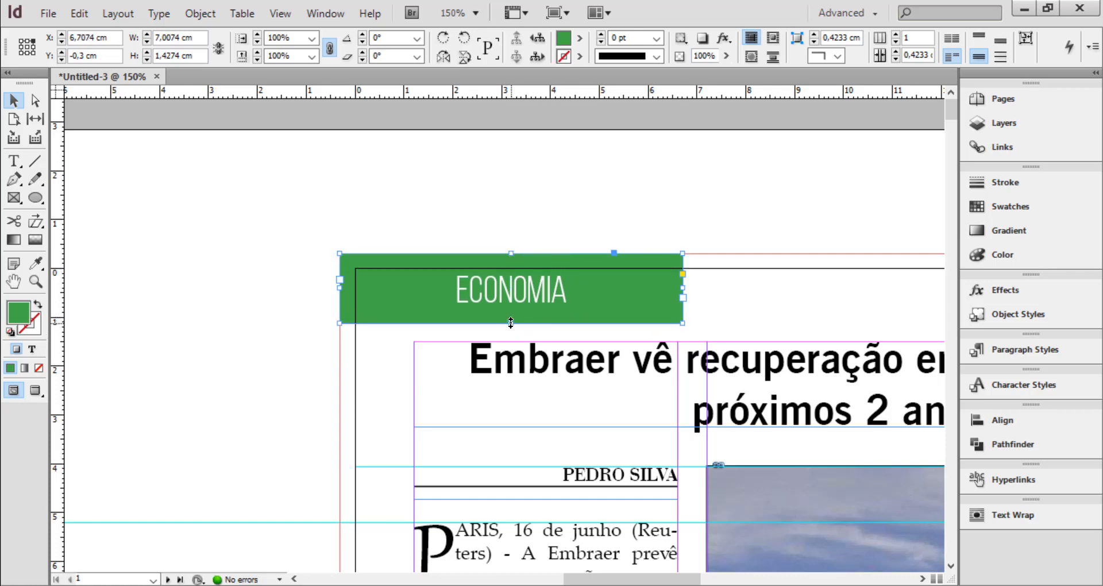
Extend the "ECONOMIA" frame's bottom edge slightly downward, and preview the page without guides or bleed
drag(511, 323, 511, 333)
click(757, 302)
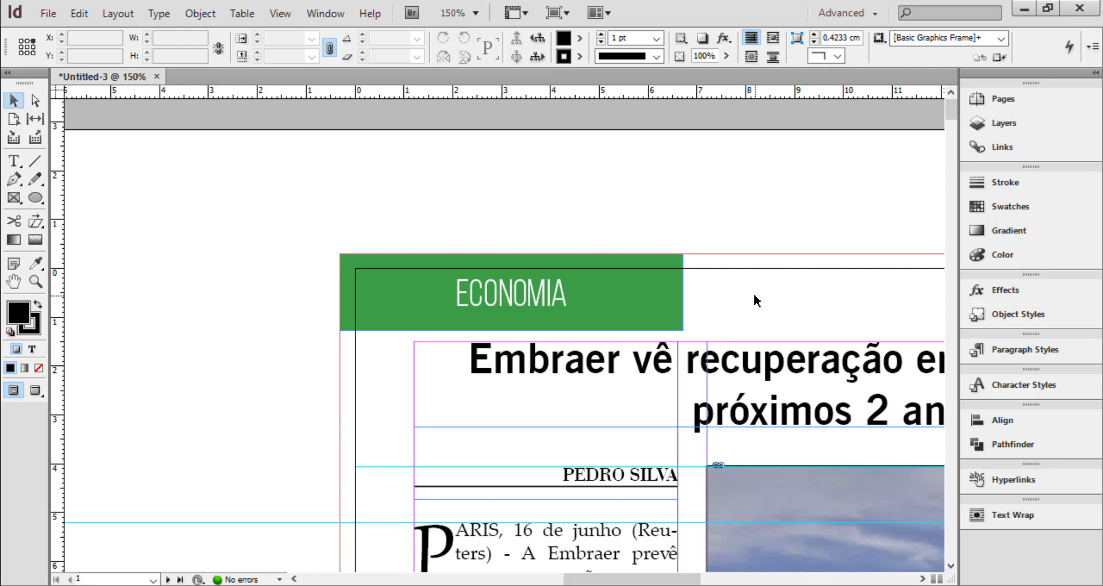
key(w)
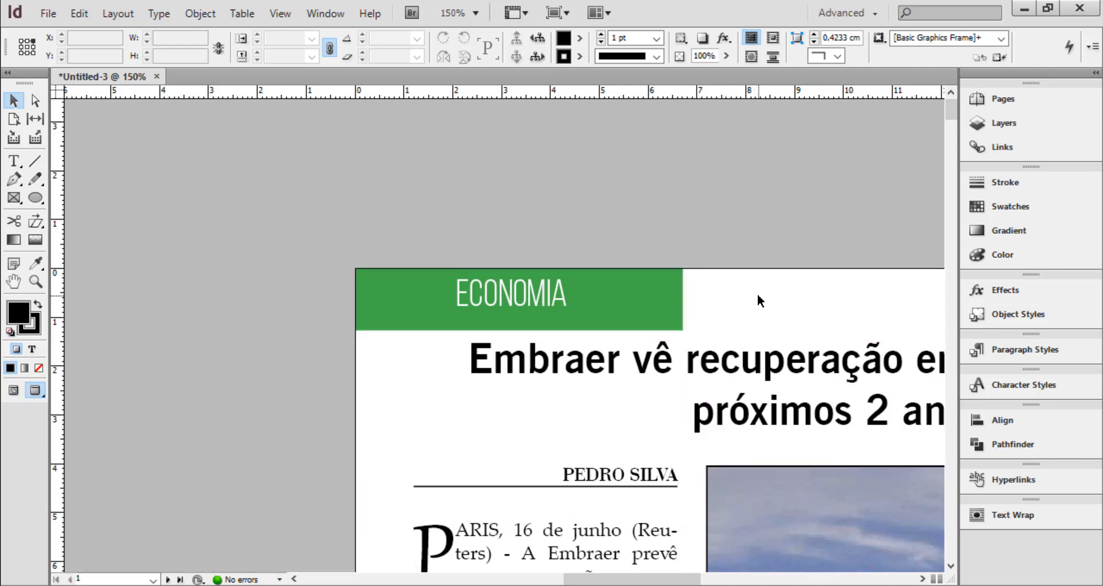
key(ctrl+0)
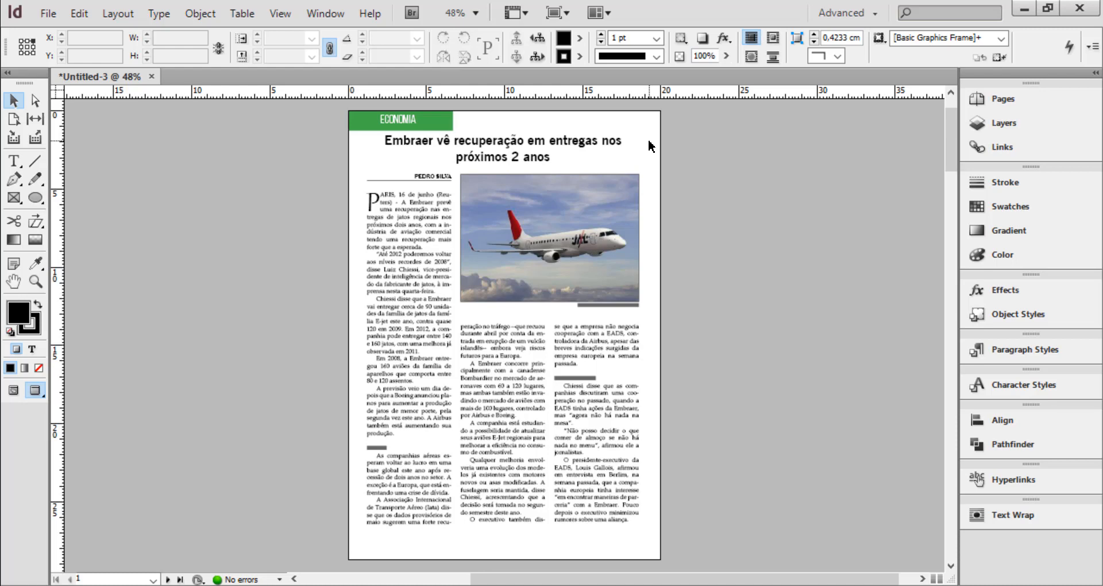
key(ctrl+equal)
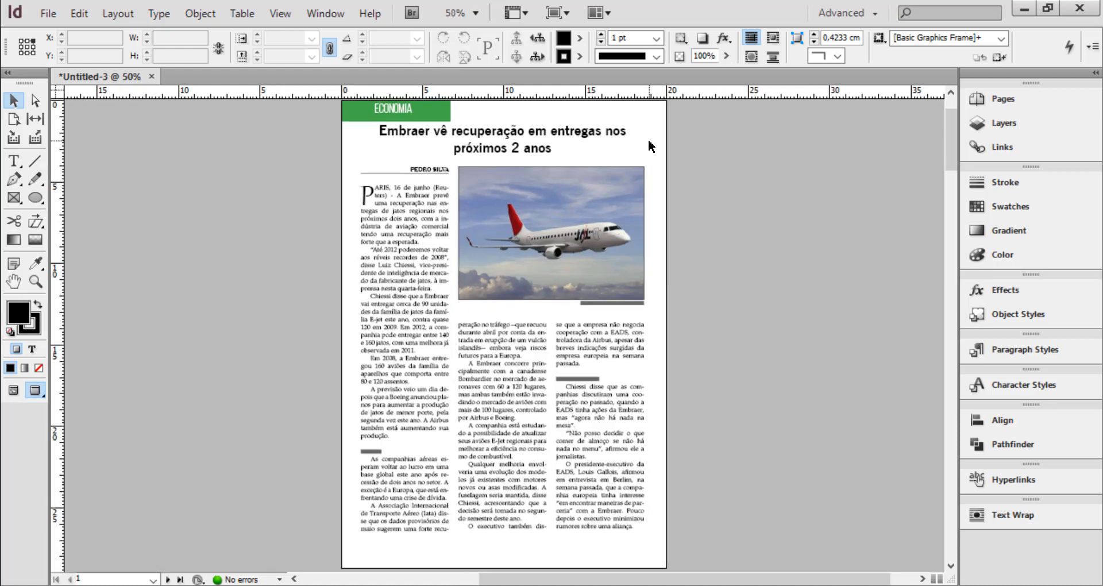
key(ctrl+equal)
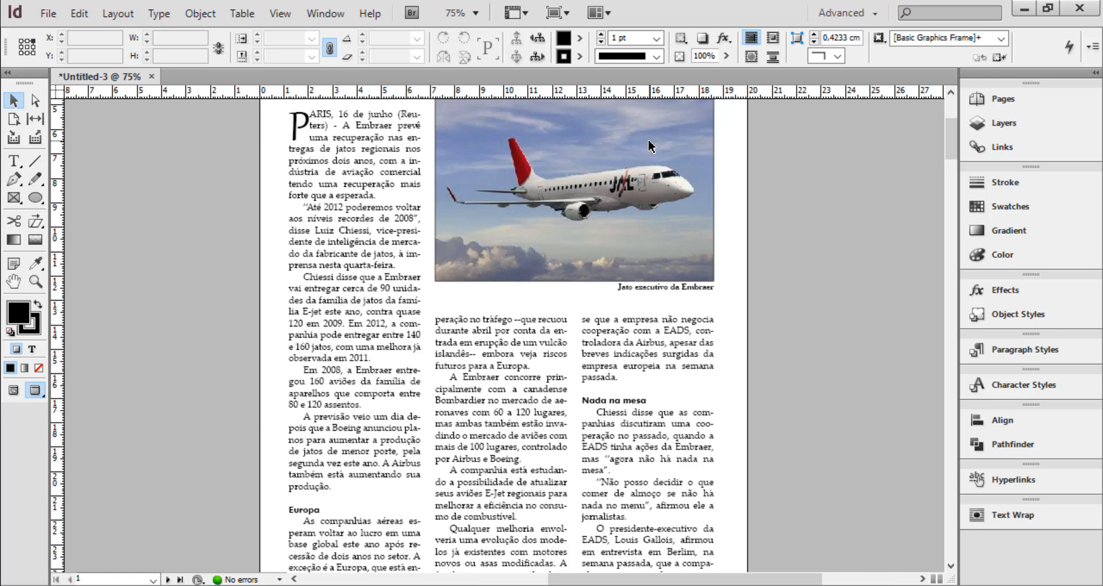
scroll(733, 403, up, 5)
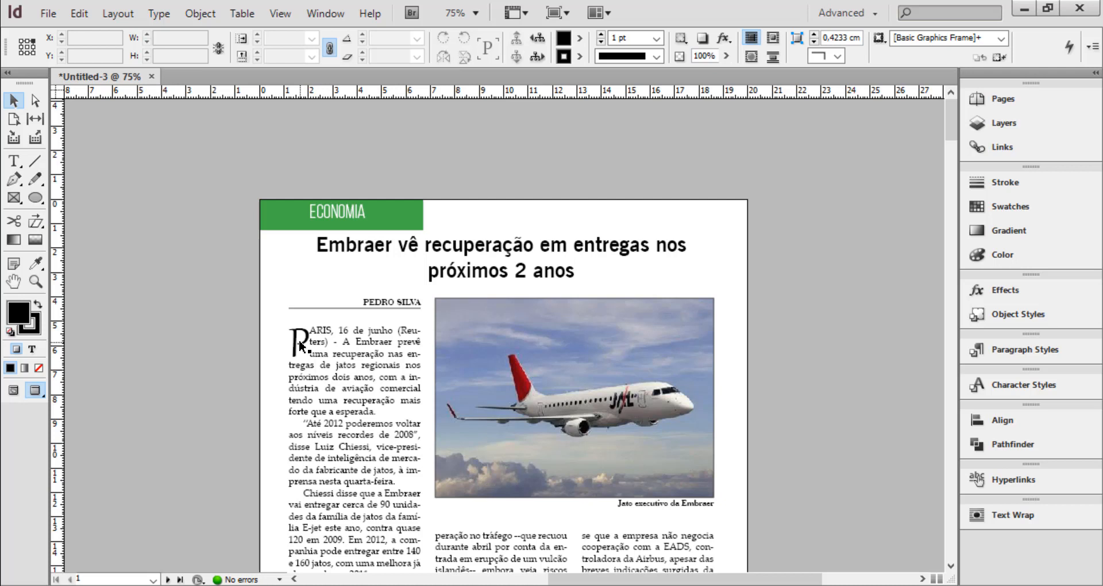
Review the document's lists of paragraph, character and object styles
click(1038, 352)
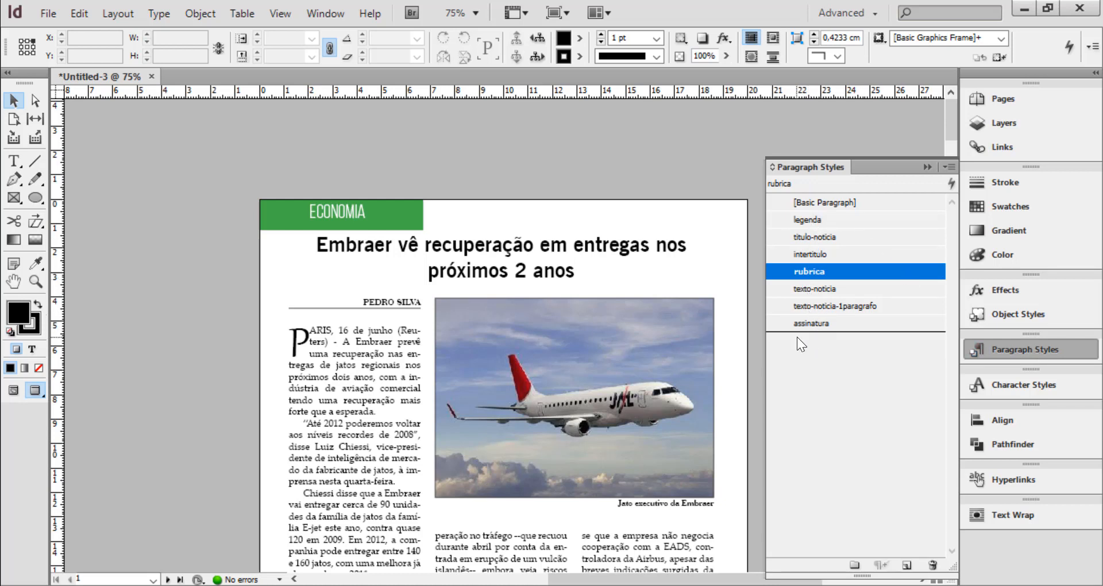
click(1015, 384)
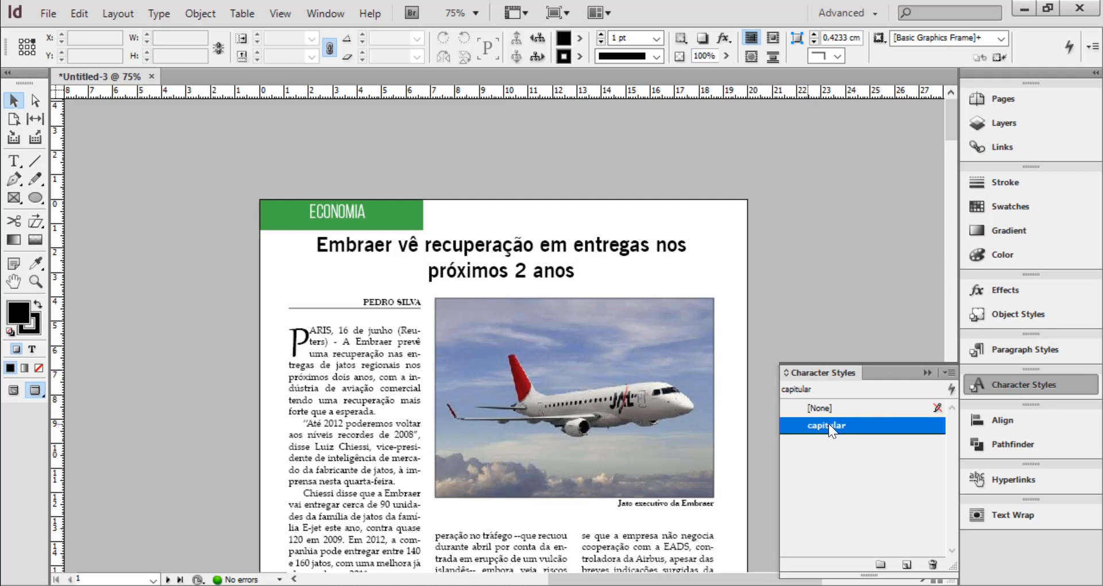
click(1017, 313)
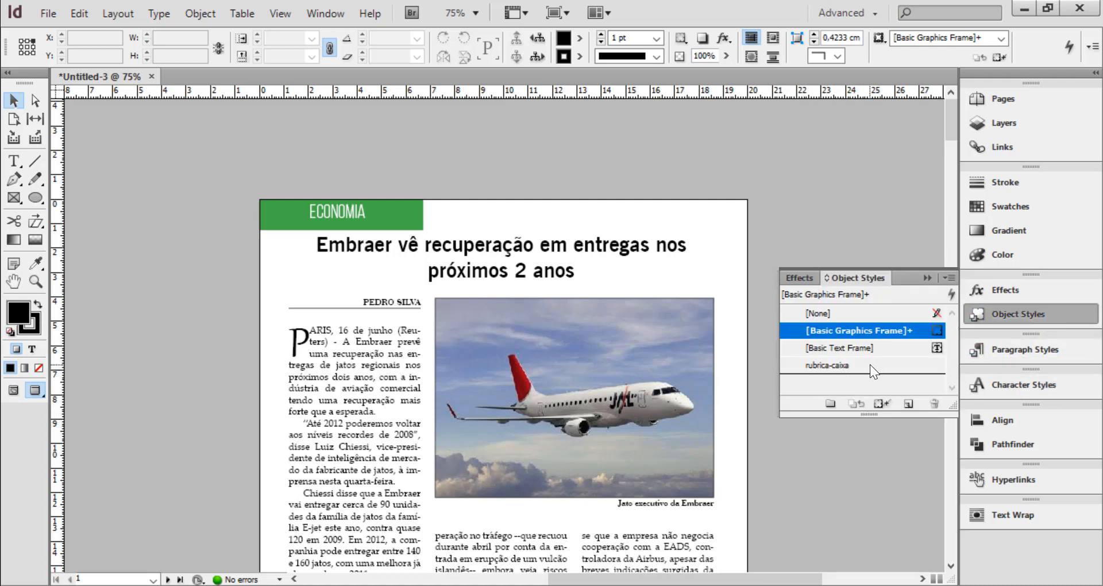
click(1026, 350)
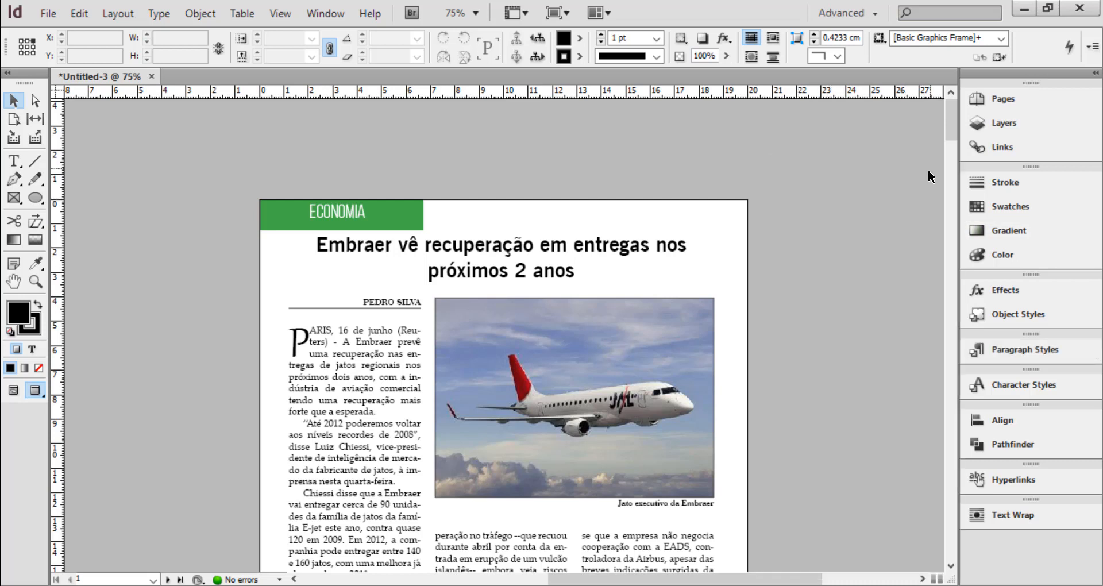
Start loading paragraph styles from the file Revista Zoom_Mercadao.indd in the Revista Zoom_projeto folder
click(1033, 352)
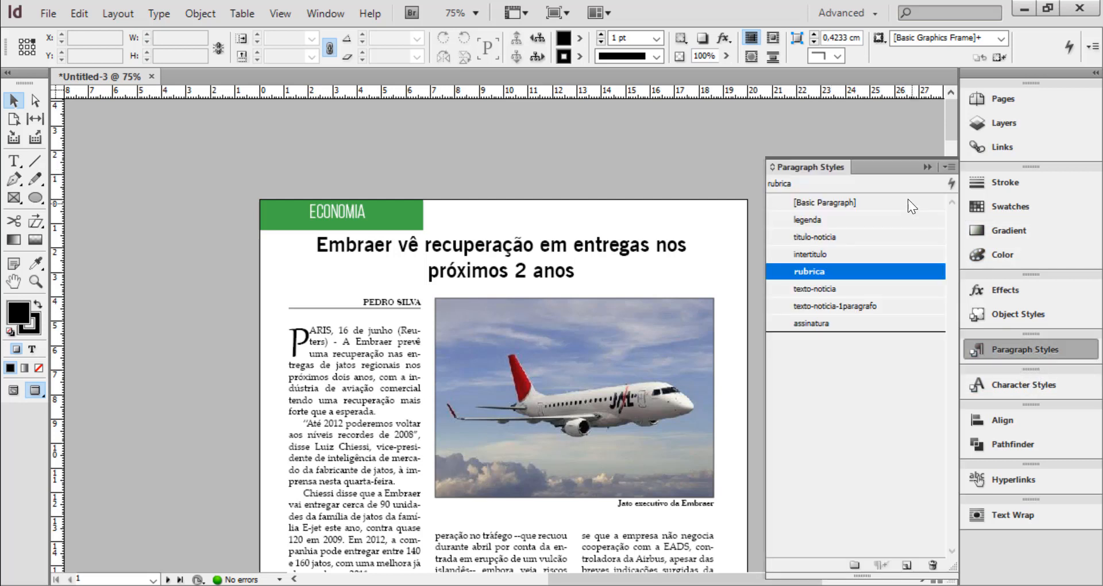
click(951, 167)
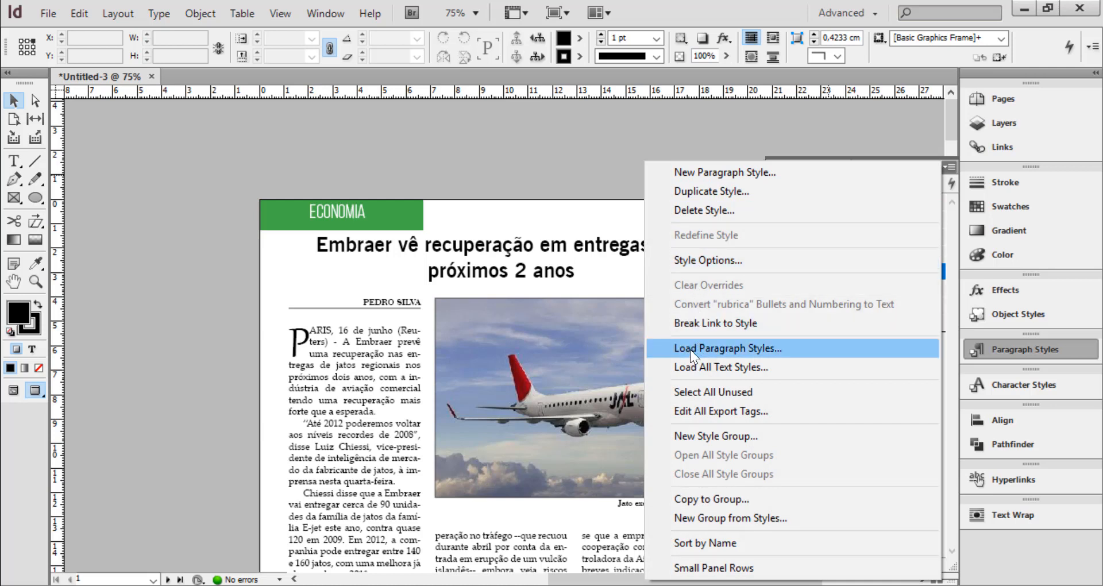
click(755, 351)
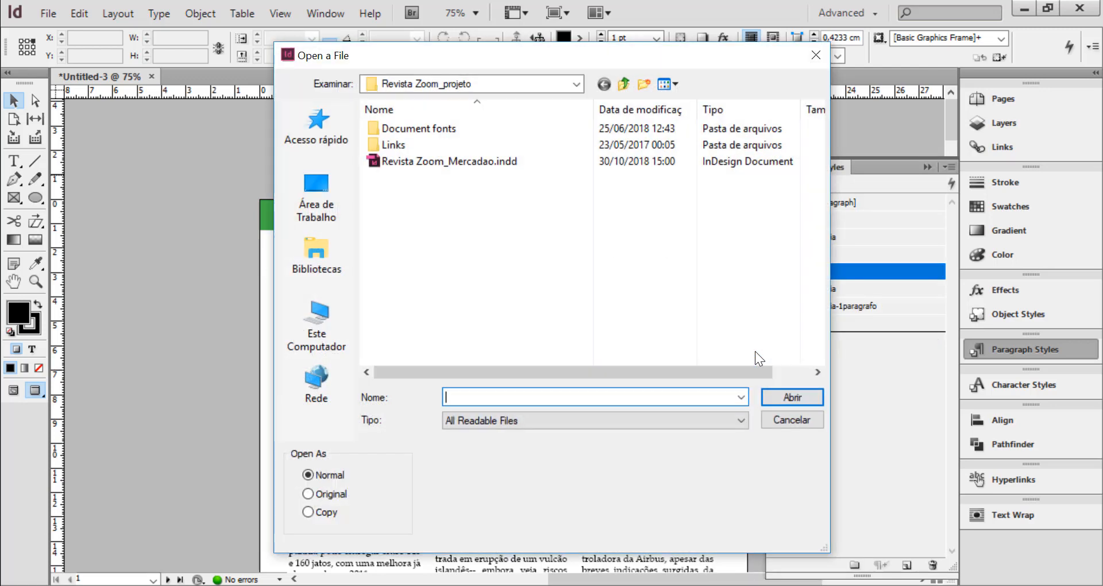
click(423, 163)
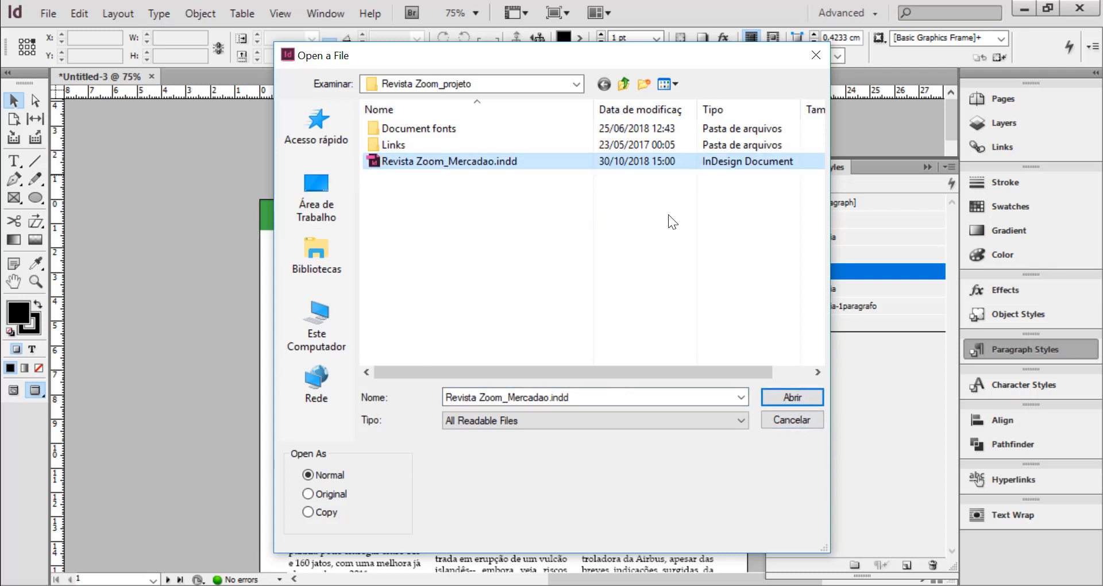
click(792, 402)
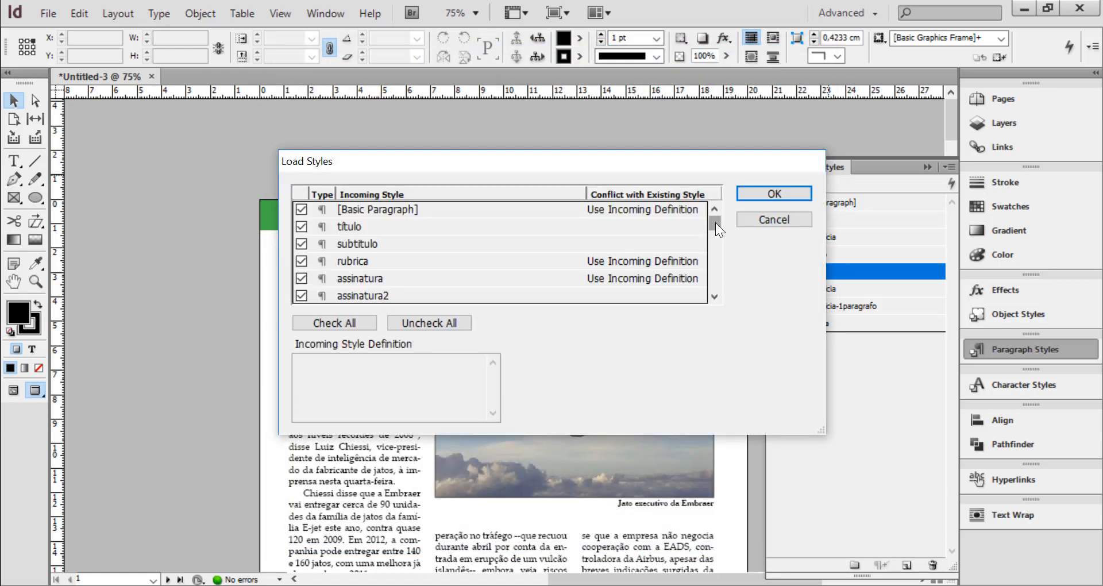
Sort the incoming styles by their check state and exclude all of them from loading
mouse_move(715, 222)
mouse_down()
mouse_move(716, 295)
mouse_move(716, 213)
mouse_move(714, 281)
mouse_move(714, 226)
mouse_up()
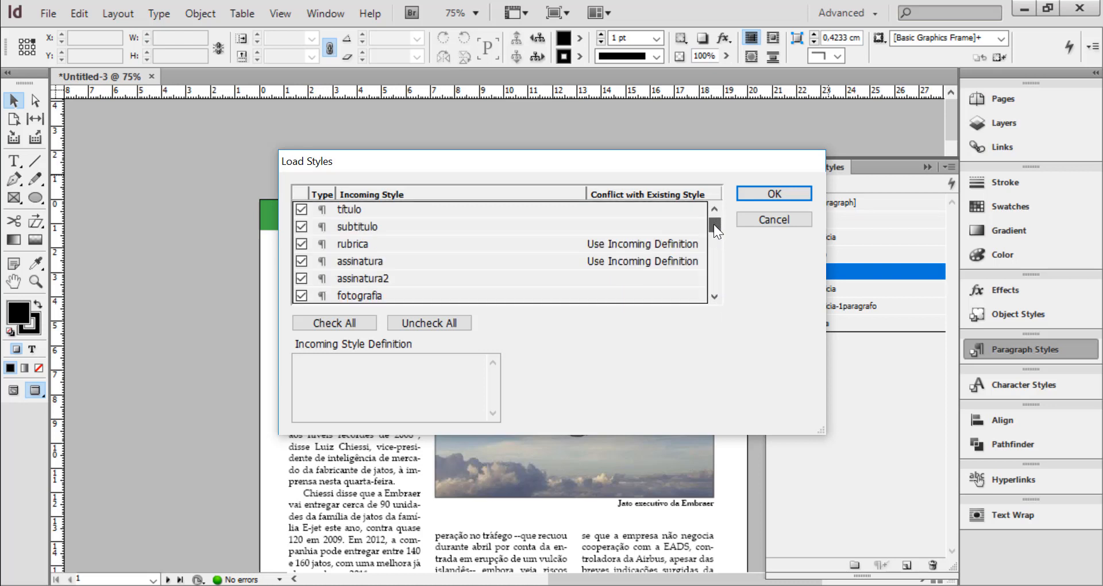
click(300, 193)
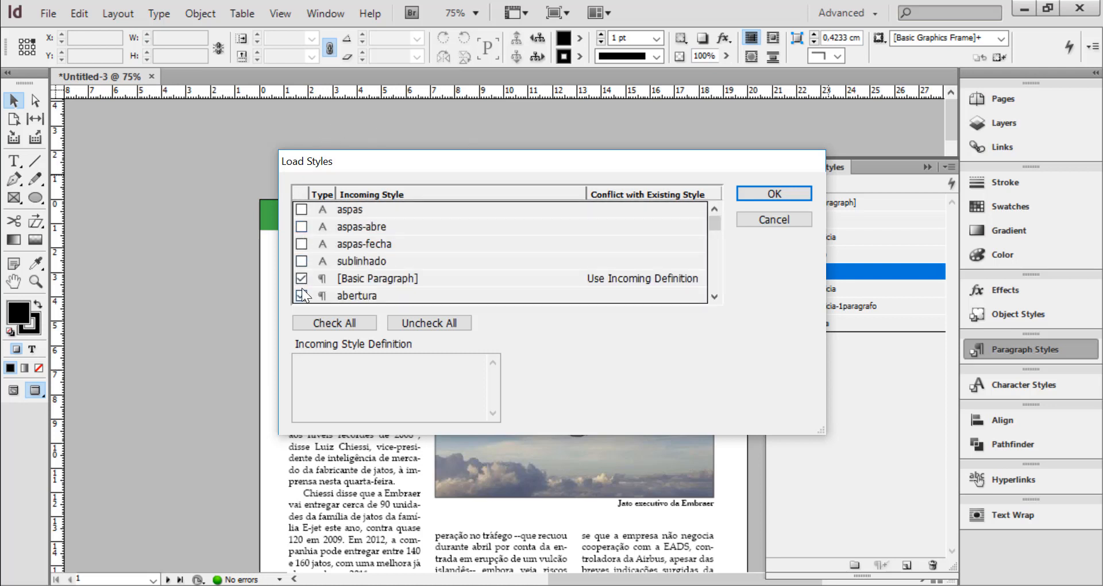
click(299, 279)
click(300, 294)
scroll(476, 244, down, 1)
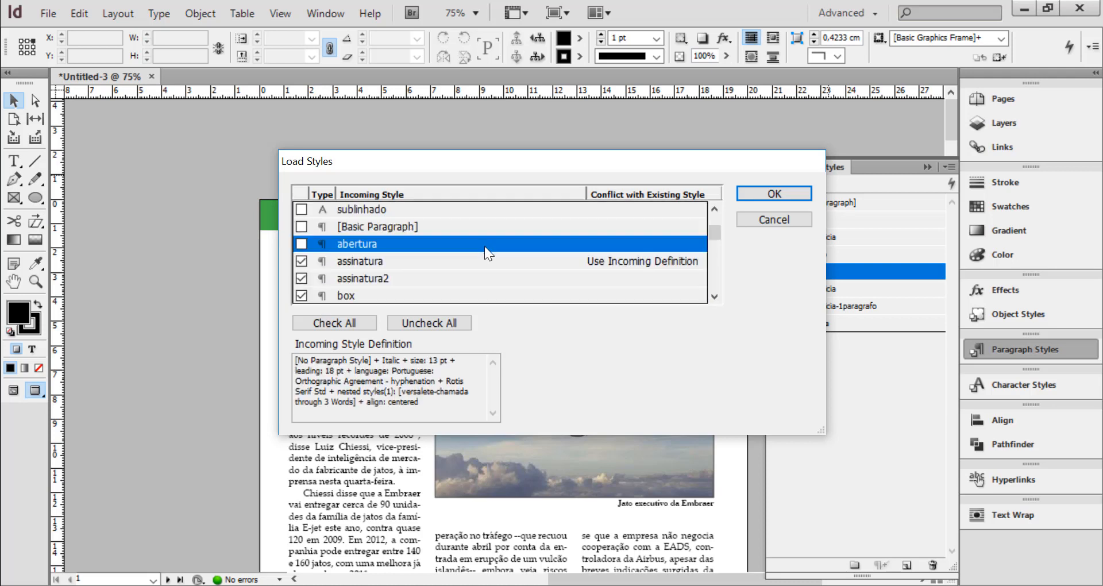
click(301, 263)
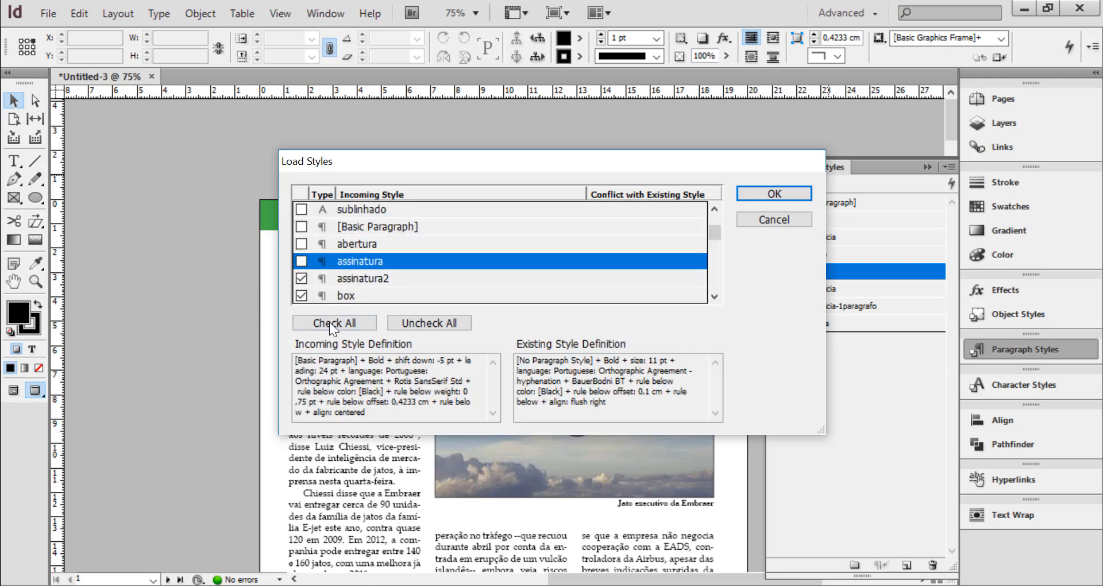
click(447, 323)
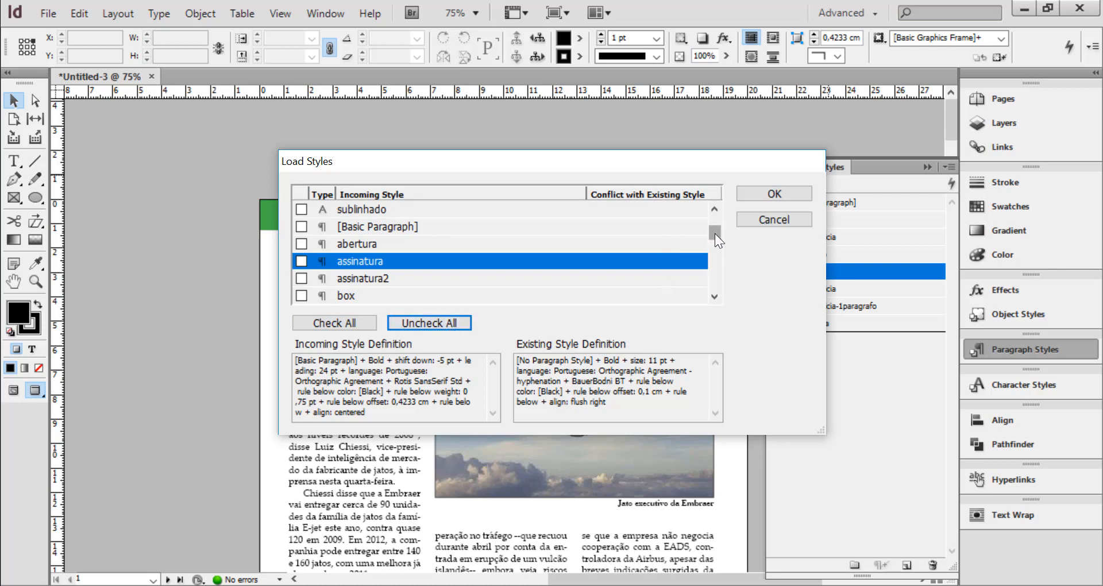
Mark only the abertura and credito-foto styles among the incoming styles and load them into the document
drag(714, 233, 715, 213)
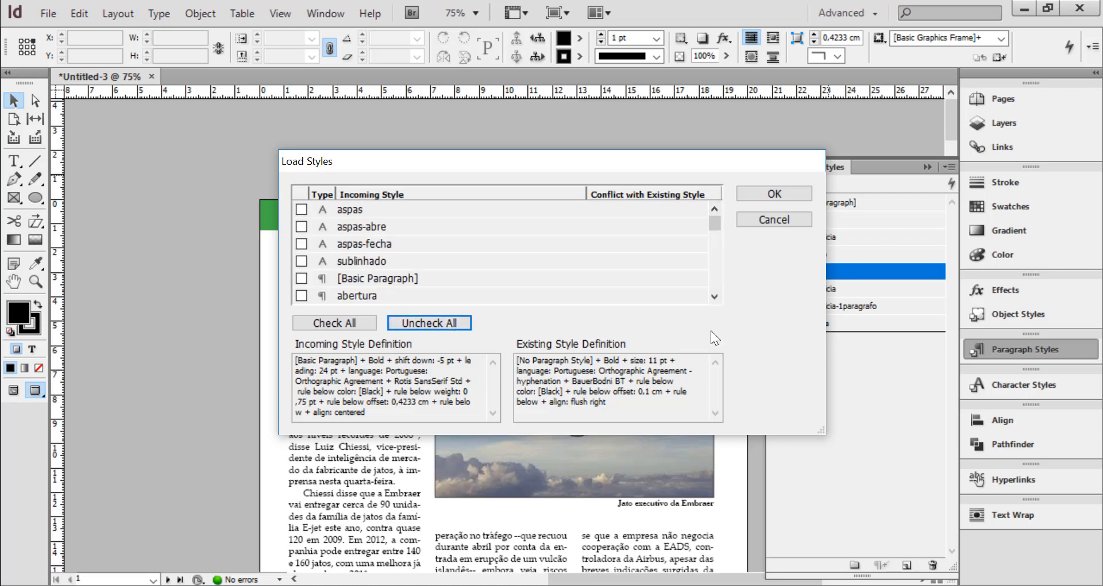
click(717, 278)
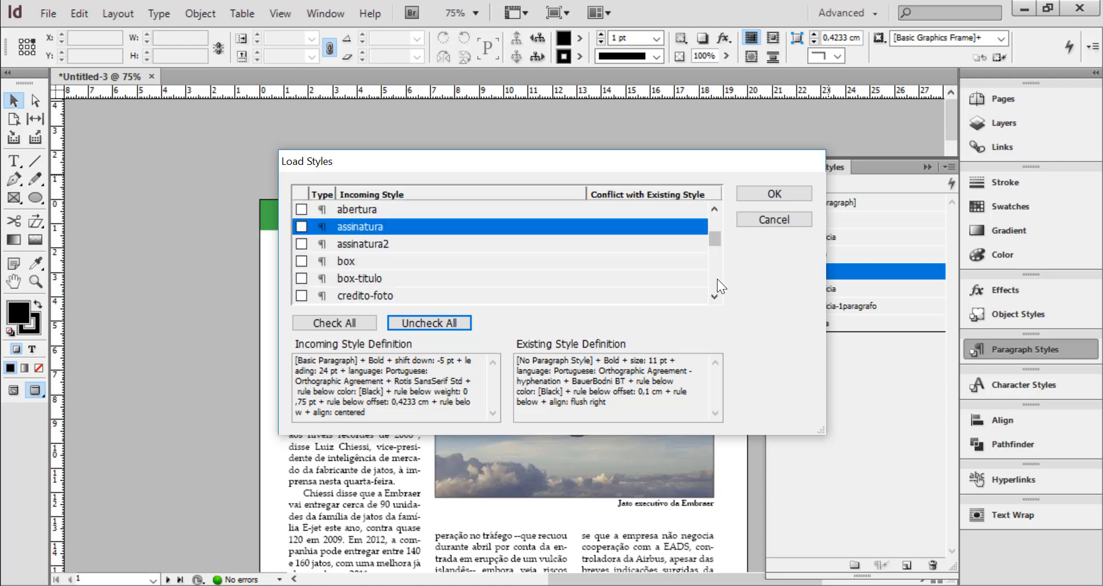
click(302, 209)
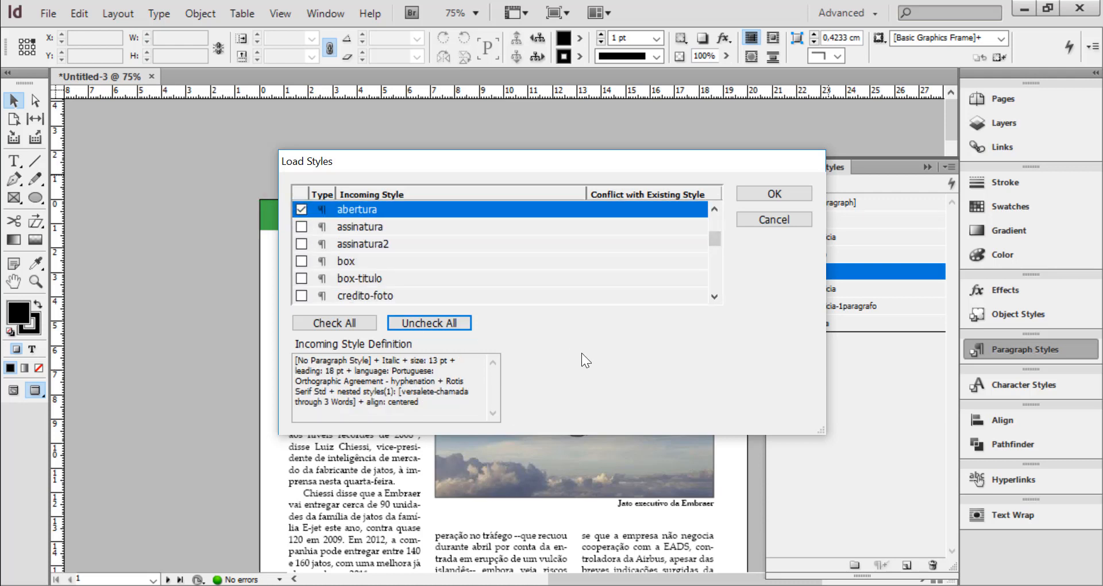
click(715, 297)
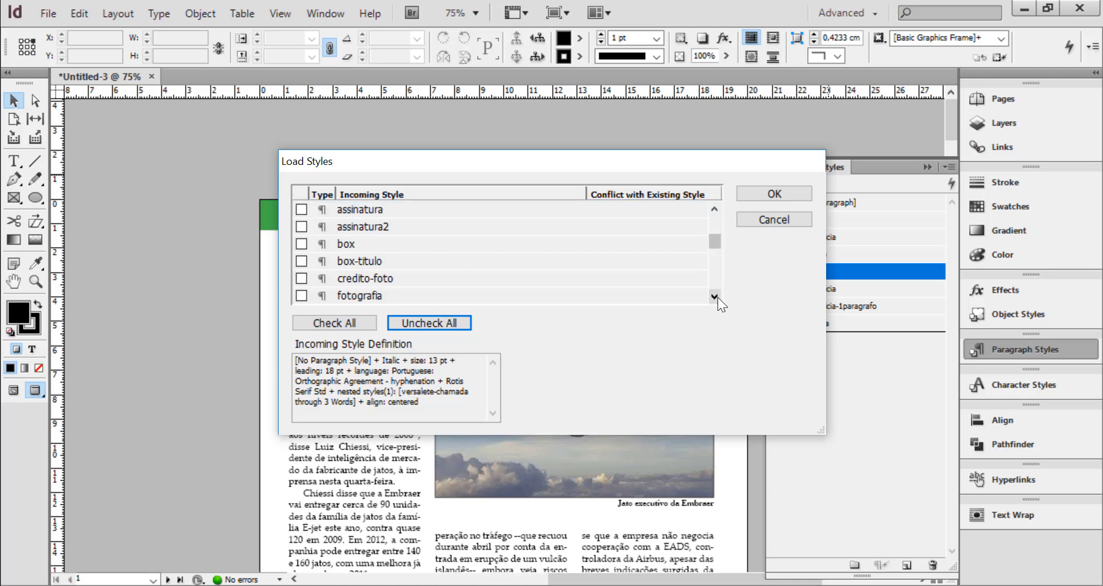
click(718, 297)
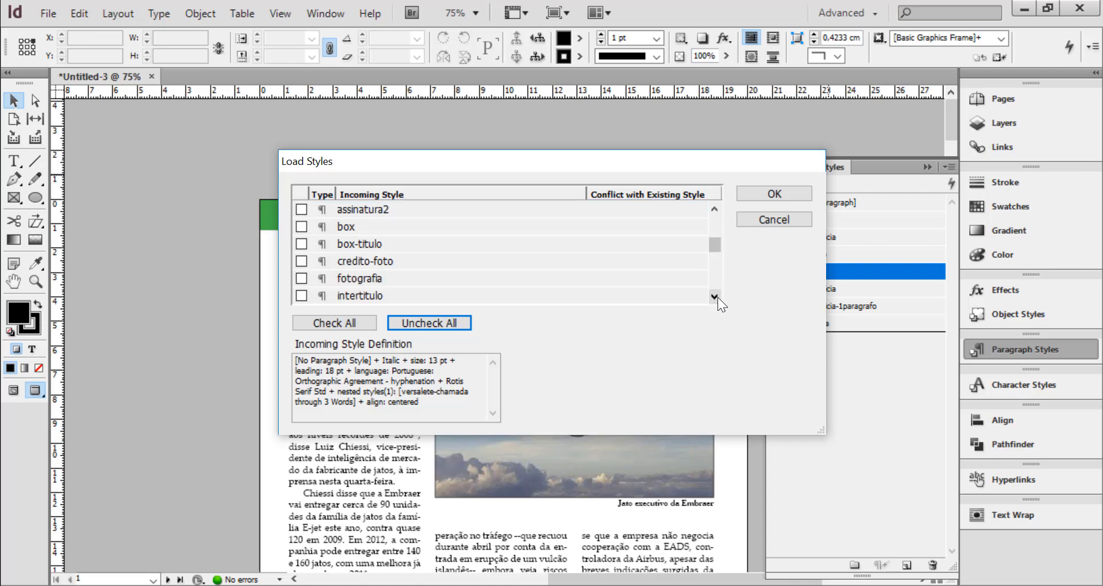
click(302, 262)
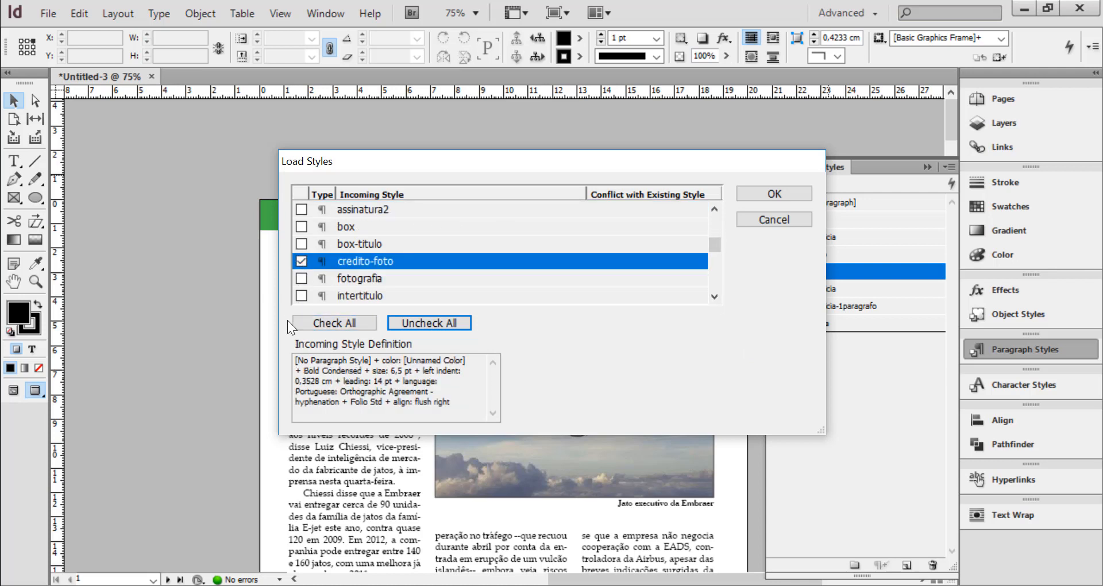
click(775, 194)
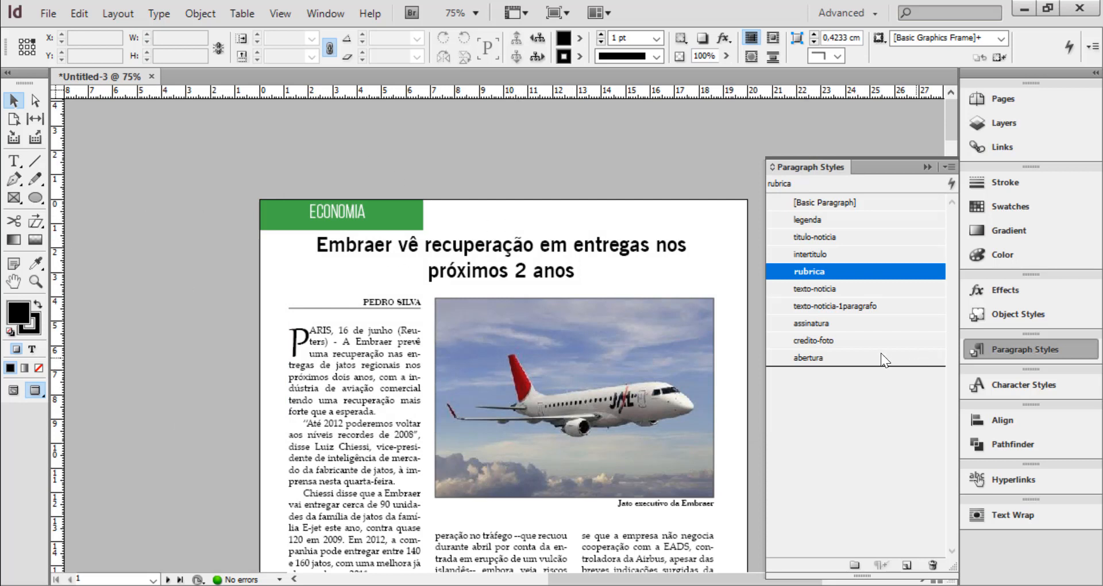
Examine the loaded abertura and credito-foto styles, checking credito-foto's options from General through Paragraph Rules, and cancel without changes
click(818, 342)
click(812, 357)
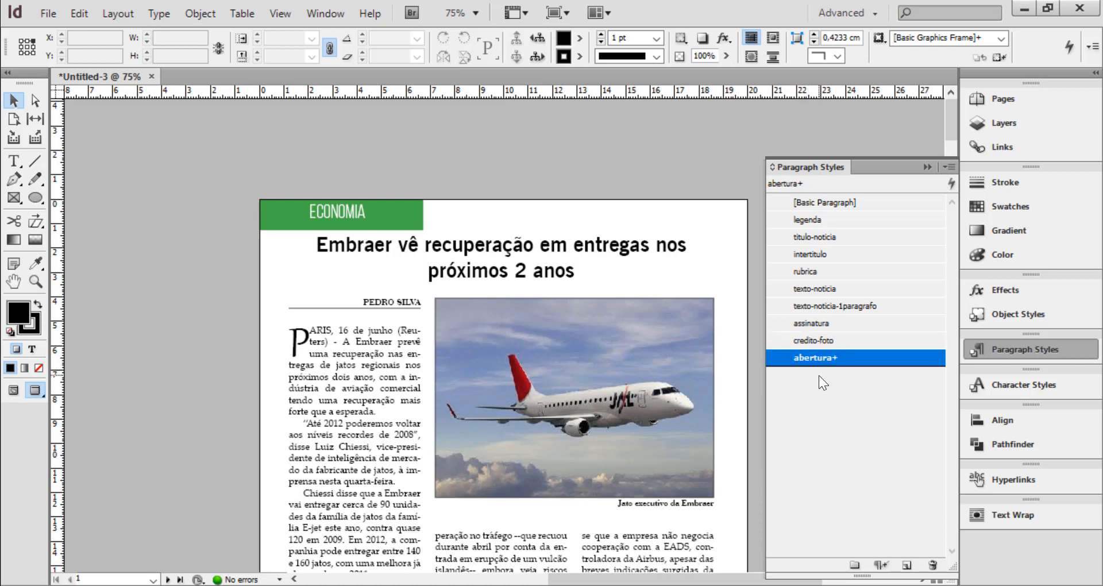
click(823, 342)
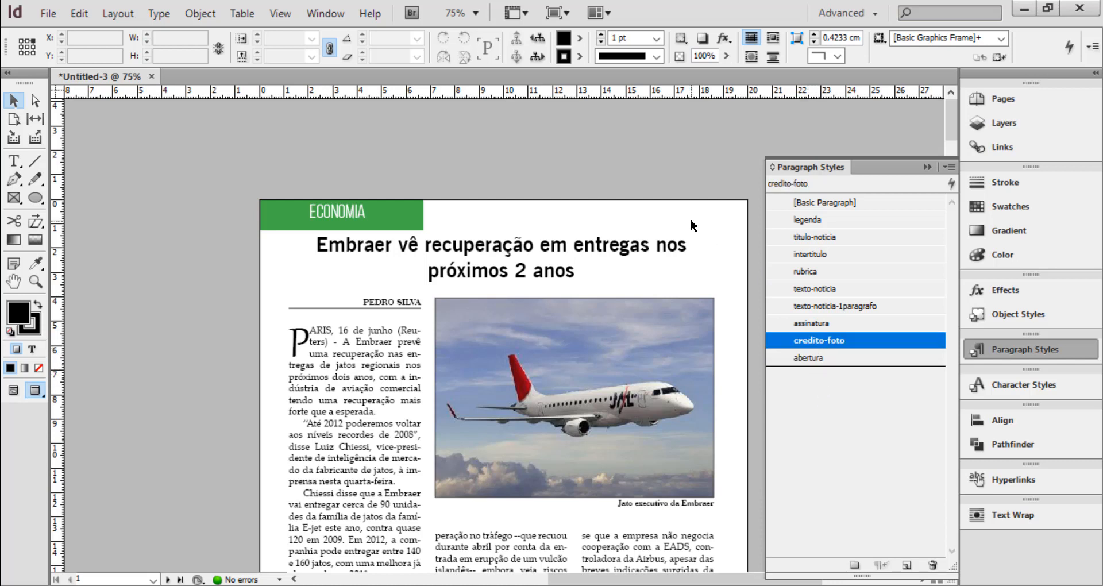
double_click(785, 340)
click(311, 53)
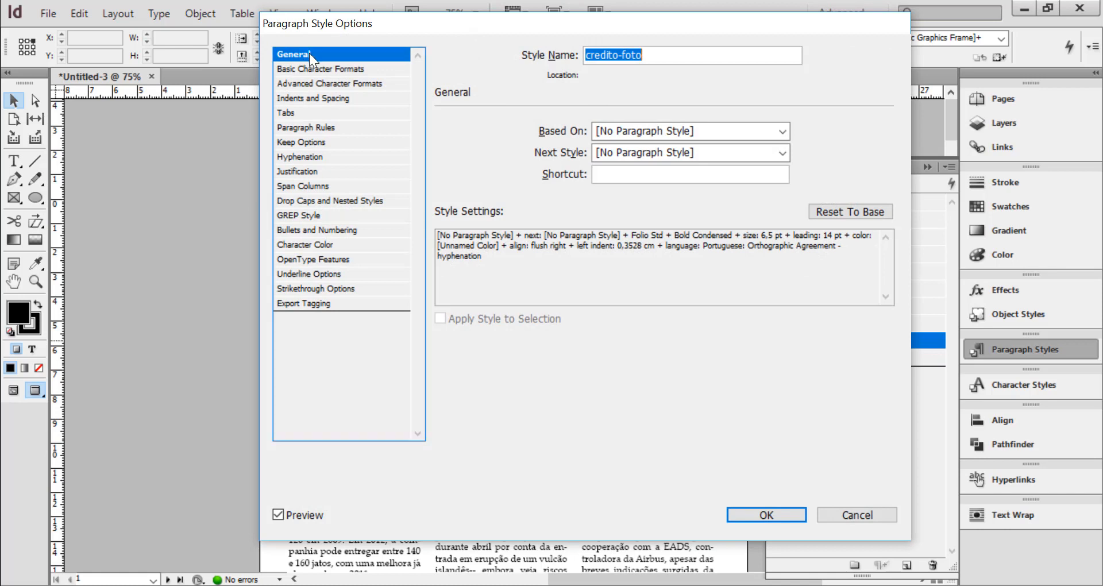
click(340, 69)
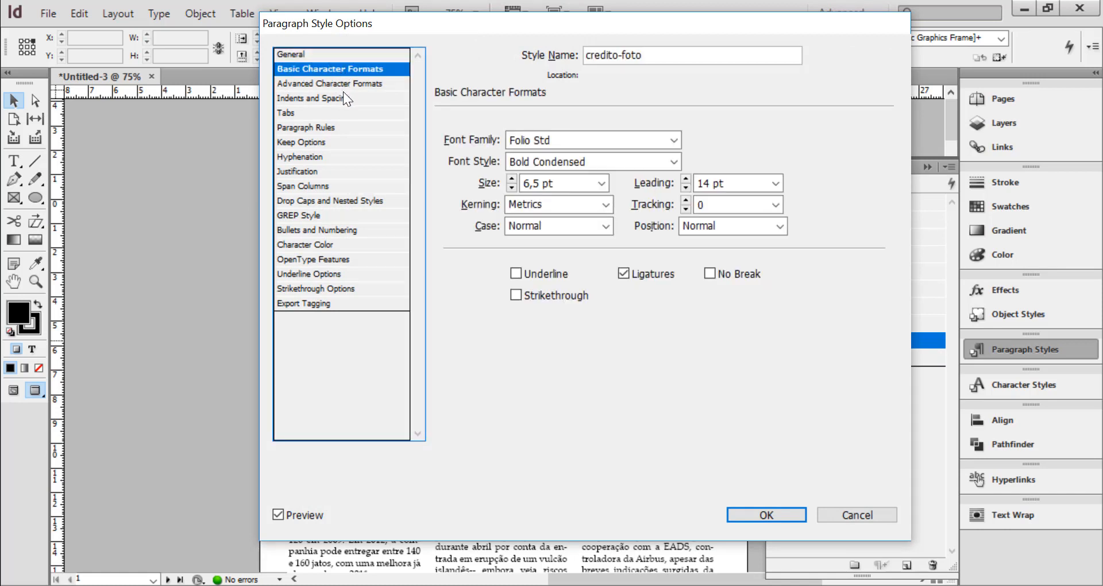
click(346, 87)
click(332, 100)
click(316, 115)
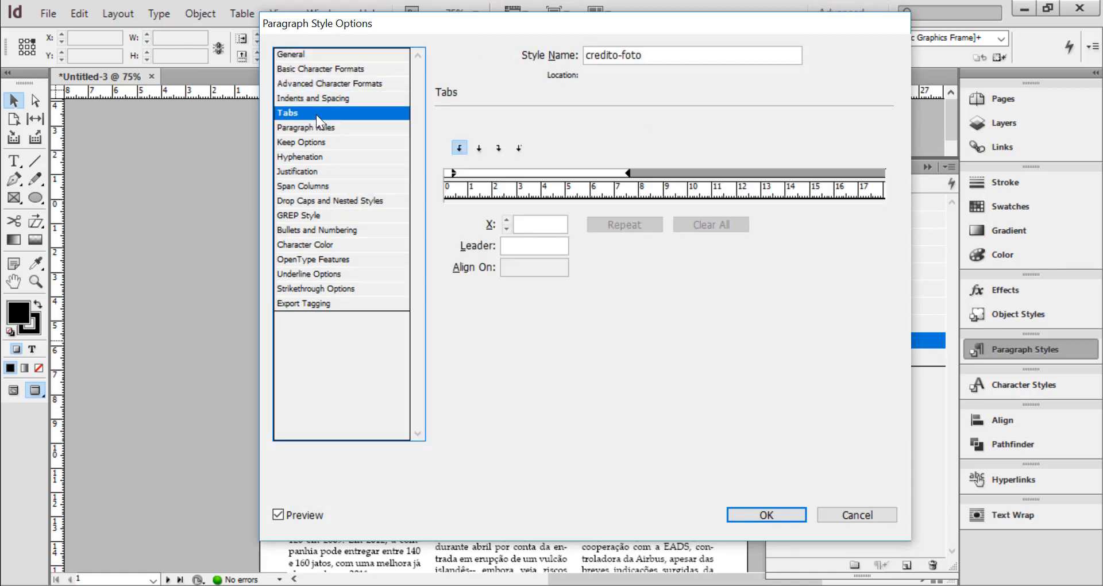
click(318, 128)
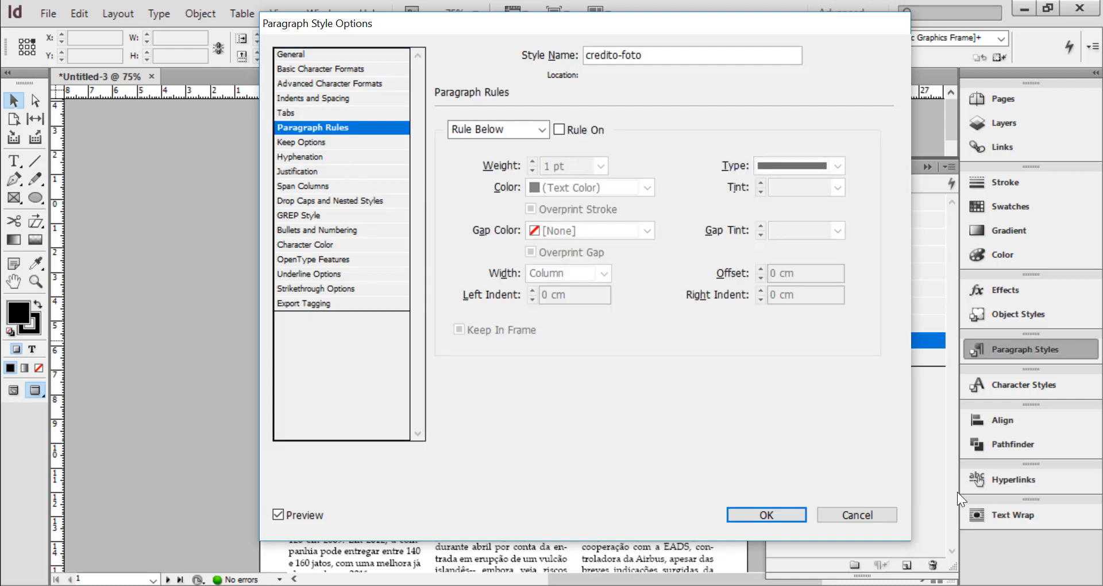
click(863, 517)
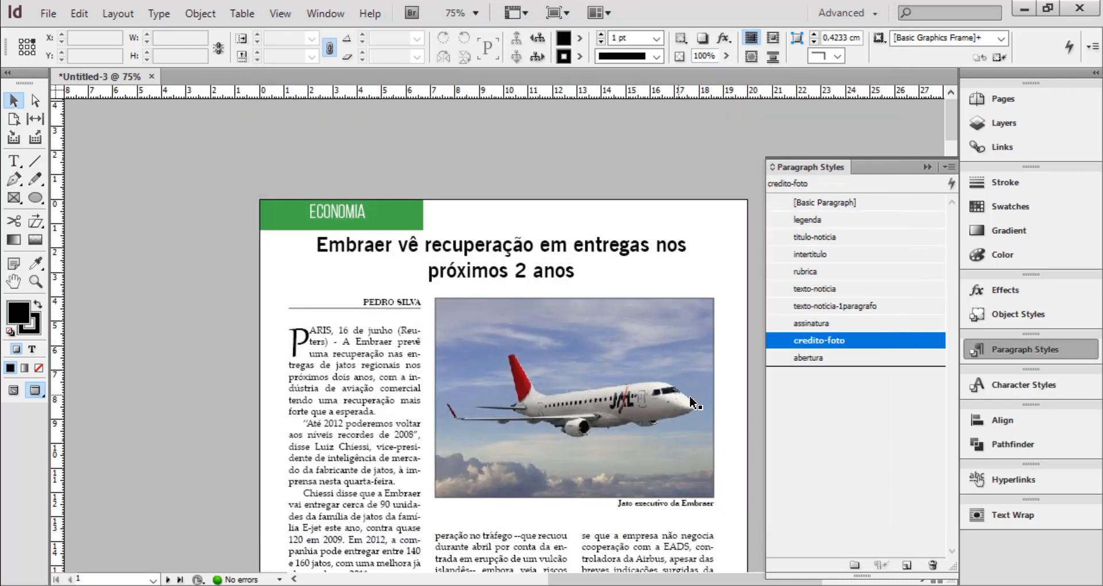
click(927, 167)
click(923, 579)
click(922, 580)
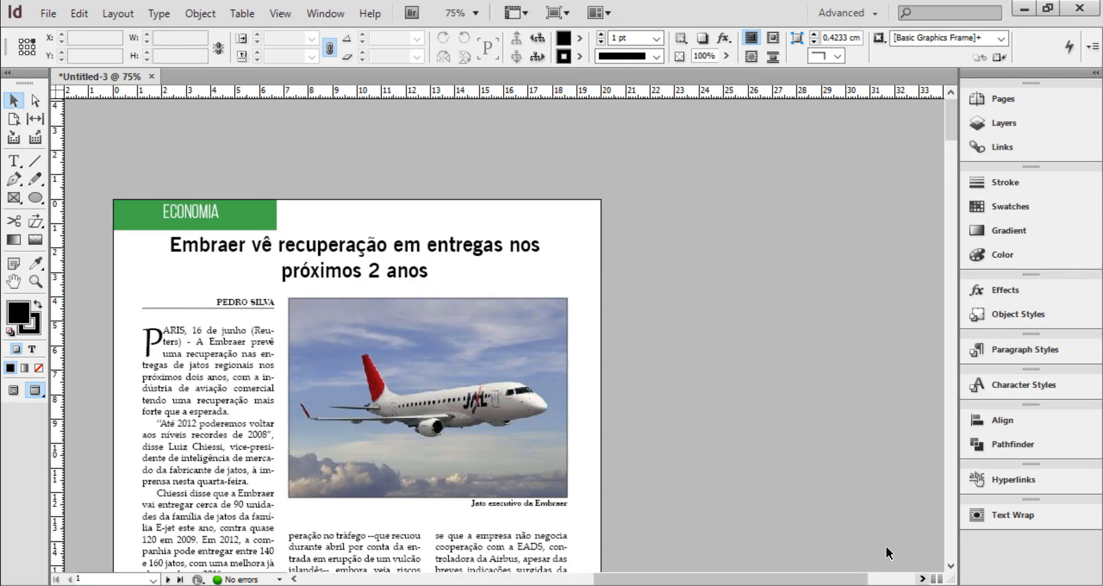
Show the guides and frame edges, and draw a text frame about 4.6 cm wide and 0.7 cm high on the pasteboard beside the page
key(w)
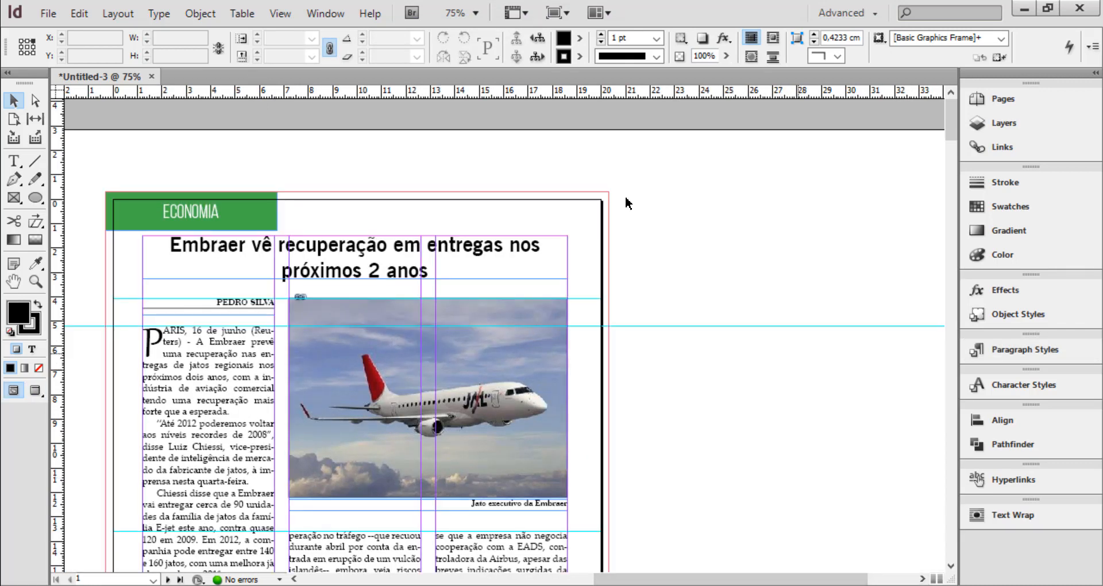
click(16, 163)
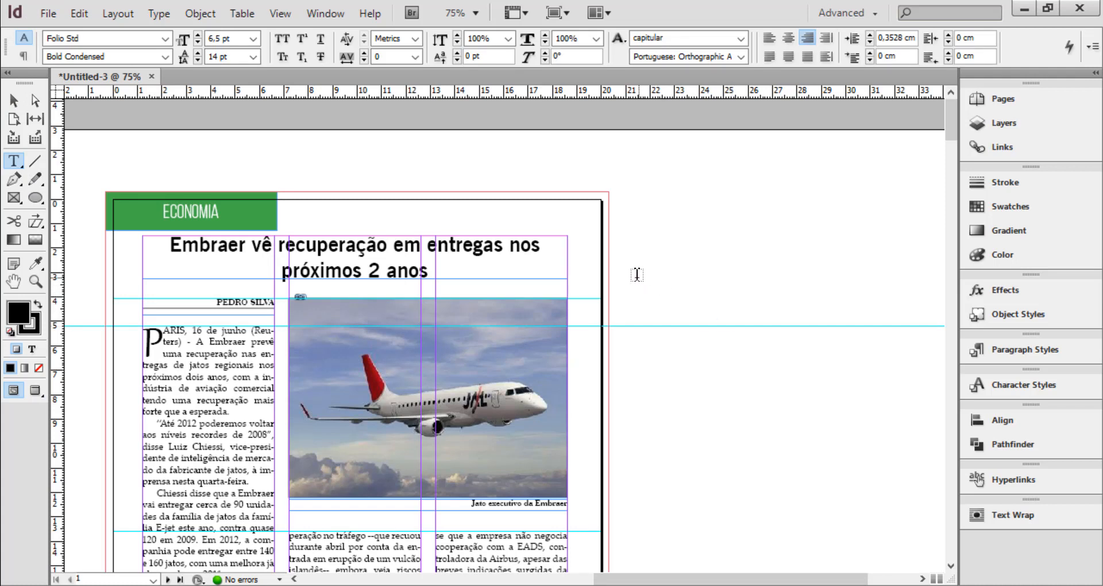
drag(631, 263, 743, 280)
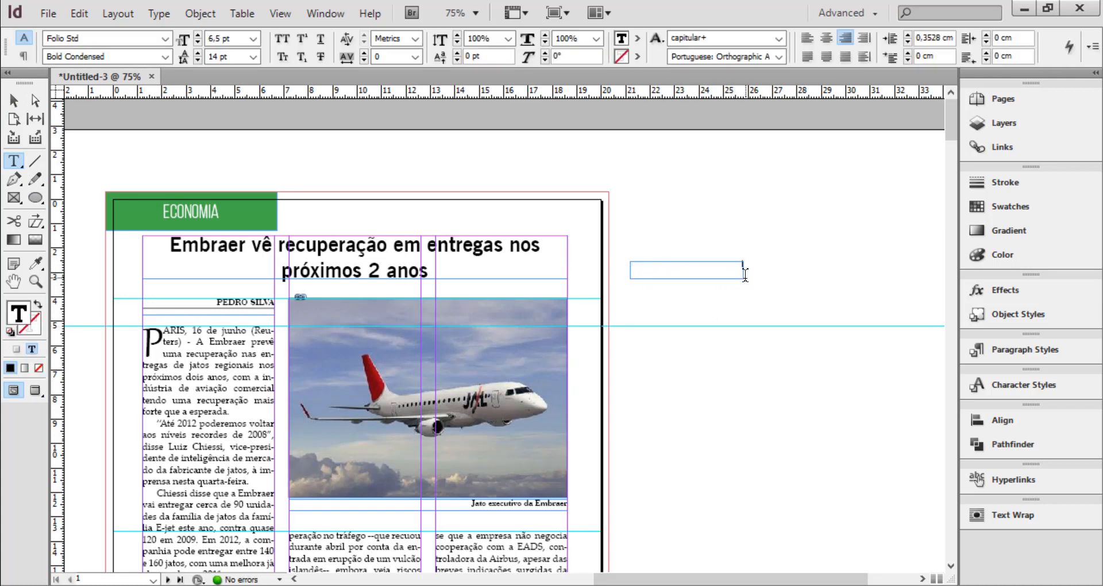
key(ctrl+equal)
key(ctrl+equal)
key(ctrl+equal)
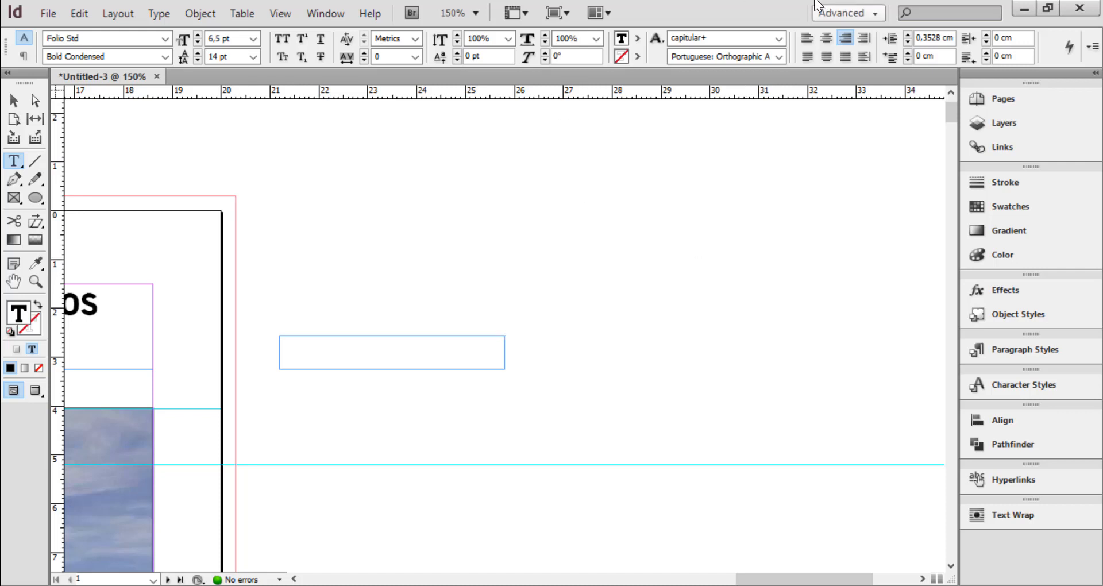
Set the new text frame's character style to [None] and display the paragraph styles to check the one in use
click(779, 39)
click(699, 57)
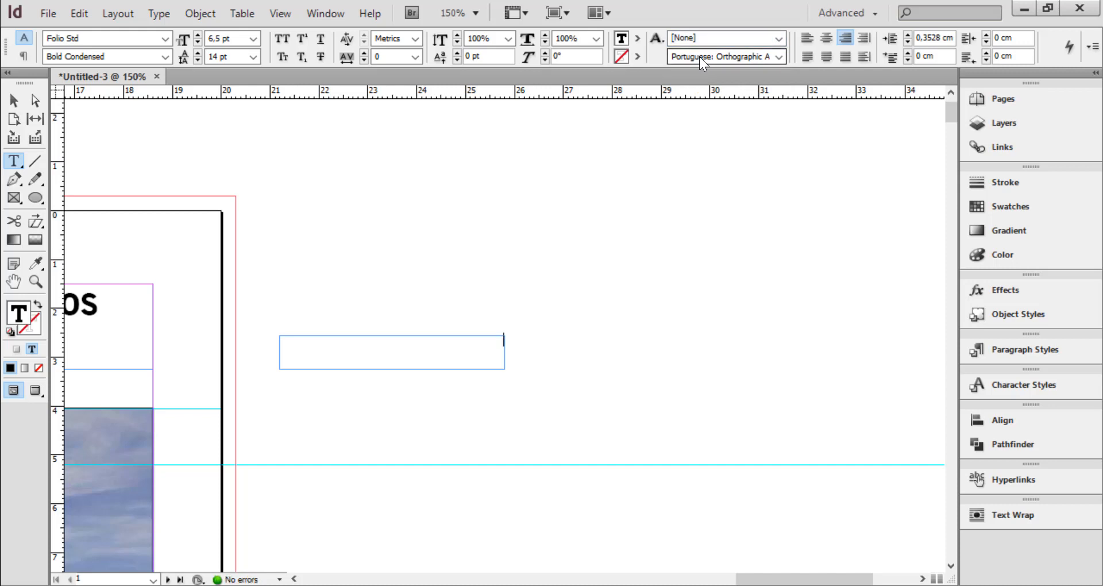
click(1032, 351)
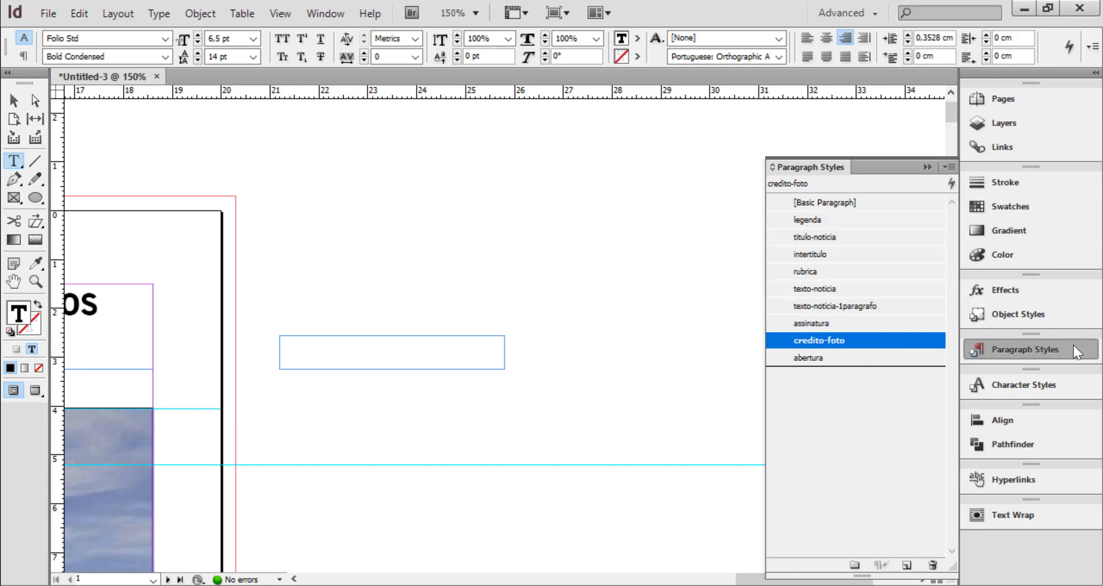
Enter the photo credit "Foto: Sebastião Salgado" in the new text frame, using the credito-foto paragraph style
text(FOTO)
key(BackSpace)
key(BackSpace)
key(BackSpace)
key(BackSpace)
key(ctrl+equal)
key(ctrl+equal)
key(ctrl+equal)
text(Foto)
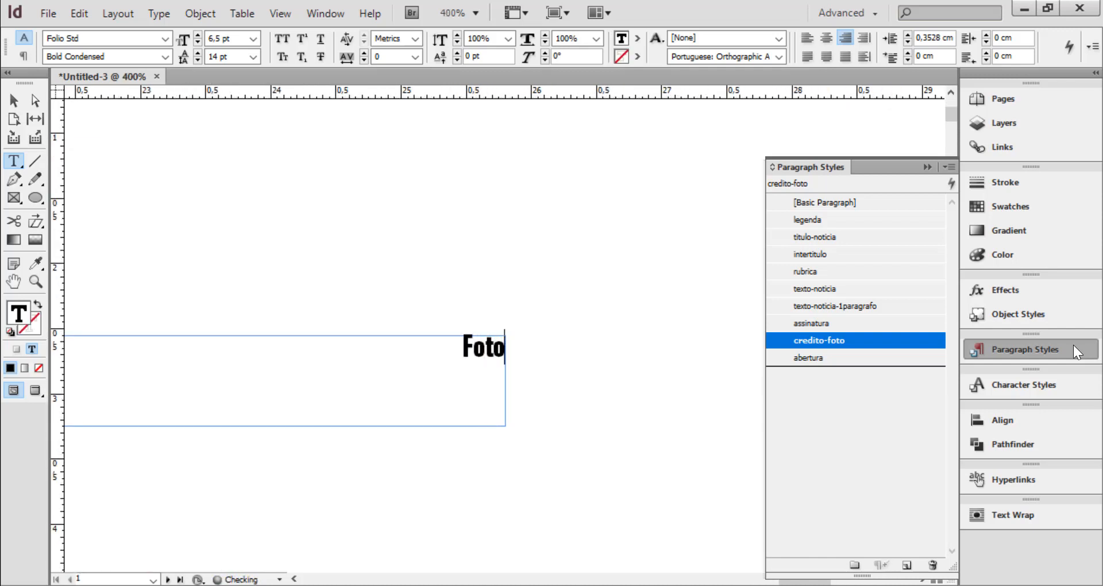
text(:)
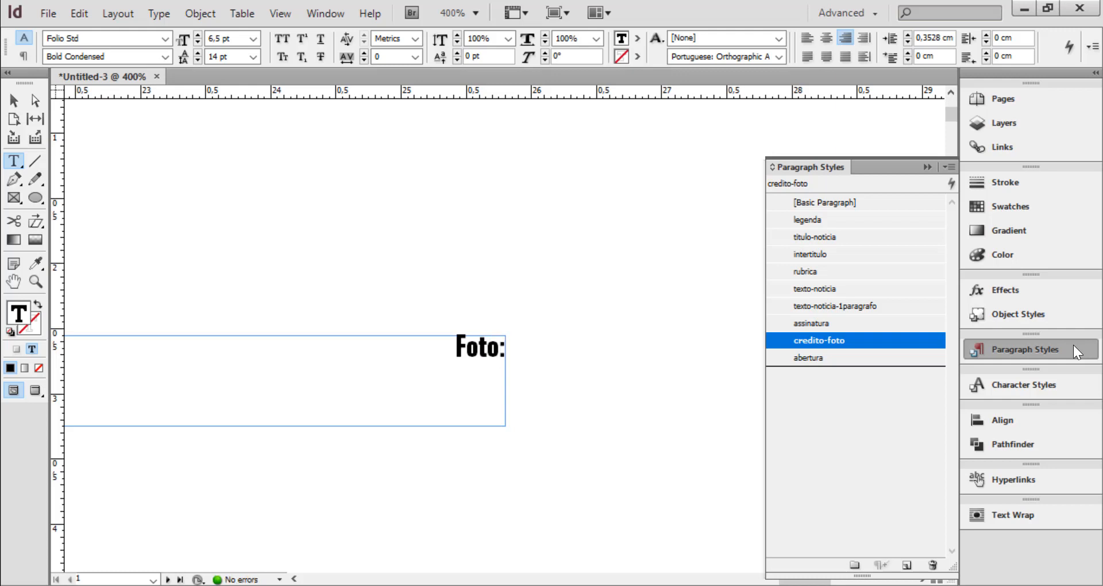
text( Sebastiçao)
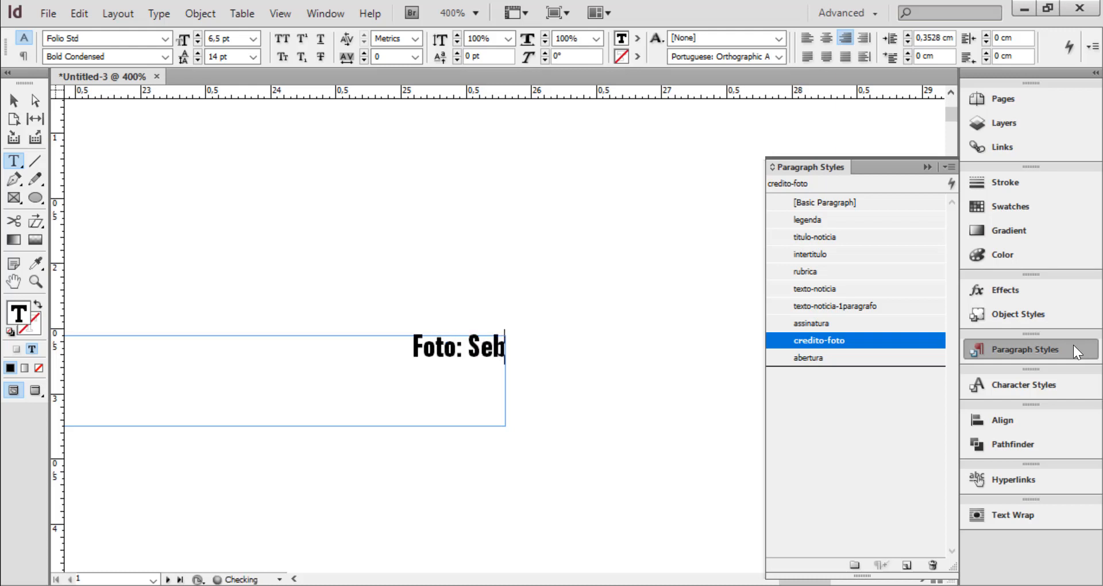
key(BackSpace)
key(BackSpace)
key(BackSpace)
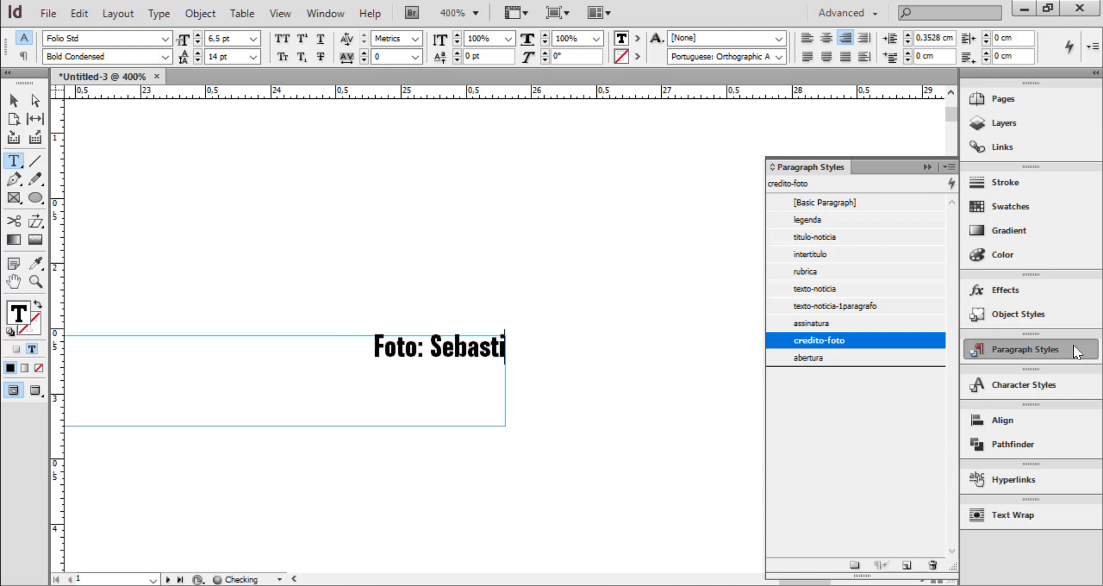
text(ão Sl)
key(BackSpace)
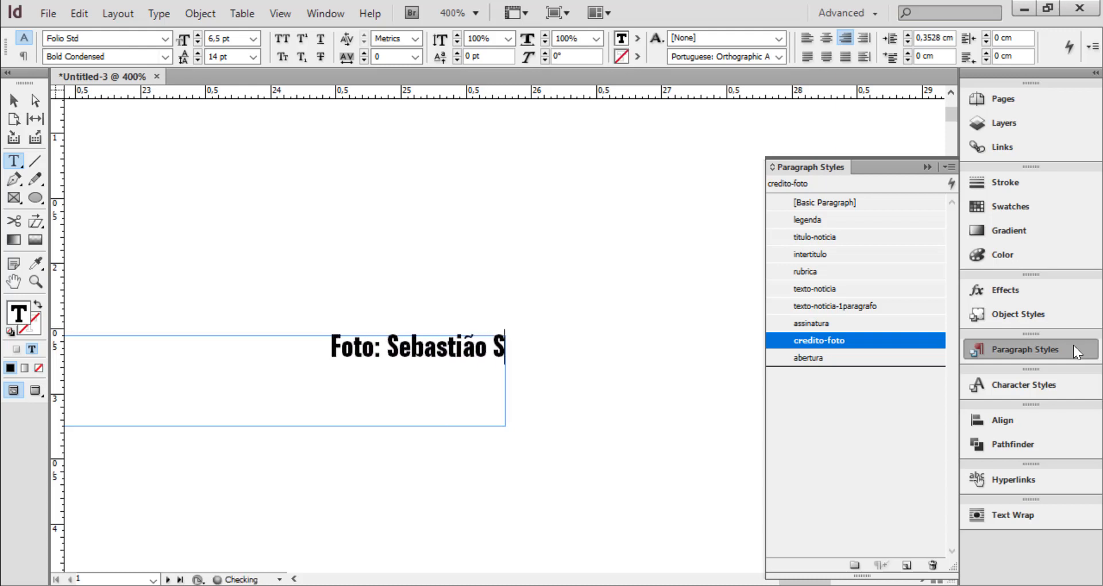
text(algado)
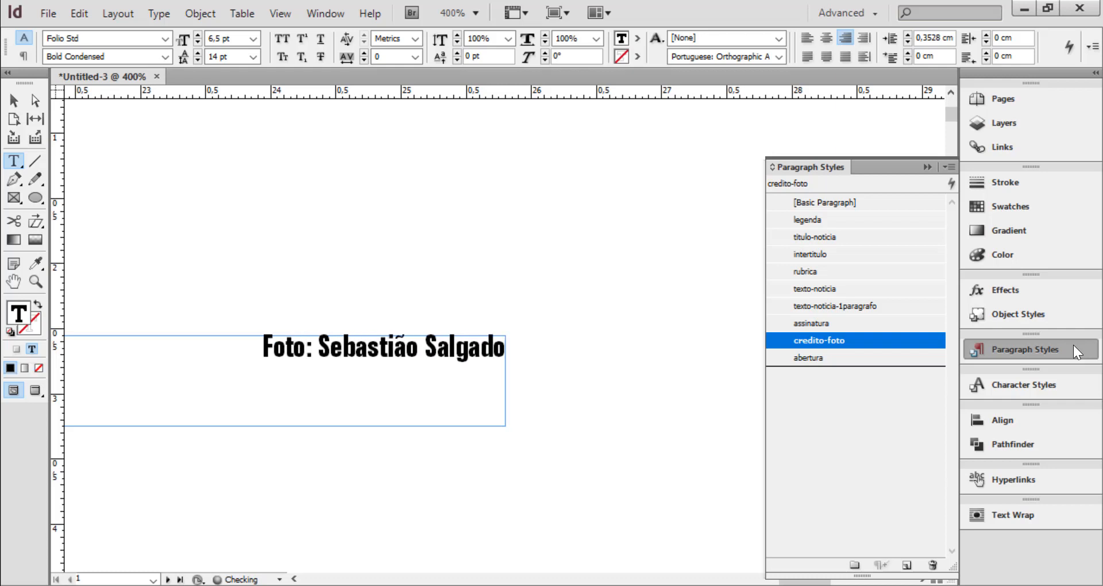
Shrink the photo credit frame to about 2.5 cm by 0.42 cm and move it closer to the page edge
key(ctrl+minus)
key(ctrl+minus)
key(ctrl+minus)
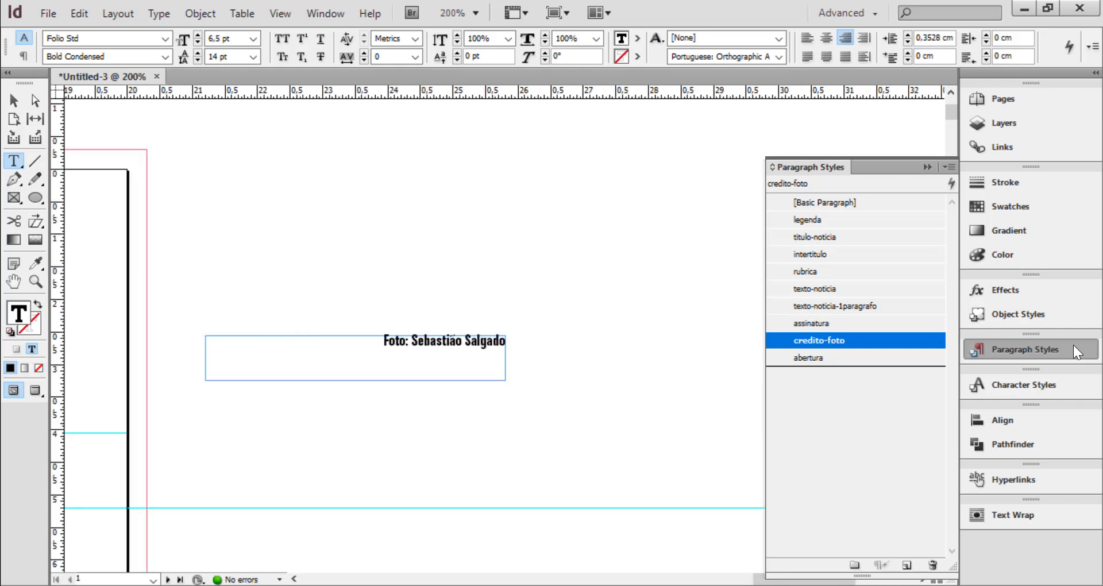
click(16, 99)
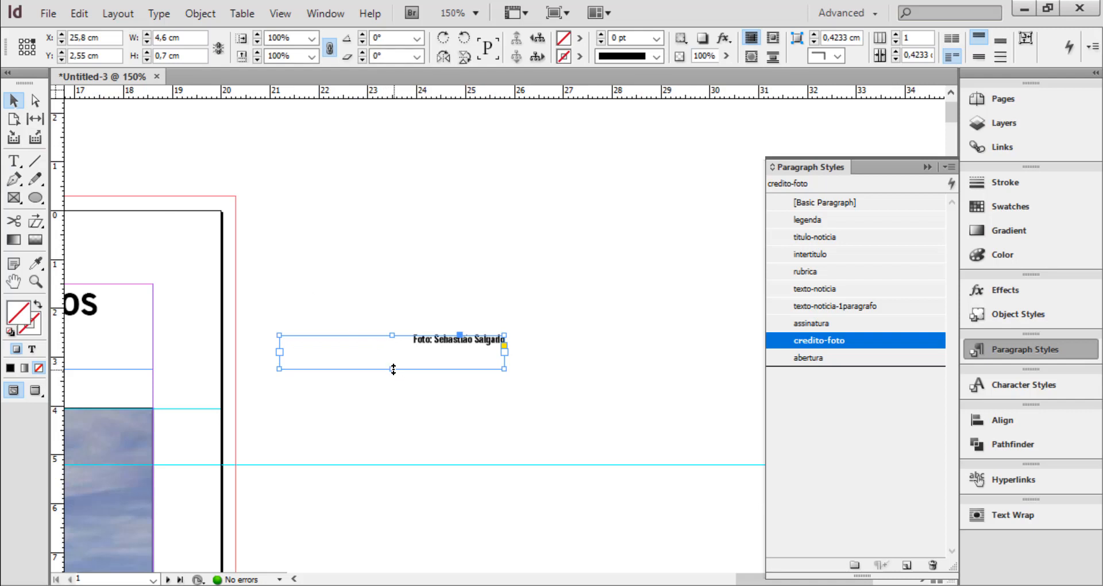
mouse_move(394, 368)
mouse_down()
mouse_move(393, 347)
mouse_move(394, 371)
mouse_up()
drag(280, 353, 382, 353)
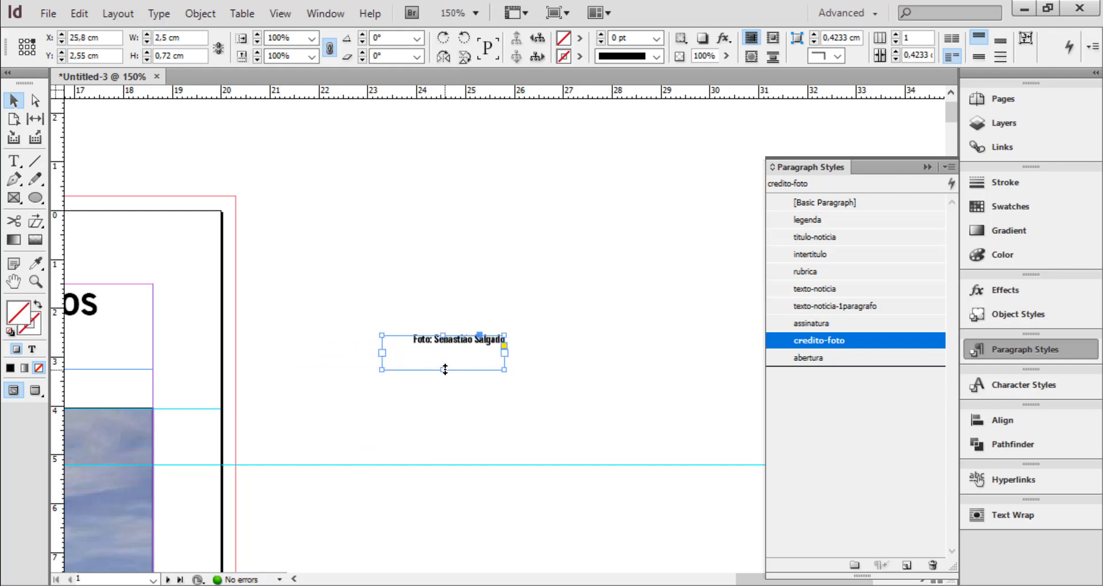
drag(445, 369, 287, 453)
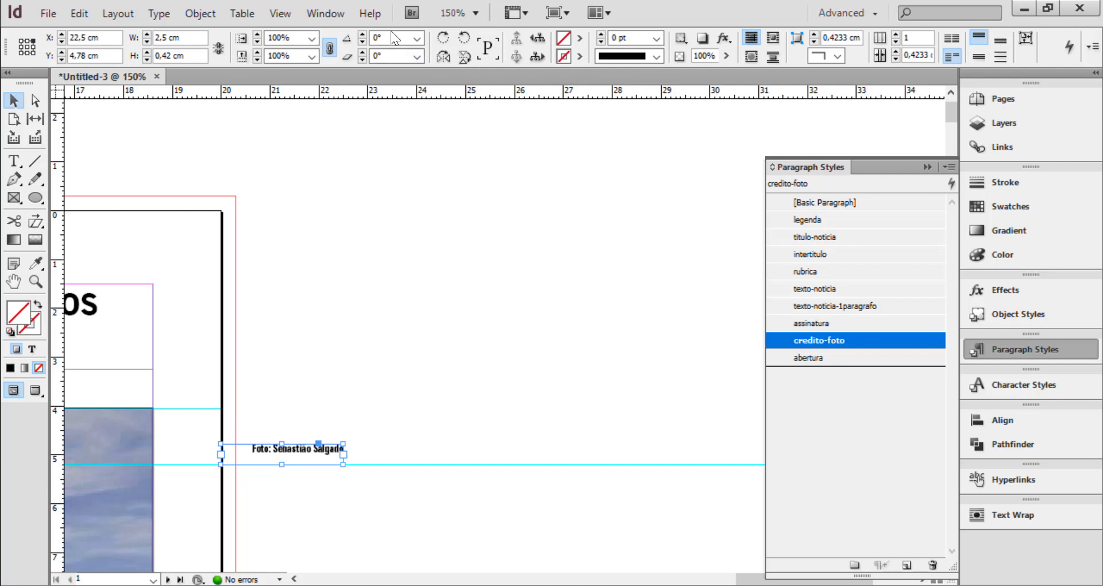
Rotate the photo credit frame by 90° and place it vertically just outside the airplane photo's right edge, aligned with the photo's top
click(350, 38)
text(90)
key(Return)
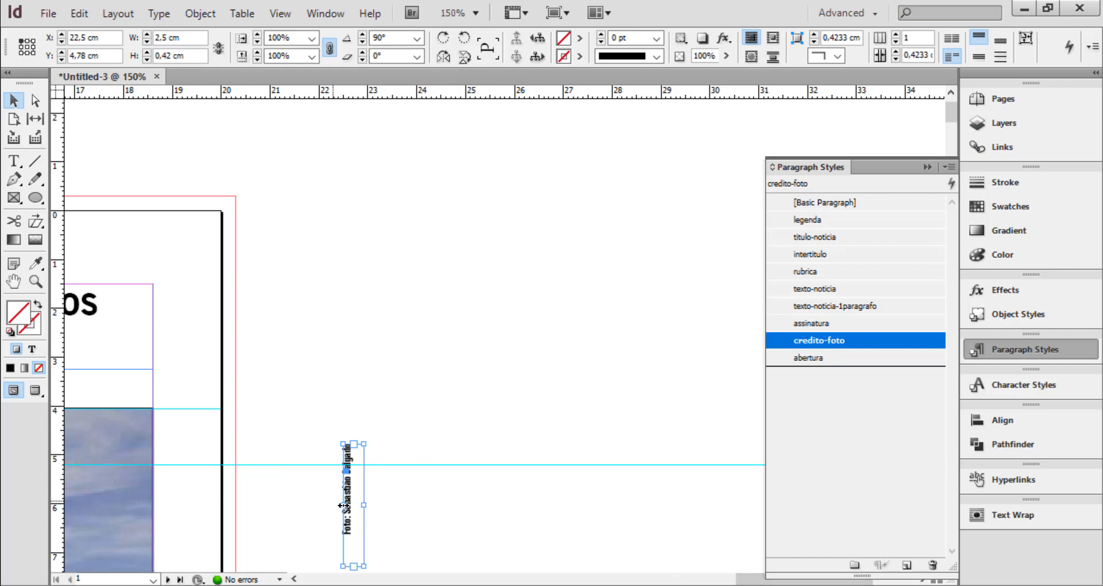
drag(346, 503, 164, 469)
click(277, 502)
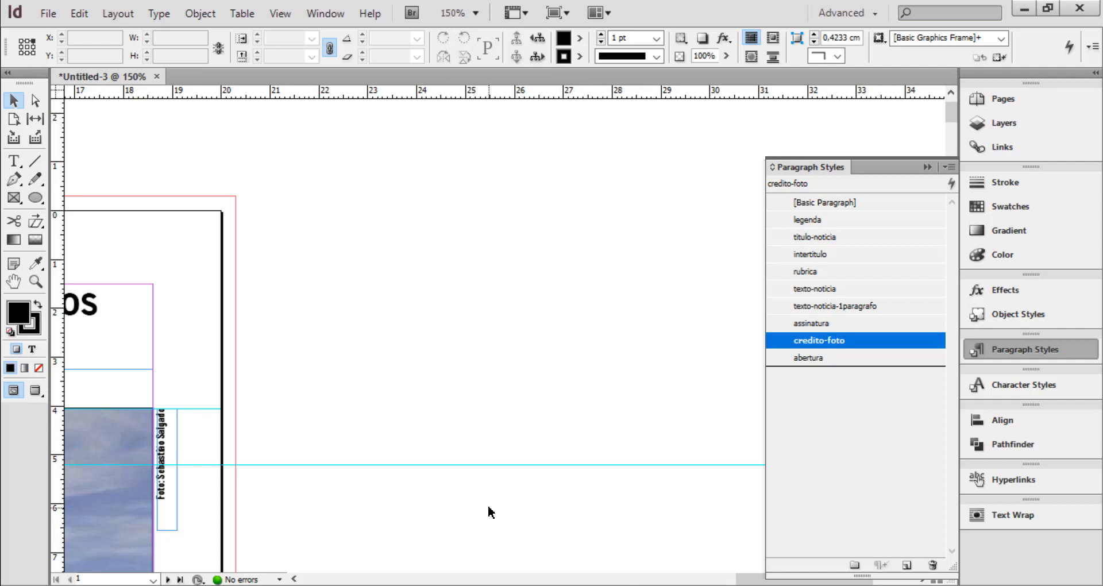
Preview the whole page without guides and frame edges, with the paragraph styles list collapsed
key(ctrl+0)
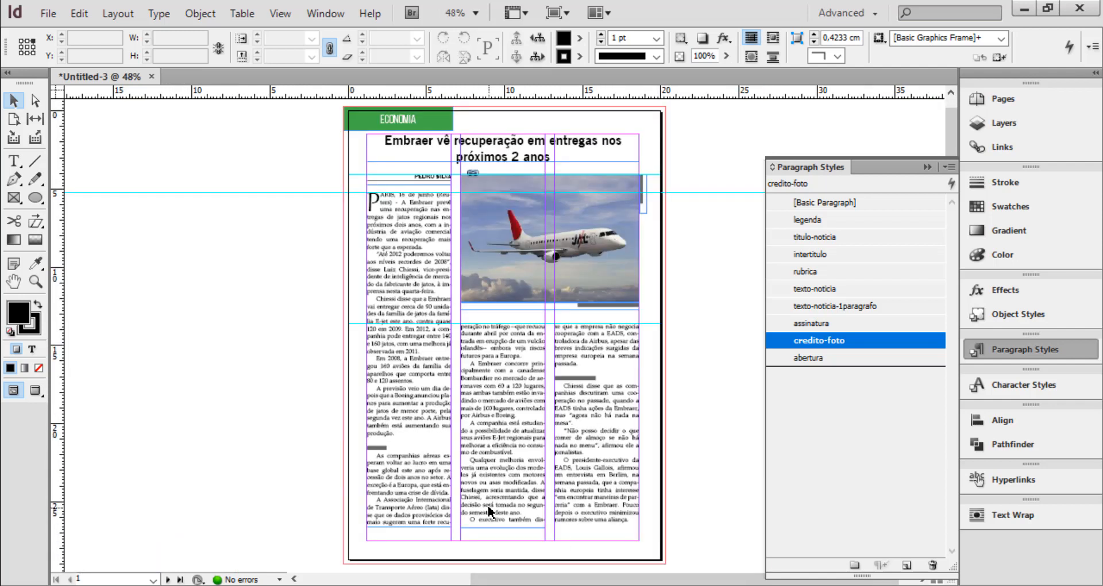
click(926, 164)
key(w)
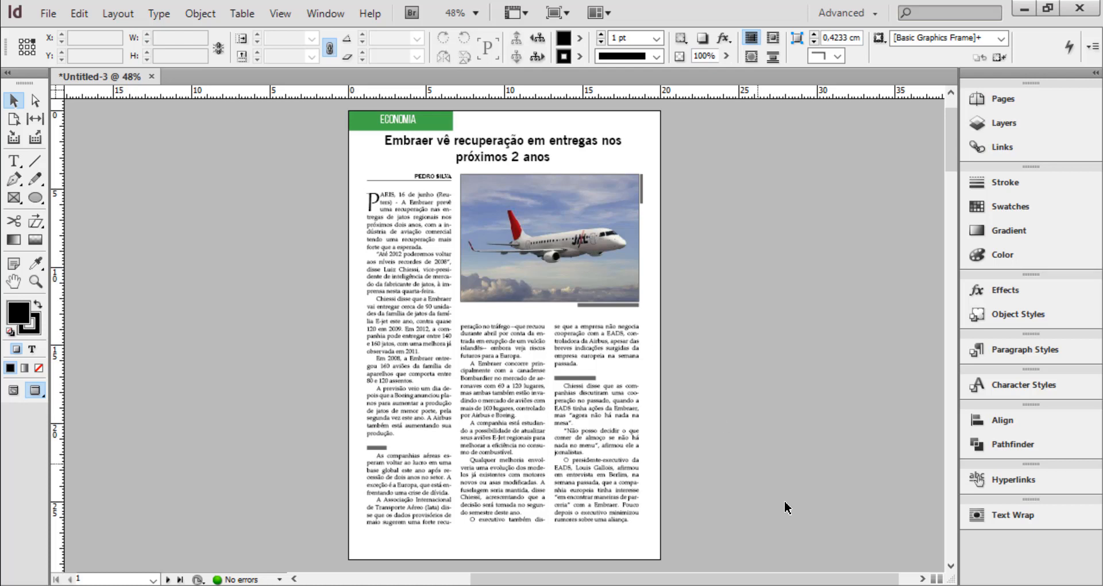
click(827, 585)
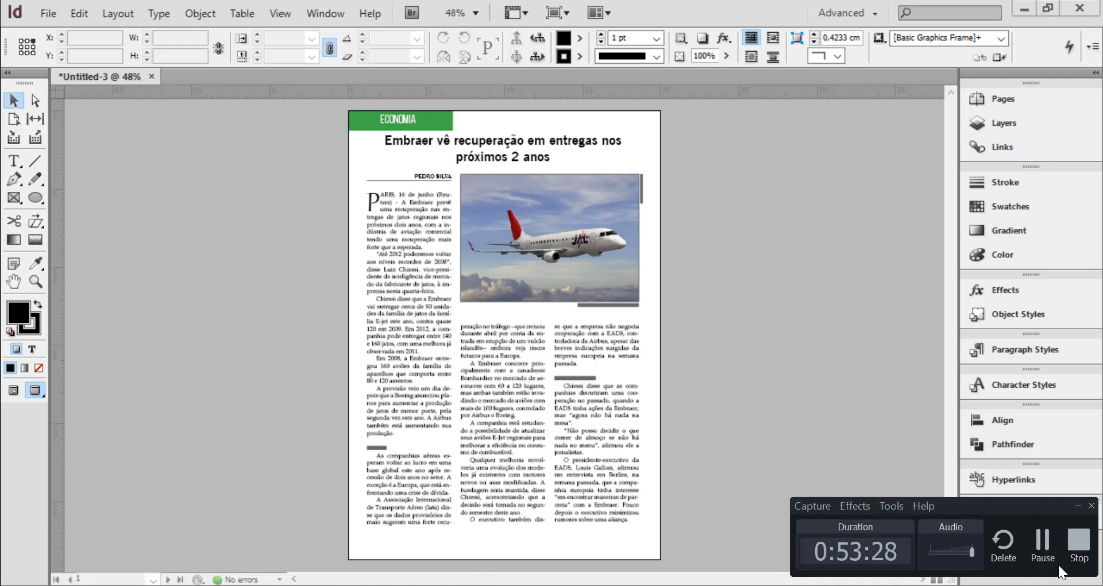